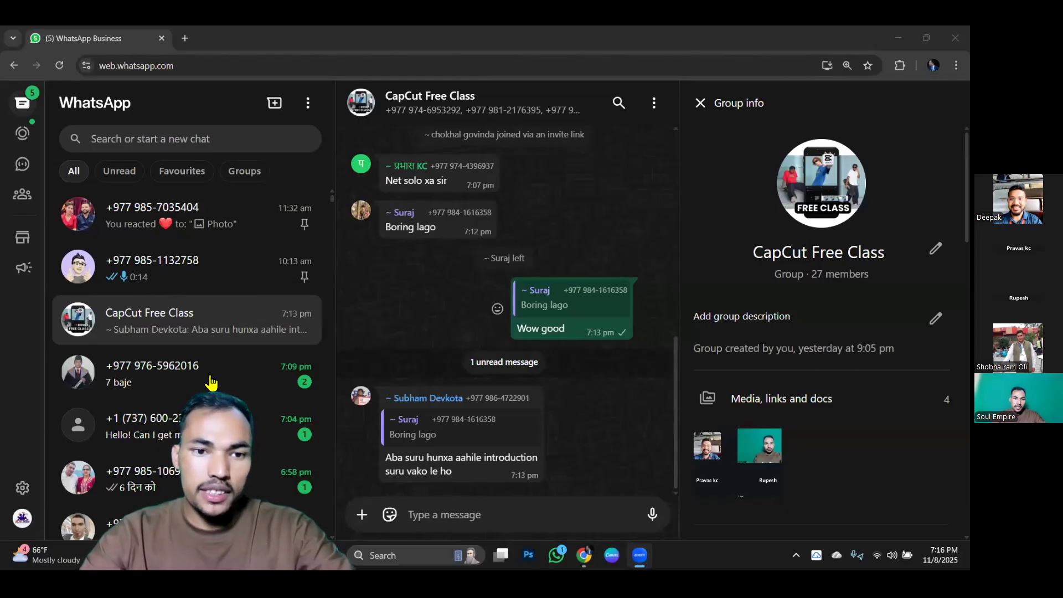
# Minimise the browser, move the CapCut desktop shortcut onto empty desktop space and put it back in its original place.
pyautogui.click(898, 38)
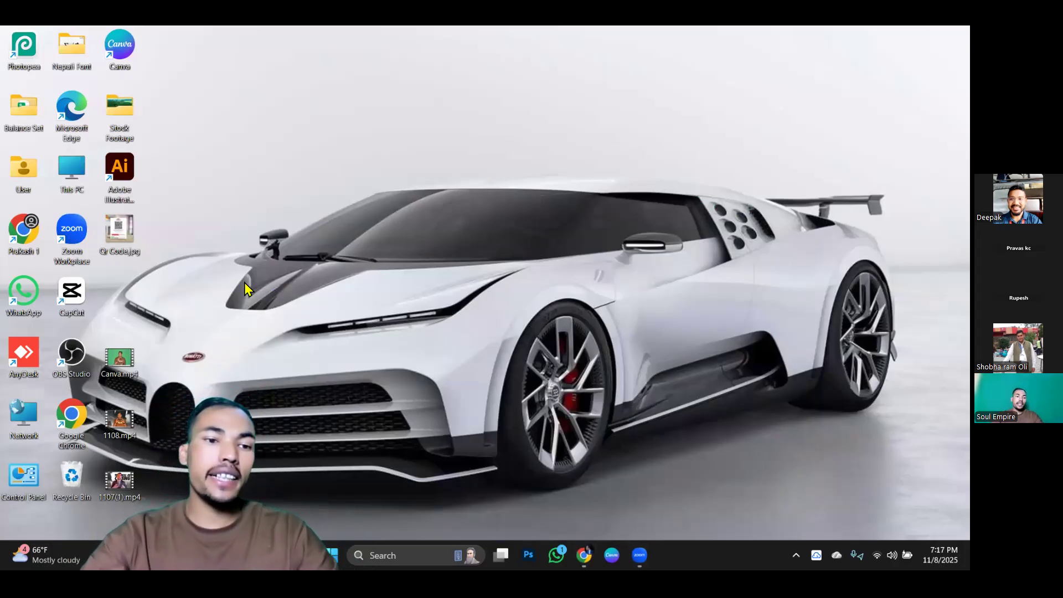
pyautogui.moveTo(72, 302); pyautogui.dragTo(266, 176)
pyautogui.moveTo(229, 129); pyautogui.dragTo(297, 221)
pyautogui.moveTo(262, 163)
pyautogui.mouseDown()
pyautogui.moveTo(262, 202)
pyautogui.moveTo(264, 170)
pyautogui.mouseUp()
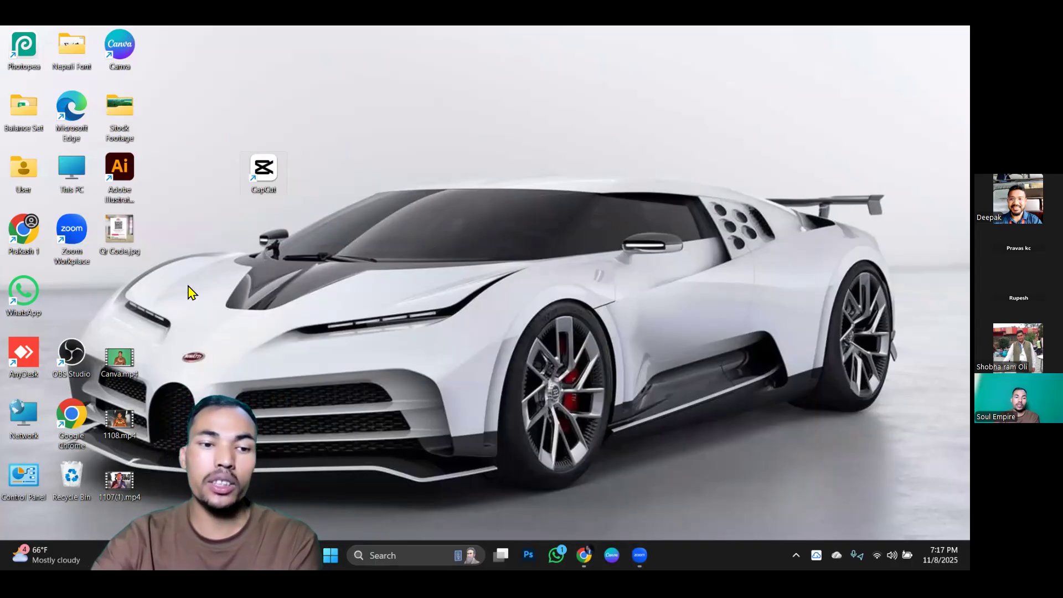
pyautogui.moveTo(263, 167); pyautogui.dragTo(73, 298)
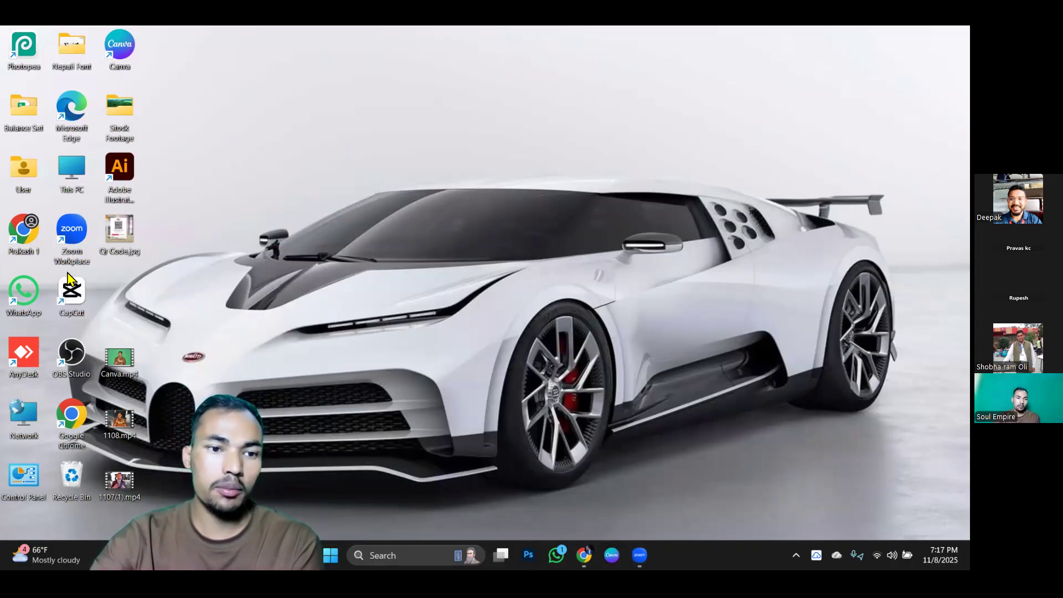
# Bring the browser back up and close its WhatsApp Business tab.
pyautogui.doubleClick(74, 416)
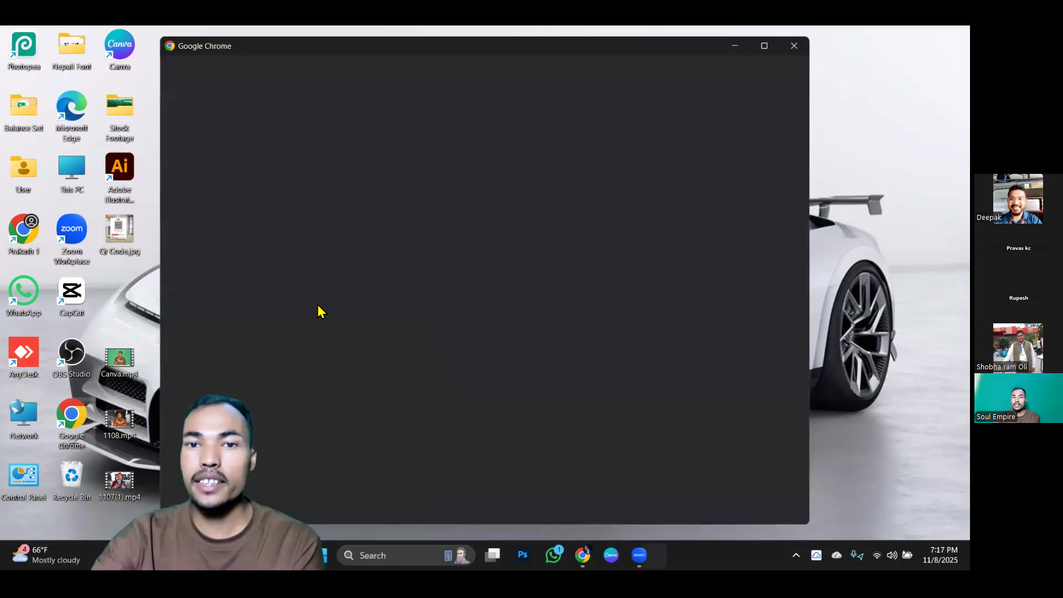
pyautogui.click(424, 271)
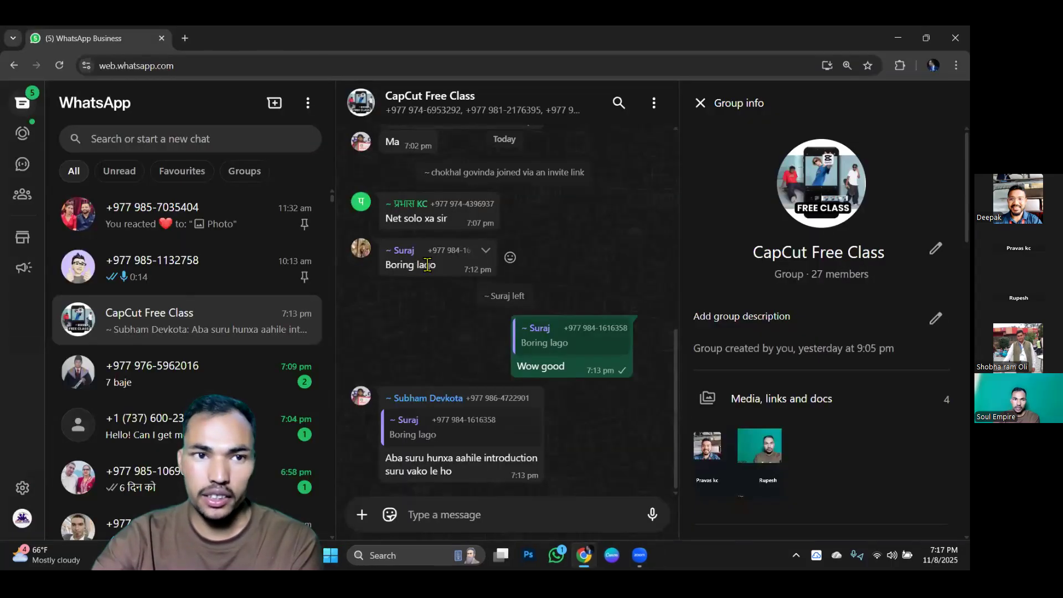
pyautogui.click(160, 38)
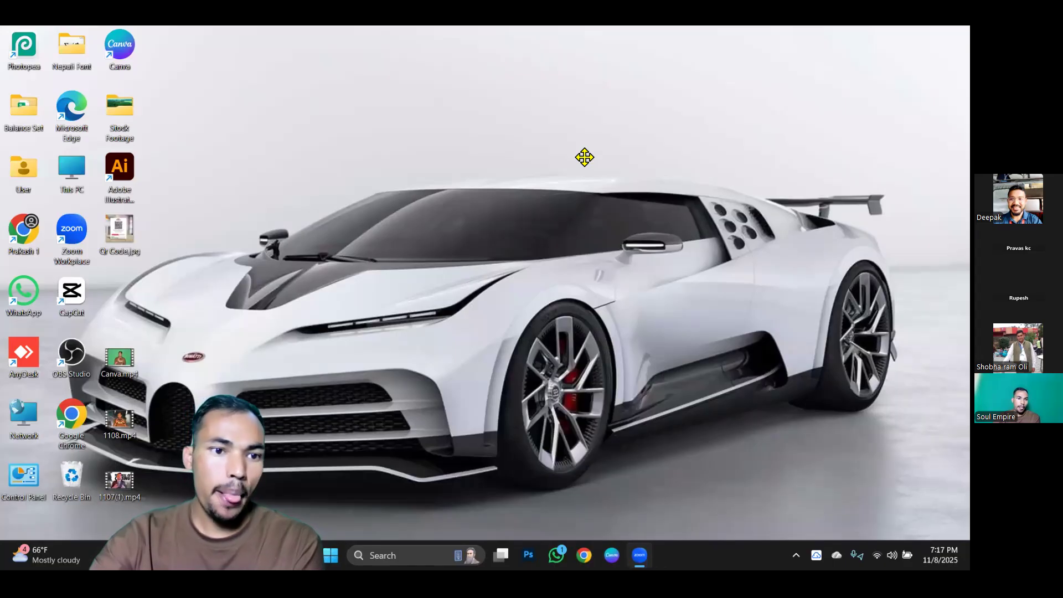
# Open a new Chrome window from the desktop profile shortcut and search Google for capcut.
pyautogui.doubleClick(24, 237)
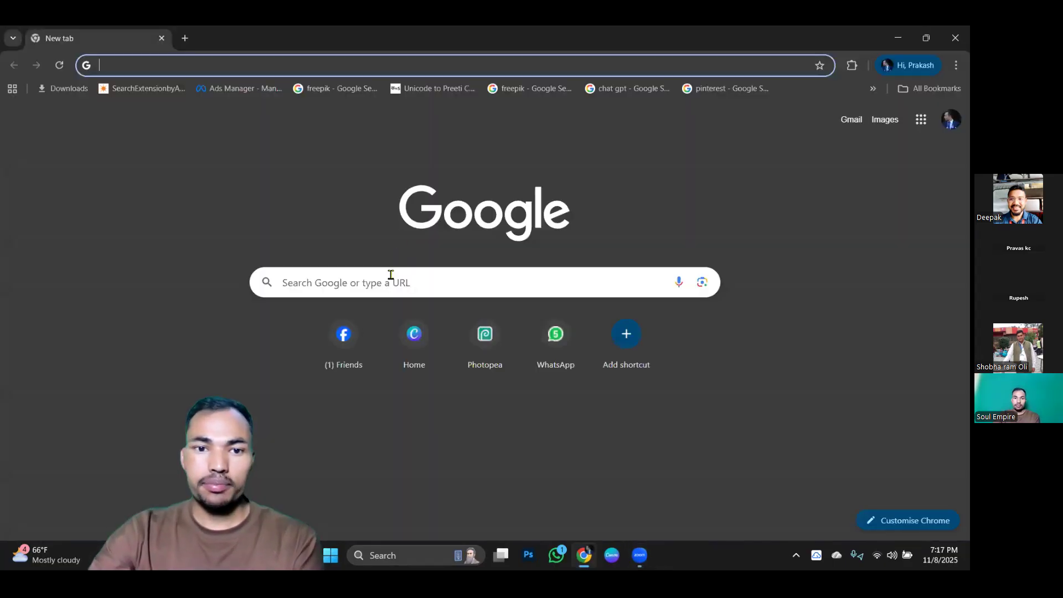
pyautogui.click(384, 282)
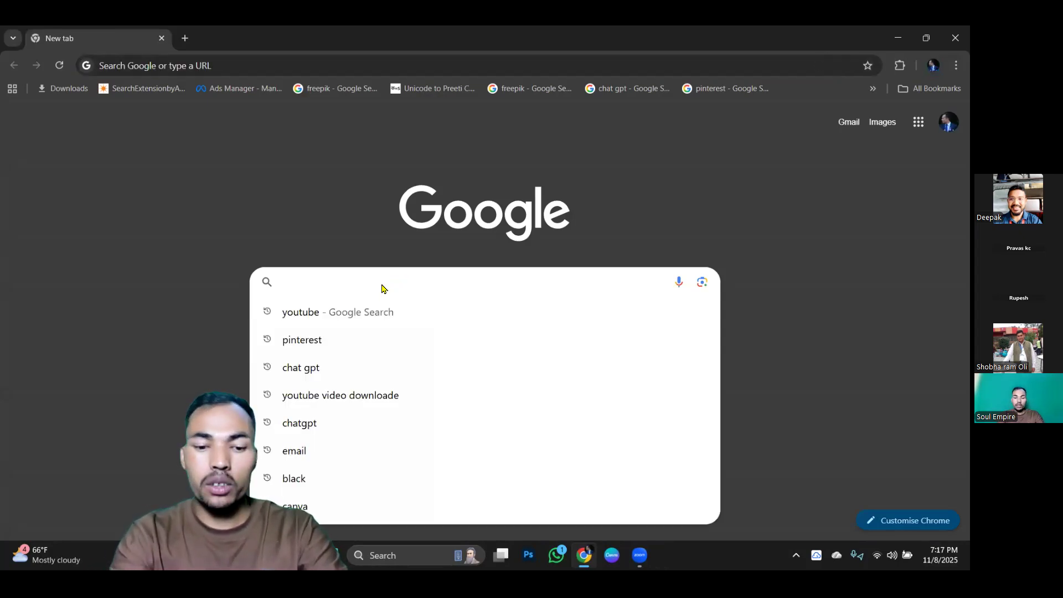
pyautogui.write('c')
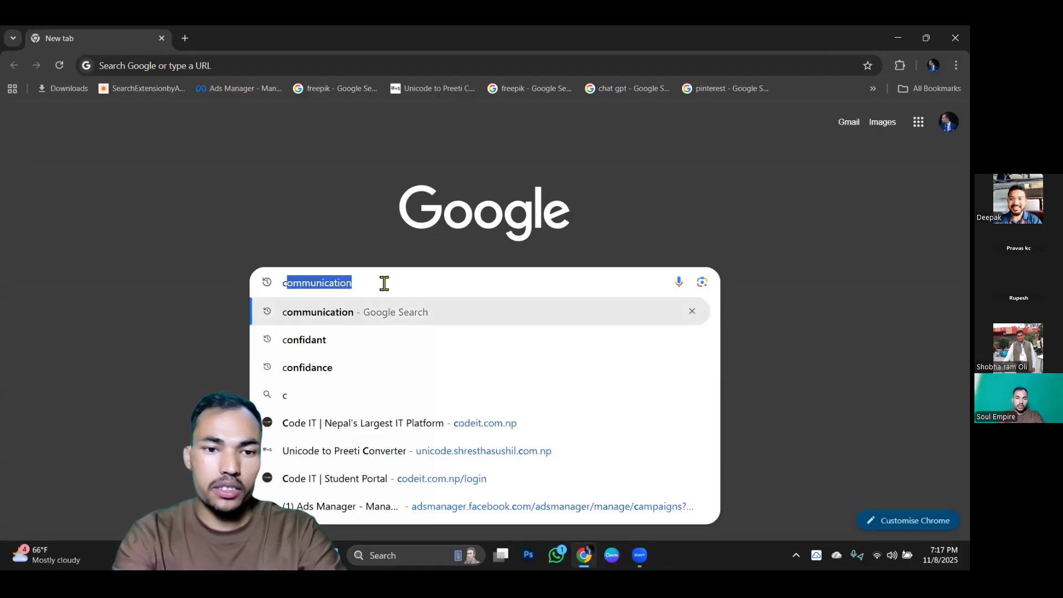
pyautogui.write('a')
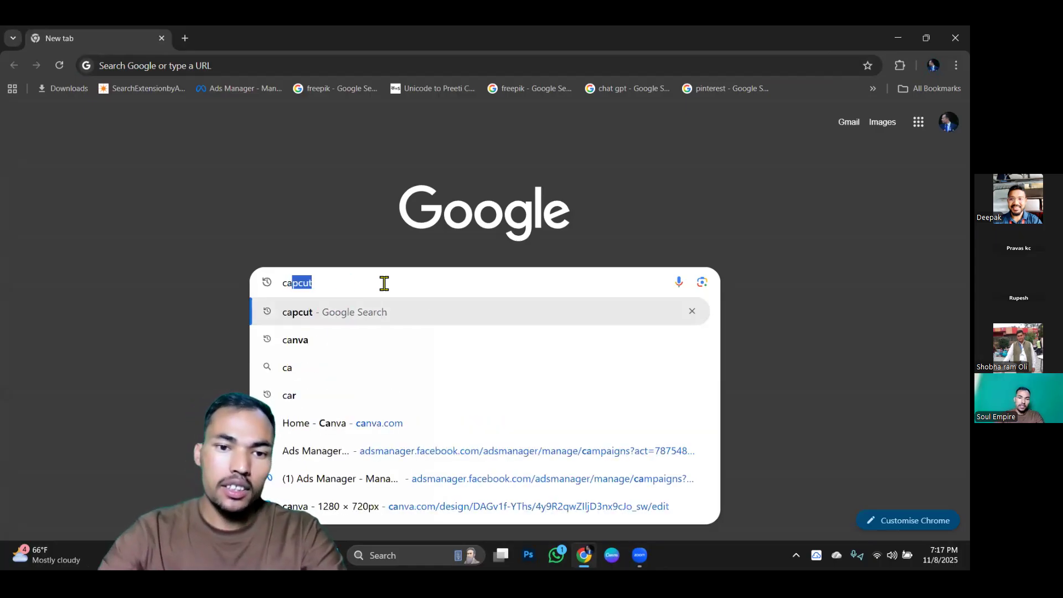
pyautogui.click(374, 310)
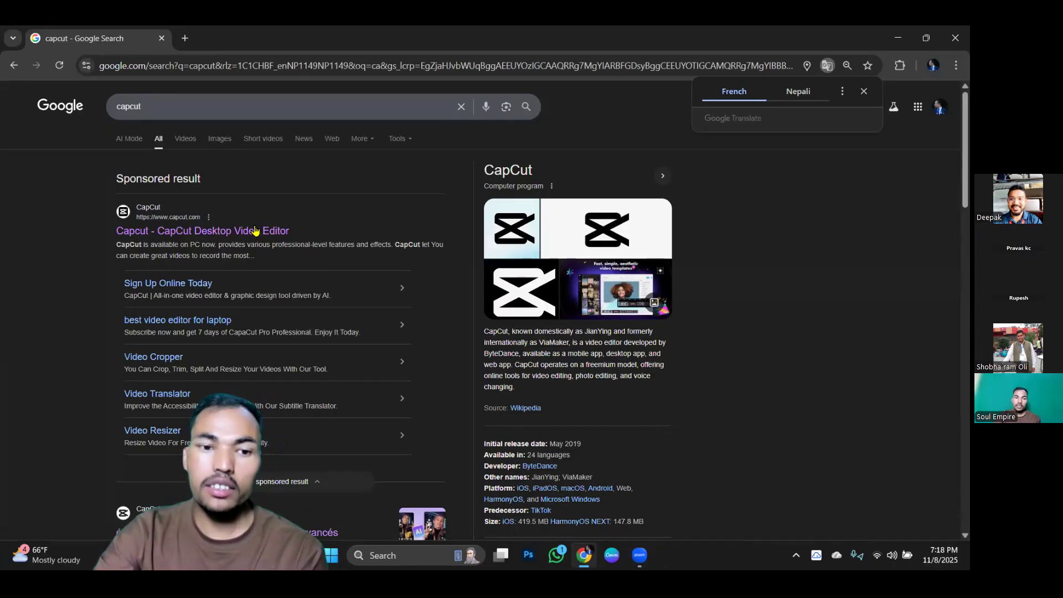
# Look over the search results and refine the Google search to "capcut download pc".
pyautogui.scroll(-2, 292, 311)
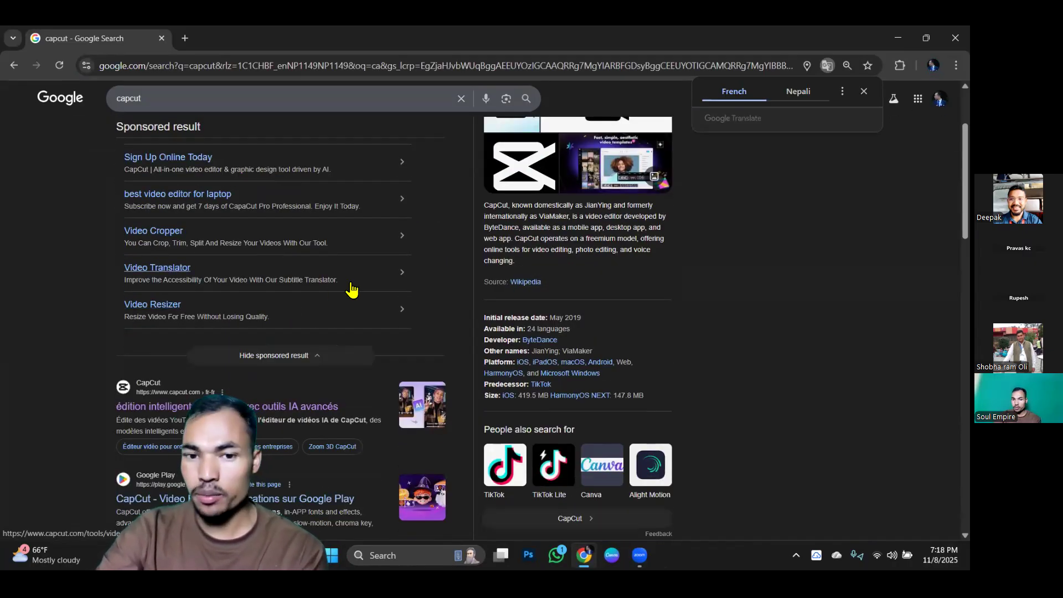
pyautogui.scroll(1, 352, 311)
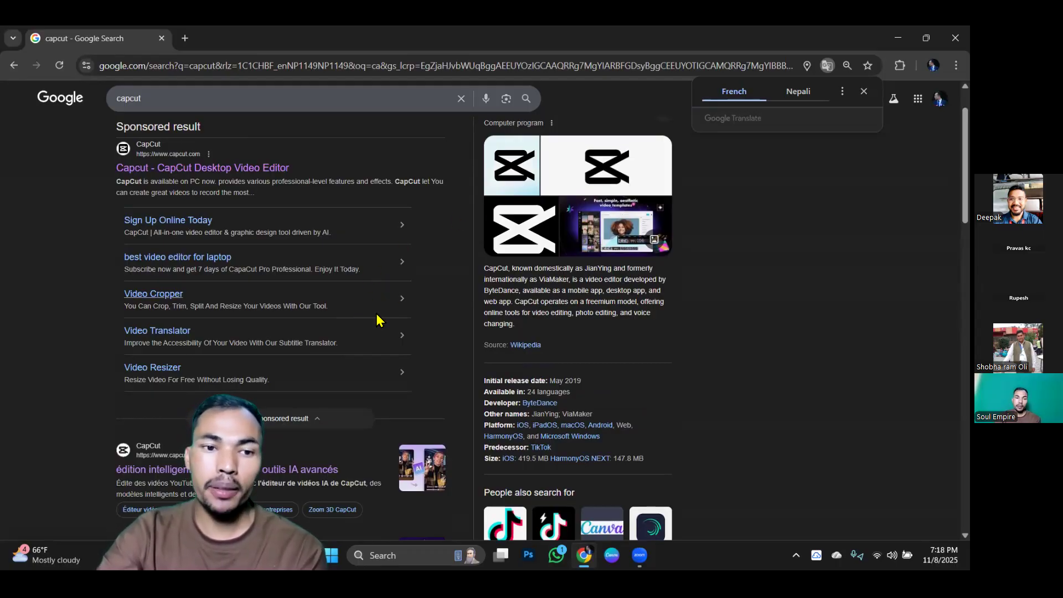
pyautogui.scroll(-2, 376, 320)
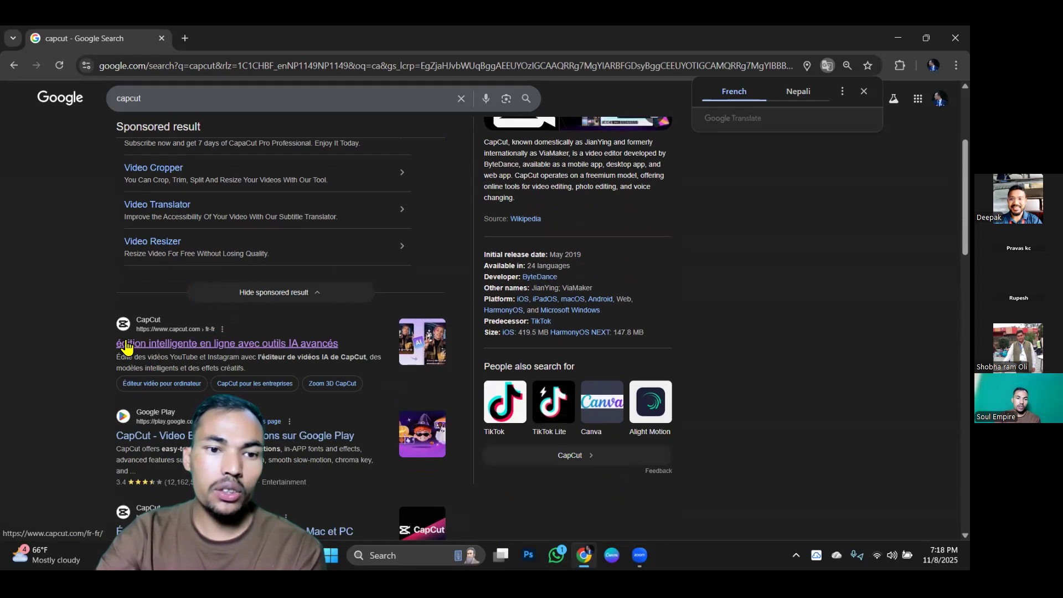
pyautogui.scroll(3, 188, 354)
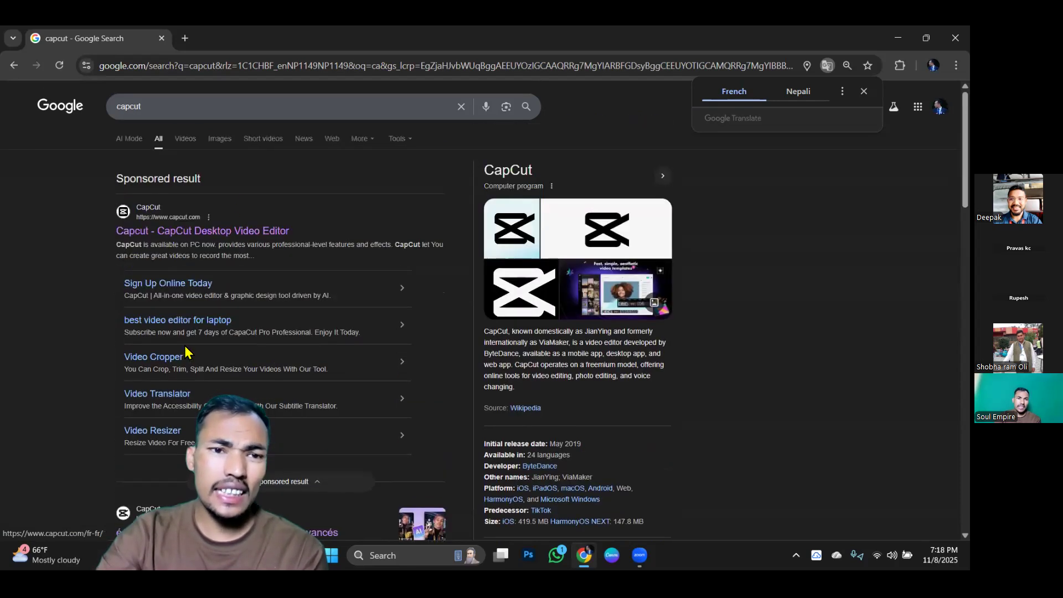
pyautogui.click(188, 103)
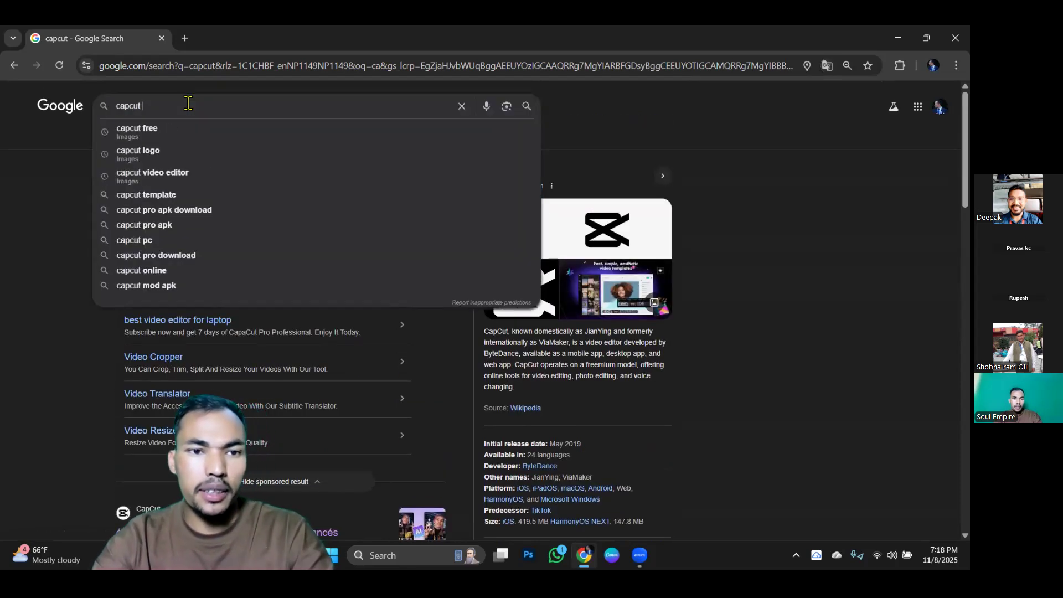
pyautogui.write('do')
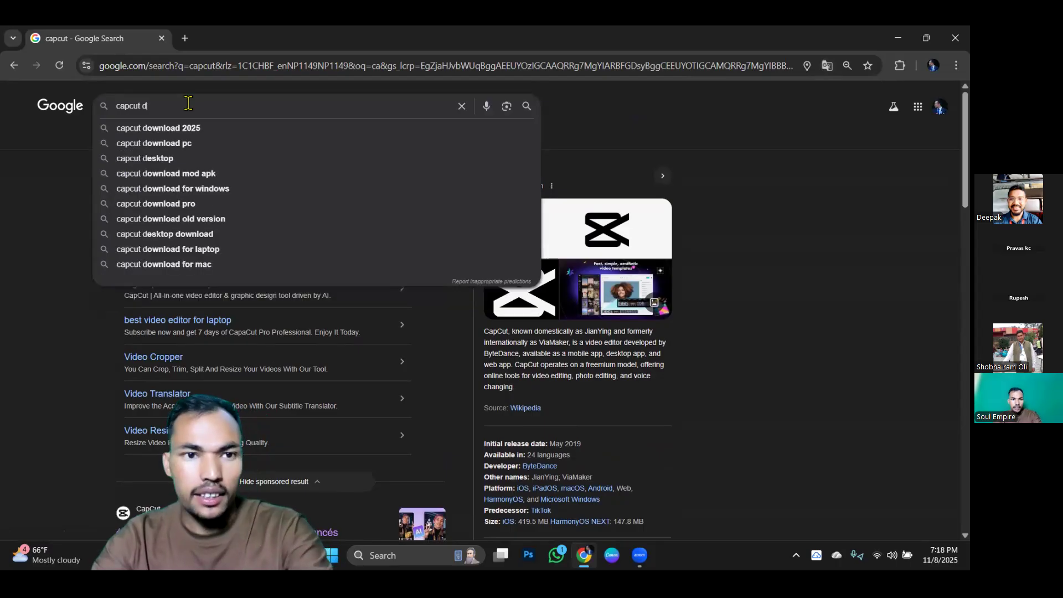
pyautogui.click(202, 144)
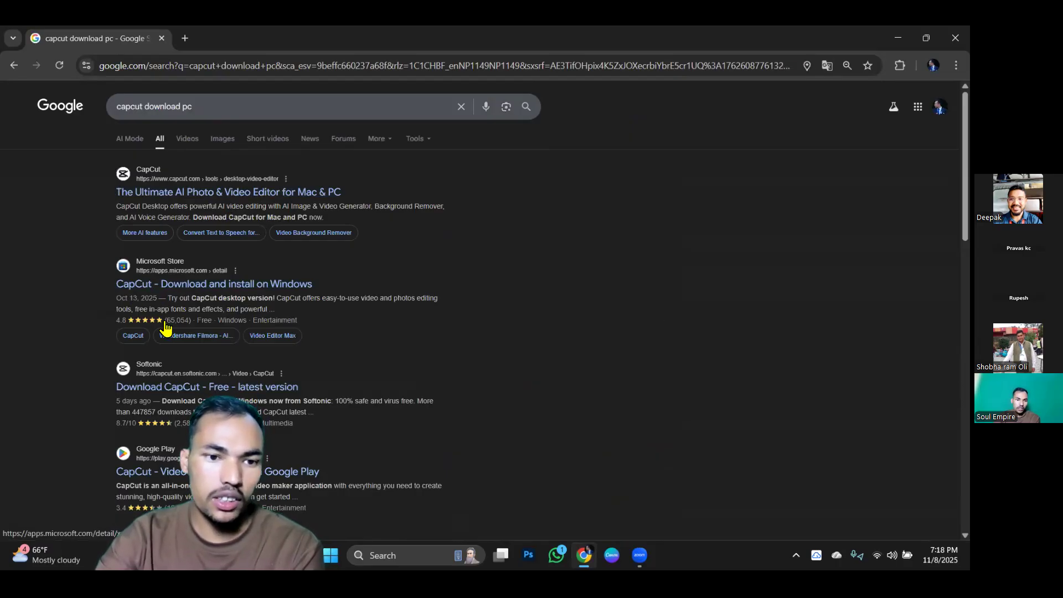
# Review the download results and open CapCut's official desktop video editor page.
pyautogui.scroll(-3, 232, 354)
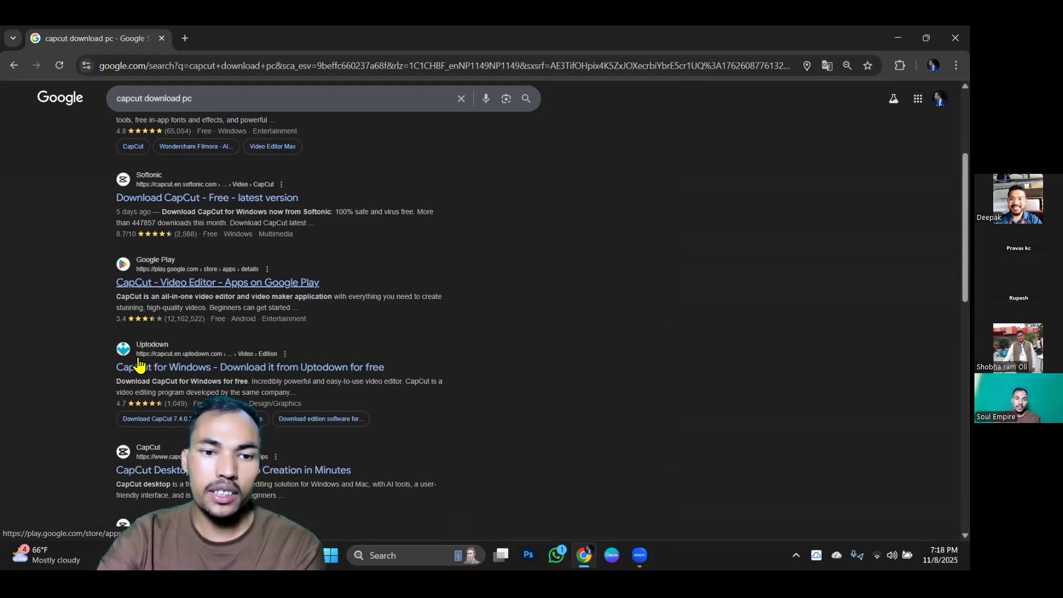
pyautogui.scroll(-1, 249, 365)
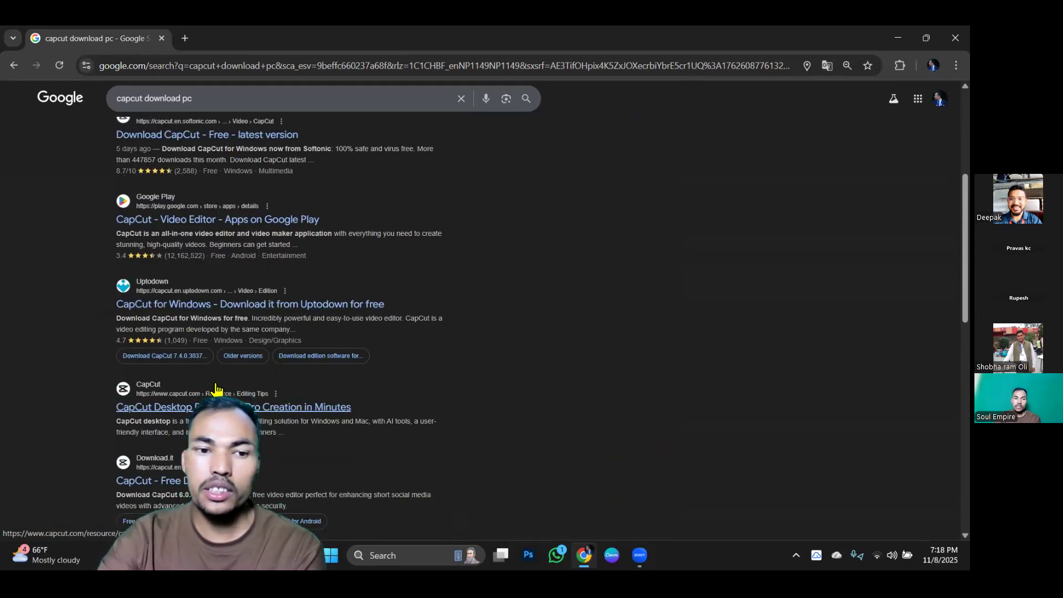
pyautogui.scroll(4, 216, 389)
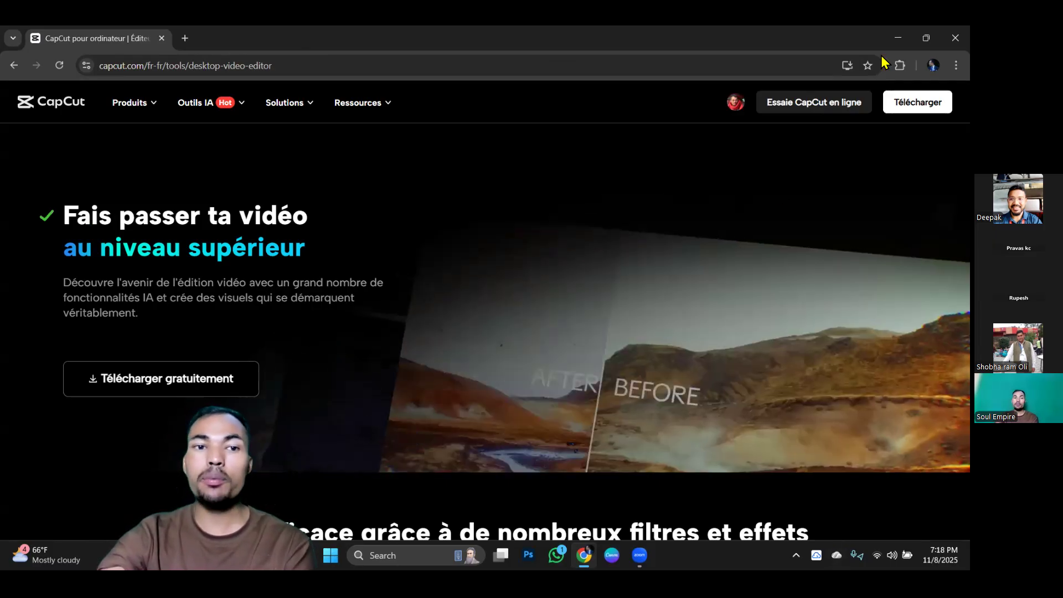
# Close the browser, launch CapCut from the desktop and look through the project list on its home screen.
pyautogui.click(953, 37)
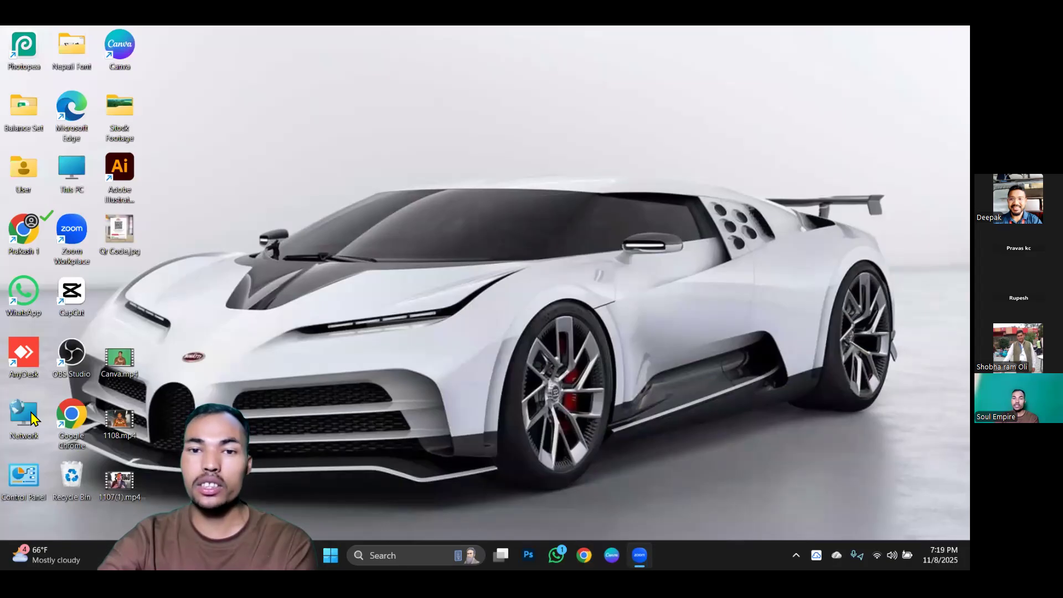
pyautogui.doubleClick(74, 298)
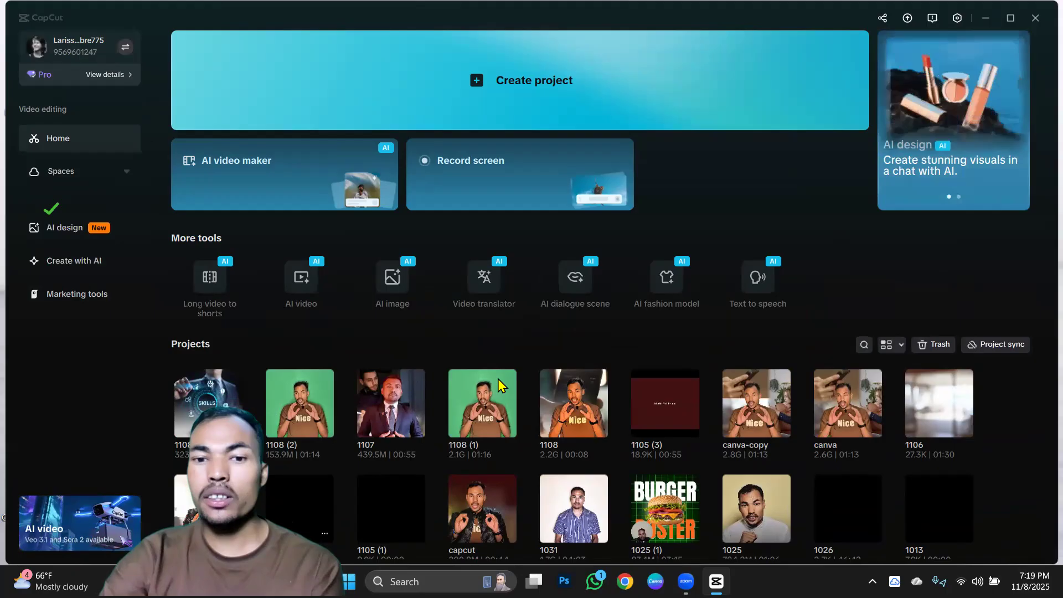
pyautogui.scroll(-1, 499, 384)
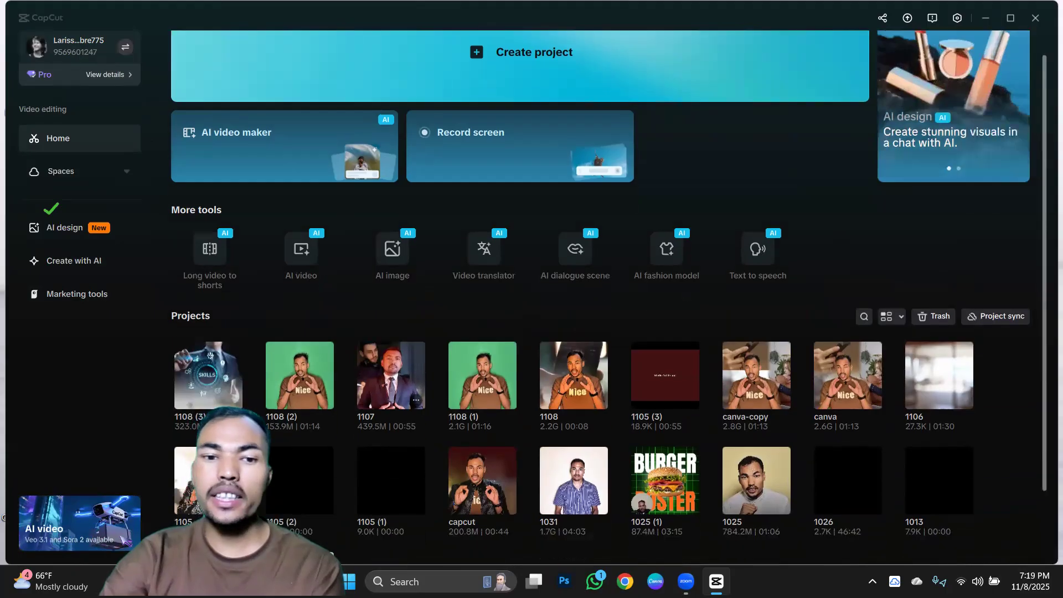
pyautogui.scroll(-2, 426, 339)
pyautogui.scroll(3, 426, 339)
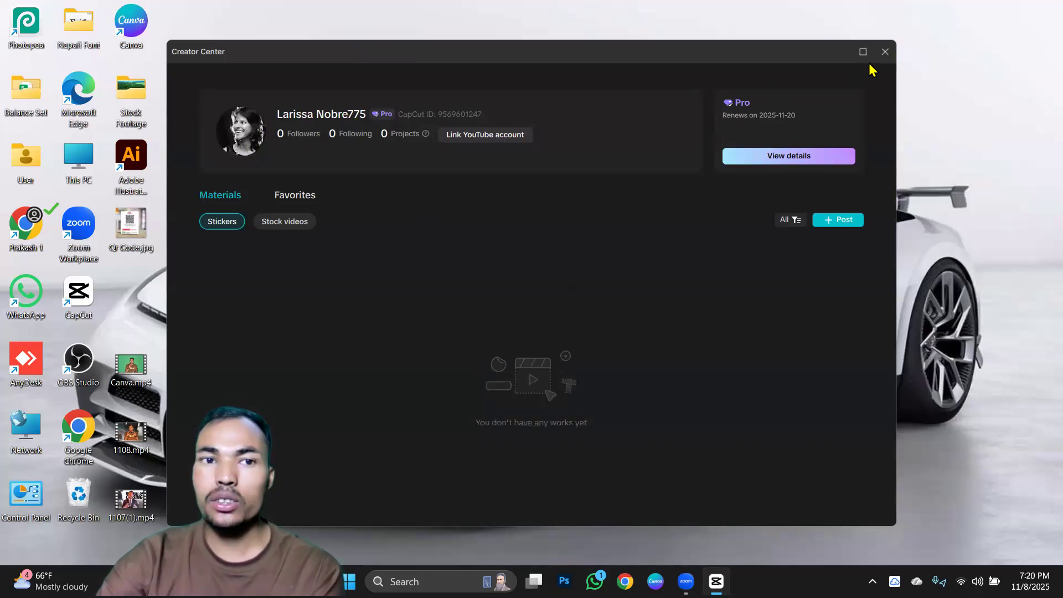
# Close the Creator Center, view the media in the account's first space, and return to the home screen's AI tools.
pyautogui.click(884, 51)
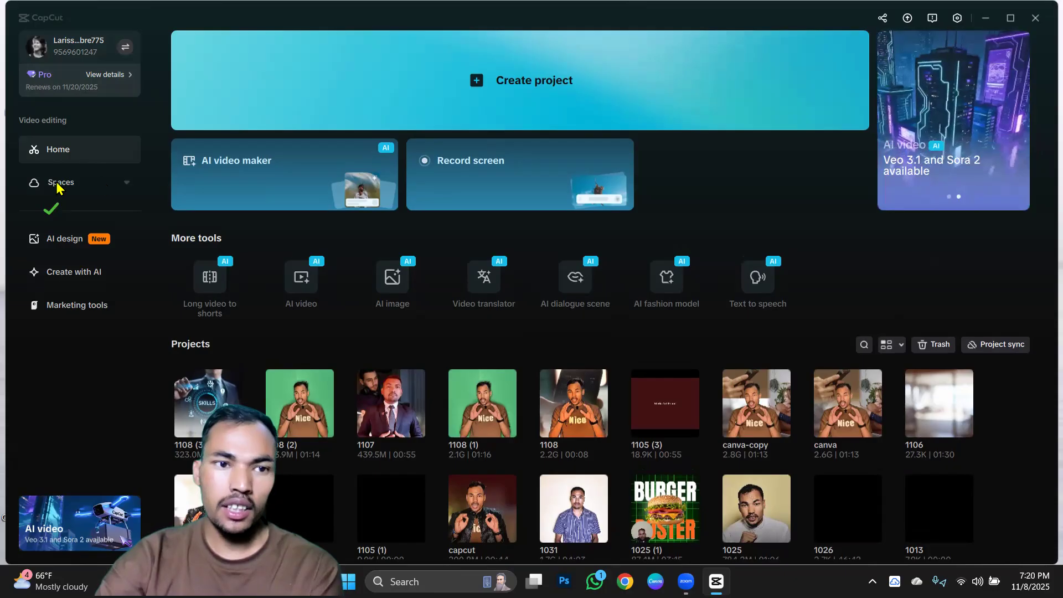
pyautogui.click(125, 187)
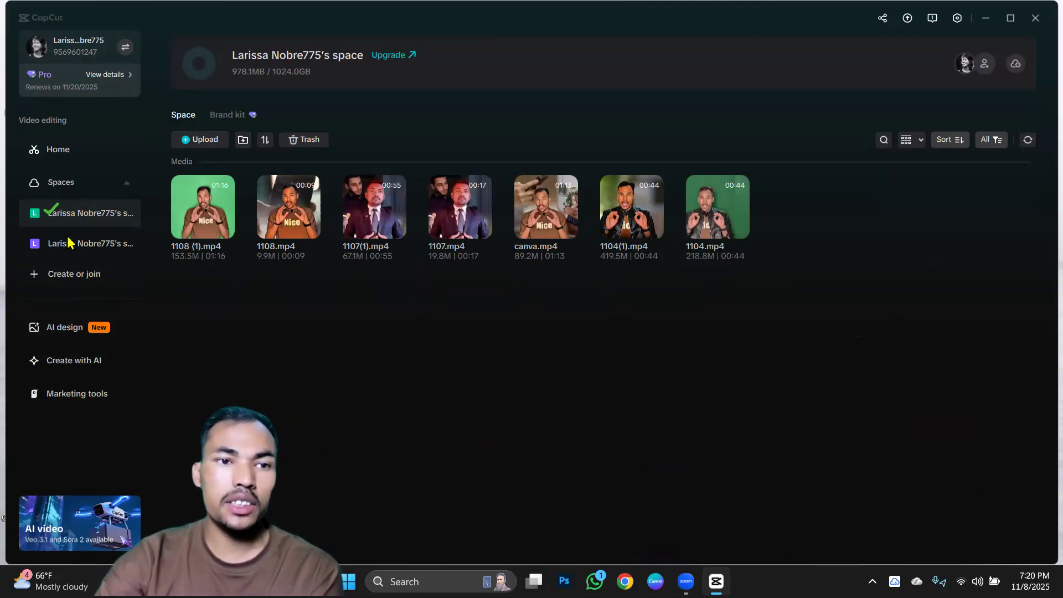
pyautogui.click(67, 155)
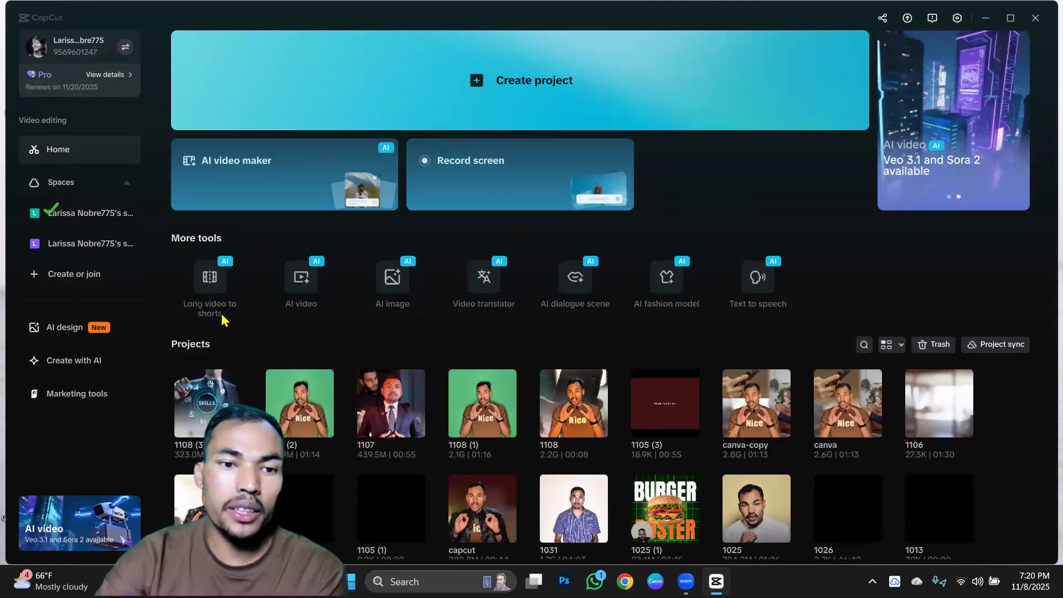
pyautogui.moveTo(214, 283)
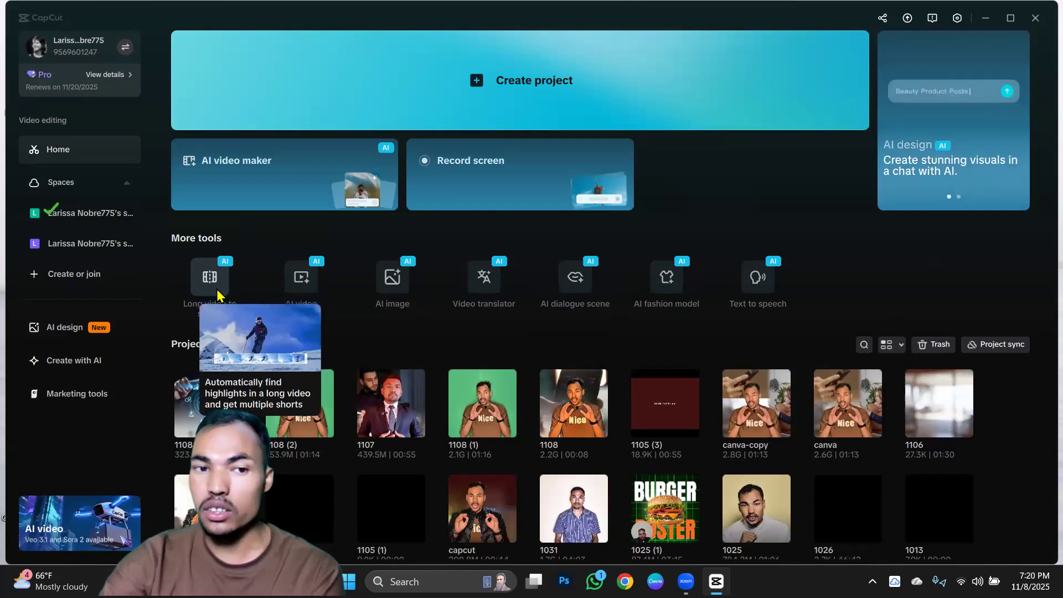
pyautogui.moveTo(212, 302)
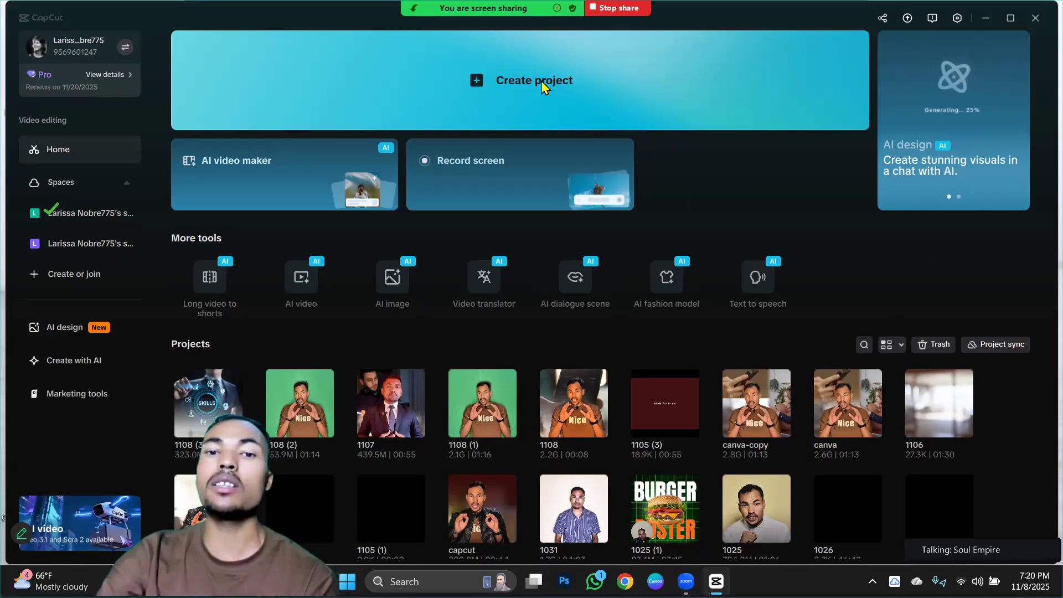
# Start Record screen for the full screen, check the microphone source, record about 5 seconds with the microphone on, and stop.
pyautogui.hotkey('ctrl', 'shift', 'r')
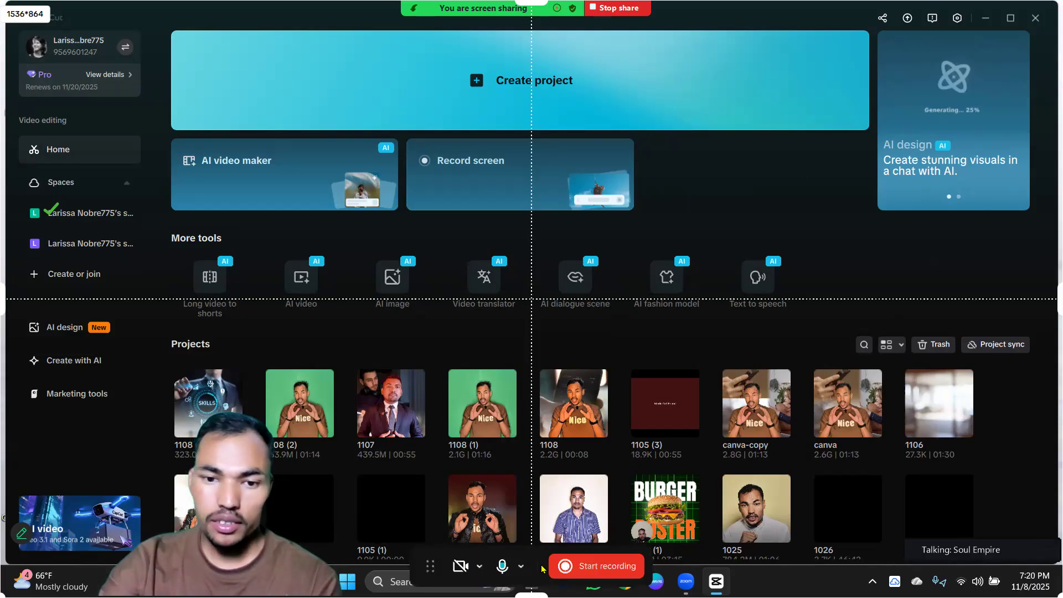
pyautogui.click(522, 567)
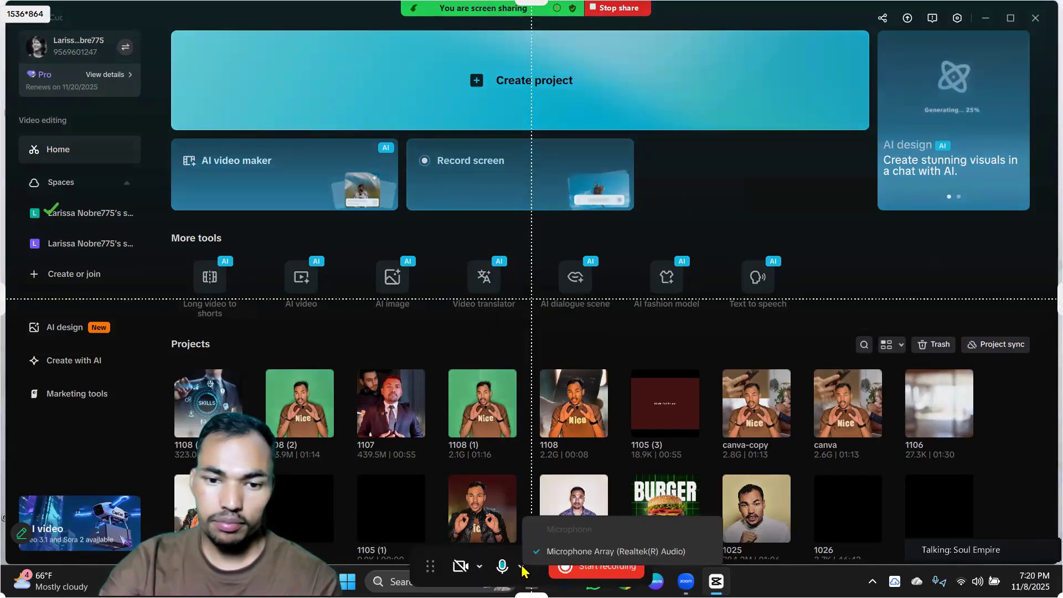
pyautogui.click(502, 570)
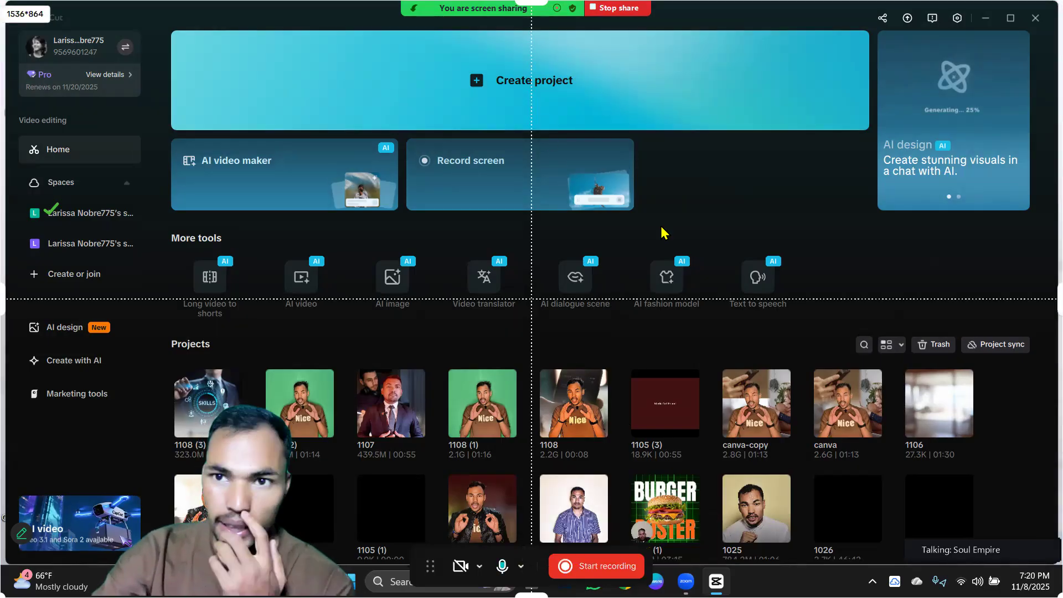
pyautogui.click(581, 573)
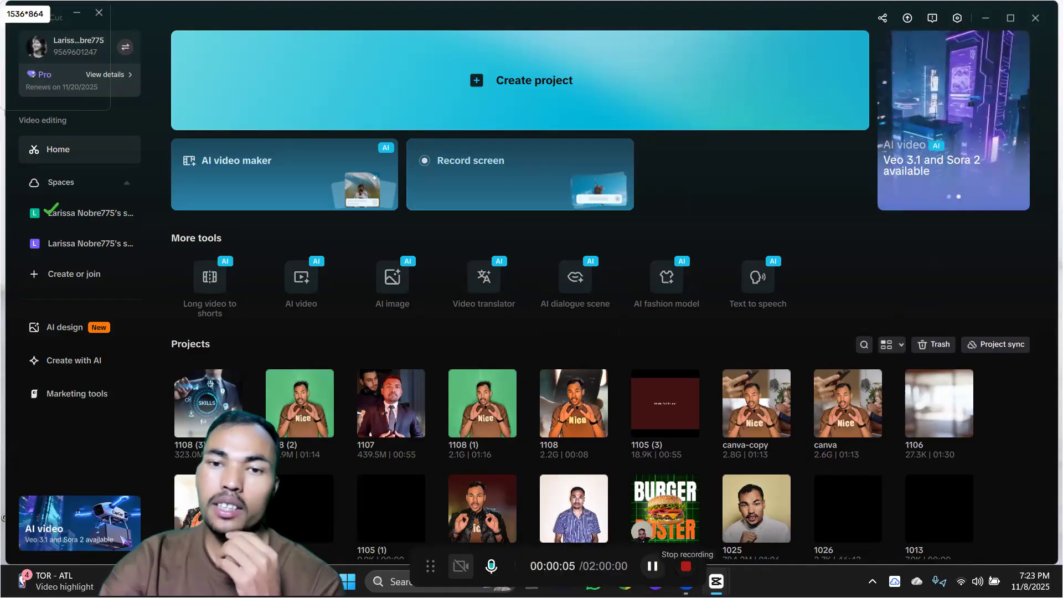
pyautogui.click(686, 566)
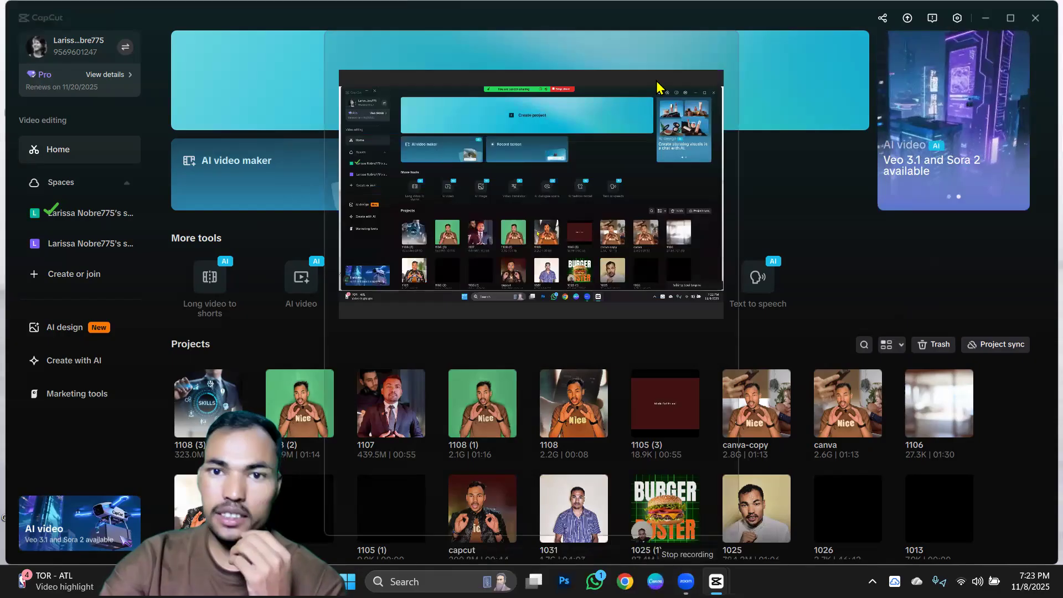
# Close the preview of the finished screen recording.
pyautogui.click(725, 42)
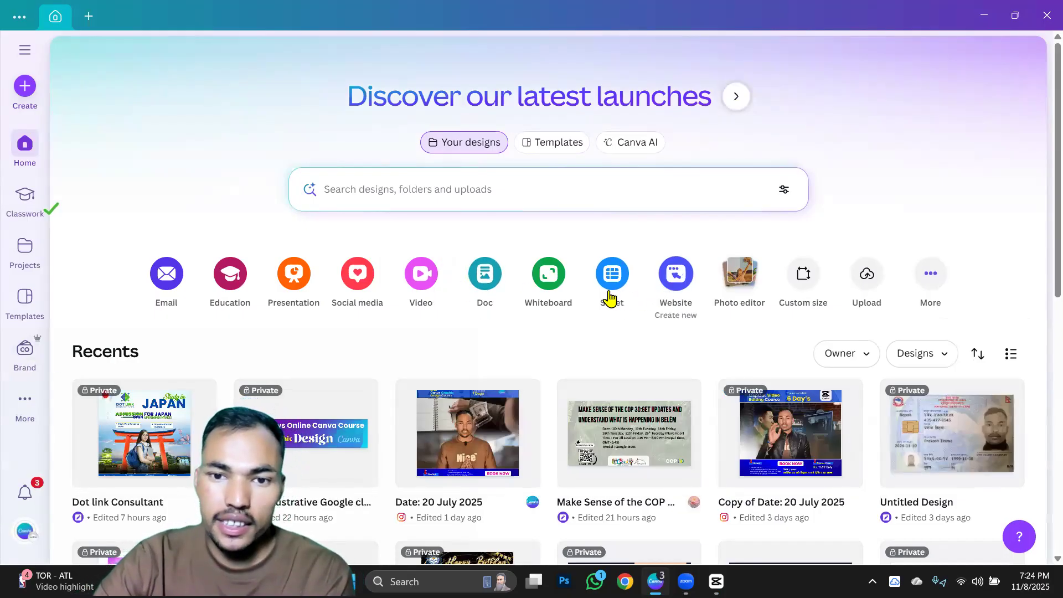
pyautogui.click(548, 279)
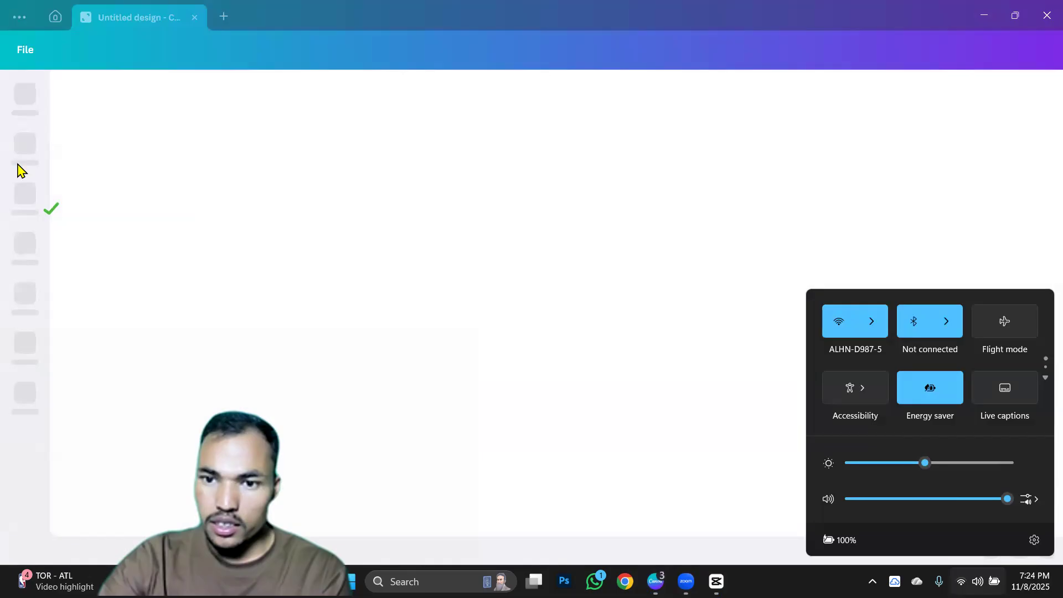
pyautogui.click(21, 170)
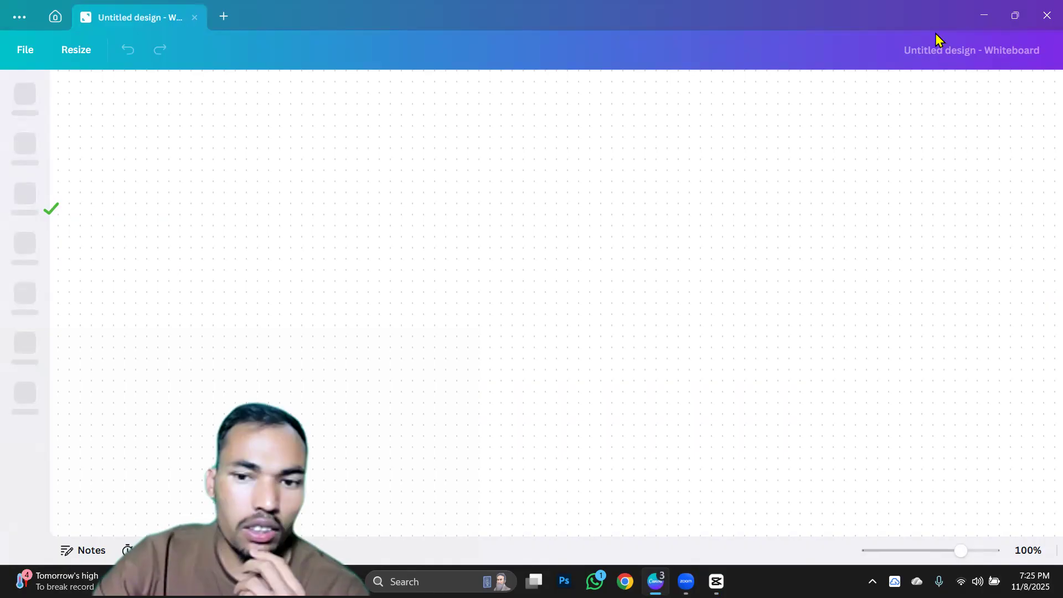
pyautogui.click(1045, 16)
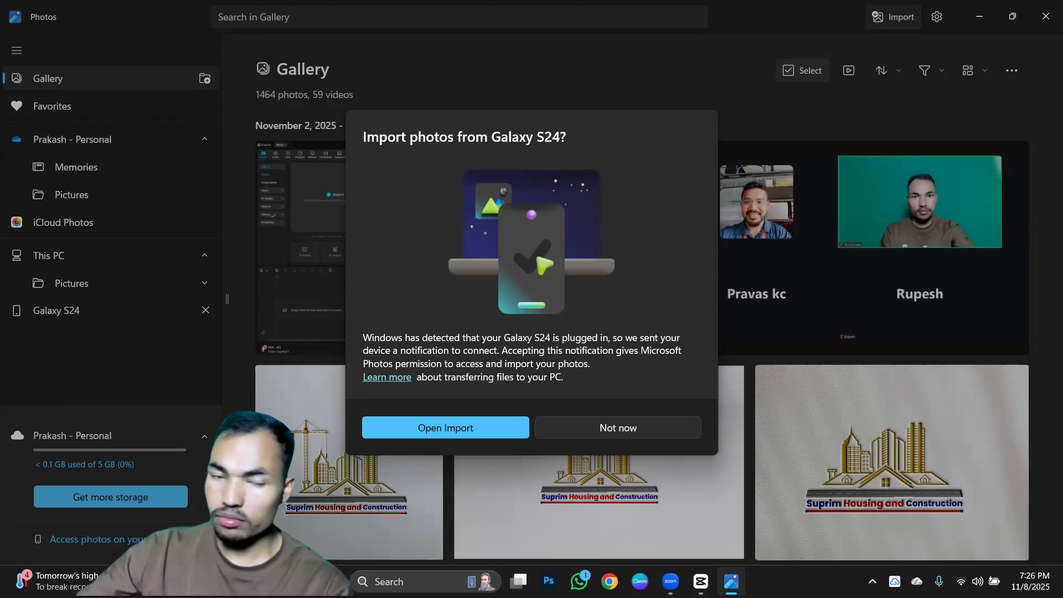
# Decline importing photos from the Galaxy S24 and minimize the Photos and CapCut windows to reach the desktop.
pyautogui.click(582, 434)
pyautogui.click(979, 22)
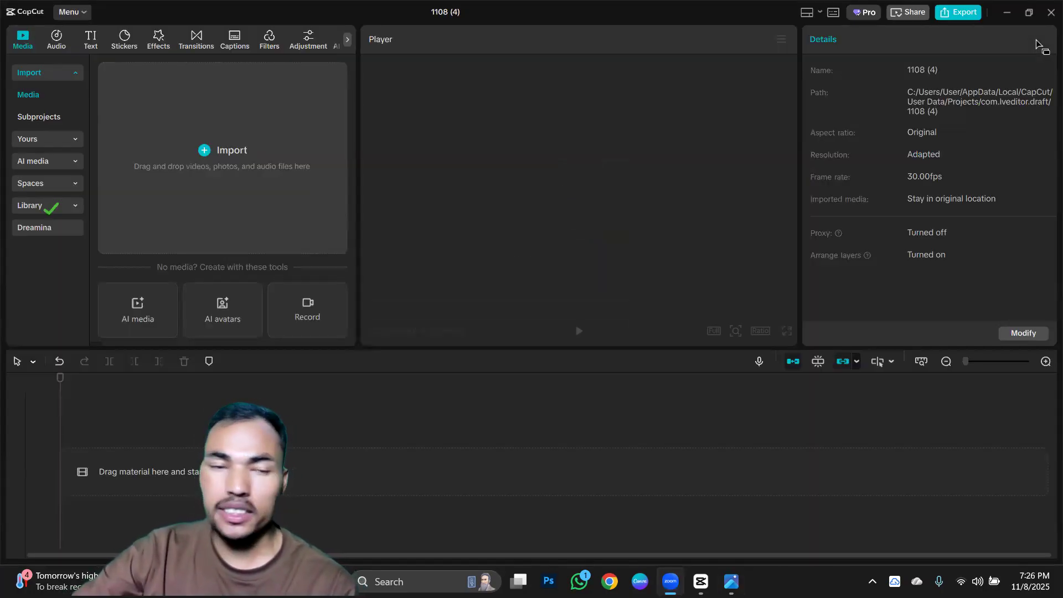
pyautogui.click(1006, 12)
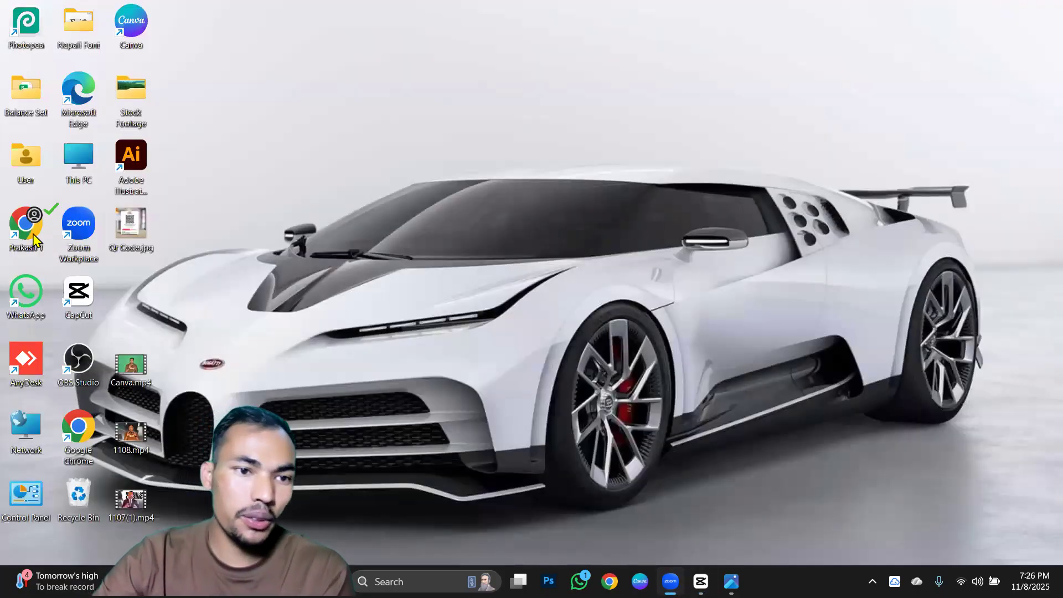
# Cut the video 20251108_182344.mp4 from the Galaxy S24's internal storage and return to the desktop.
pyautogui.doubleClick(79, 155)
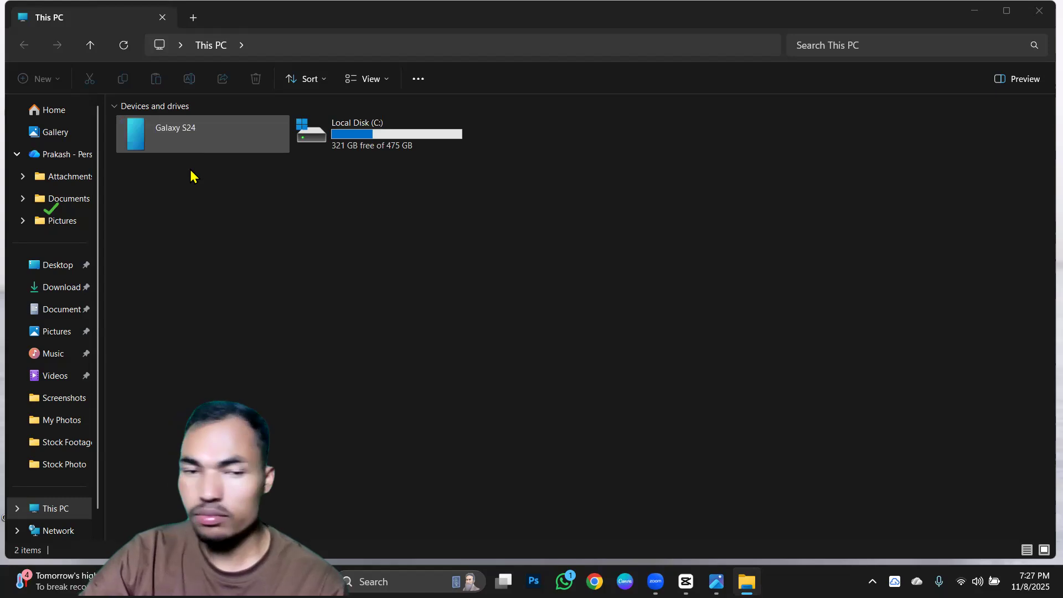
pyautogui.click(185, 129)
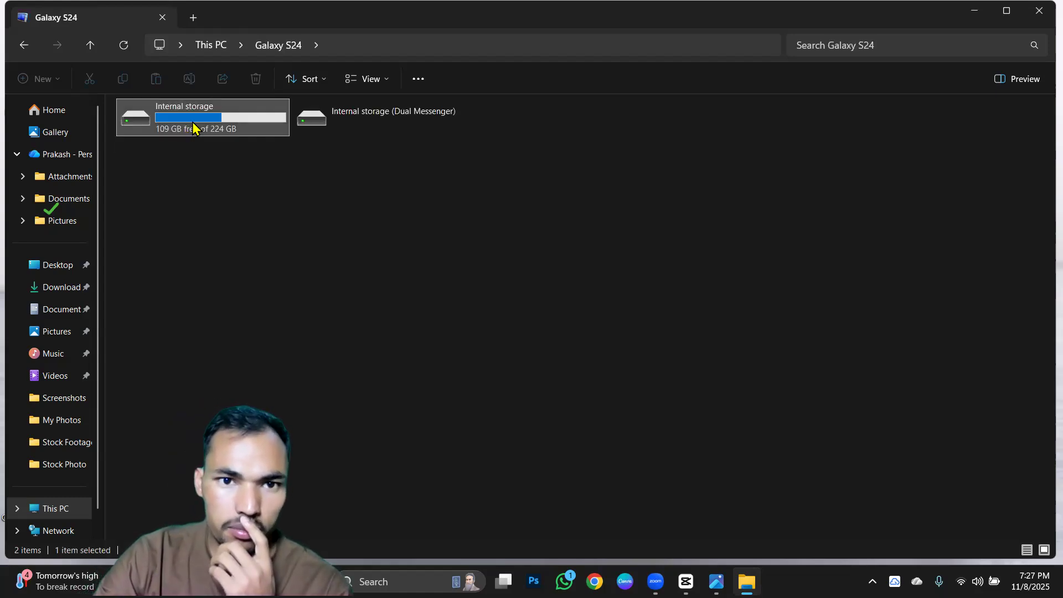
pyautogui.doubleClick(193, 127)
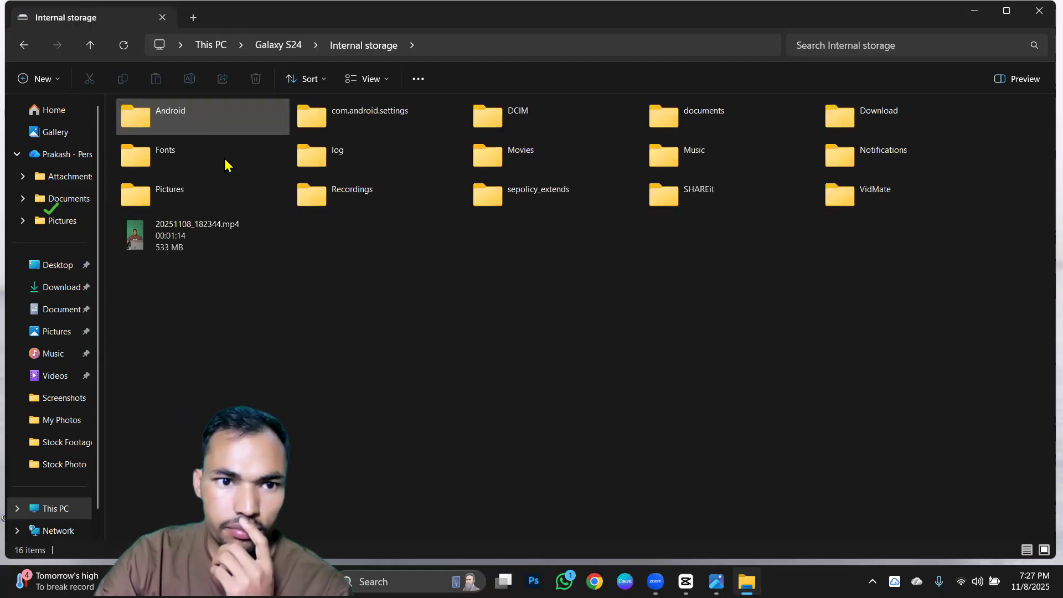
pyautogui.click(176, 243)
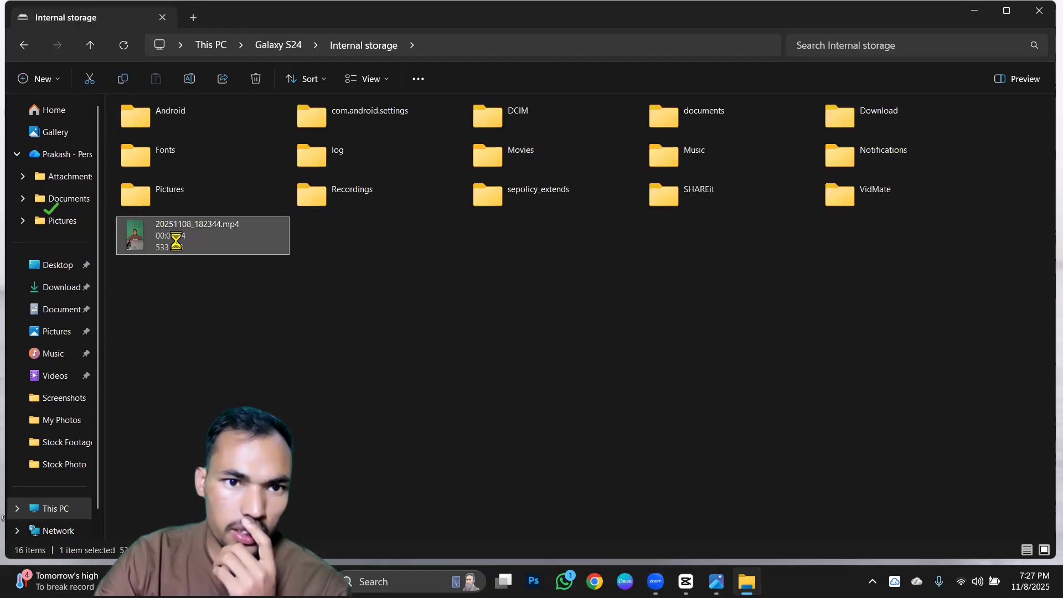
pyautogui.rightClick(176, 242)
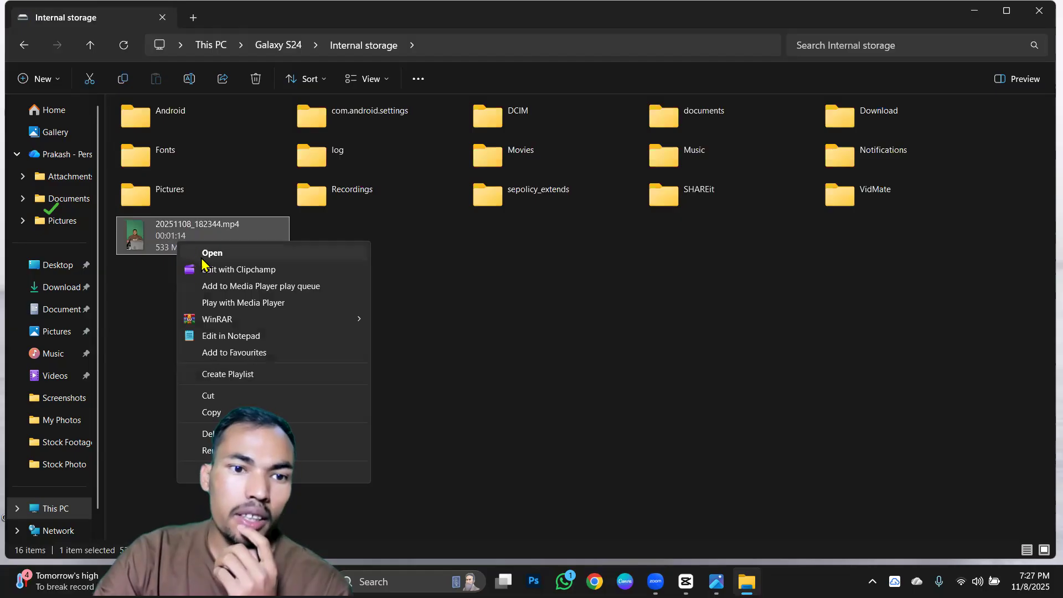
pyautogui.click(215, 395)
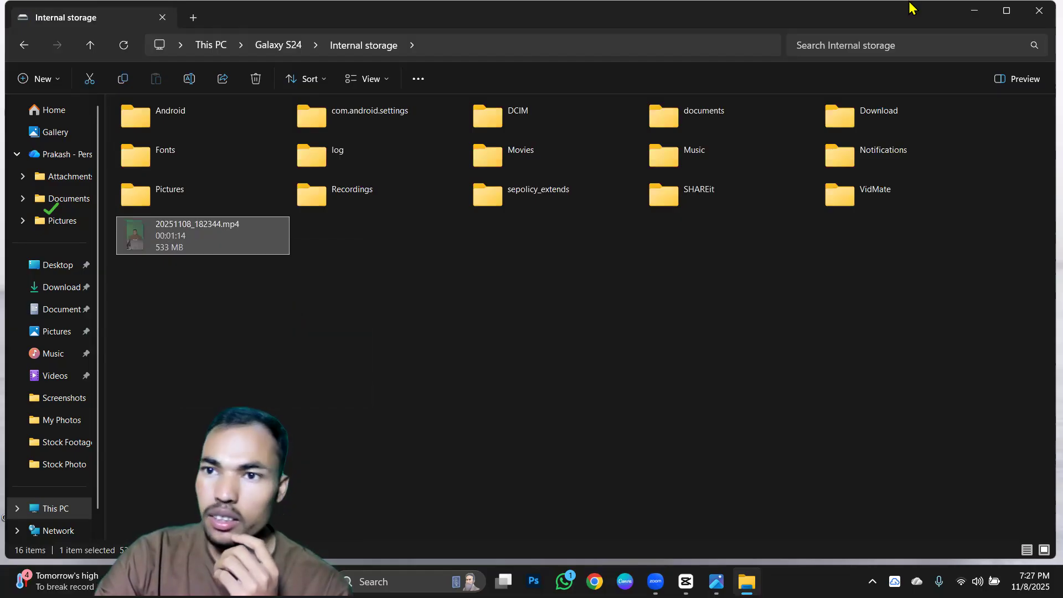
pyautogui.click(974, 10)
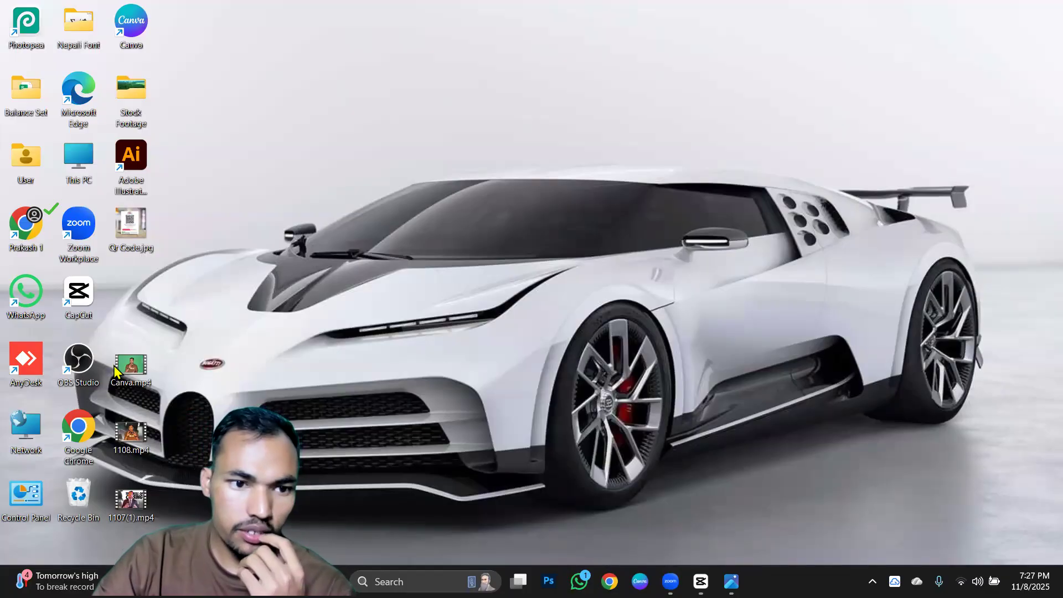
pyautogui.doubleClick(82, 163)
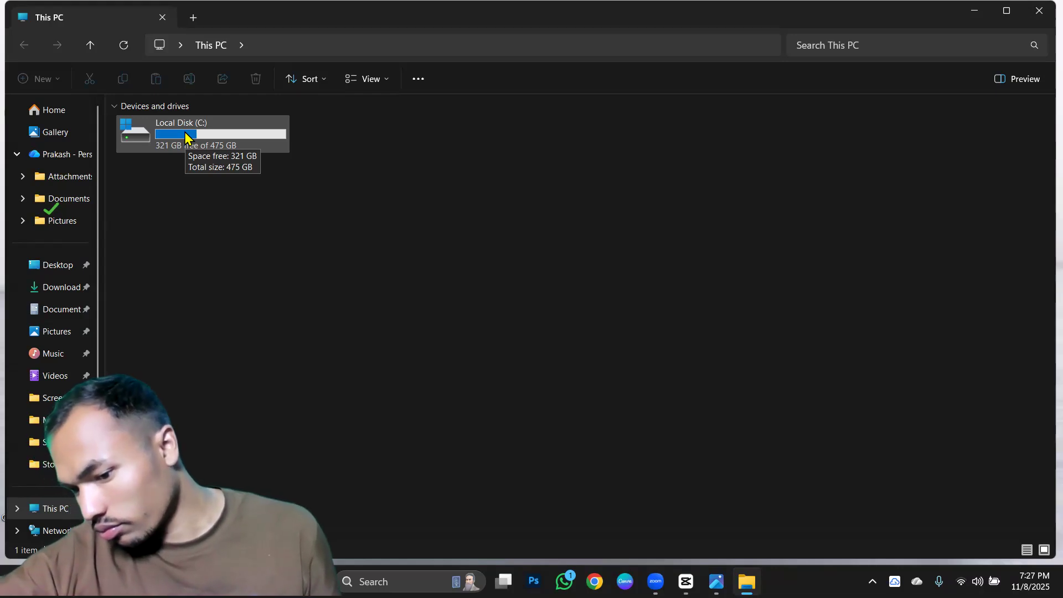
pyautogui.press('super+r')
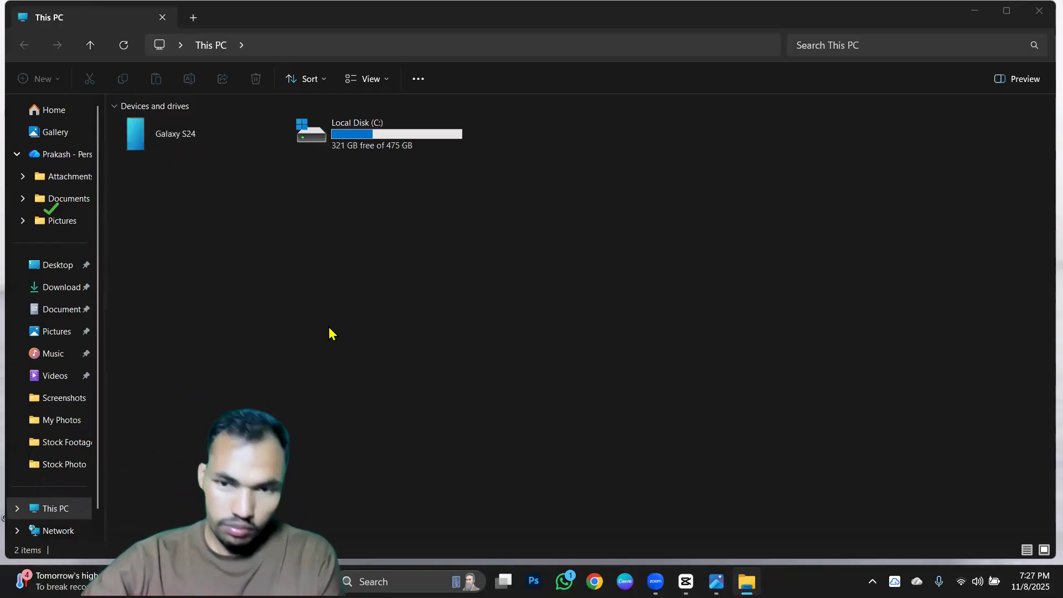
pyautogui.doubleClick(204, 146)
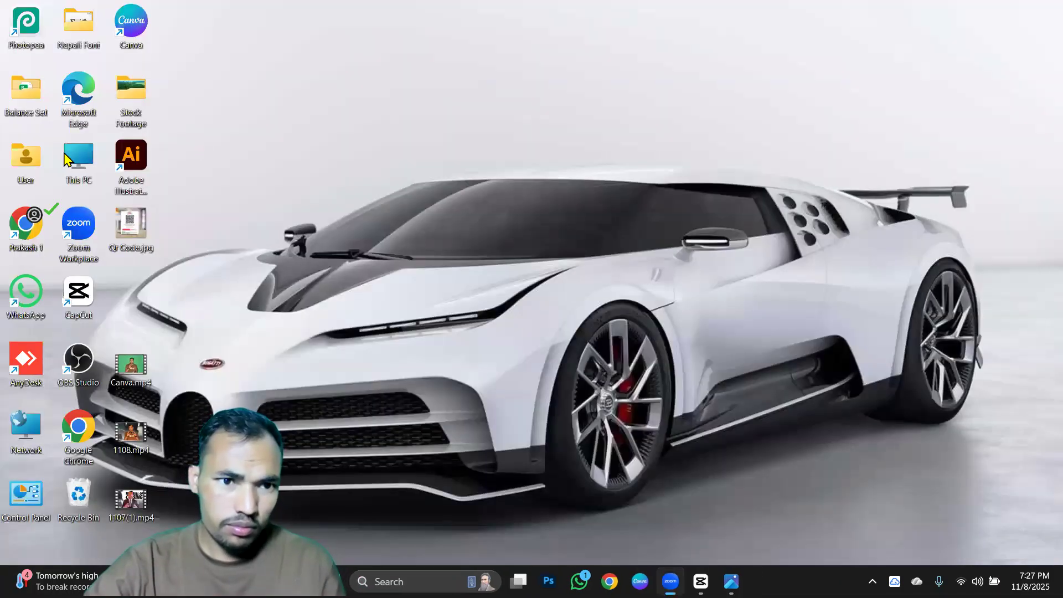
# Move the video 20251108_182344.mp4 from the Galaxy S24's internal storage to the Desktop folder.
pyautogui.doubleClick(76, 156)
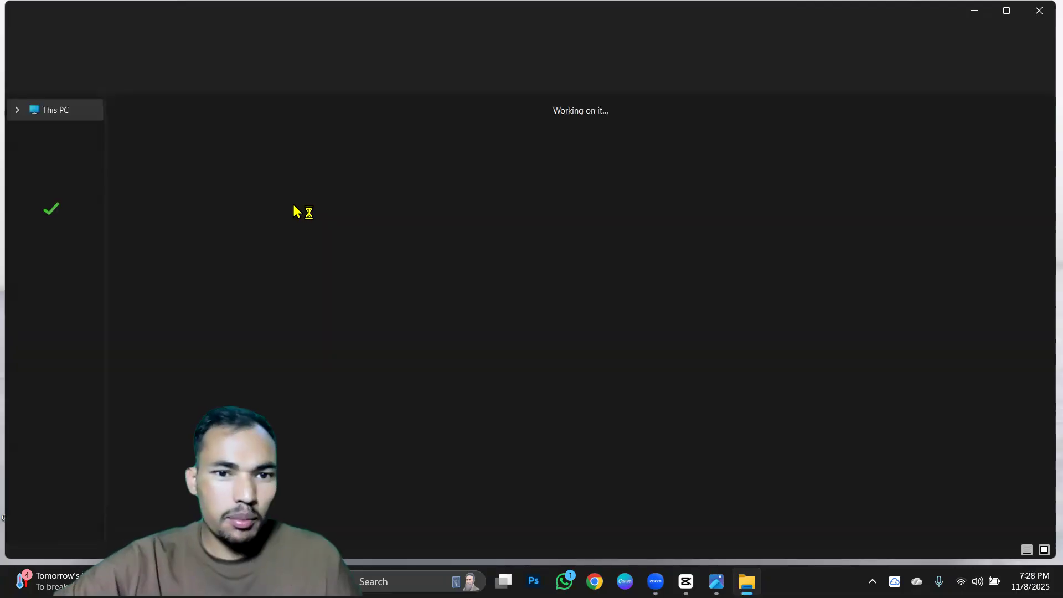
pyautogui.doubleClick(225, 146)
pyautogui.doubleClick(225, 144)
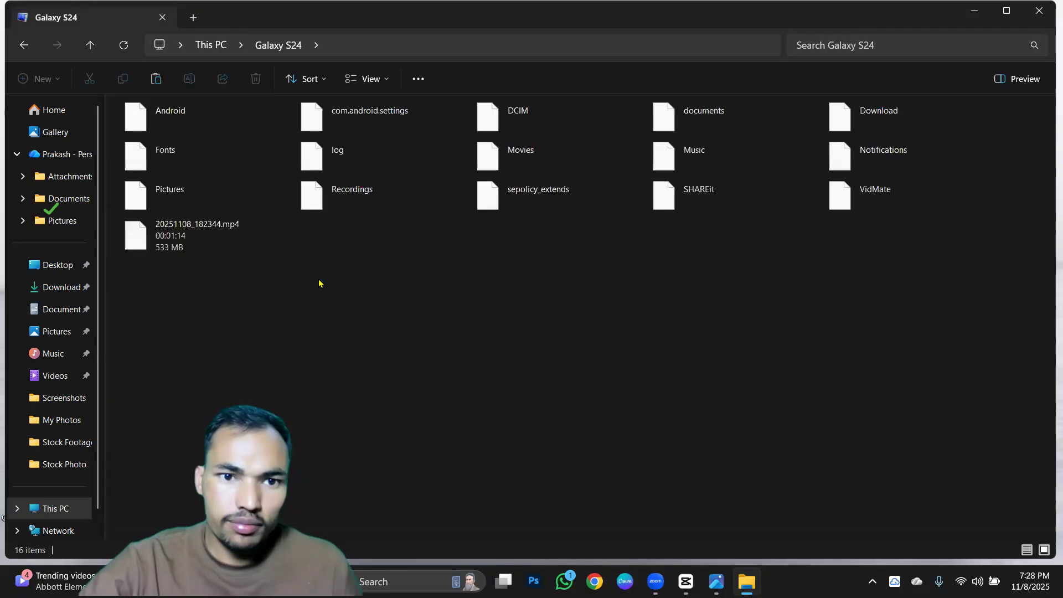
pyautogui.click(189, 238)
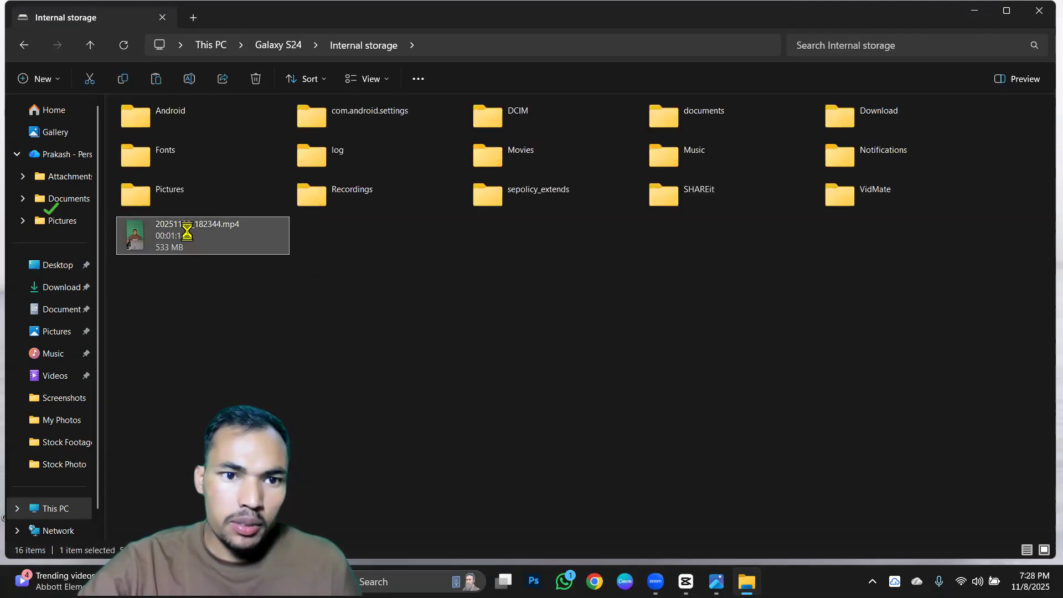
pyautogui.rightClick(183, 244)
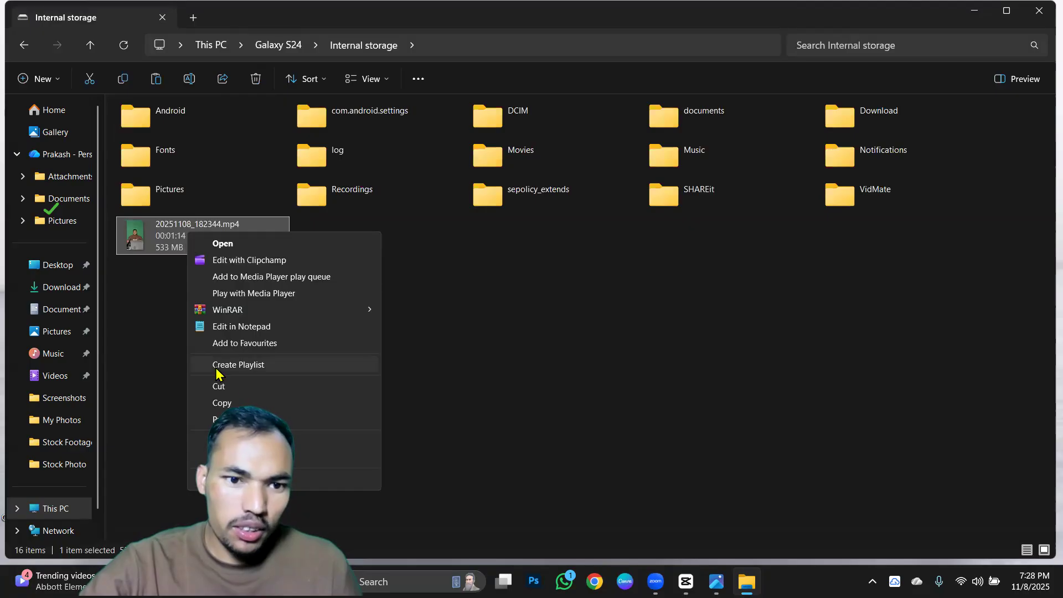
pyautogui.click(266, 386)
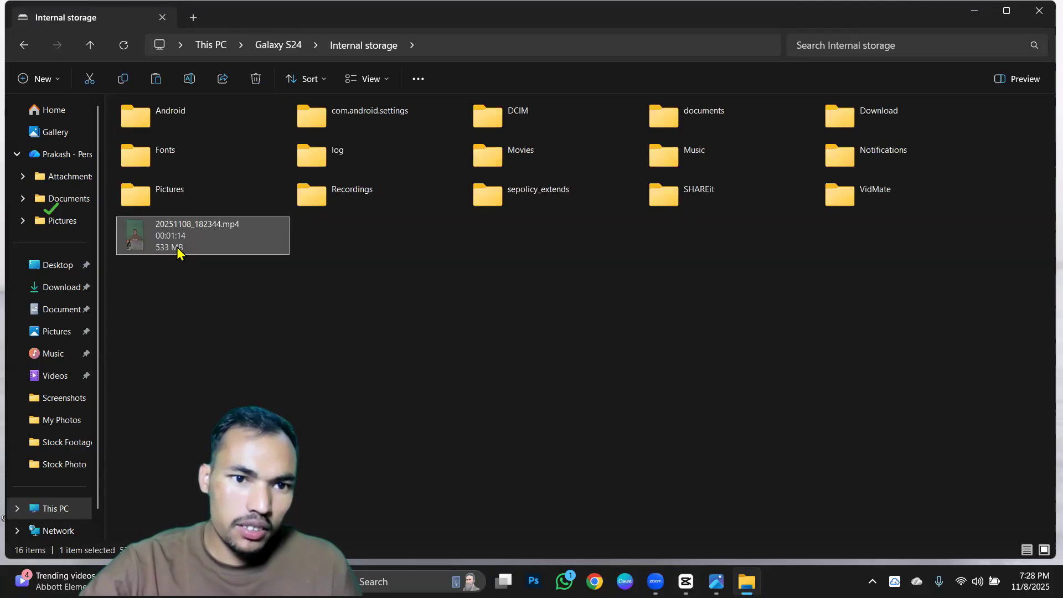
pyautogui.click(60, 266)
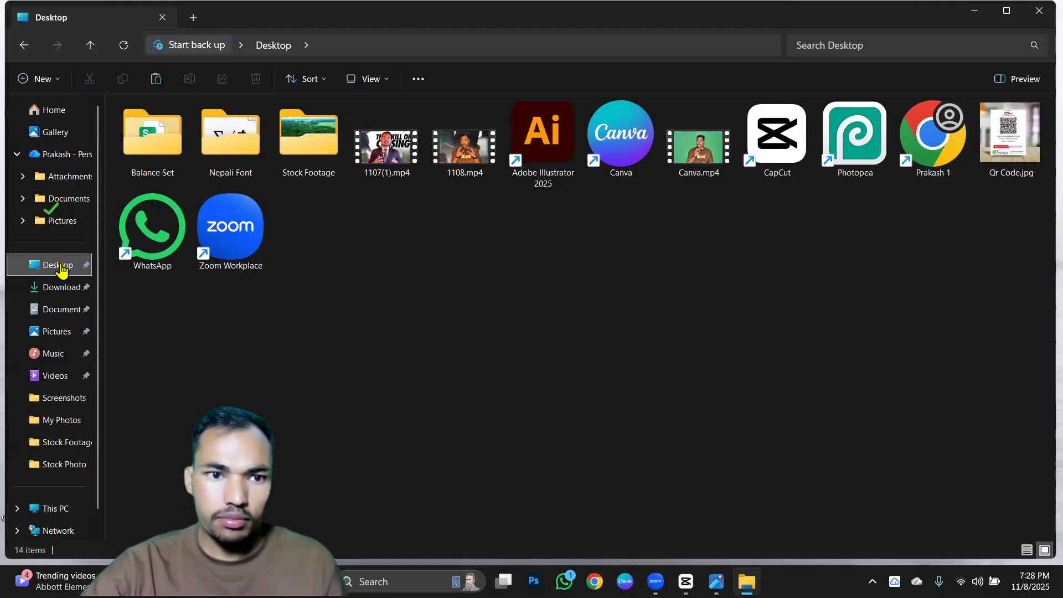
pyautogui.hotkey('ctrl', 'v')
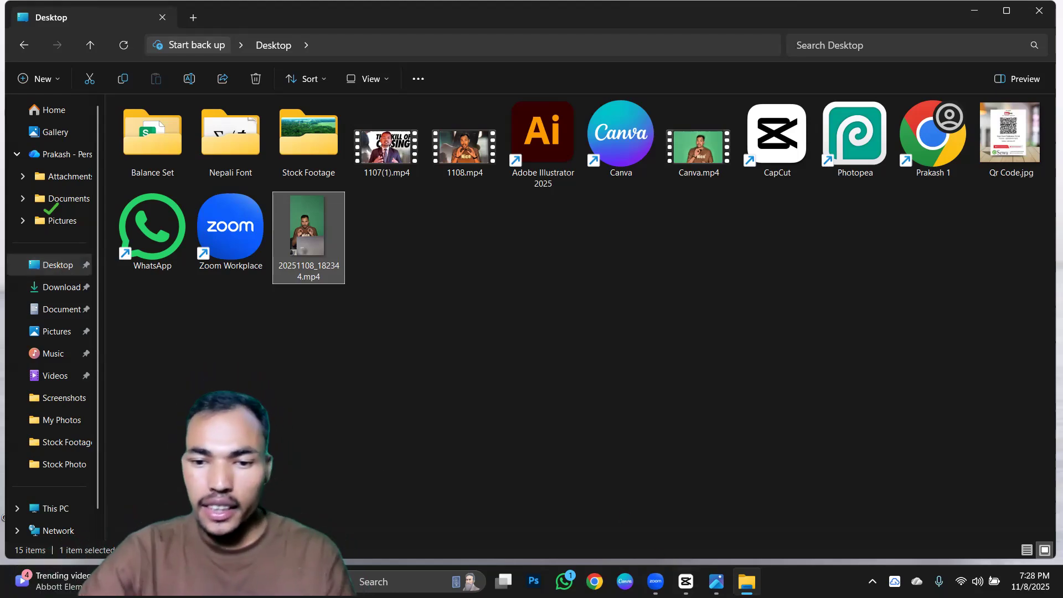
# Switch back to the empty CapCut project and view its audio library and text options.
pyautogui.moveTo(686, 581)
pyautogui.click(656, 533)
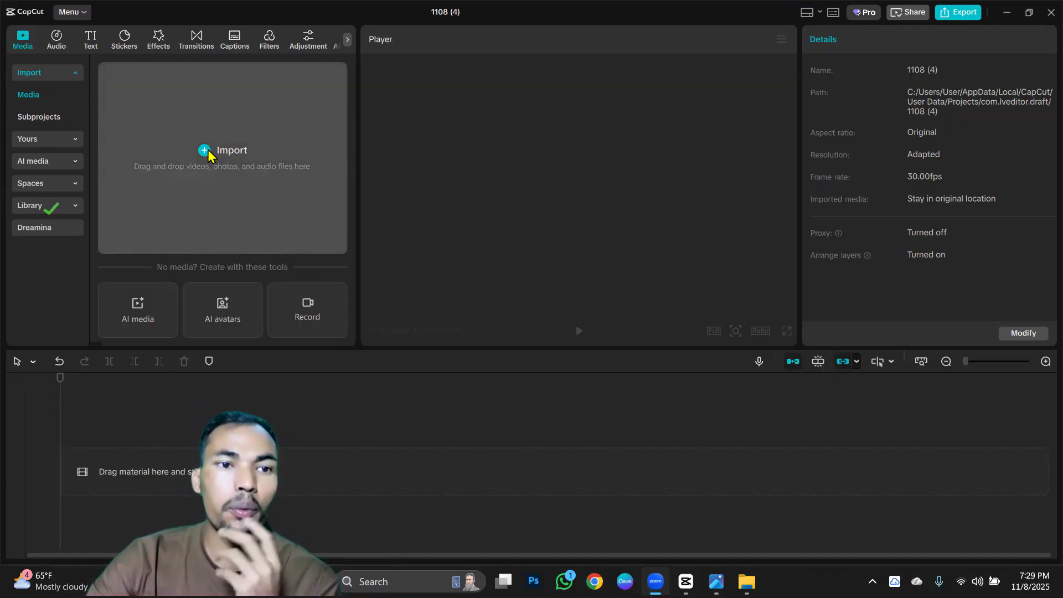
pyautogui.click(57, 39)
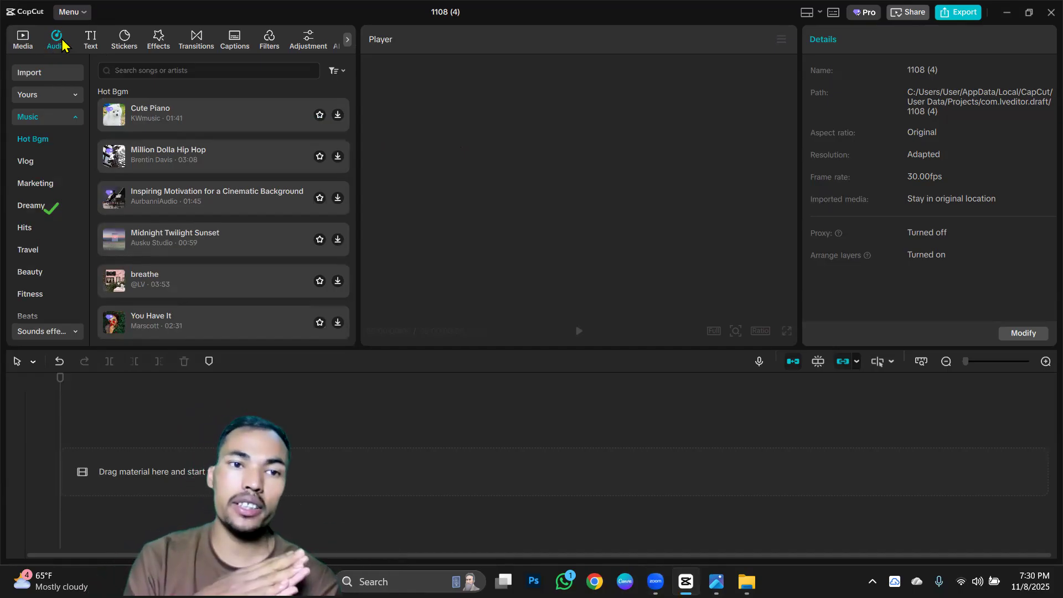
pyautogui.click(91, 43)
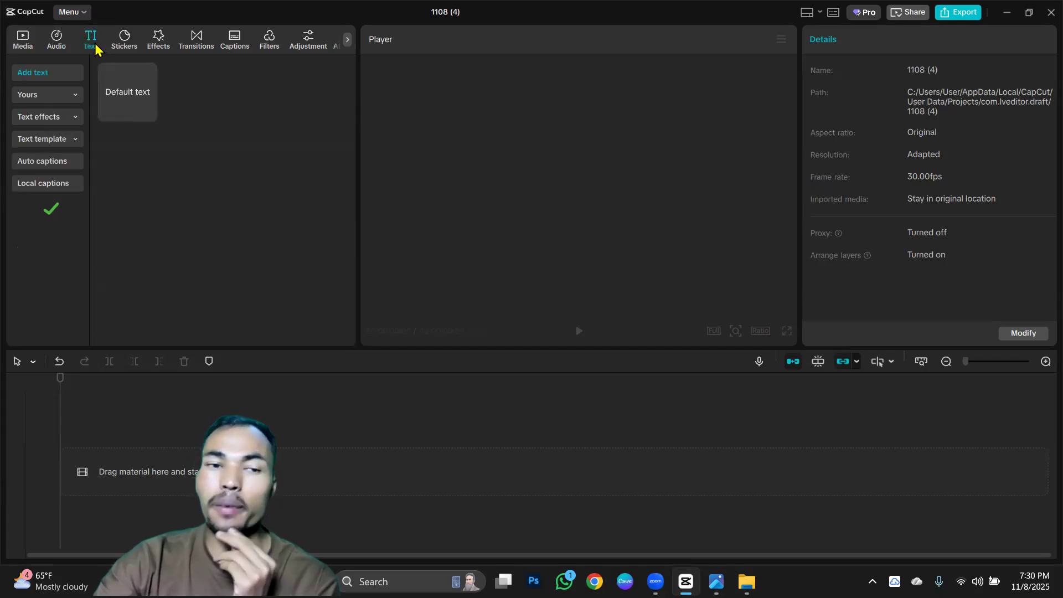
pyautogui.moveTo(148, 115)
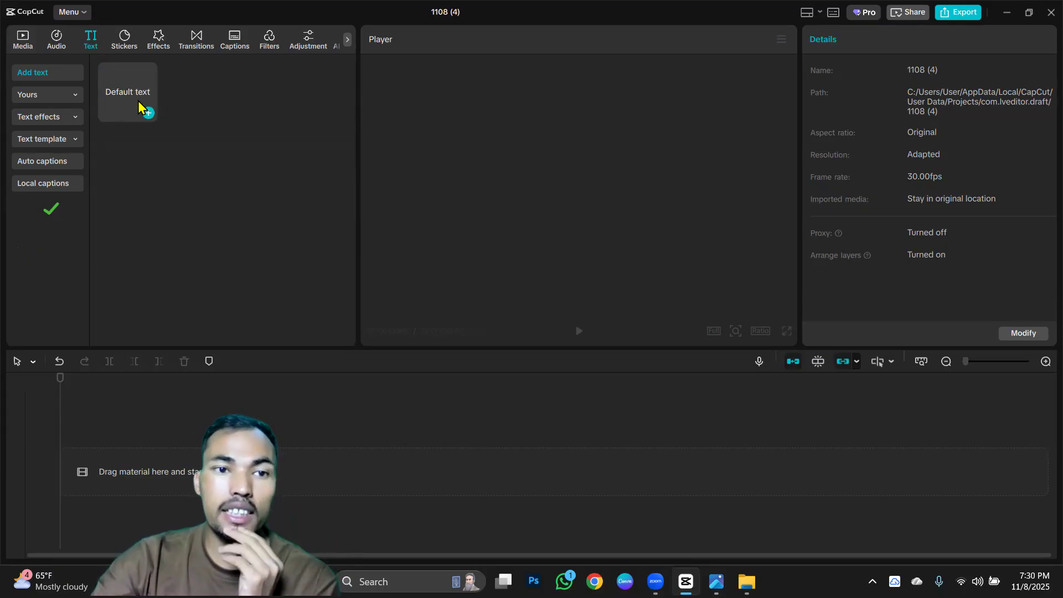
# Look through the trending stickers and open the trending video effects.
pyautogui.click(122, 44)
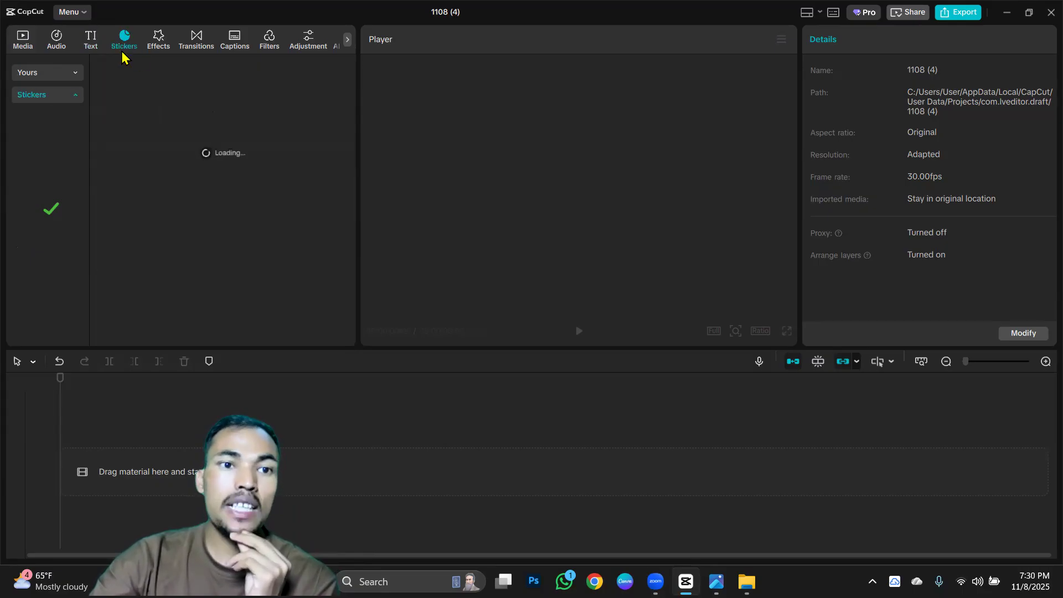
pyautogui.scroll(-8, 212, 221)
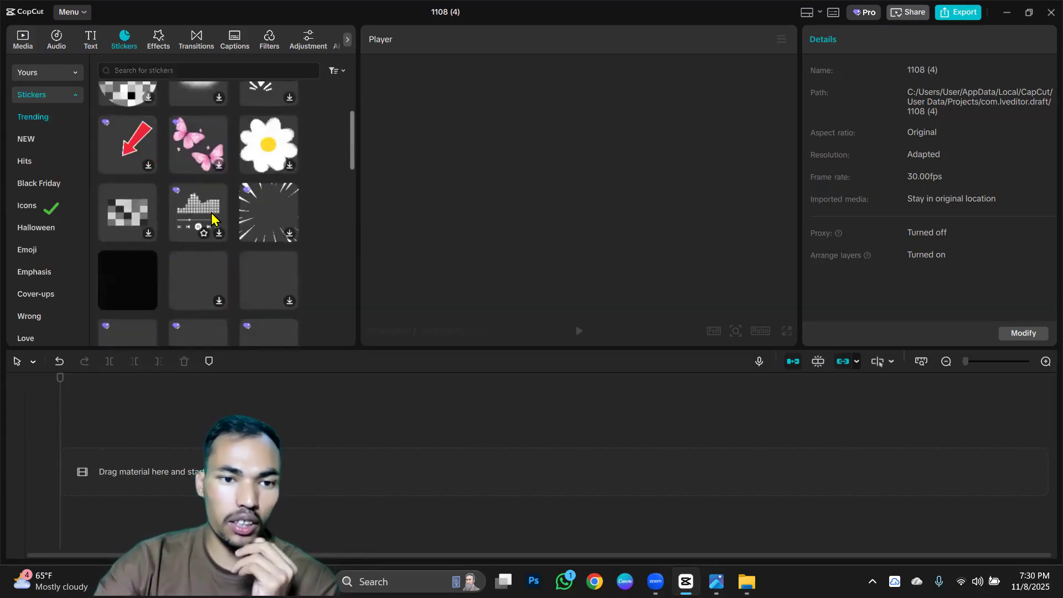
pyautogui.scroll(-5, 212, 222)
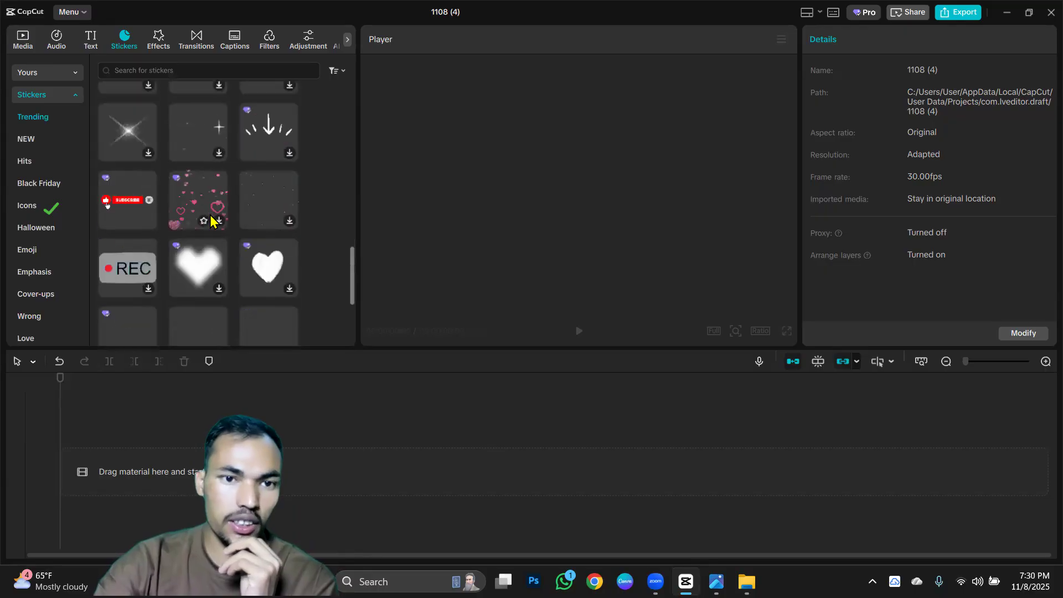
pyautogui.scroll(-4, 211, 216)
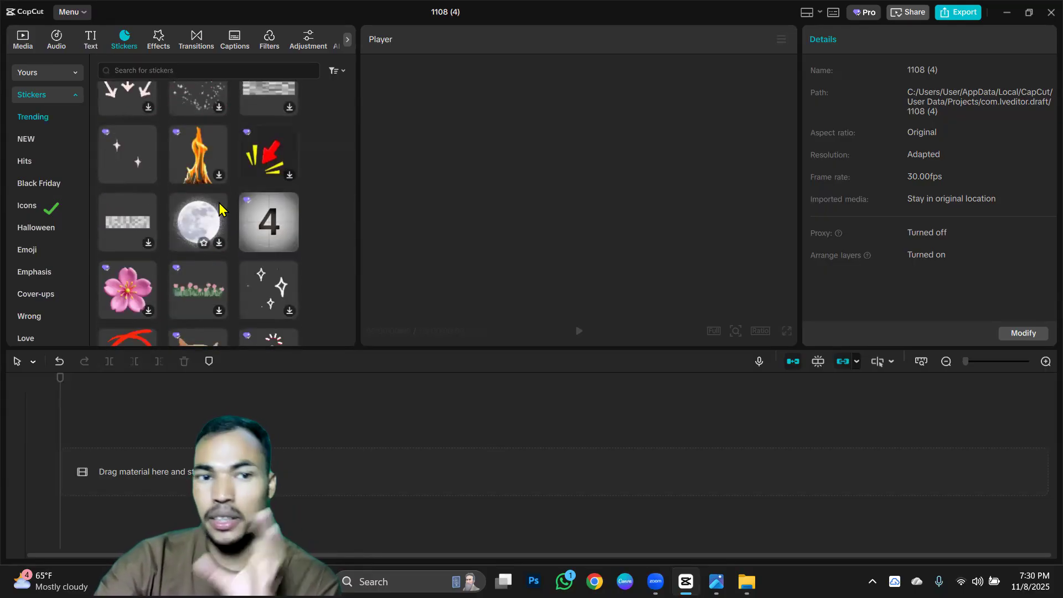
pyautogui.scroll(-2, 217, 213)
pyautogui.scroll(-2, 205, 215)
pyautogui.scroll(-3, 196, 210)
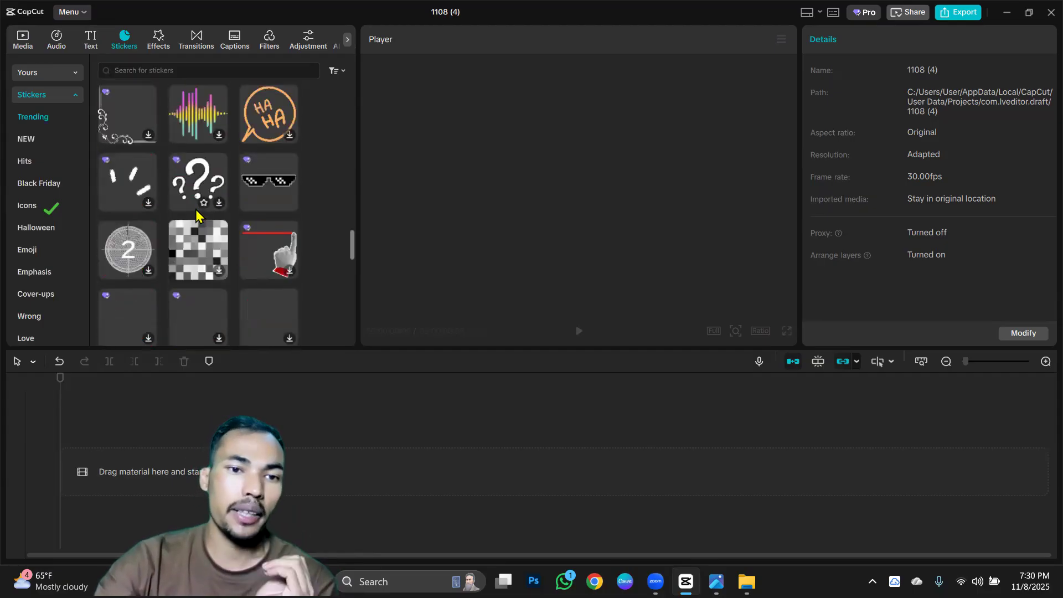
pyautogui.scroll(7, 197, 210)
pyautogui.scroll(3, 191, 205)
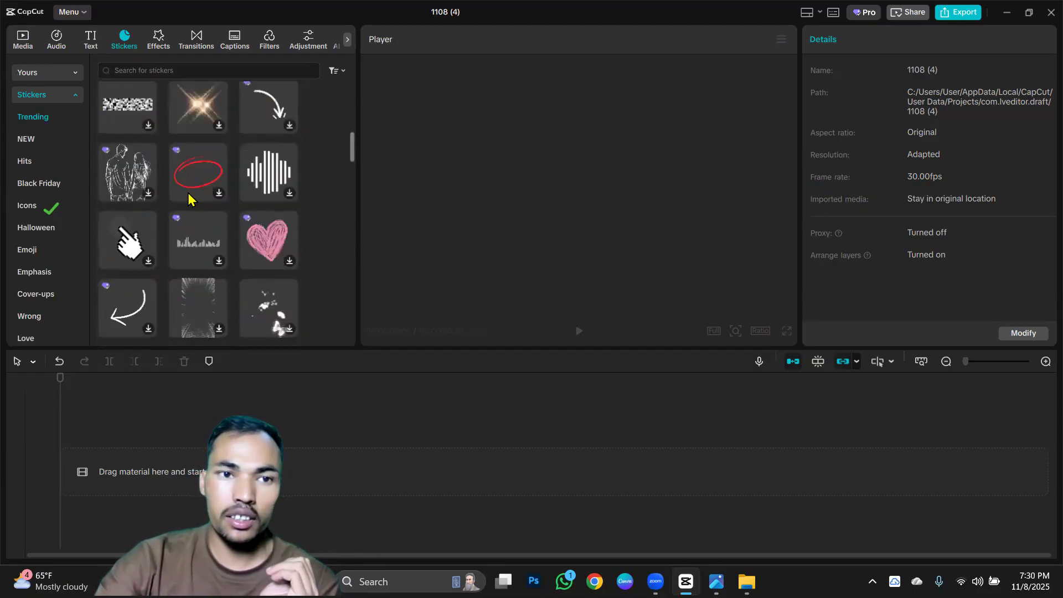
pyautogui.scroll(3, 175, 159)
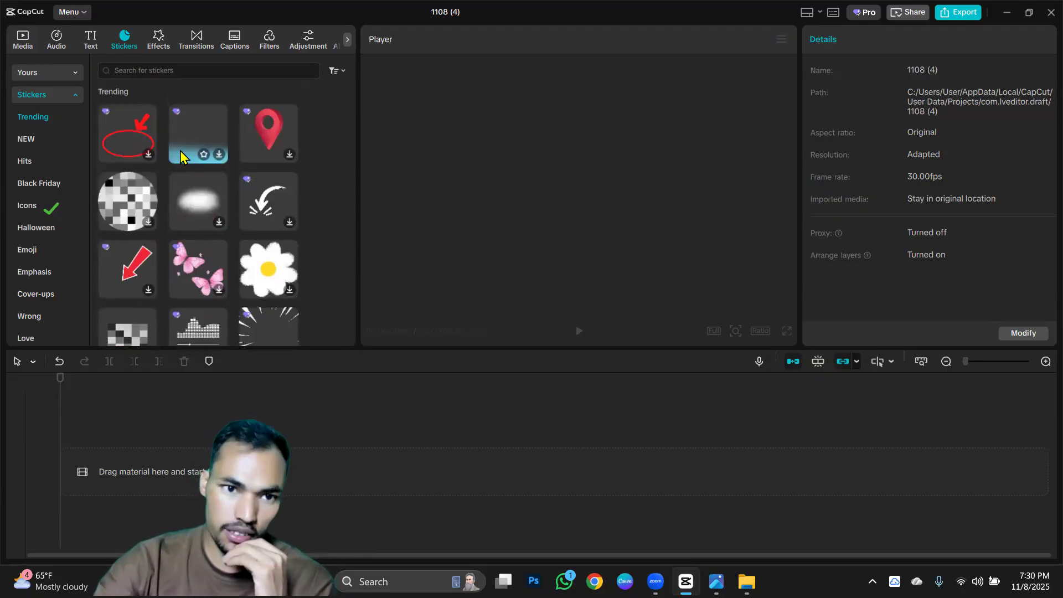
pyautogui.click(158, 40)
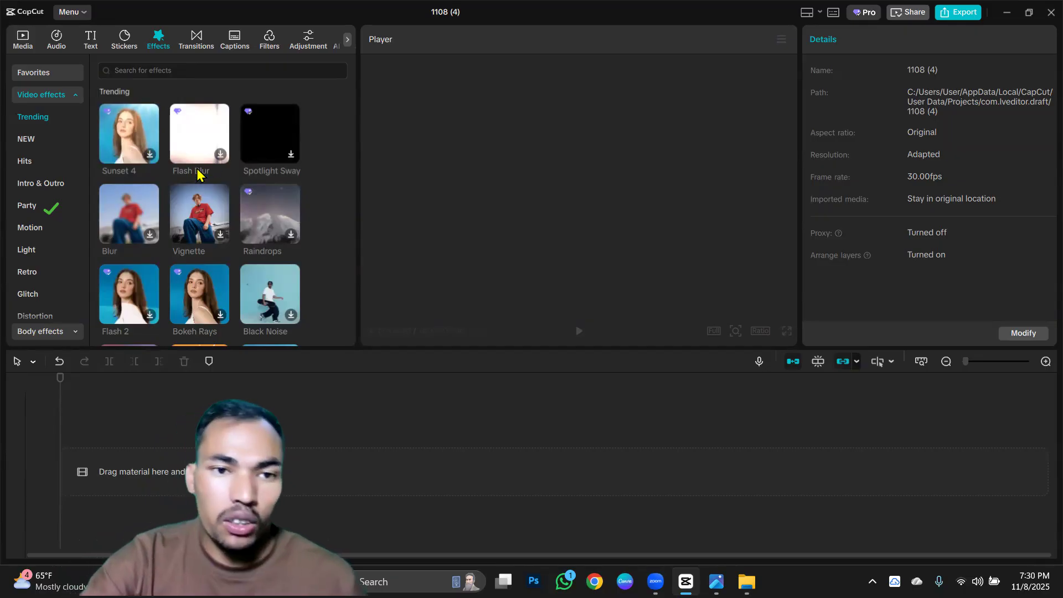
# Look through the trending video effects, the transitions library and the auto captions options.
pyautogui.scroll(-3, 190, 222)
pyautogui.scroll(-7, 189, 221)
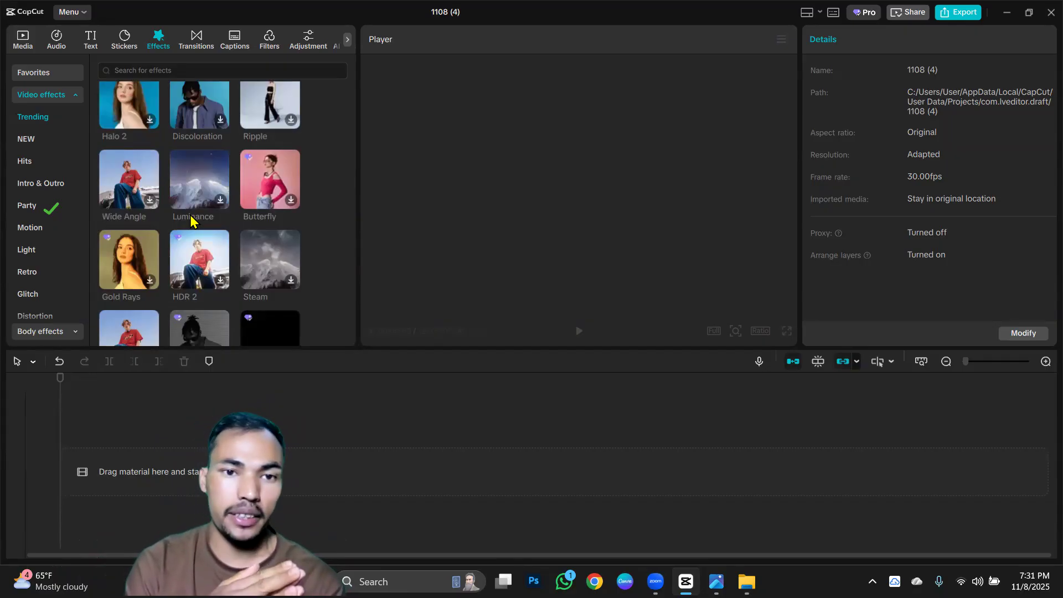
pyautogui.click(200, 42)
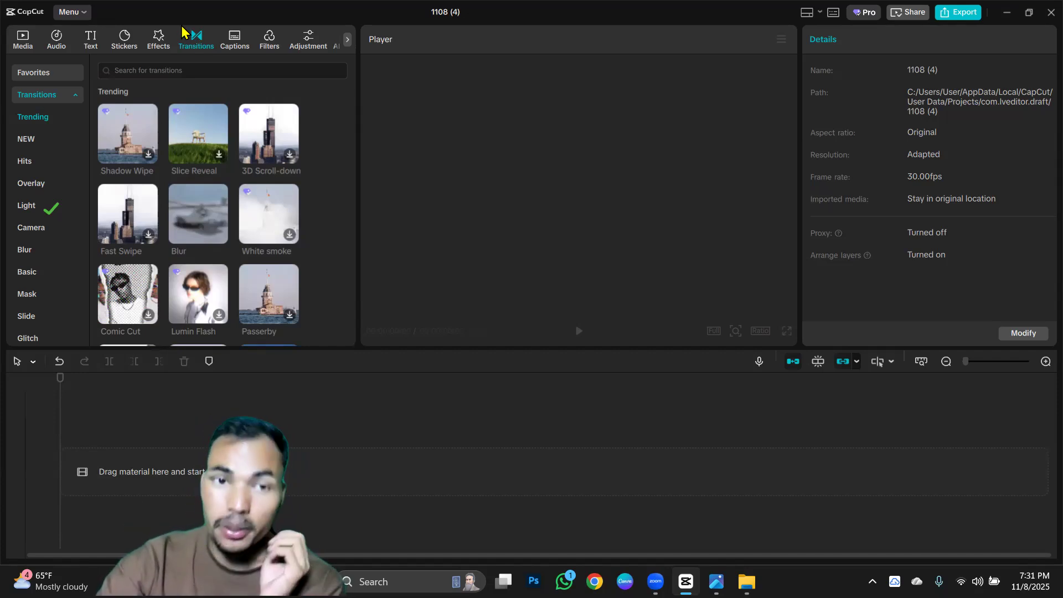
pyautogui.click(235, 43)
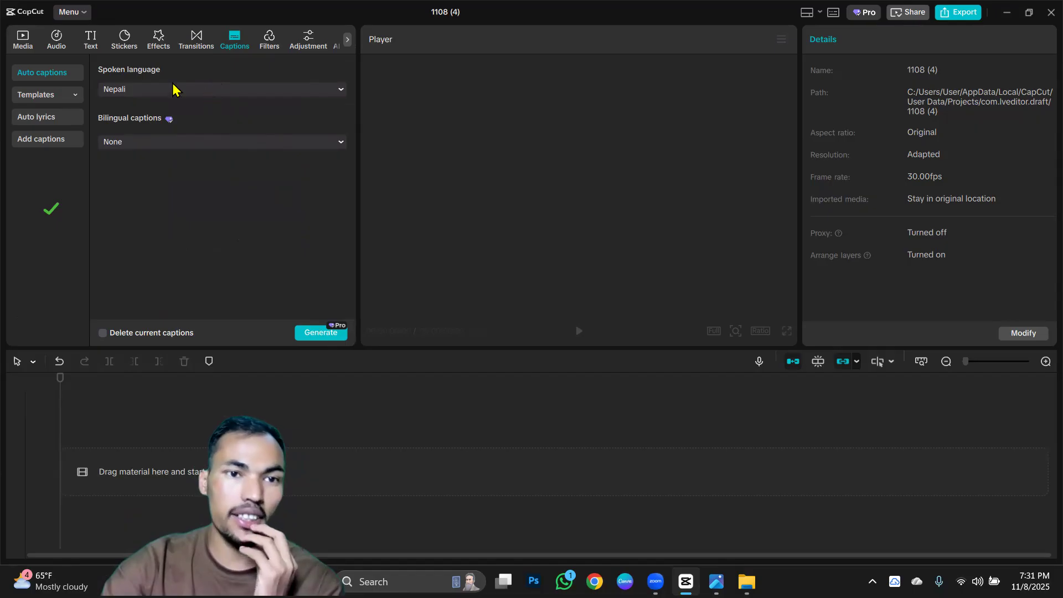
# View the featured filters and the adjustment options, and reveal the remaining AI avatar category.
pyautogui.click(271, 38)
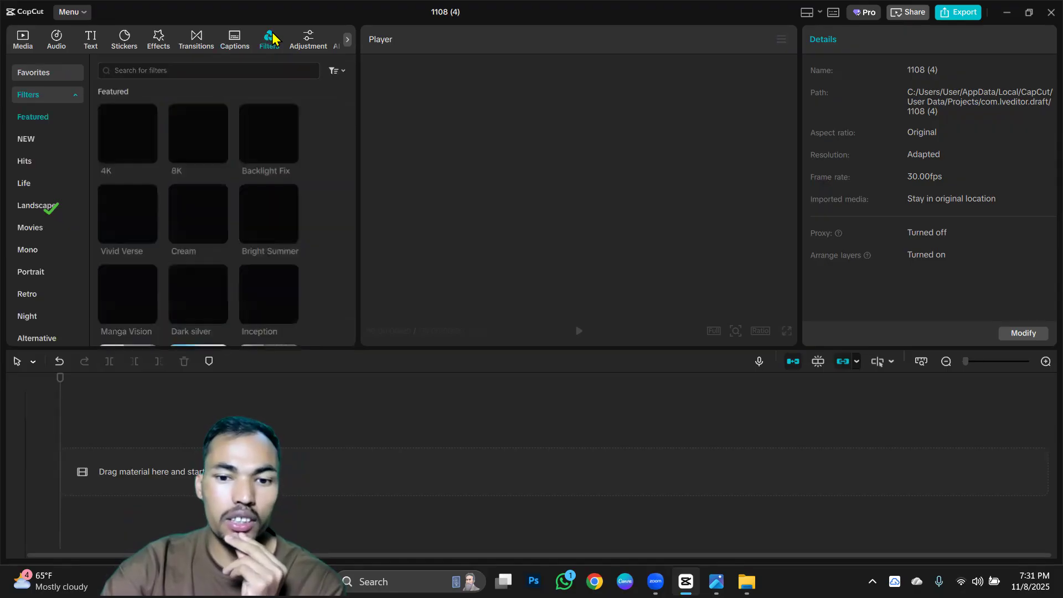
pyautogui.scroll(-3, 214, 183)
pyautogui.scroll(4, 215, 183)
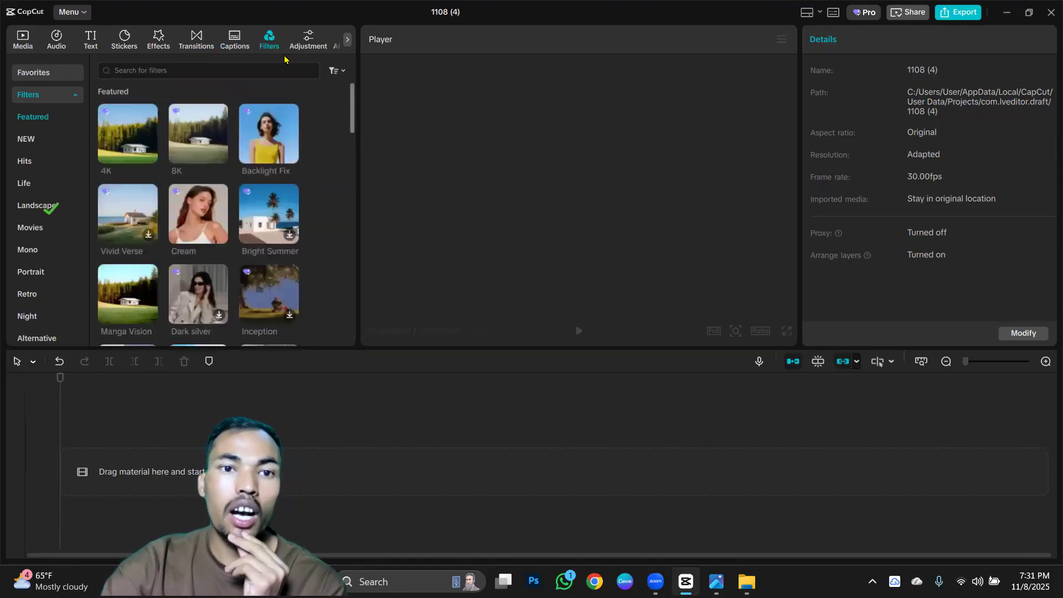
pyautogui.click(302, 44)
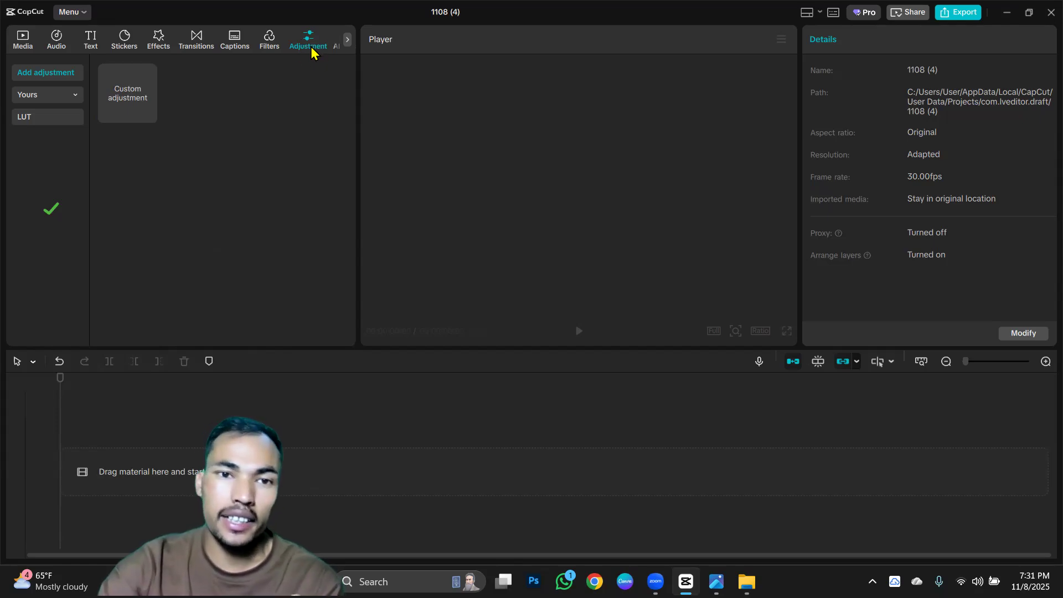
pyautogui.click(348, 40)
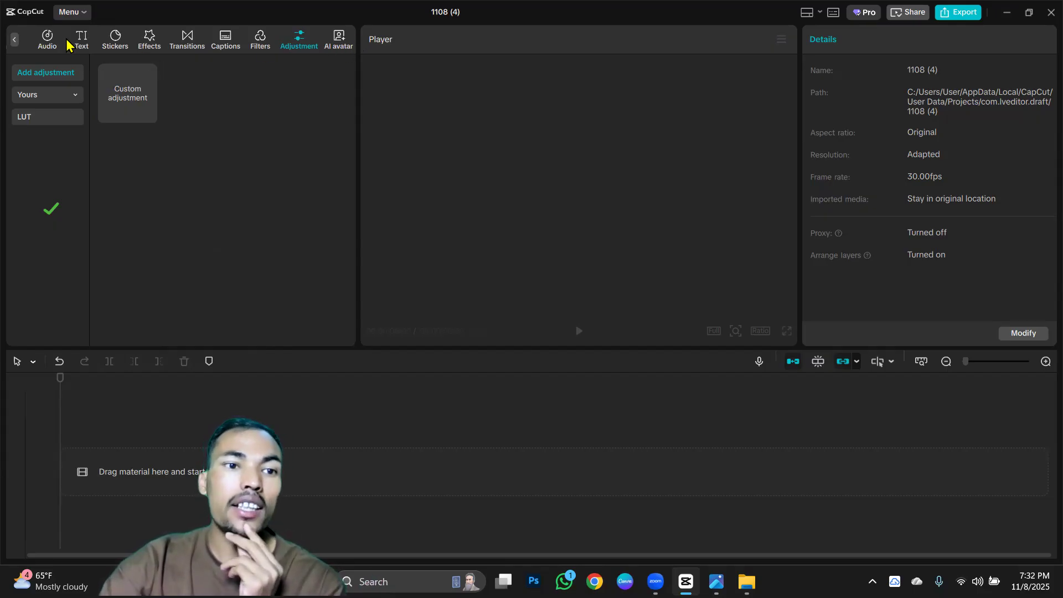
# Import the video 20251108_182344.mp4 from the Desktop folder into the project media.
pyautogui.click(15, 40)
pyautogui.click(23, 40)
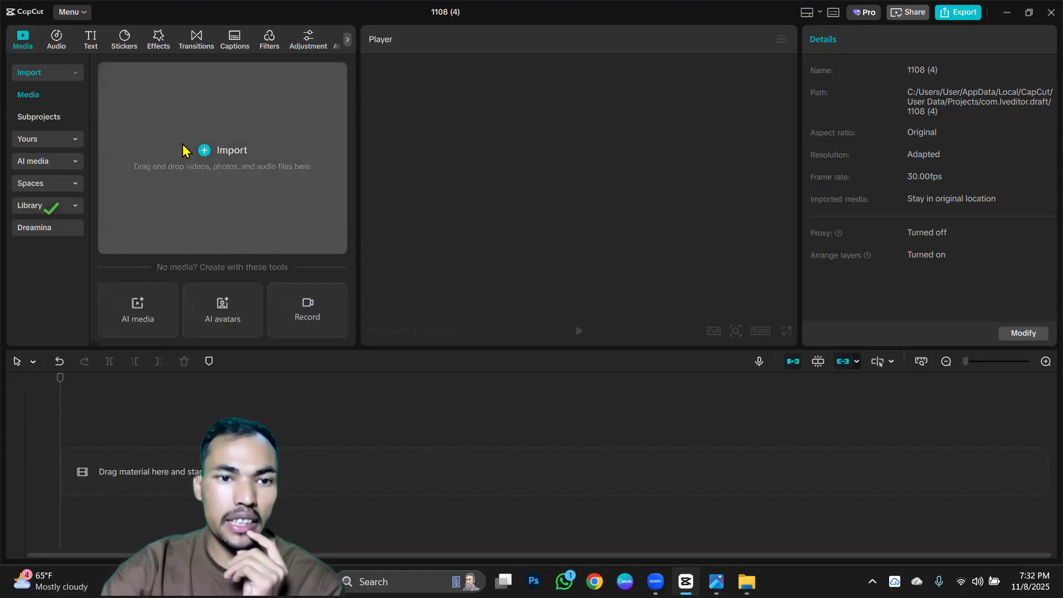
pyautogui.click(217, 159)
pyautogui.scroll(-1, 271, 183)
pyautogui.scroll(-5, 298, 180)
pyautogui.scroll(-2, 119, 155)
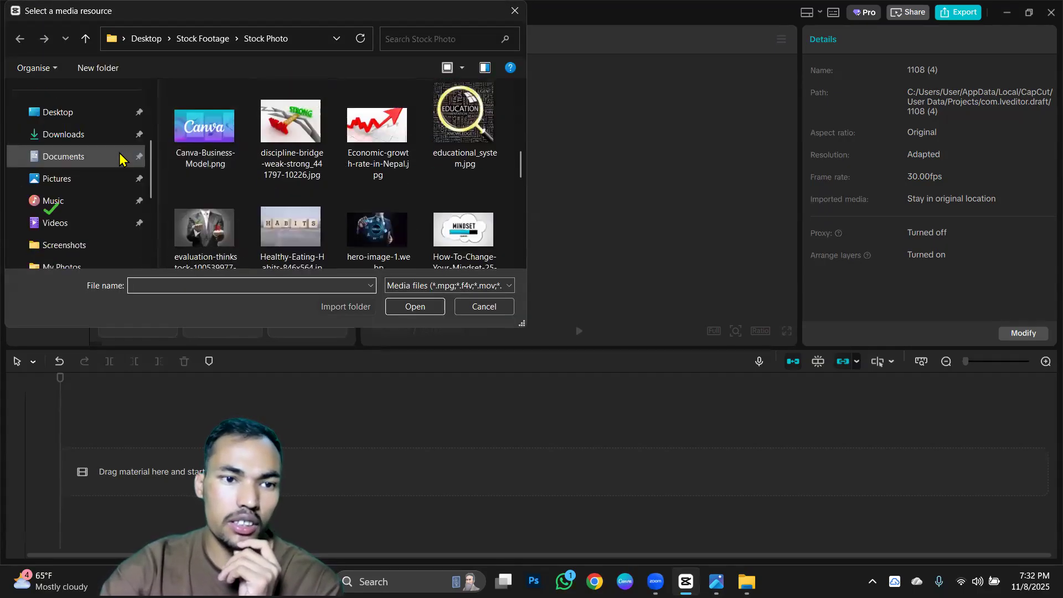
pyautogui.click(74, 118)
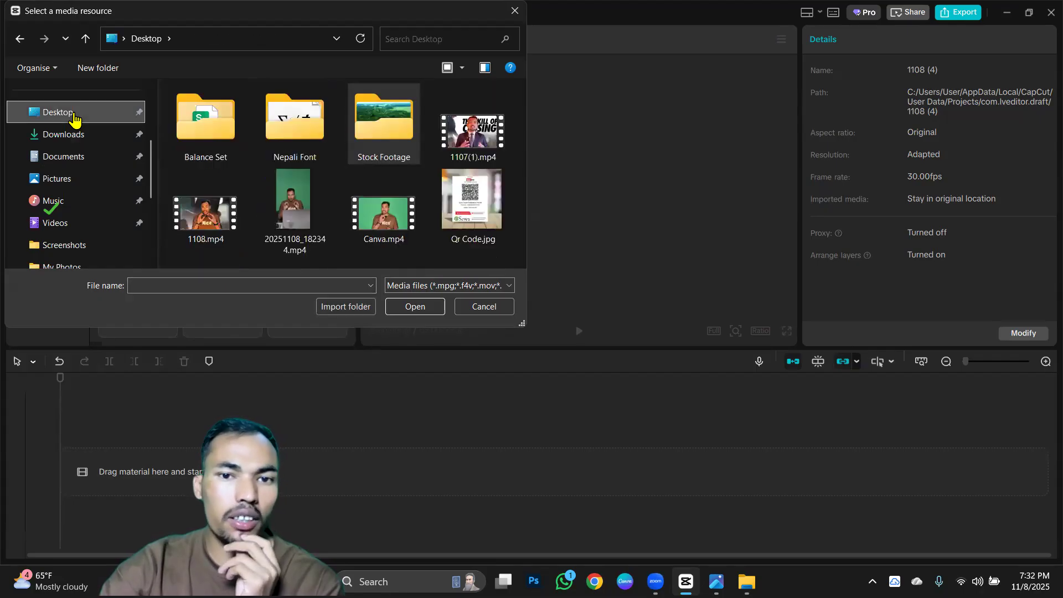
pyautogui.click(296, 207)
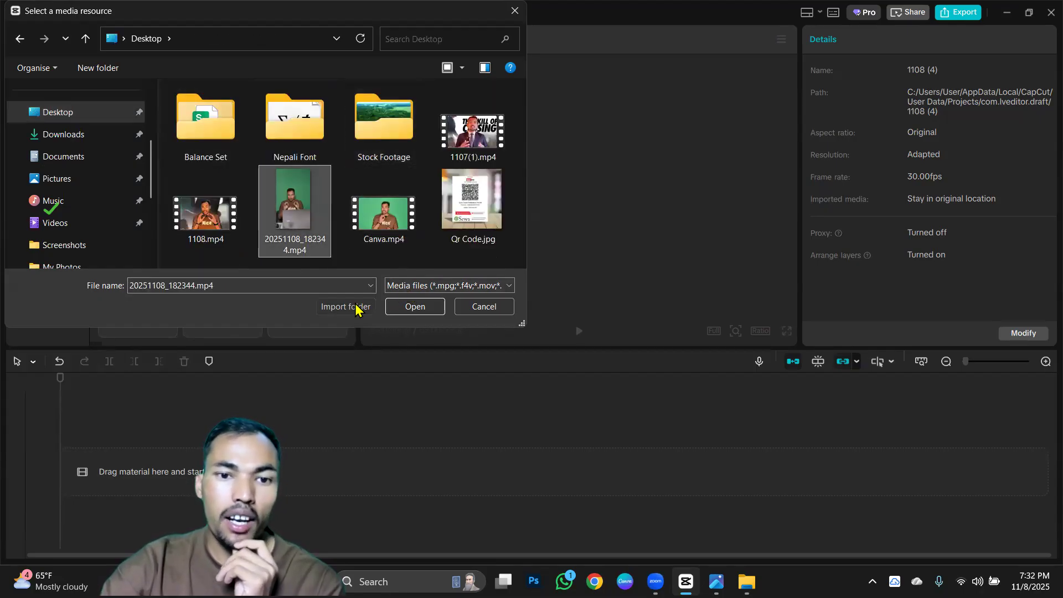
pyautogui.click(423, 314)
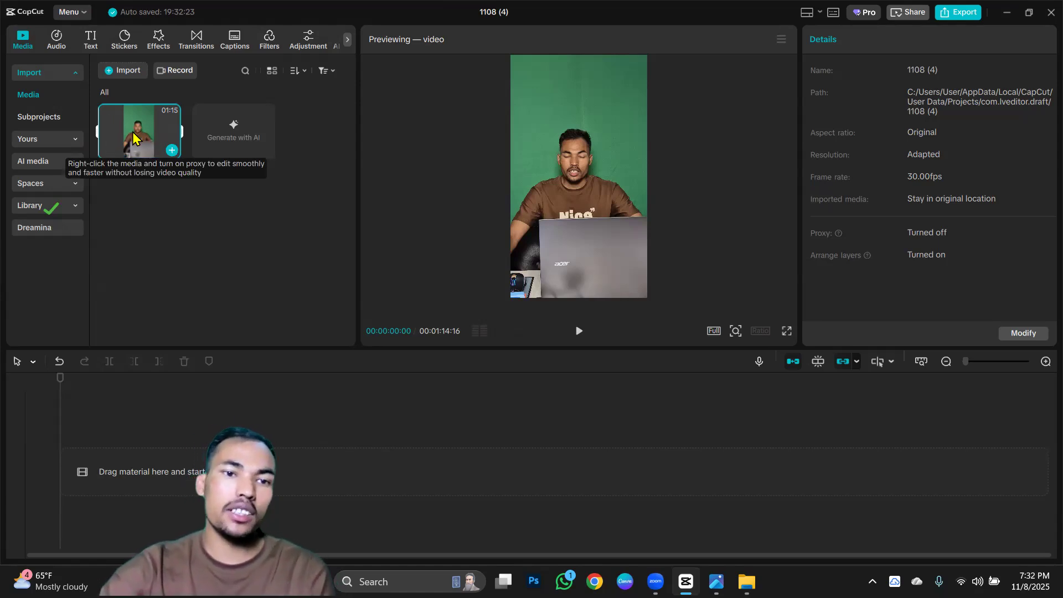
# Place 20251108_182344.mp4 on the timeline for a closer look and delete the clip again.
pyautogui.moveTo(147, 146); pyautogui.dragTo(221, 457)
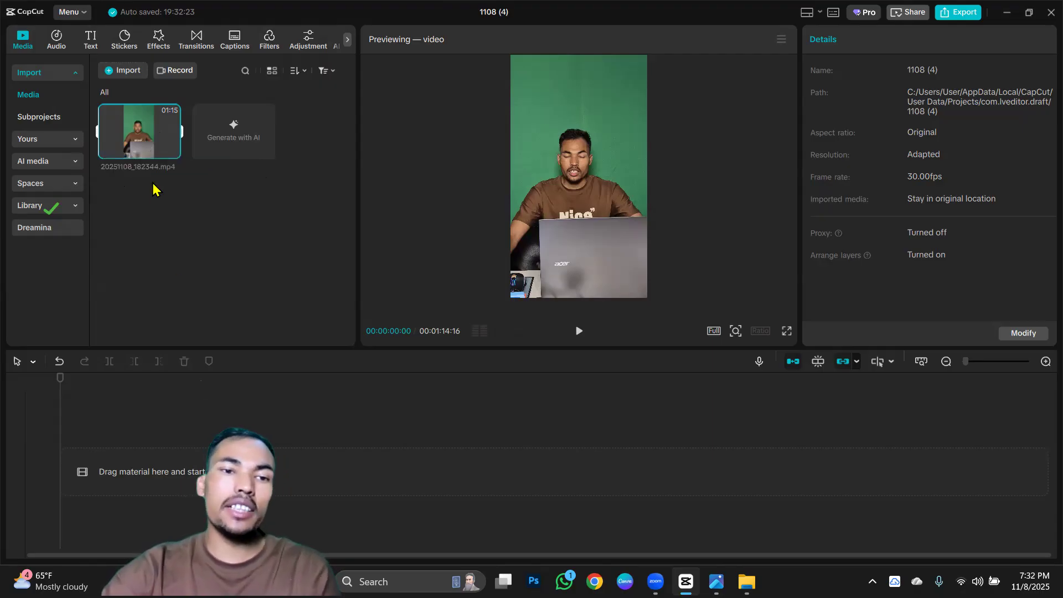
pyautogui.moveTo(134, 136); pyautogui.dragTo(131, 457)
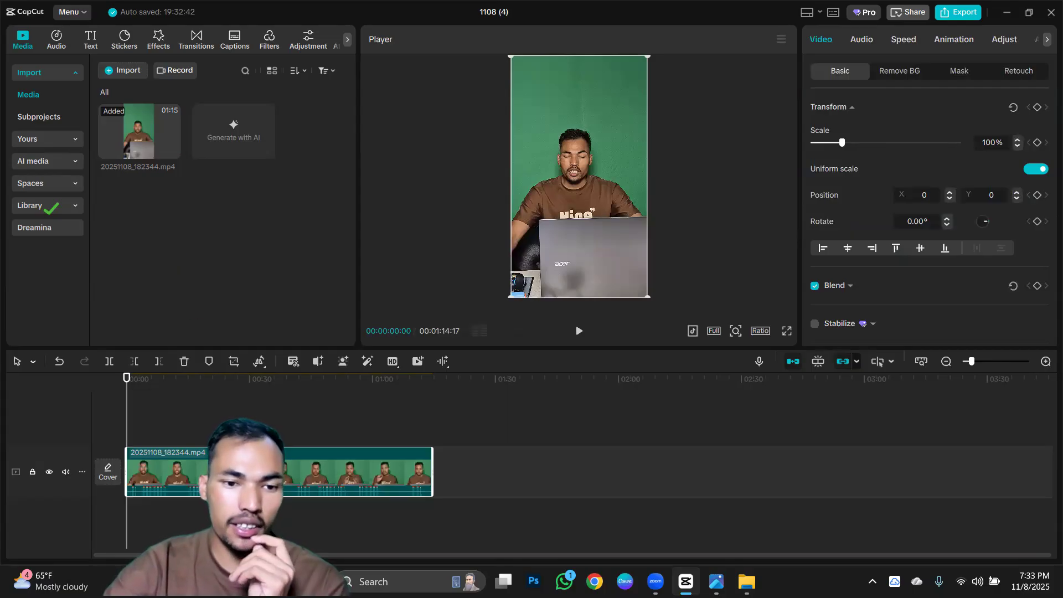
pyautogui.scroll(5, 280, 473)
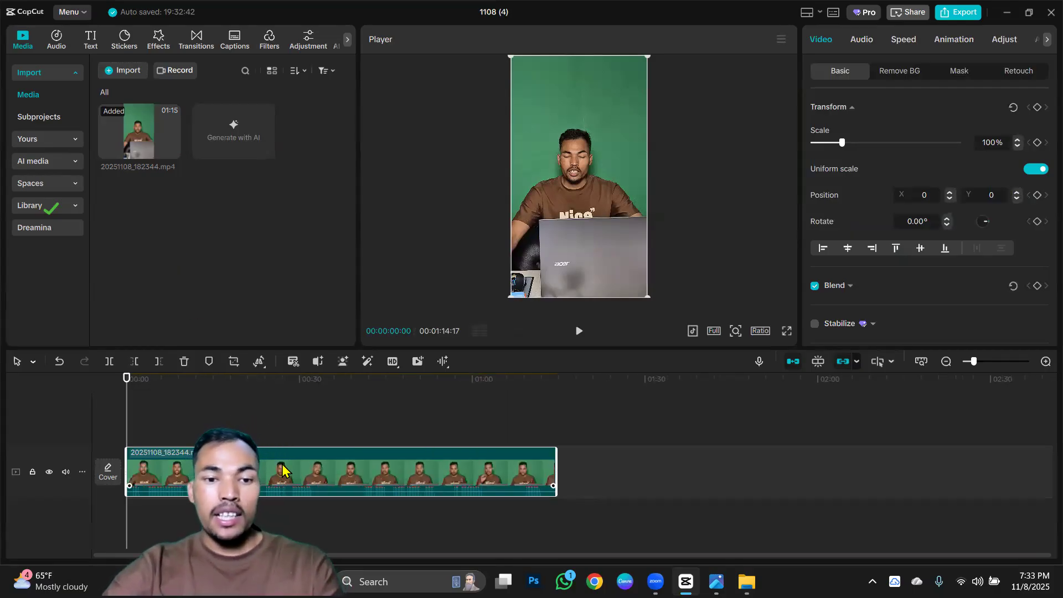
pyautogui.scroll(2, 283, 469)
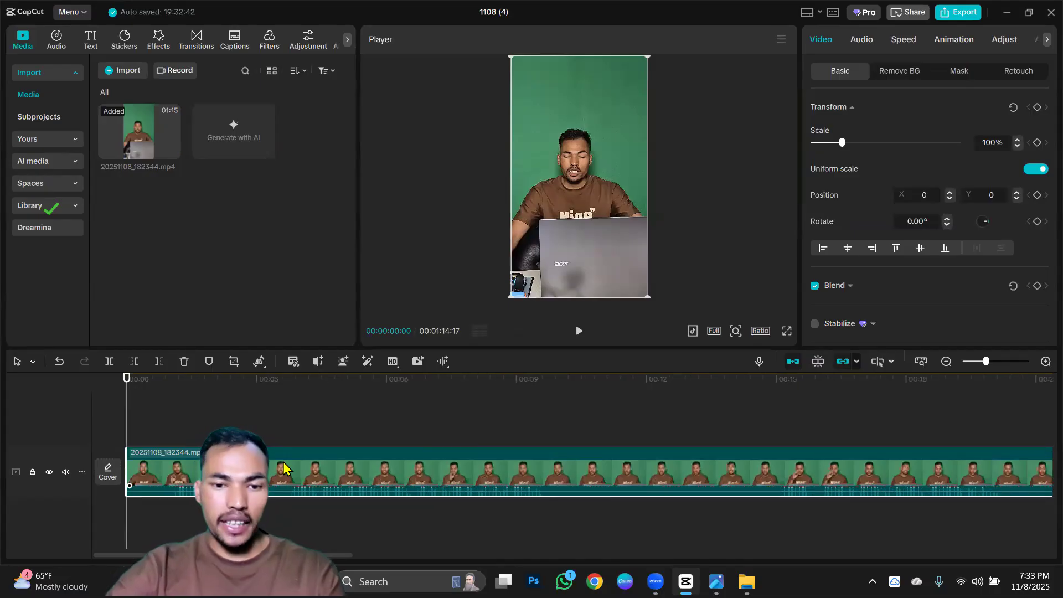
pyautogui.scroll(1, 283, 469)
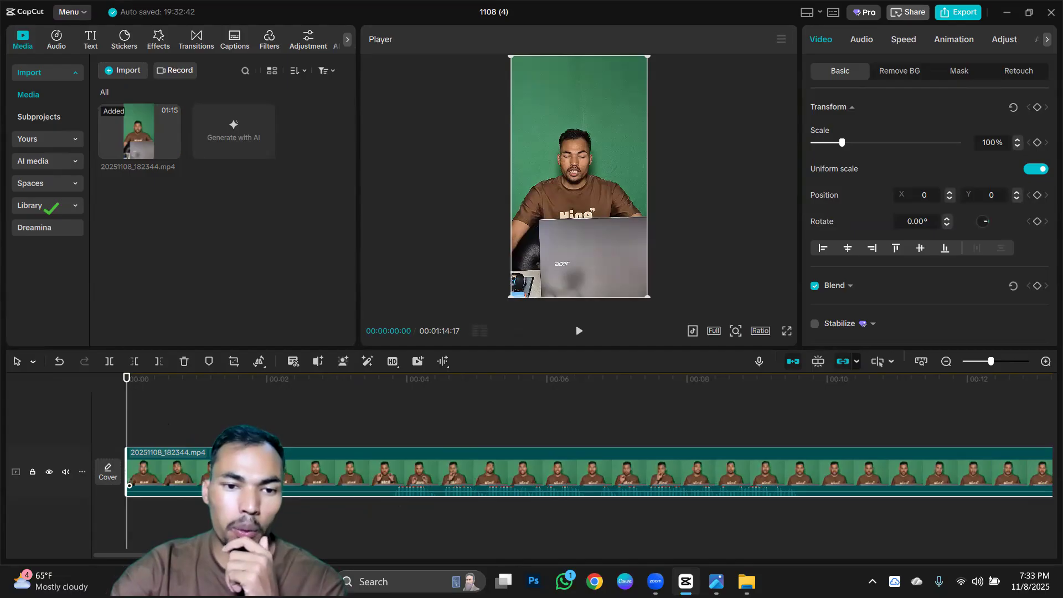
pyautogui.press('Delete')
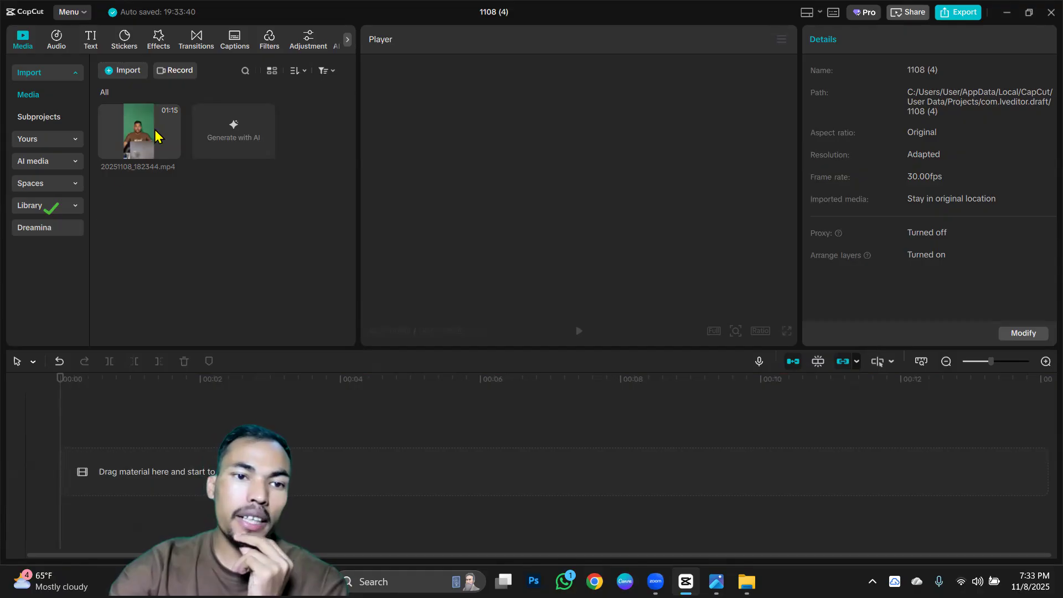
# Add the imported video 20251108_182344.mp4 to the start of the empty timeline.
pyautogui.moveTo(147, 125)
pyautogui.moveTo(148, 150); pyautogui.dragTo(137, 461)
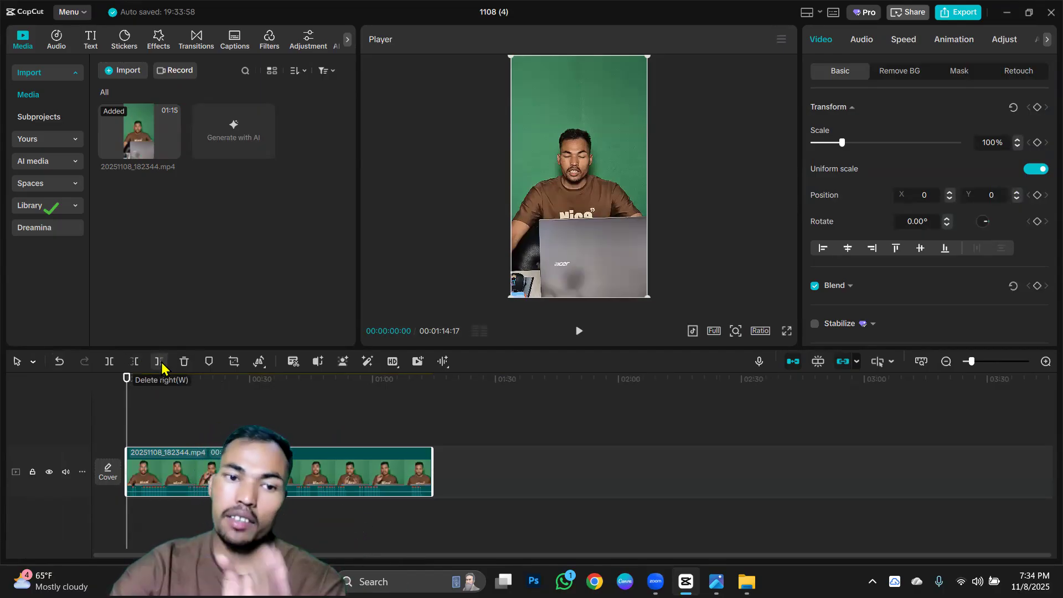
# Add a marker to the clip at 00:00:14:27, scrub away and back to it, and remove the marker.
pyautogui.click(192, 379)
pyautogui.moveTo(188, 386); pyautogui.dragTo(187, 382)
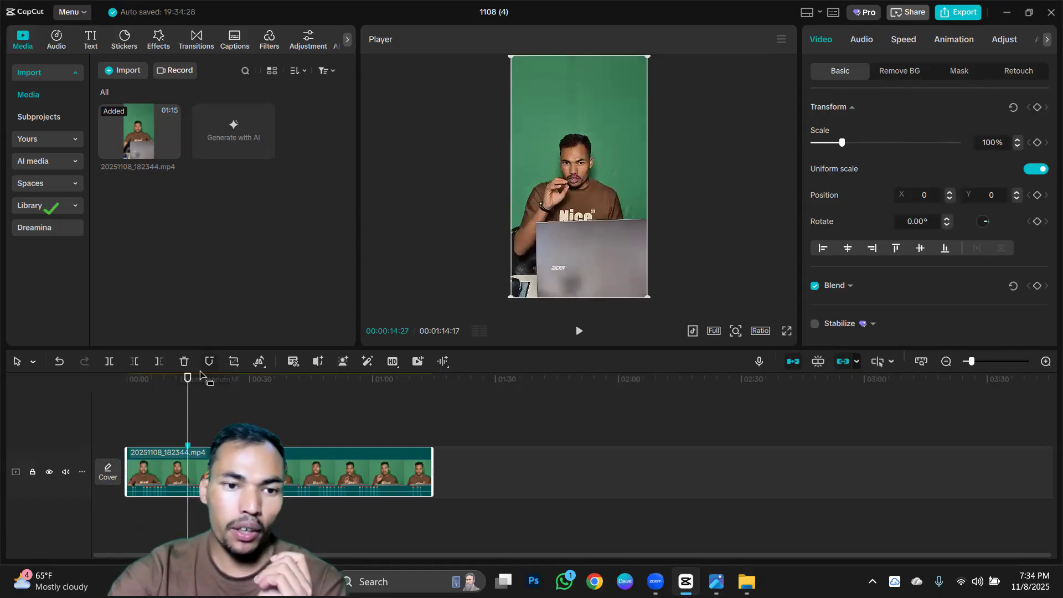
pyautogui.moveTo(206, 405); pyautogui.dragTo(261, 419)
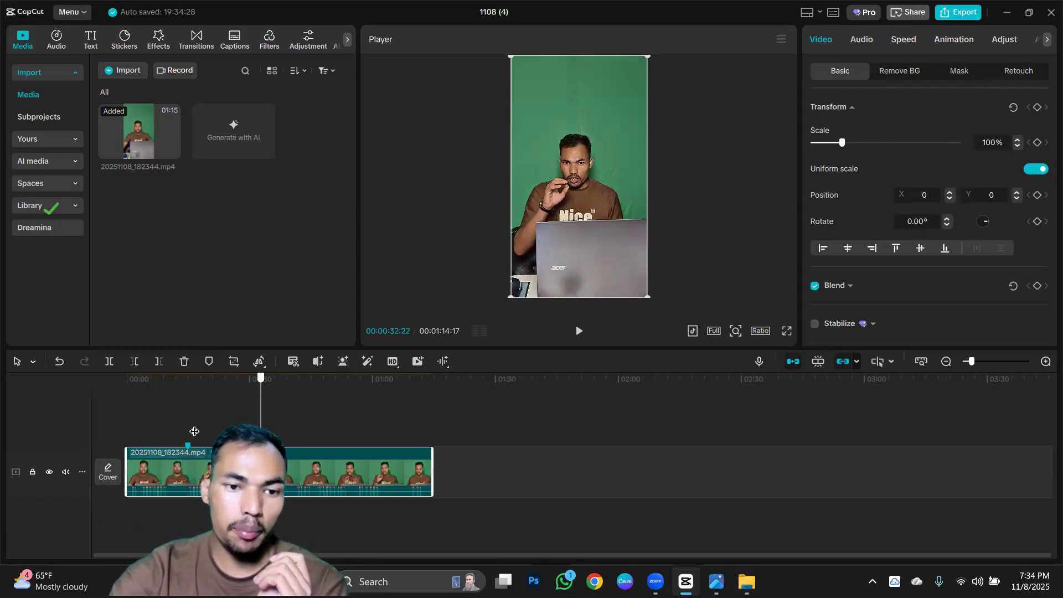
pyautogui.moveTo(261, 419); pyautogui.dragTo(189, 433)
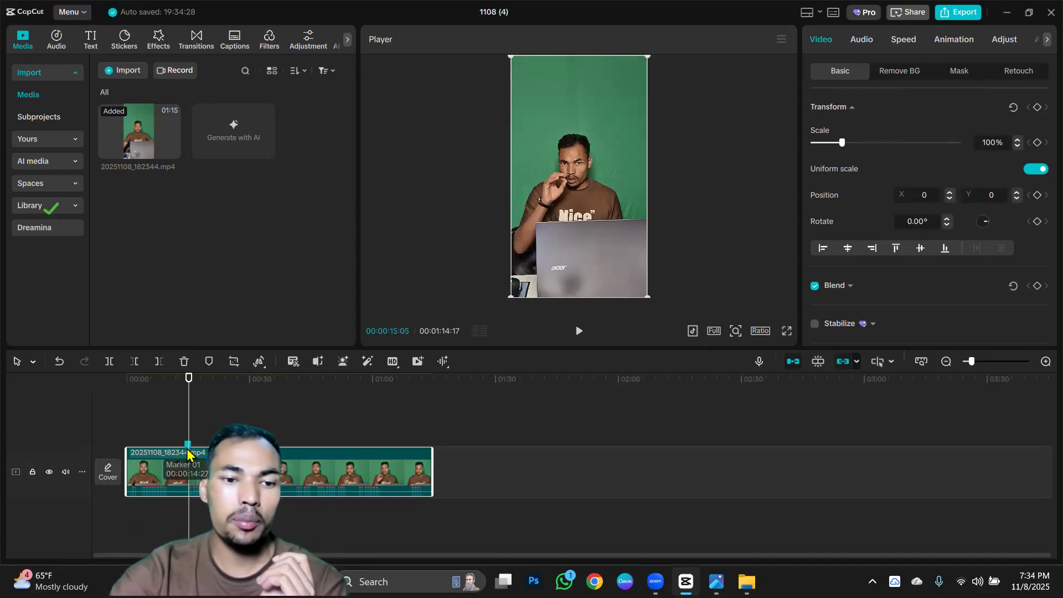
pyautogui.click(189, 452)
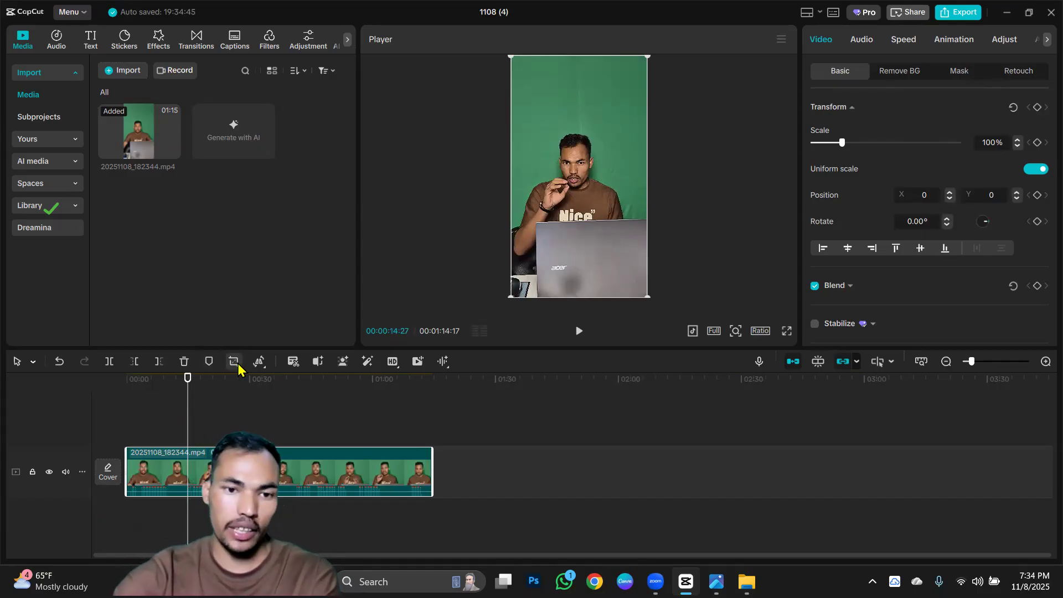
# Mirror the timeline clip horizontally and mirror it back to its original orientation.
pyautogui.click(261, 363)
pyautogui.click(284, 383)
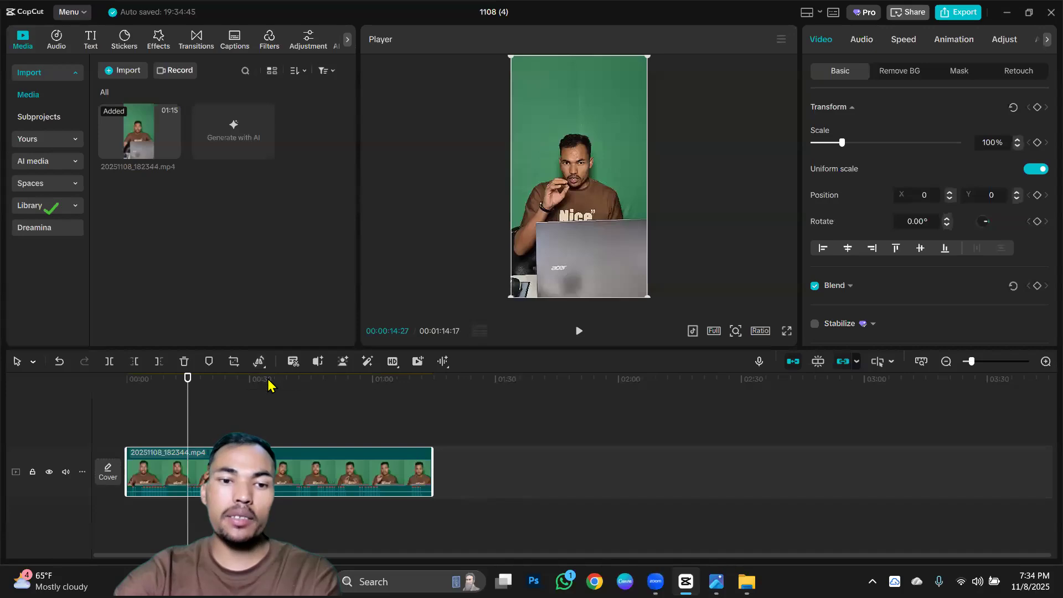
pyautogui.moveTo(259, 362)
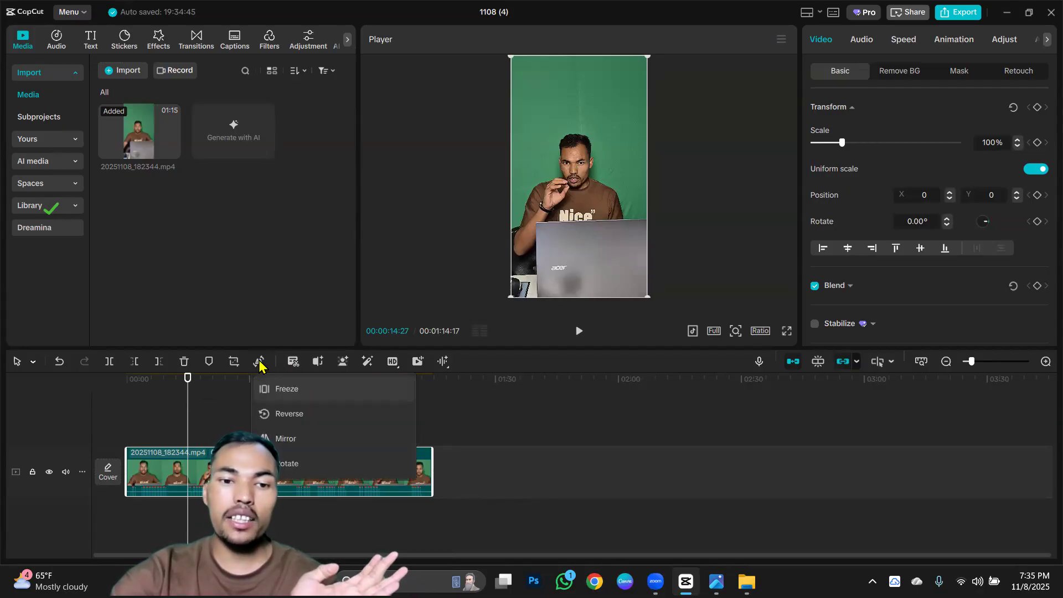
pyautogui.click(281, 440)
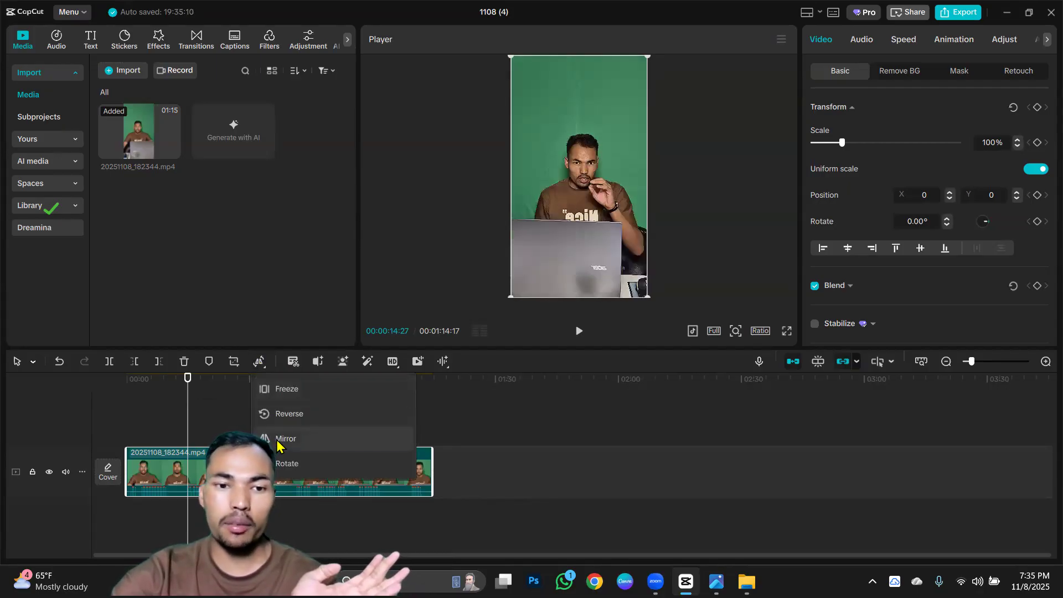
pyautogui.click(282, 440)
# Rotate the timeline clip four times in quarter turns, up to 360°.
pyautogui.moveTo(265, 362)
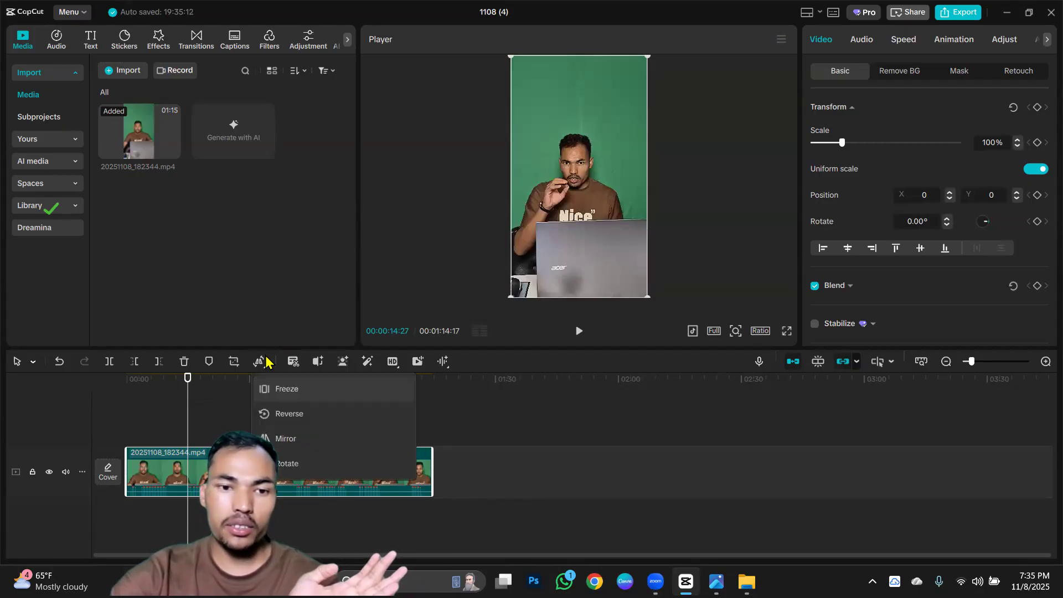
pyautogui.click(290, 471)
pyautogui.click(290, 472)
pyautogui.click(291, 472)
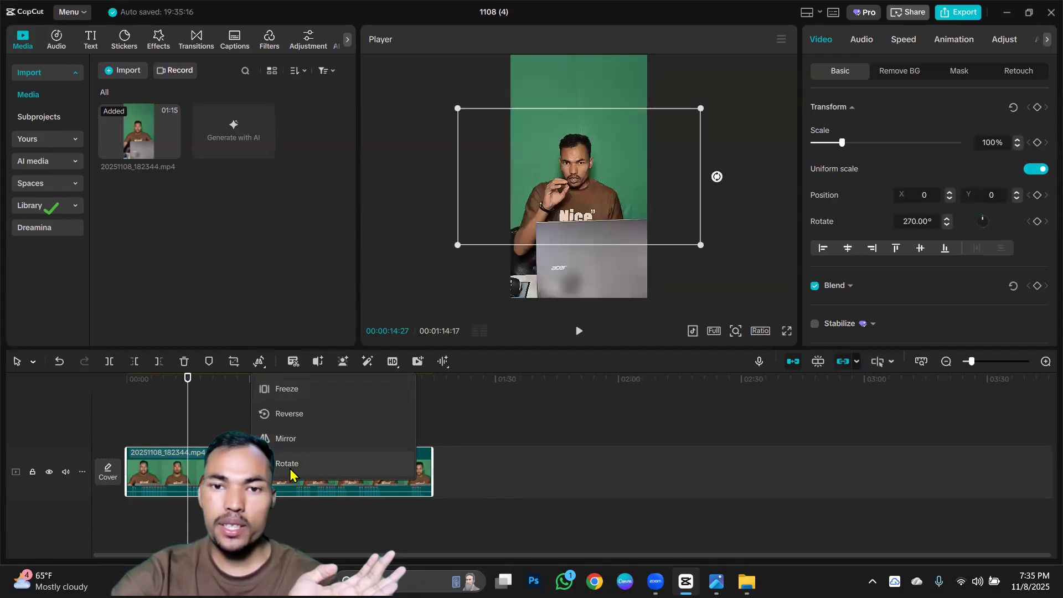
pyautogui.click(290, 471)
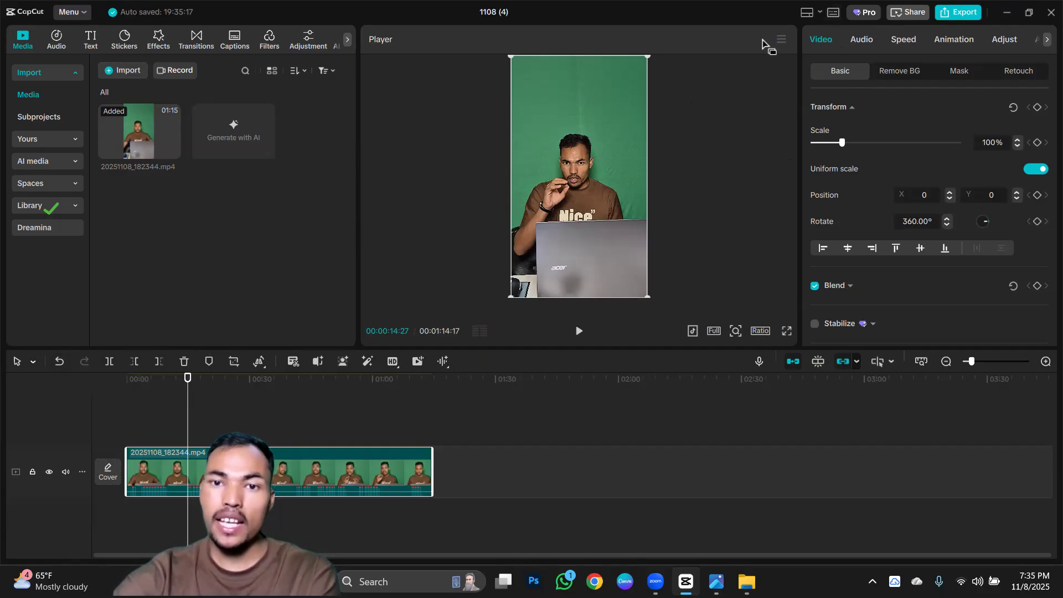
# Look through the timeline shortcuts list, including the marker shortcuts, and close it.
pyautogui.scroll(-3, 411, 244)
pyautogui.scroll(-10, 438, 288)
pyautogui.scroll(-10, 459, 327)
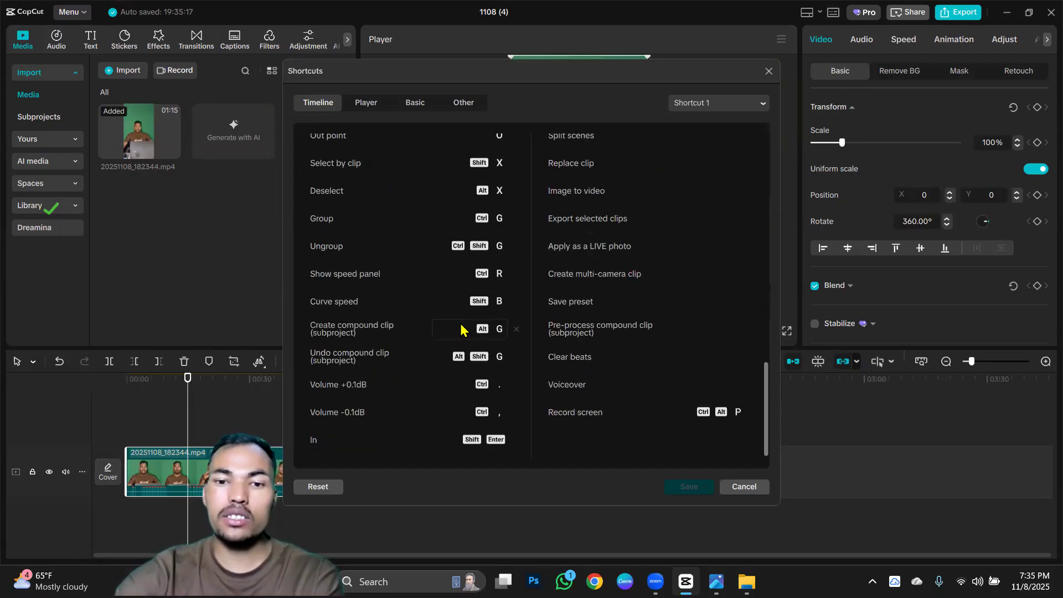
pyautogui.scroll(10, 468, 354)
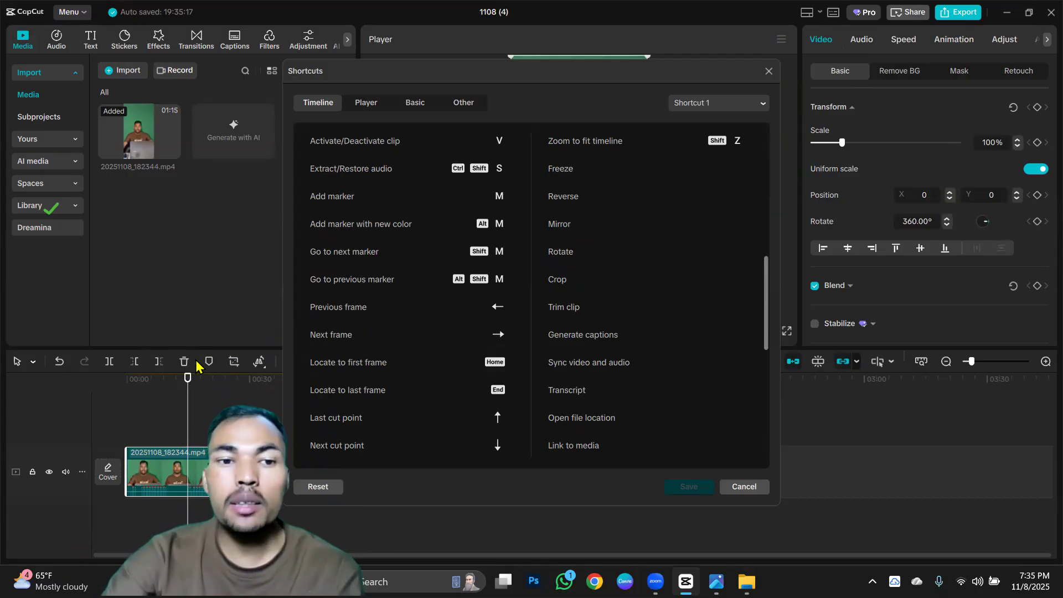
pyautogui.scroll(2, 403, 272)
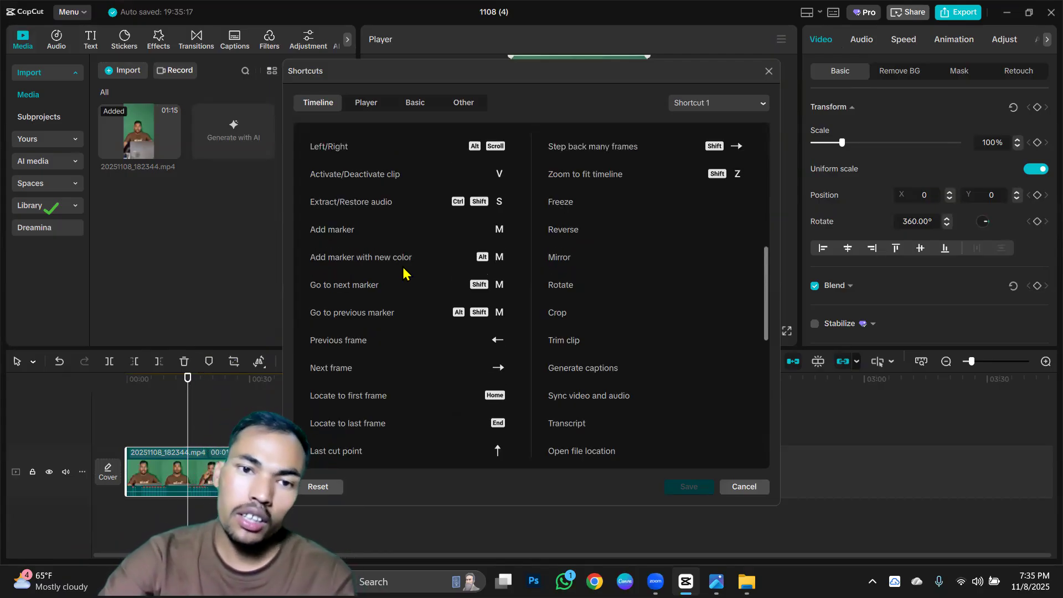
pyautogui.scroll(3, 403, 272)
pyautogui.click(769, 71)
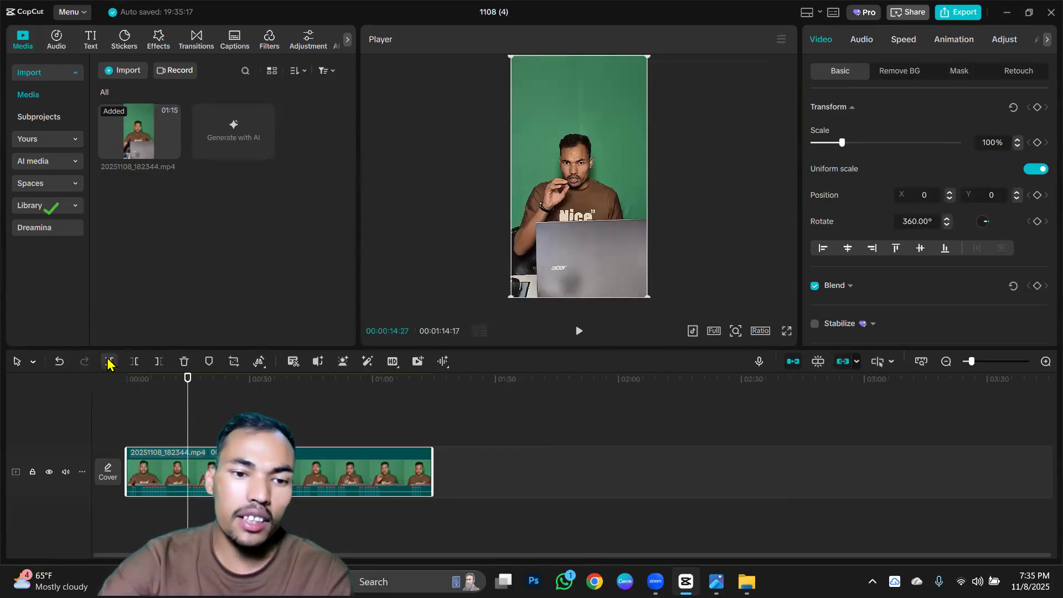
# Split the timeline clip at 00:00:14:27 and undo the split.
pyautogui.hotkey('ctrl', 'b')
pyautogui.moveTo(301, 471); pyautogui.dragTo(487, 476)
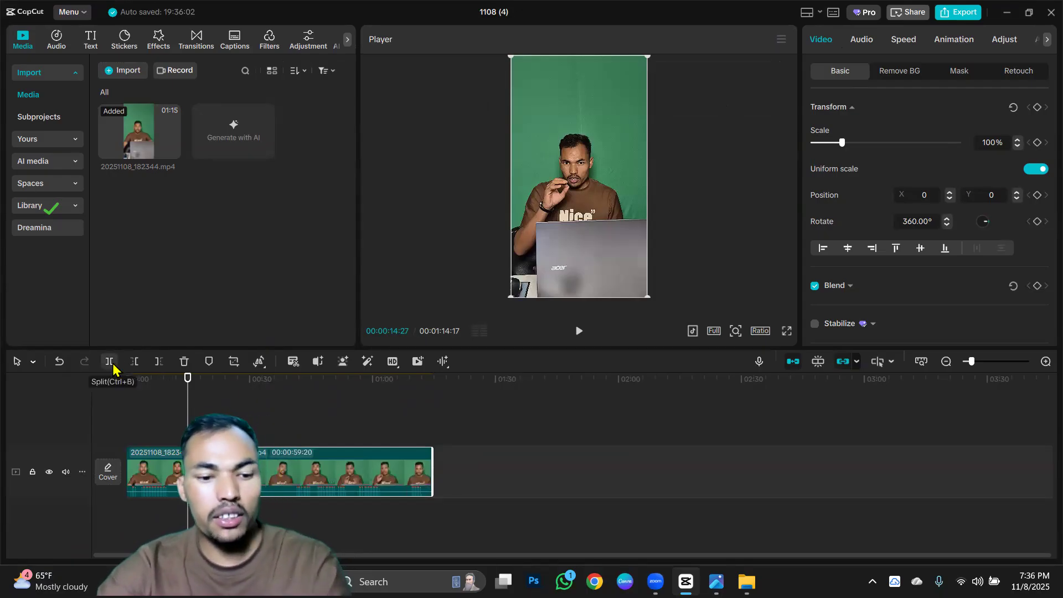
pyautogui.hotkey('ctrl', 'z')
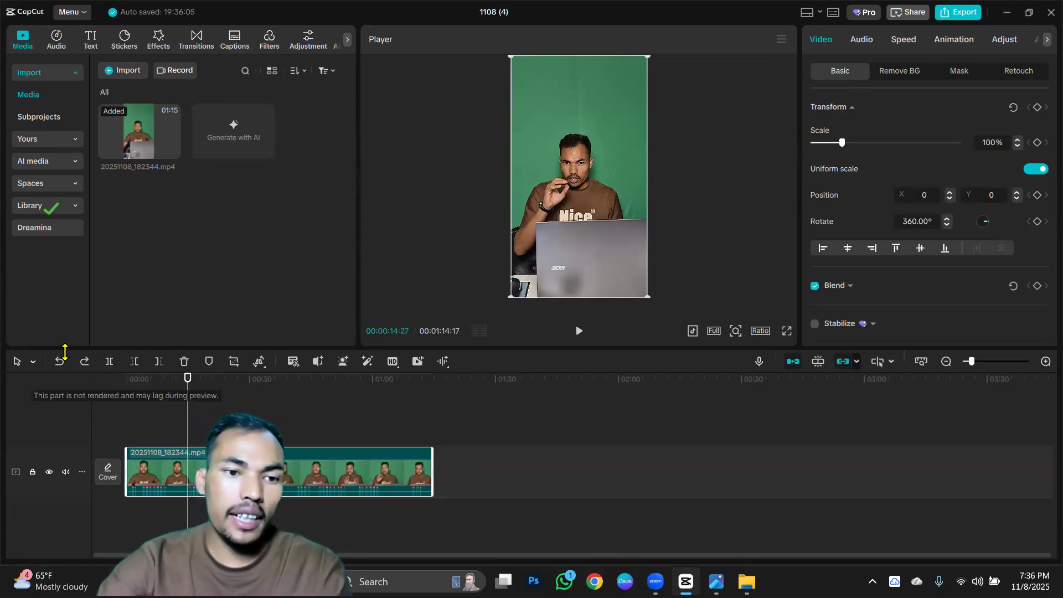
# Undo the clip's last quarter turn and redo it.
pyautogui.click(57, 369)
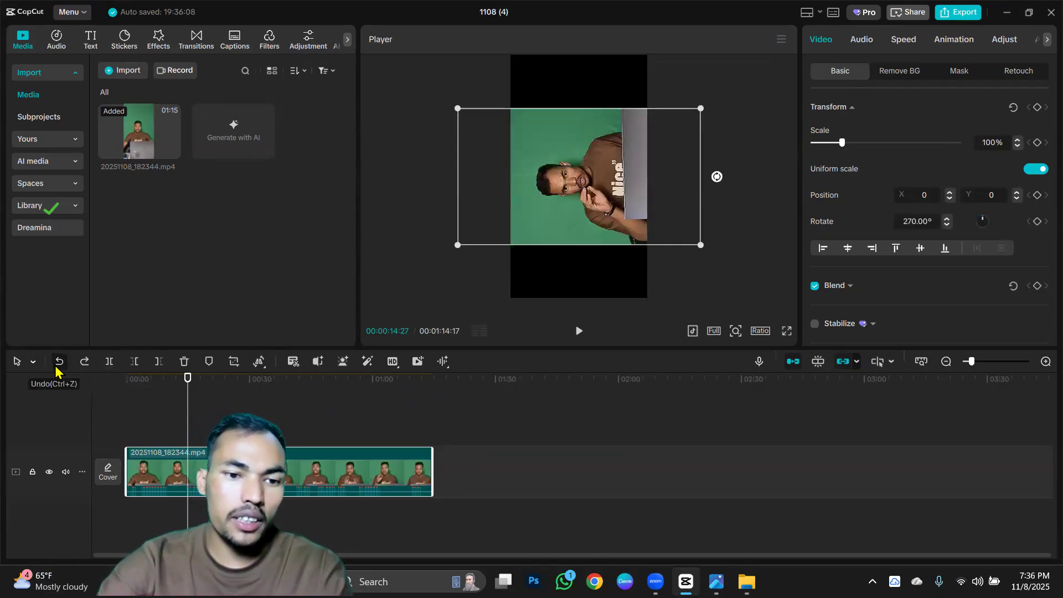
pyautogui.click(83, 363)
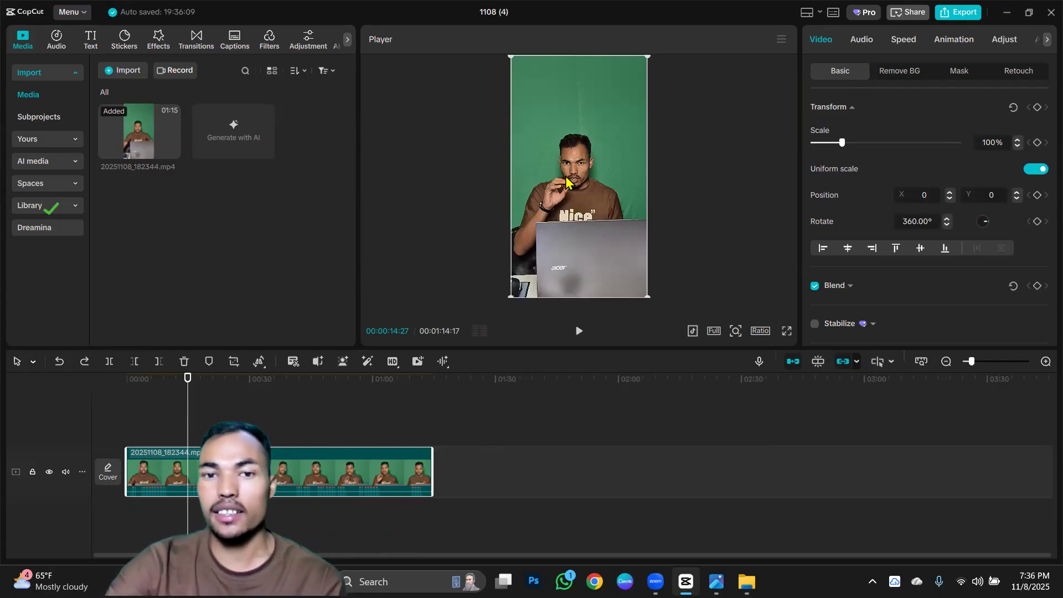
pyautogui.click(721, 209)
# Move the clip to a new track above the main track and return it to the main track.
pyautogui.moveTo(312, 471); pyautogui.dragTo(360, 420)
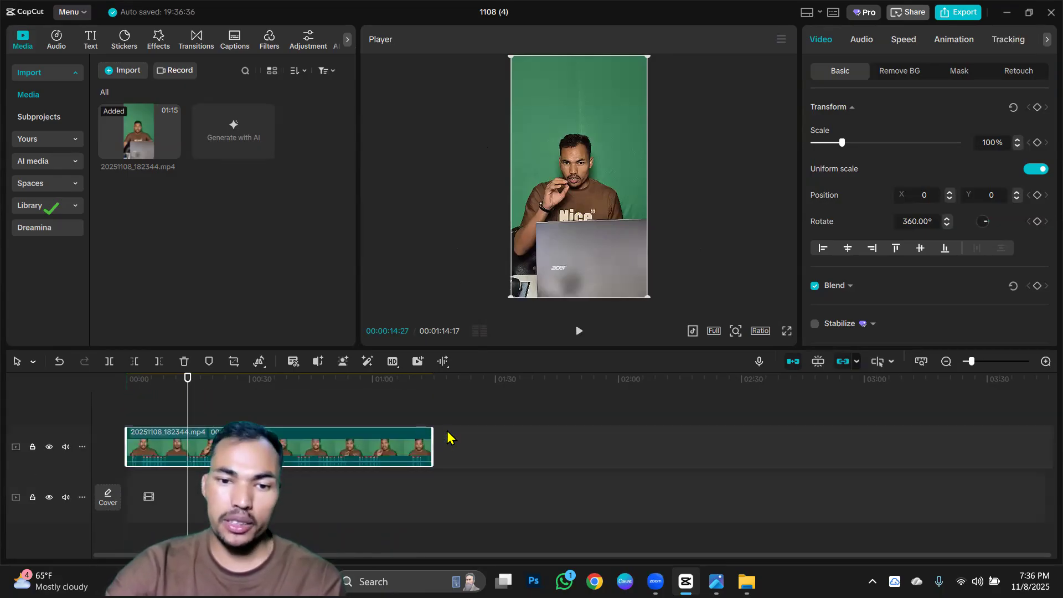
pyautogui.scroll(-1, 397, 462)
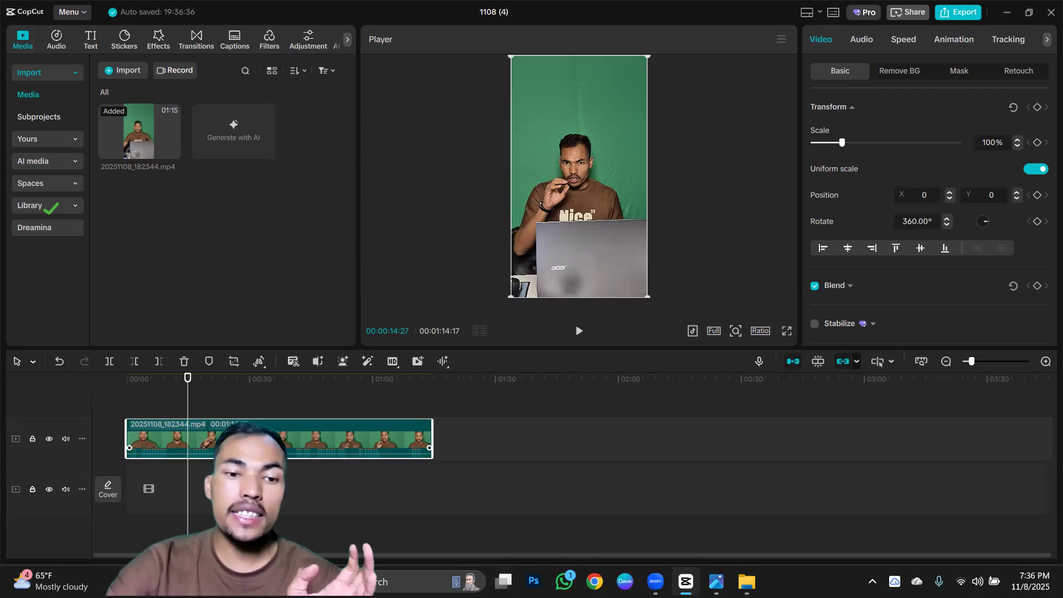
pyautogui.moveTo(255, 438); pyautogui.dragTo(255, 471)
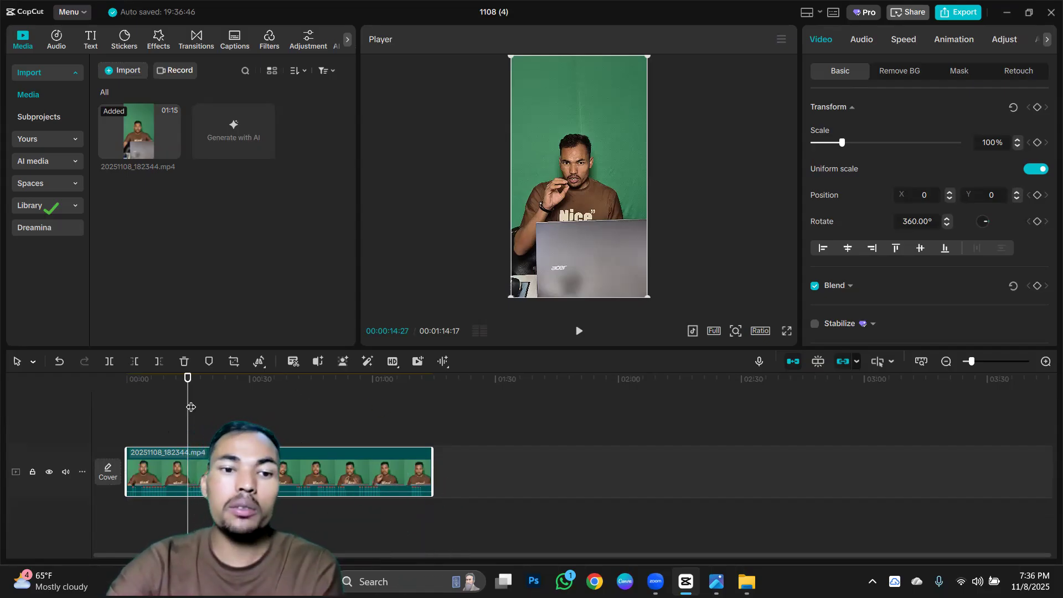
# Play the opening of the clip from 00:00:00:00 and pause at about 00:00:02:15.
pyautogui.press('Home')
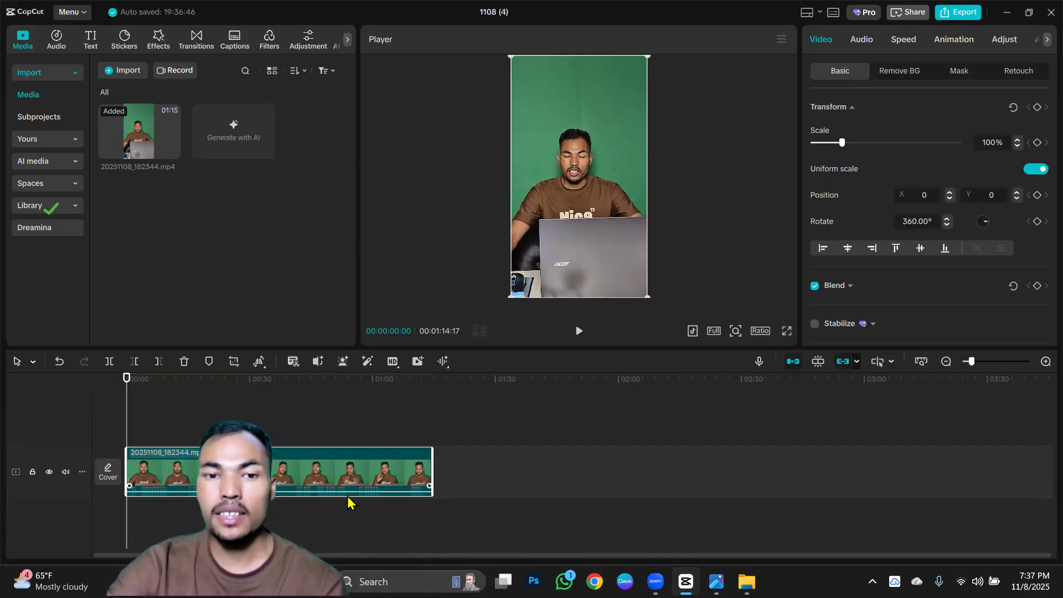
pyautogui.scroll(5, 348, 499)
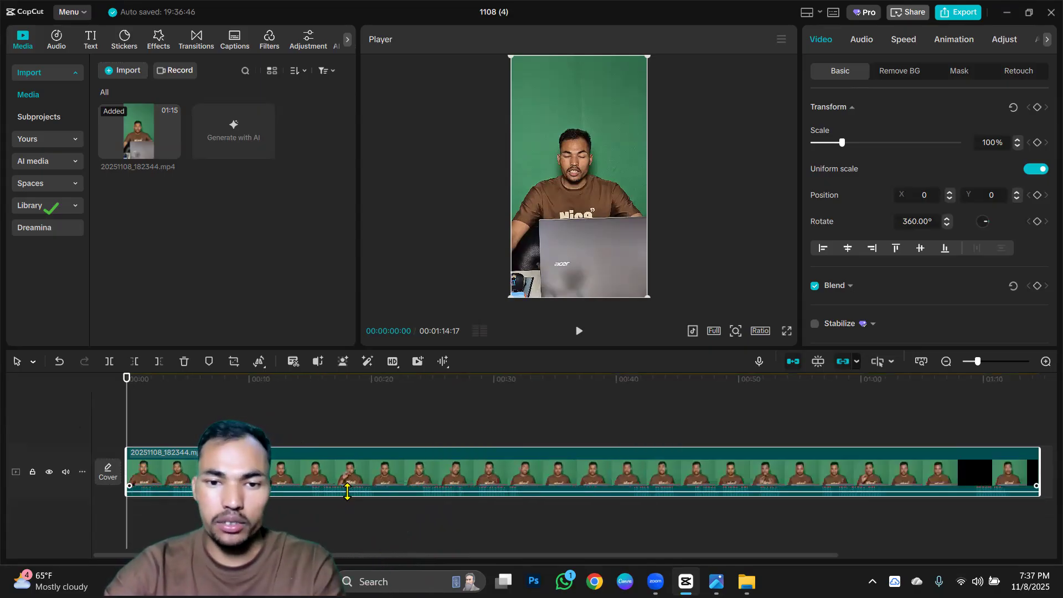
pyautogui.scroll(4, 349, 494)
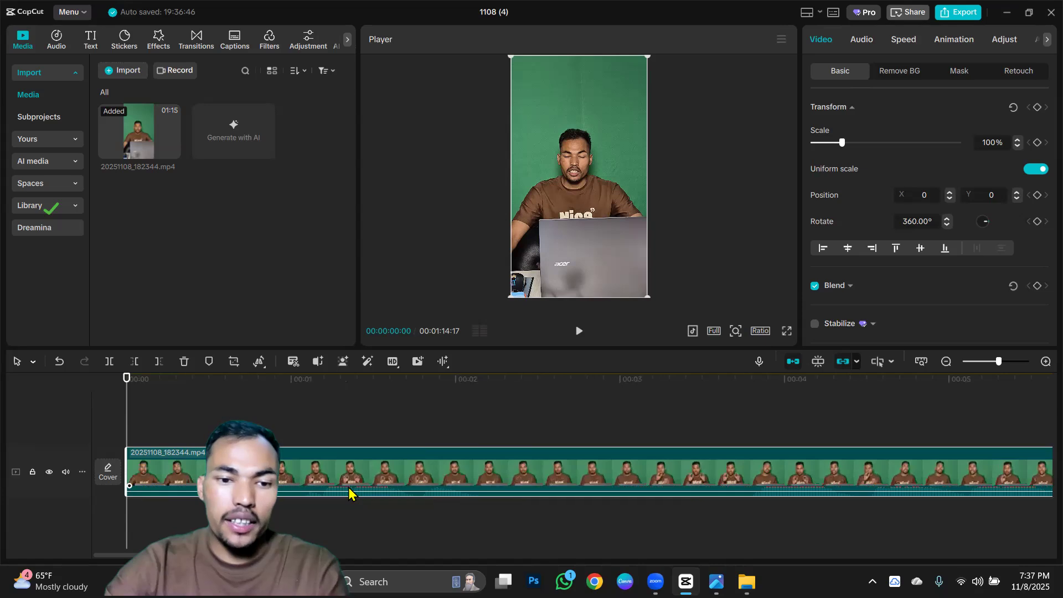
pyautogui.scroll(1, 349, 488)
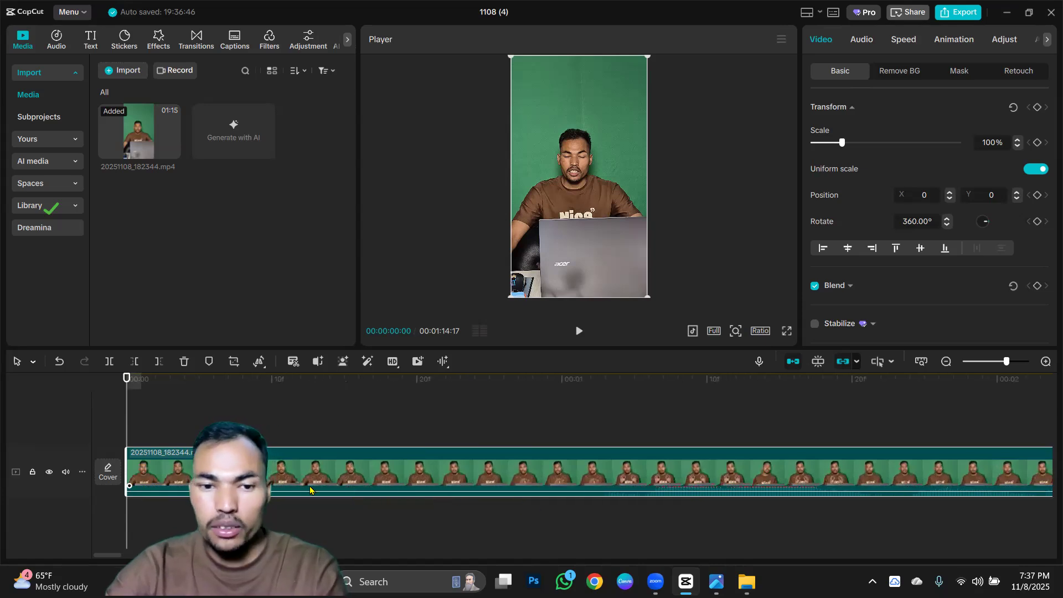
pyautogui.click(580, 332)
pyautogui.click(580, 333)
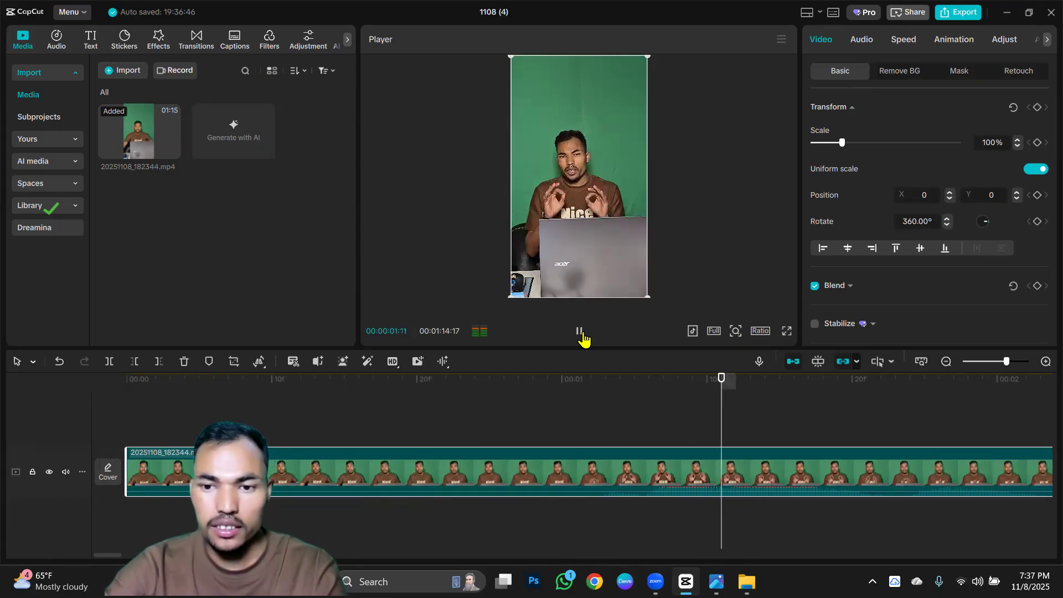
pyautogui.click(580, 332)
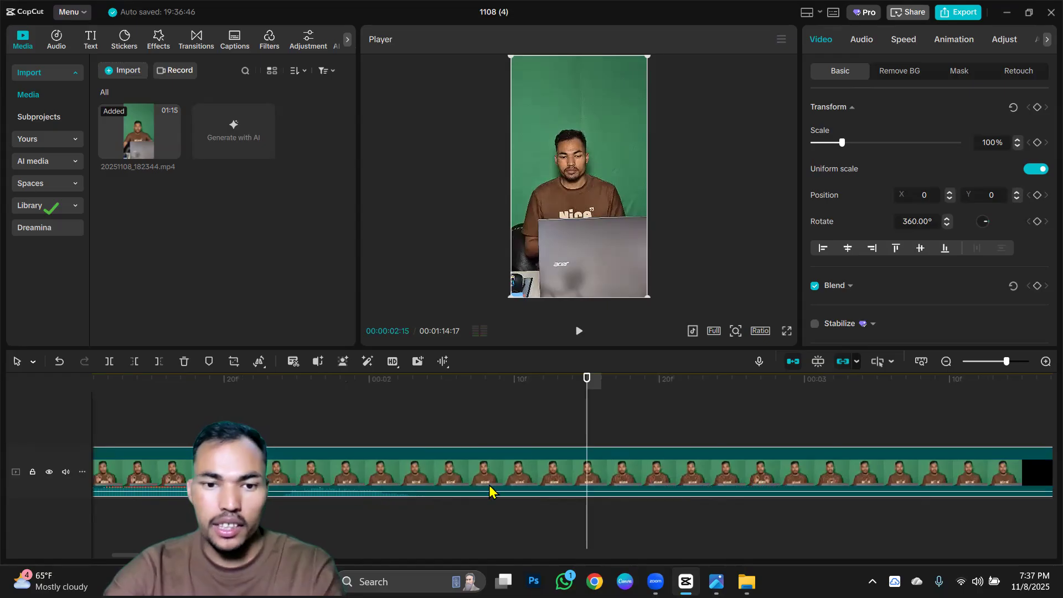
# Trim away the clip's footage before 00:00:03:23 and undo the trim.
pyautogui.scroll(-2, 537, 450)
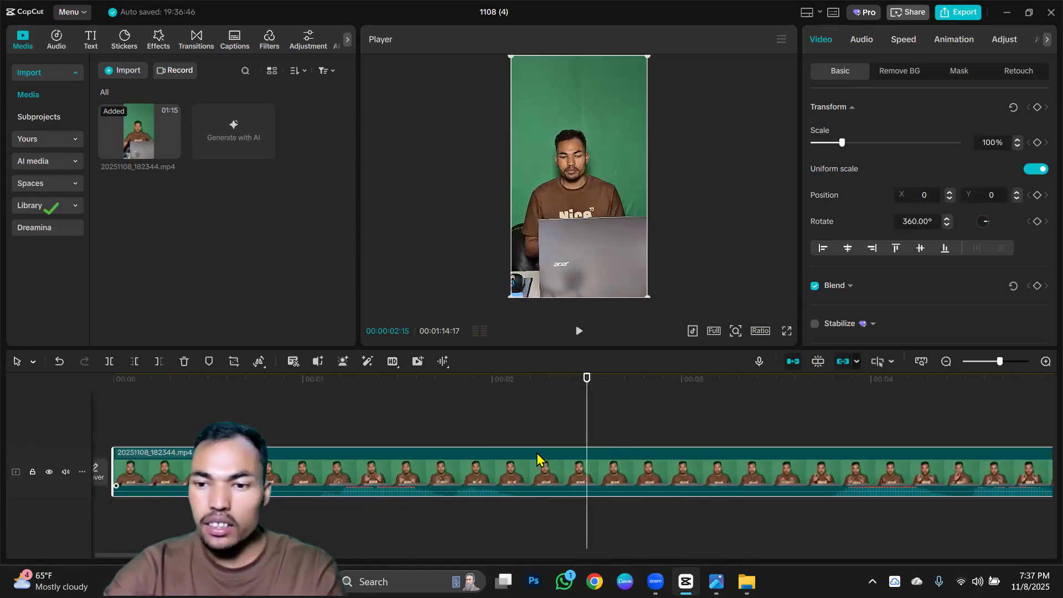
pyautogui.click(699, 406)
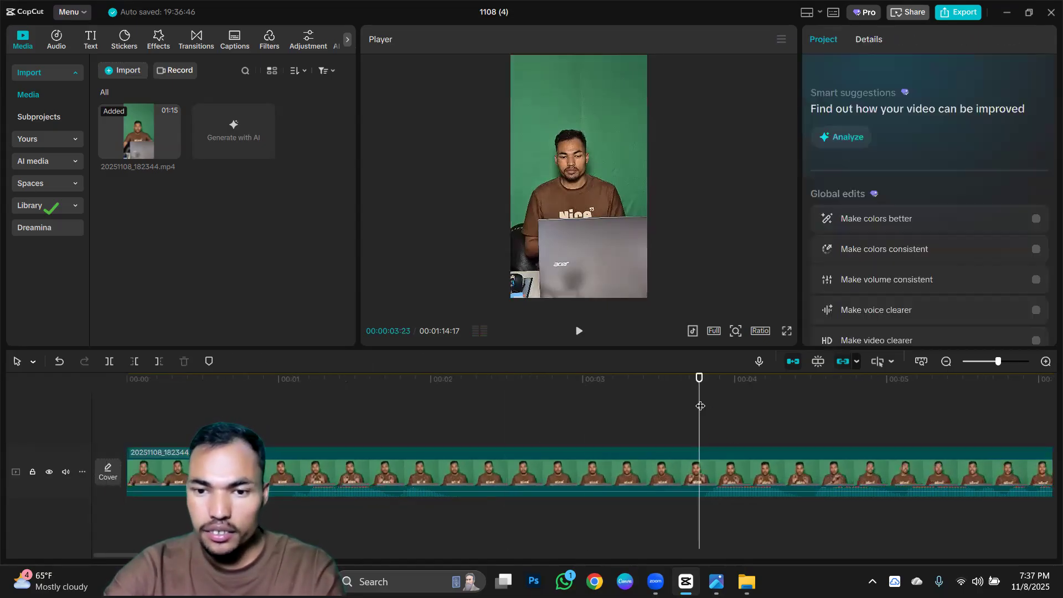
pyautogui.click(134, 365)
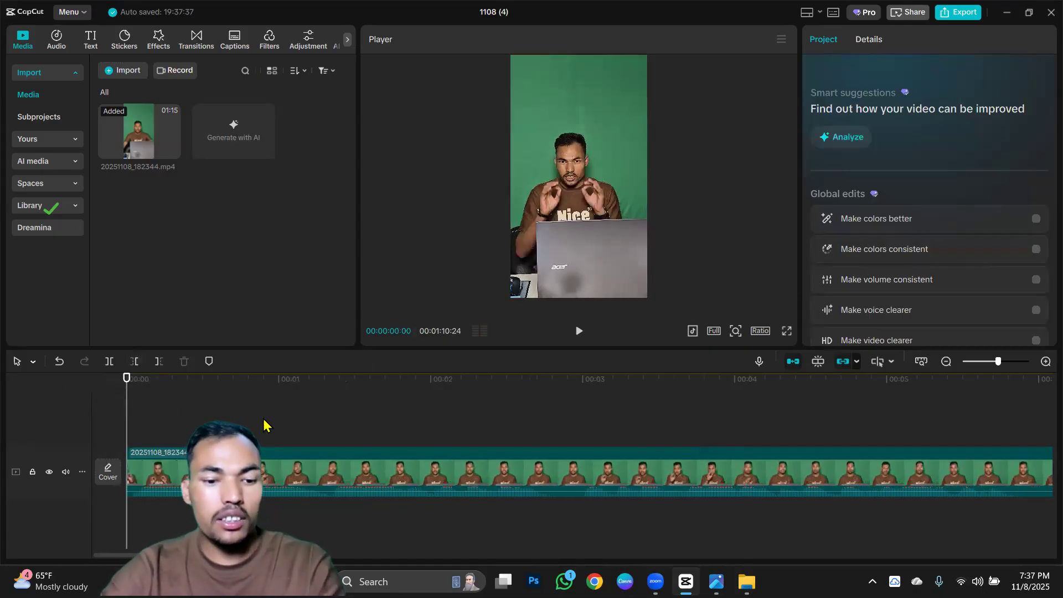
pyautogui.hotkey('ctrl', 'z')
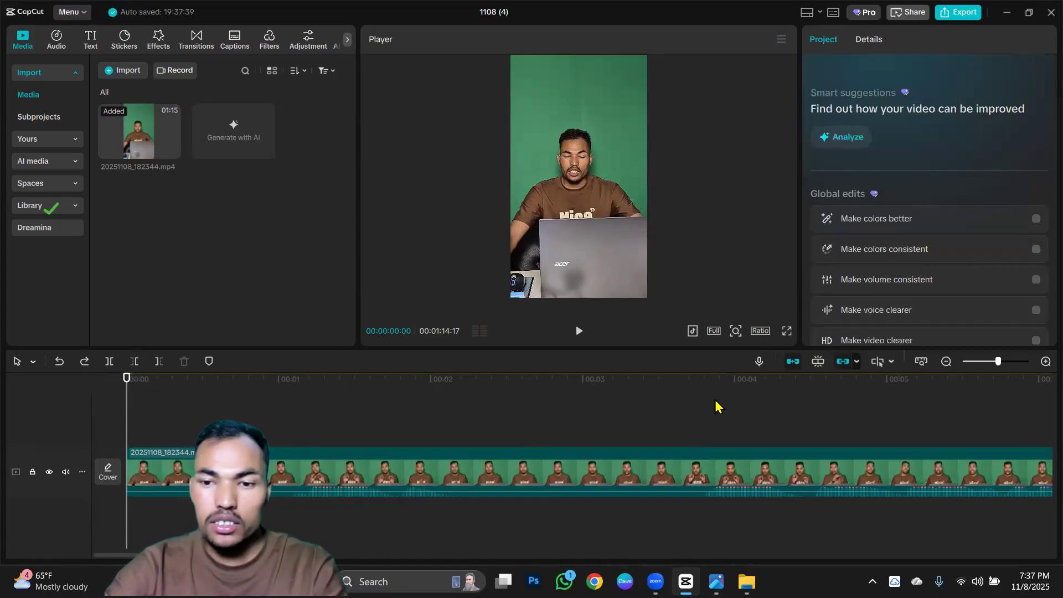
# Trim away the clip's footage before 00:00:03:24 so it starts where the talking begins.
pyautogui.moveTo(696, 393); pyautogui.dragTo(700, 396)
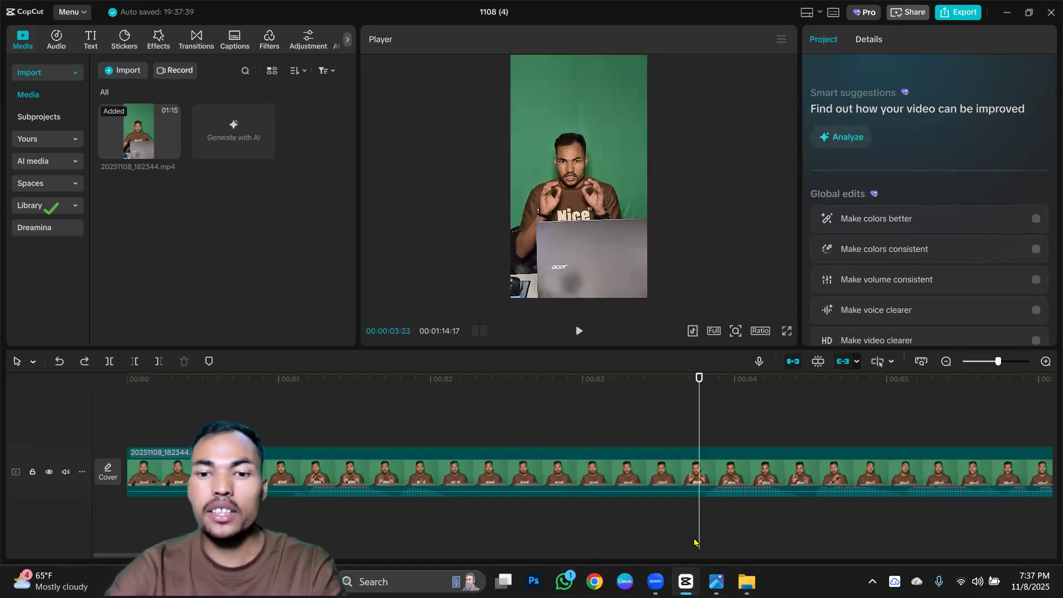
pyautogui.keyDown('ctrl'); pyautogui.scroll(3, 690, 453); pyautogui.keyUp('ctrl')
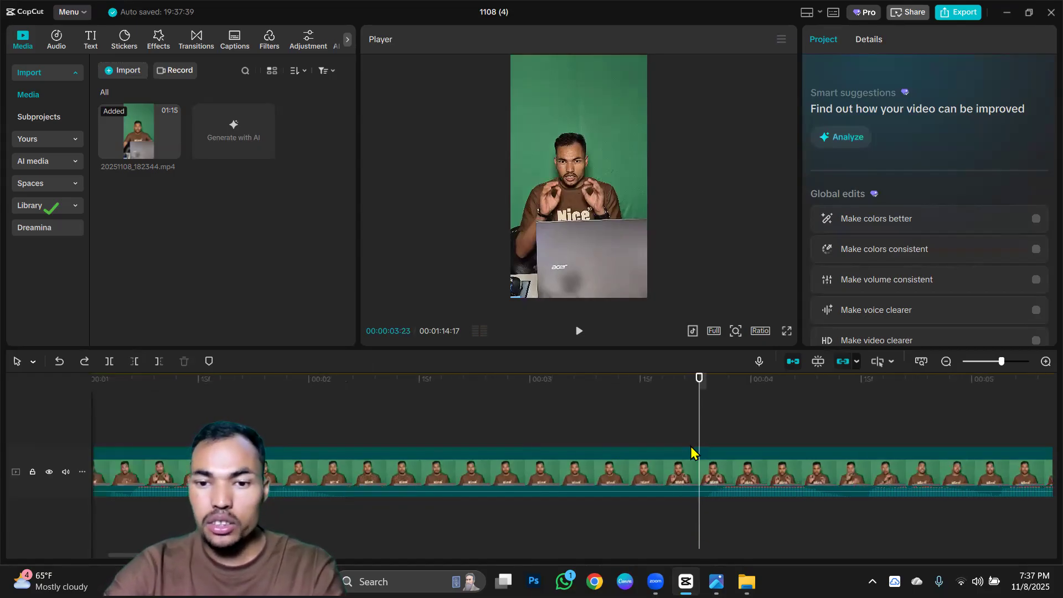
pyautogui.click(713, 428)
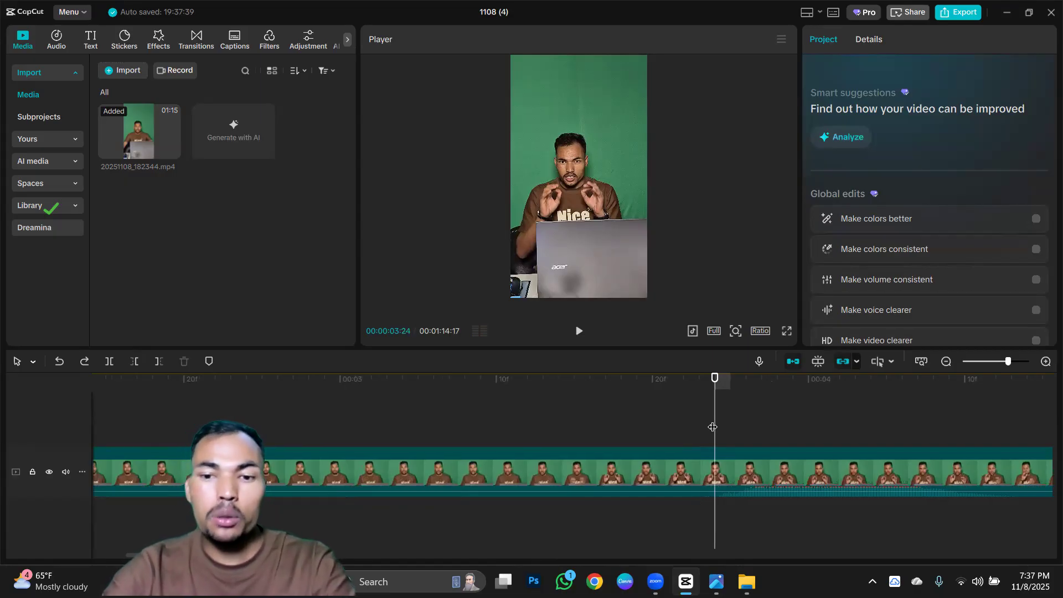
pyautogui.press('q')
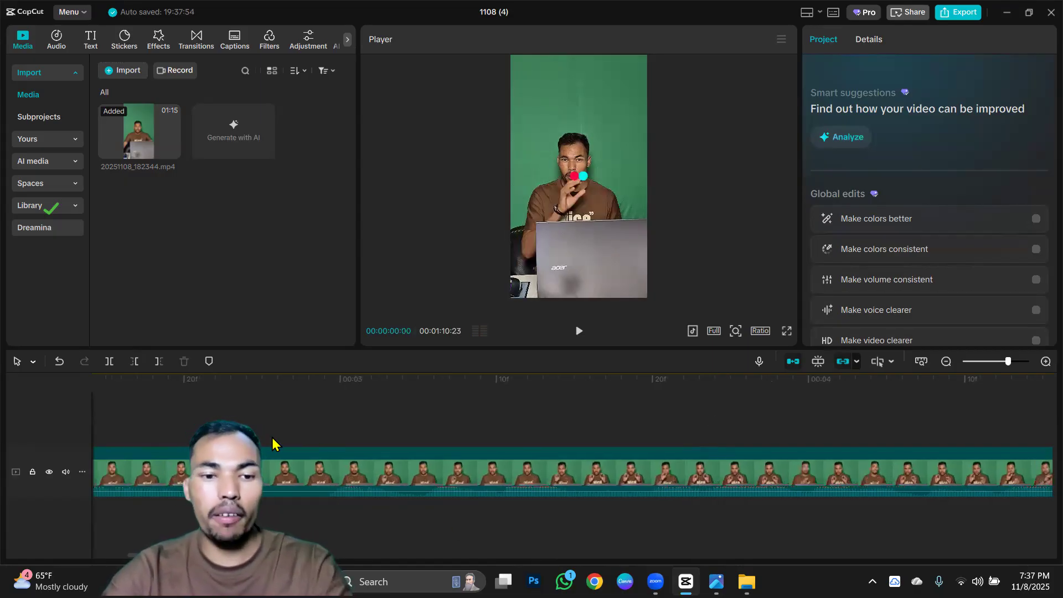
pyautogui.keyDown('ctrl'); pyautogui.scroll(-3, 272, 451); pyautogui.keyUp('ctrl')
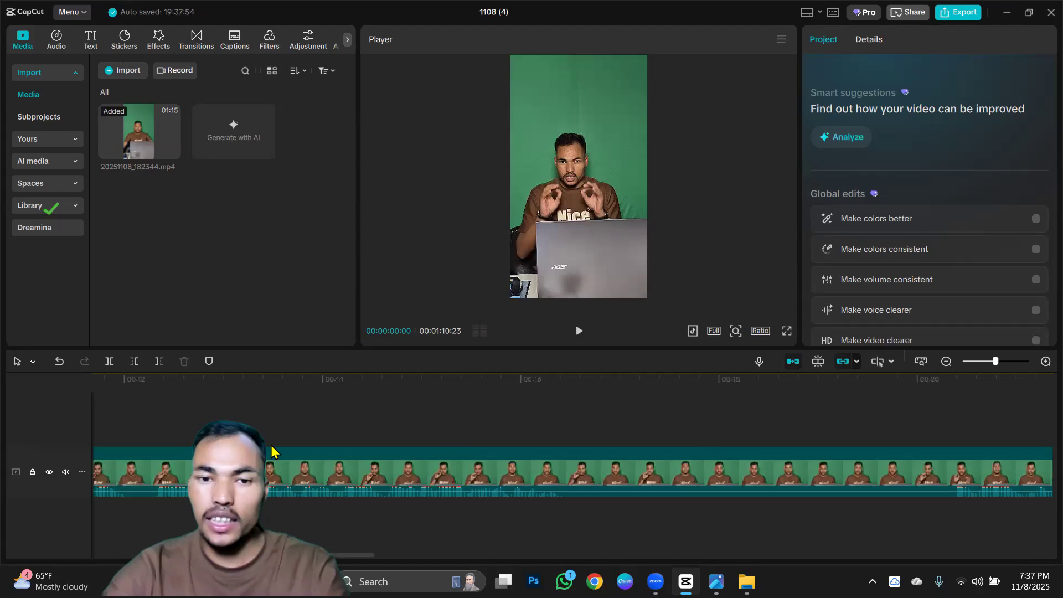
pyautogui.keyDown('ctrl'); pyautogui.scroll(-4, 273, 451); pyautogui.keyUp('ctrl')
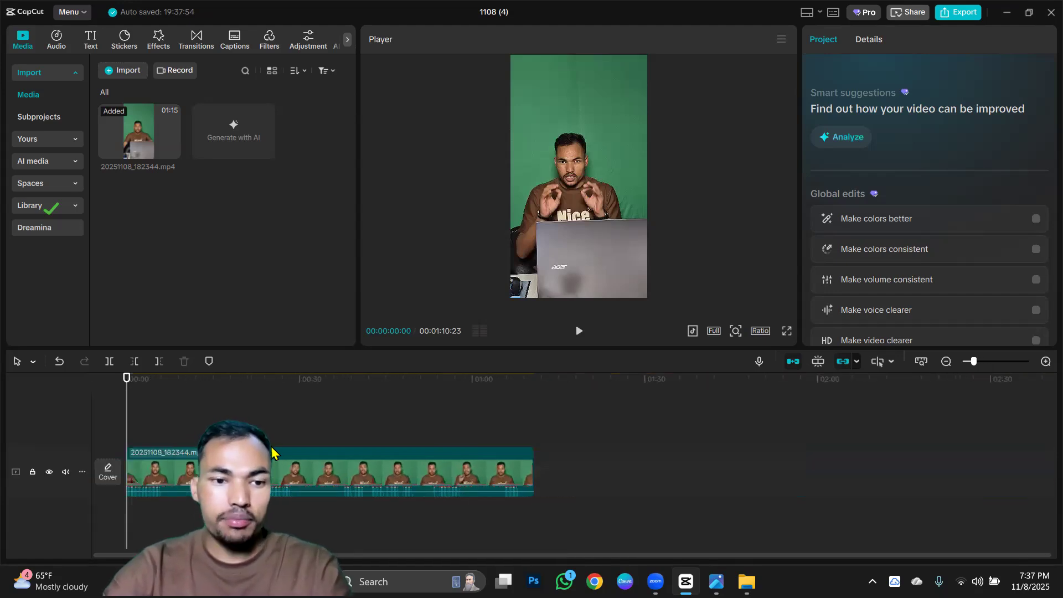
# Select and deselect the timeline clip to compare its settings with the project's, and view the project details.
pyautogui.click(306, 461)
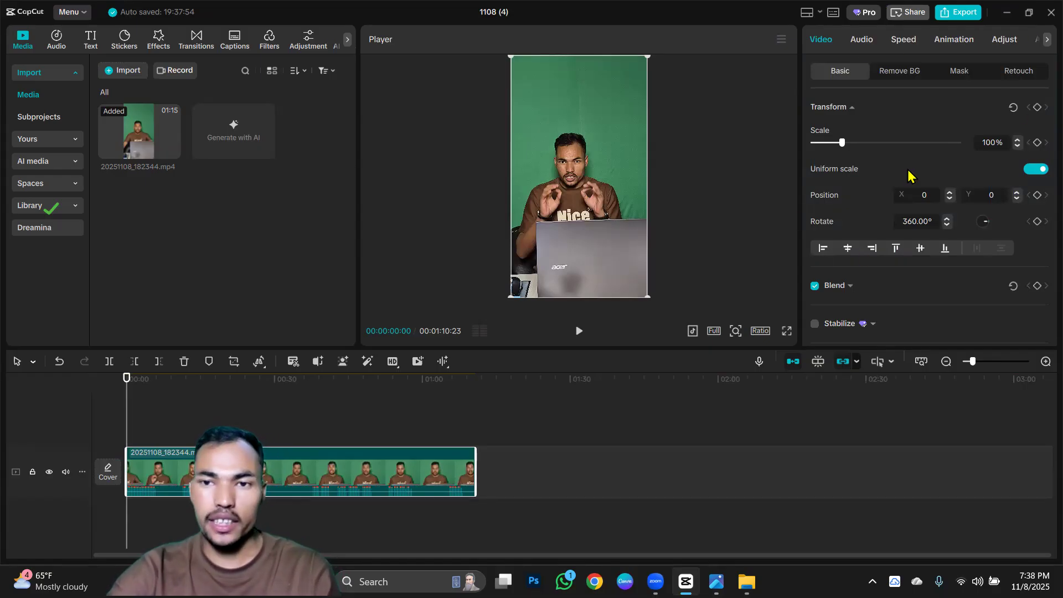
pyautogui.click(428, 208)
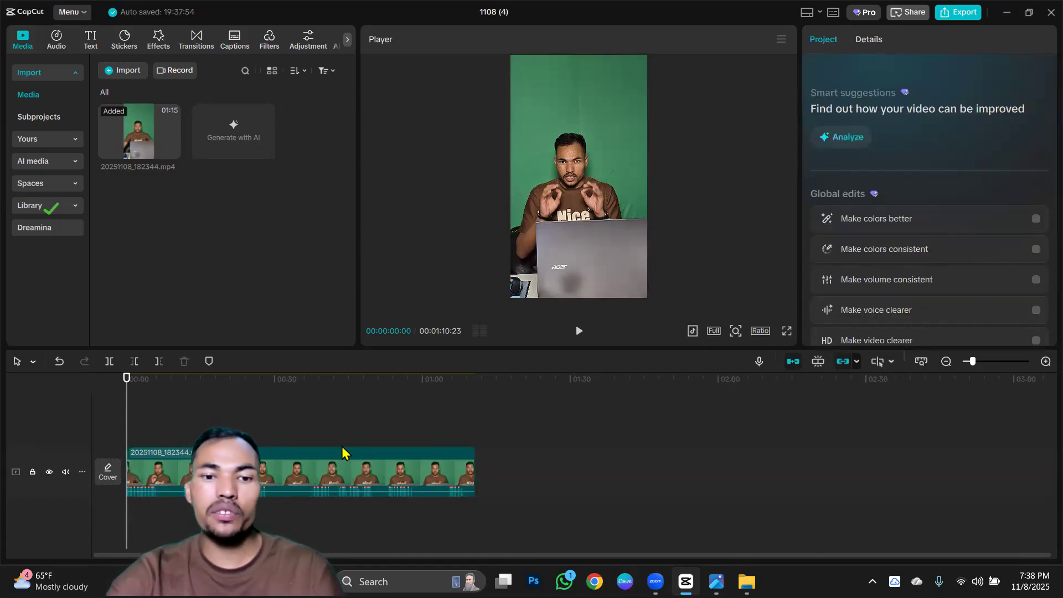
pyautogui.click(868, 38)
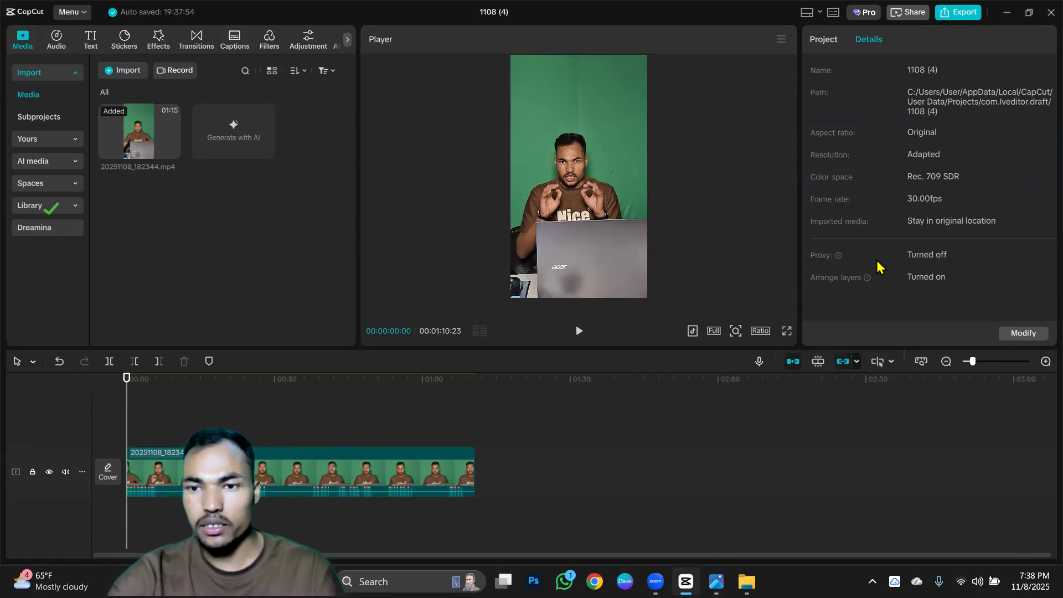
# Look through the selected clip's basic video settings and play the trimmed clip from the start to about 00:00:05:26.
pyautogui.click(363, 471)
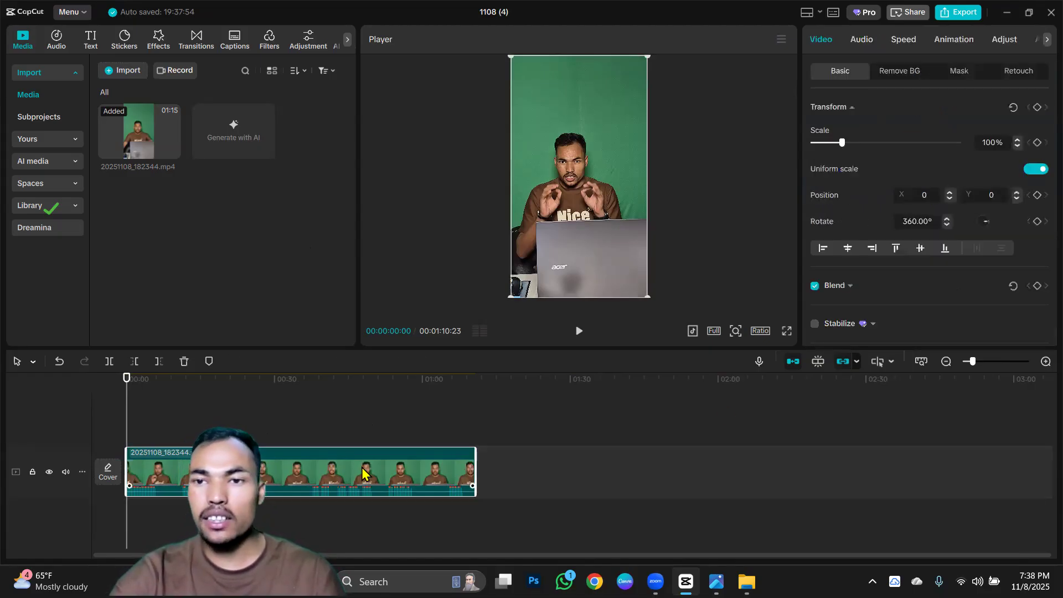
pyautogui.scroll(-3, 912, 254)
pyautogui.scroll(-2, 914, 238)
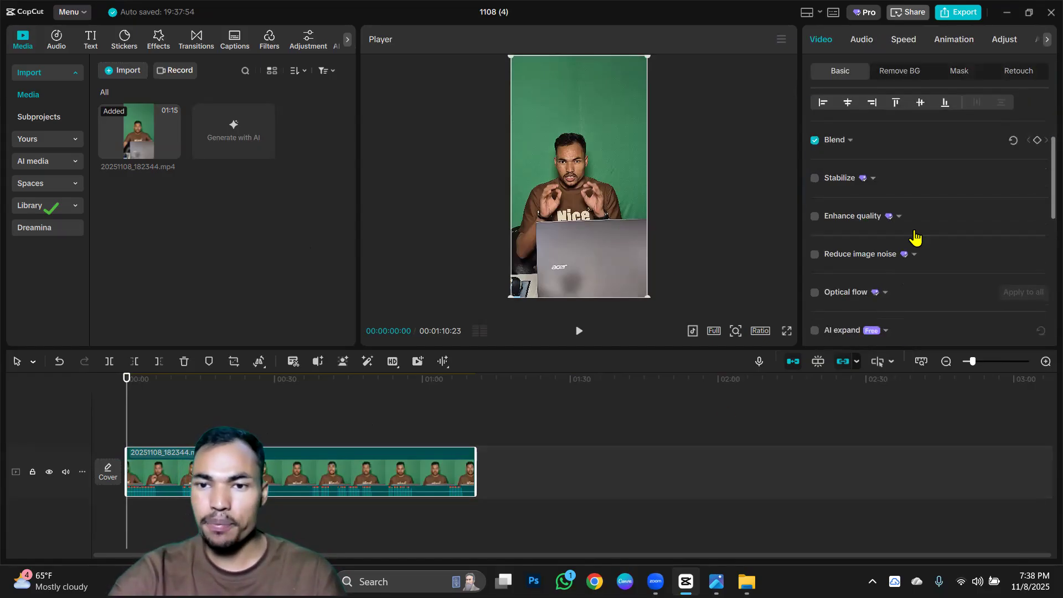
pyautogui.scroll(5, 906, 223)
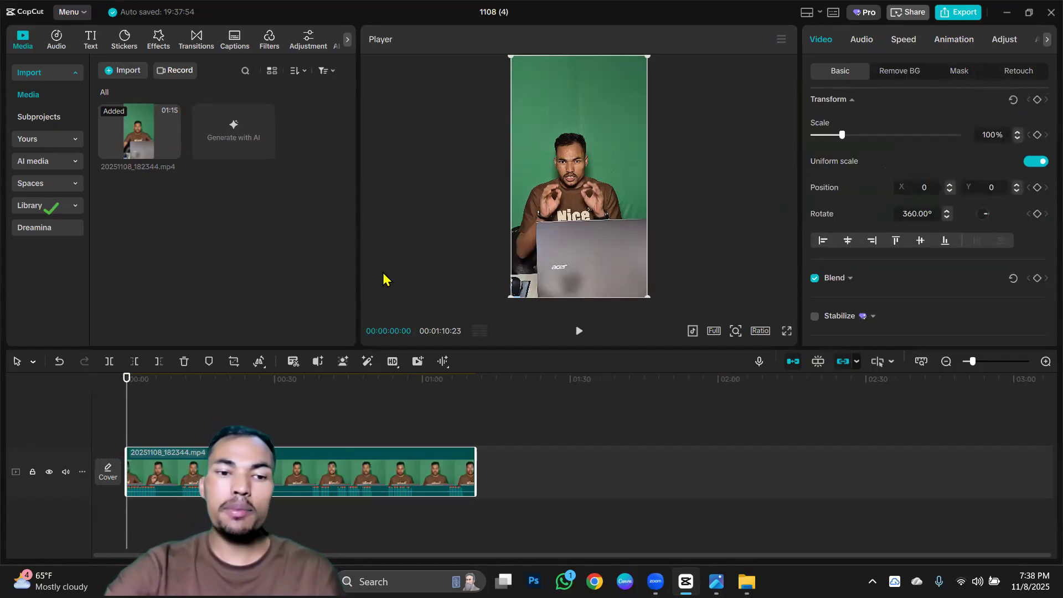
pyautogui.scroll(4, 325, 415)
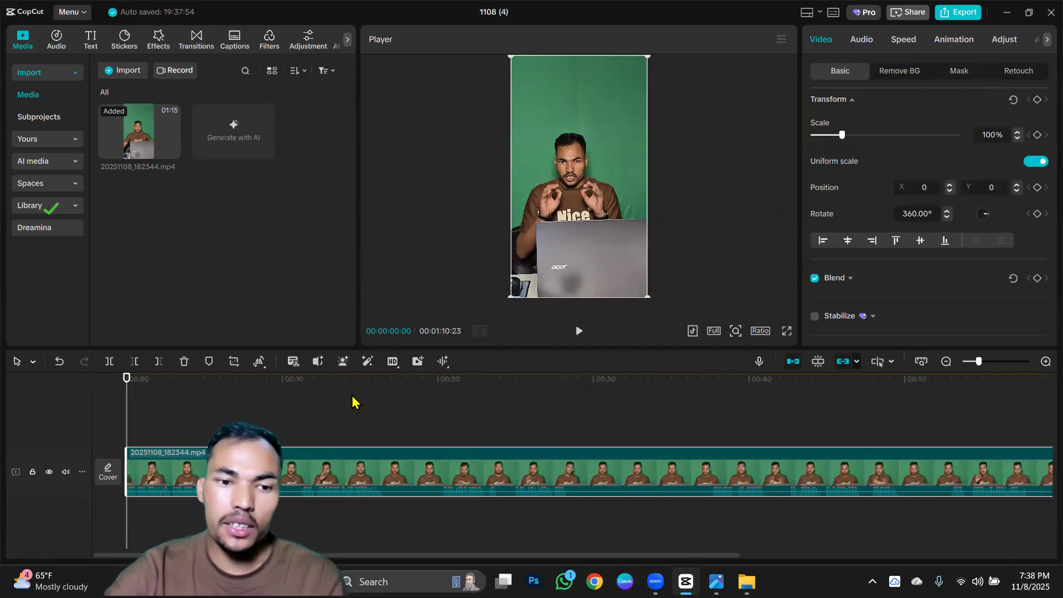
pyautogui.click(578, 331)
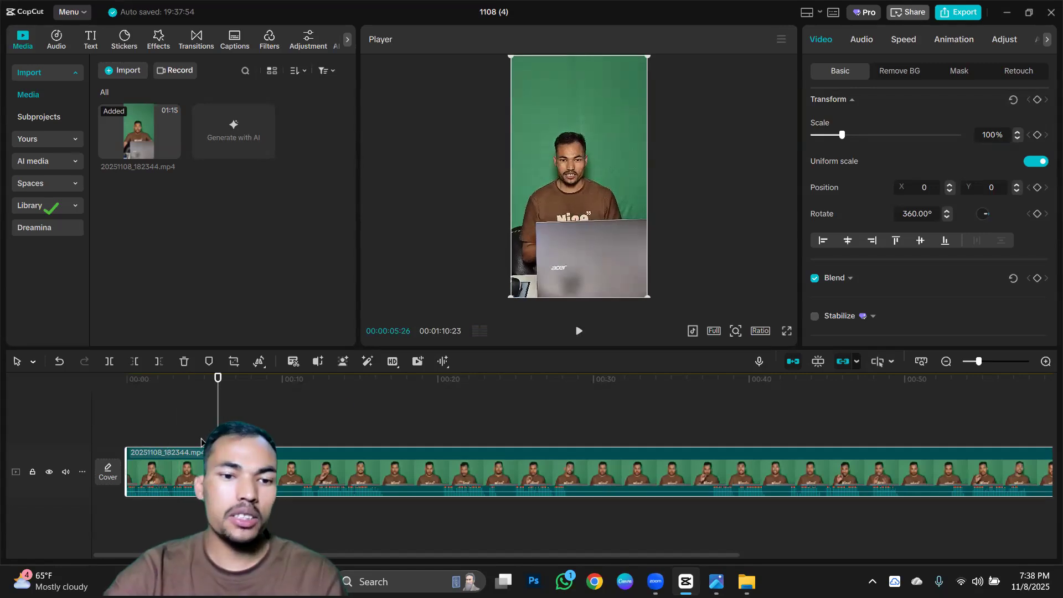
# Examine the clip's remaining basic video options, including the AI tools, its basic audio settings and its standard speed settings.
pyautogui.click(861, 40)
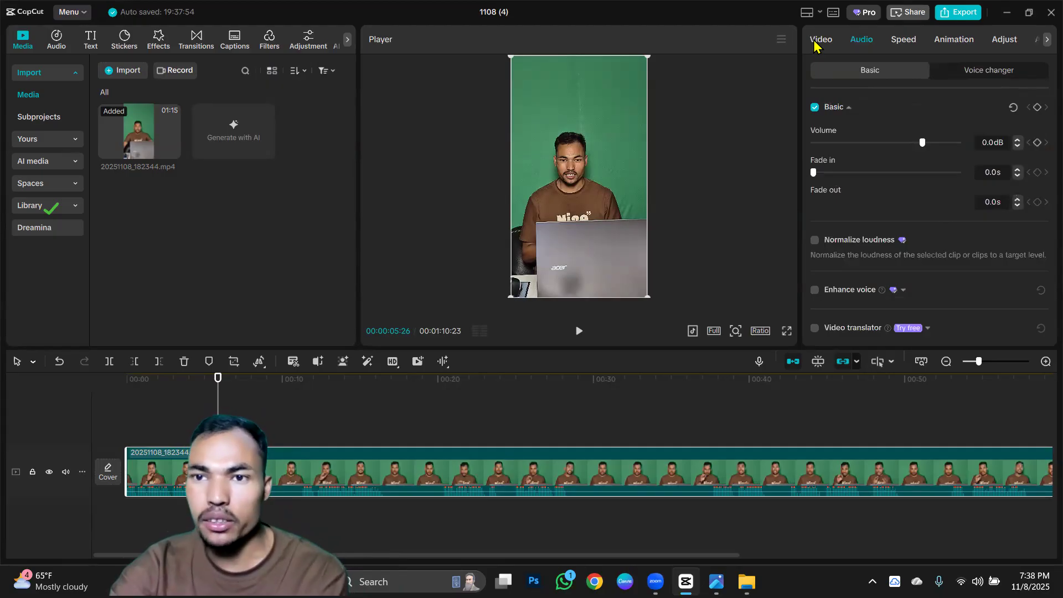
pyautogui.click(821, 40)
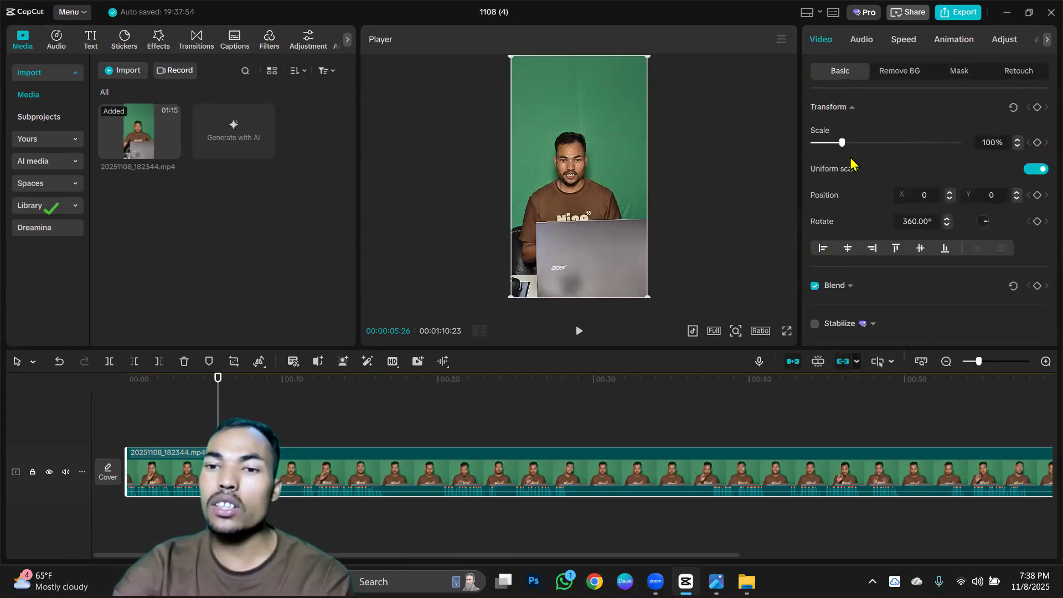
pyautogui.scroll(-10, 864, 222)
pyautogui.scroll(-3, 859, 261)
pyautogui.scroll(5, 860, 255)
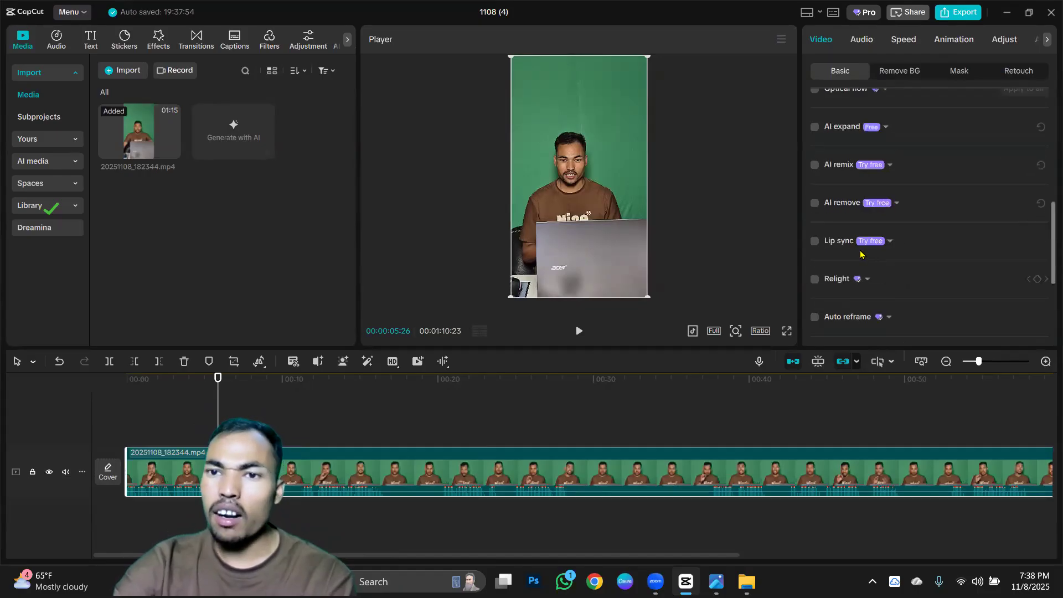
pyautogui.scroll(3, 860, 254)
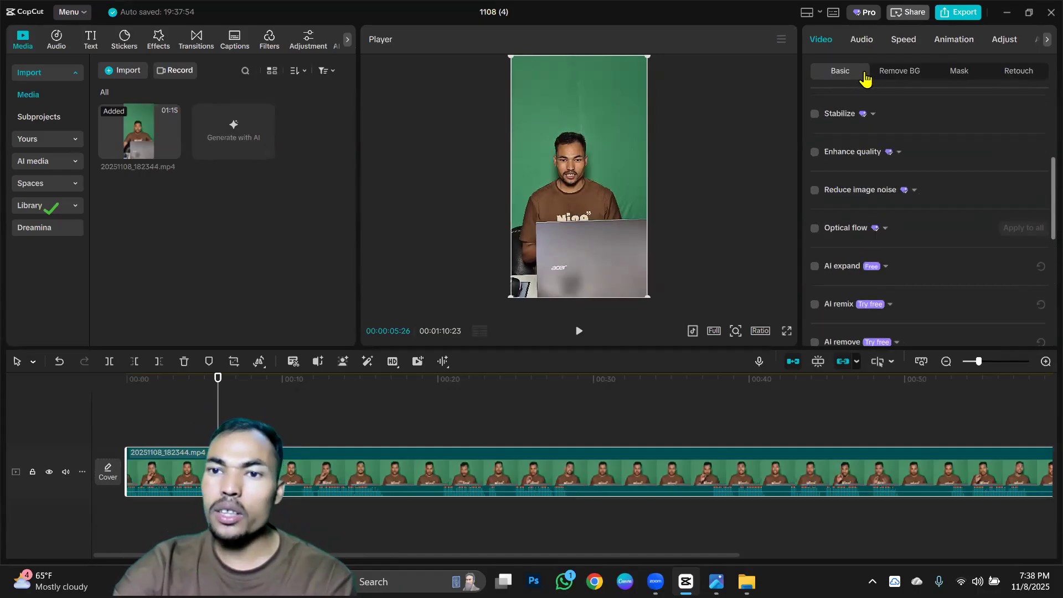
pyautogui.click(863, 40)
pyautogui.scroll(-5, 887, 282)
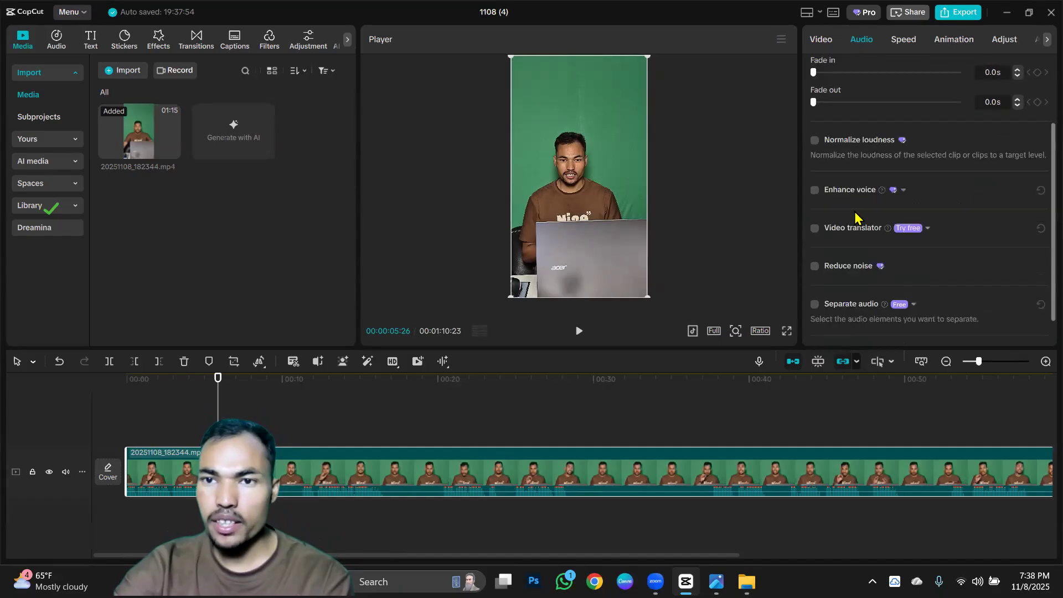
pyautogui.click(904, 40)
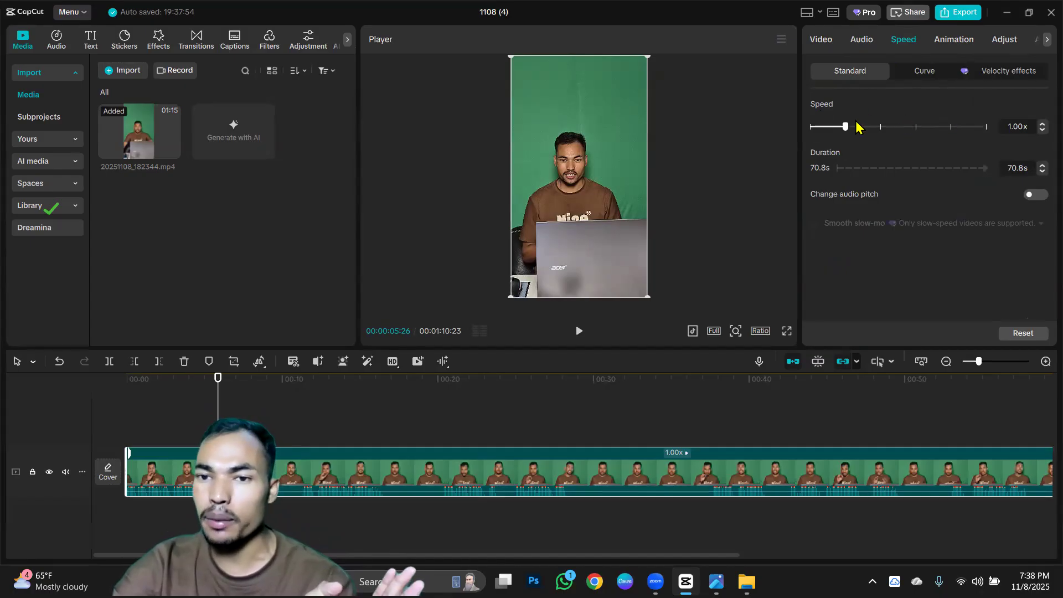
# Look through the clip's entrance animations and basic colour adjustment options, and return to its basic video settings.
pyautogui.click(955, 41)
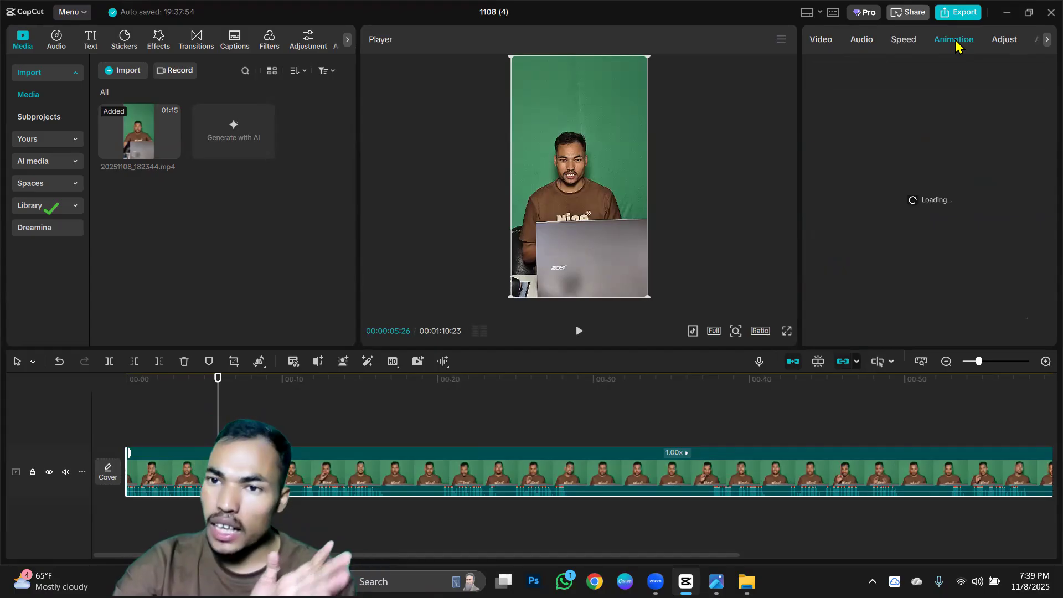
pyautogui.click(1006, 41)
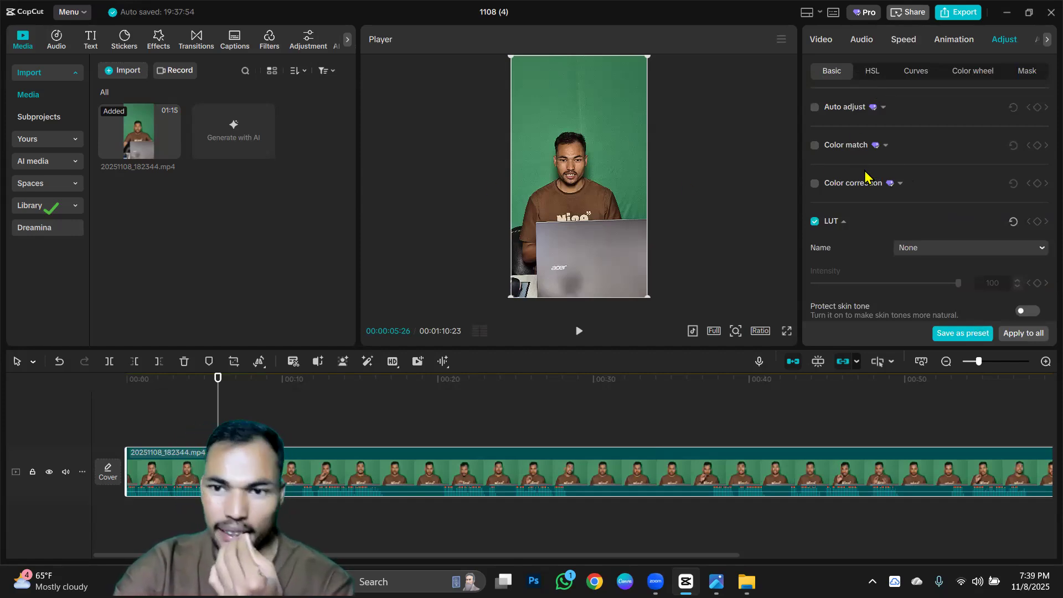
pyautogui.scroll(-10, 866, 176)
pyautogui.scroll(-5, 873, 216)
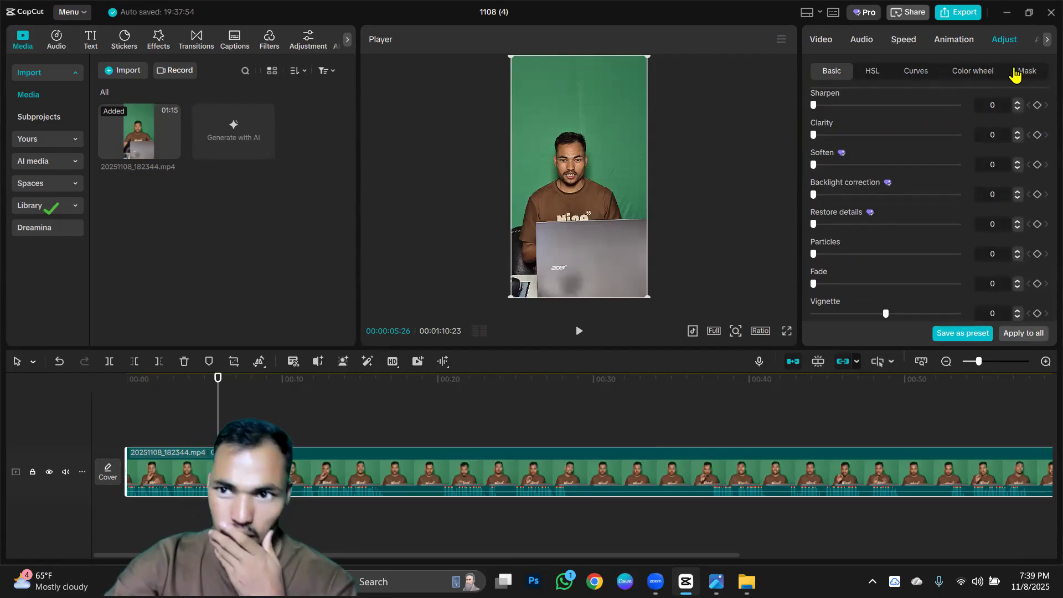
pyautogui.click(821, 40)
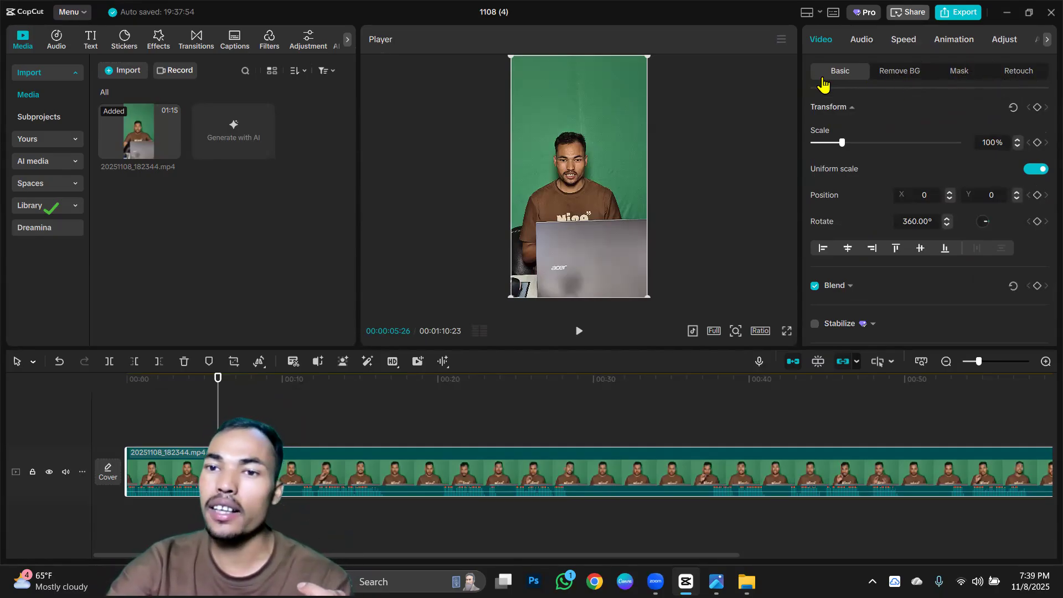
# Normalize the clip's loudness and play it from the start to about 00:00:04:08.
pyautogui.click(861, 40)
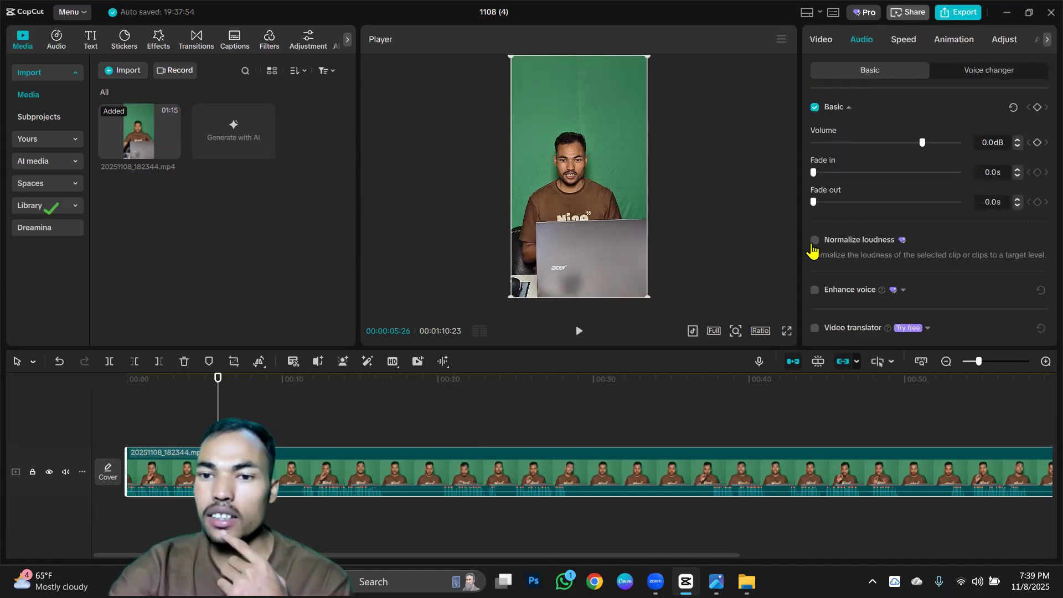
pyautogui.click(814, 240)
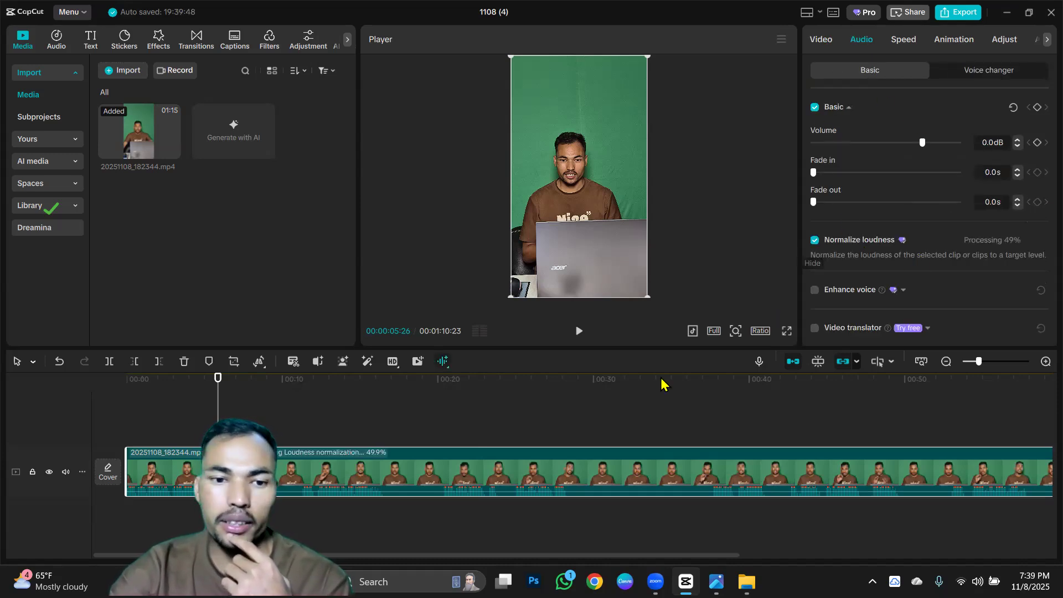
pyautogui.click(128, 432)
pyautogui.click(577, 332)
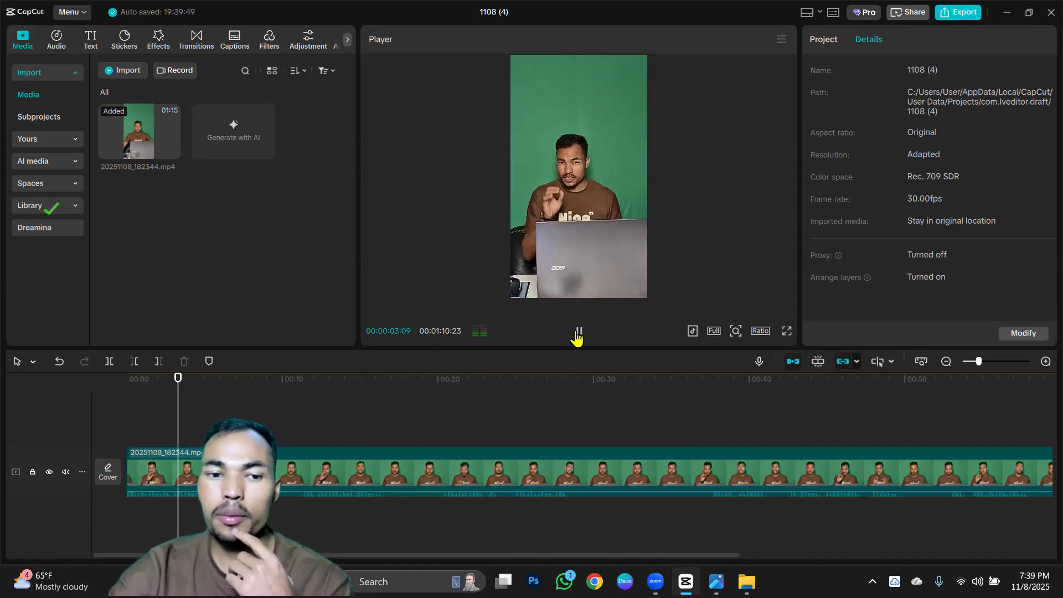
pyautogui.click(577, 333)
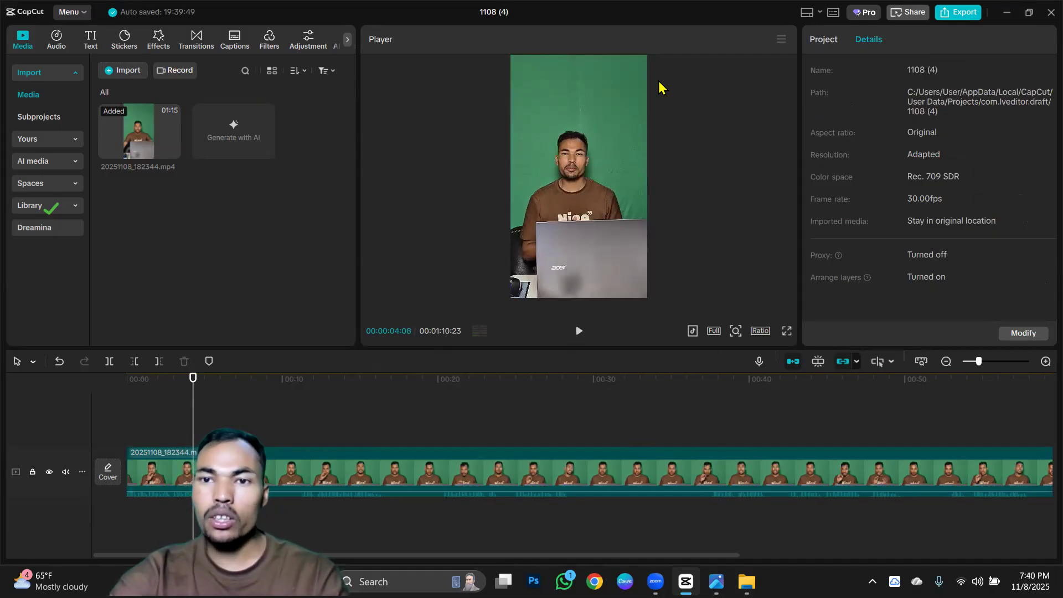
# Turn on voice enhancement and noise reduction for the timeline clip's audio.
pyautogui.click(323, 460)
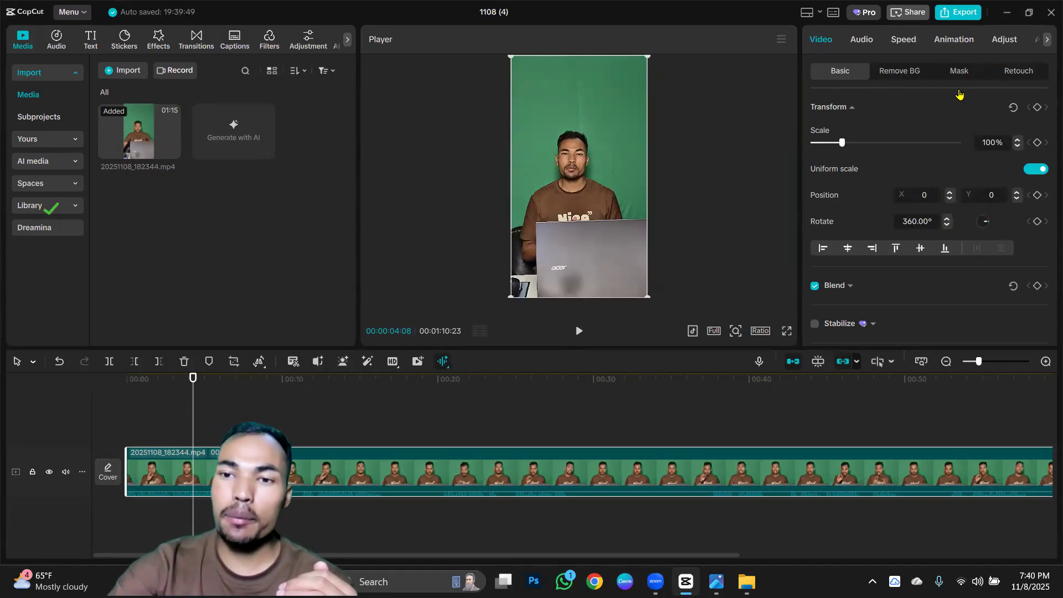
pyautogui.scroll(-4, 869, 208)
pyautogui.scroll(3, 870, 207)
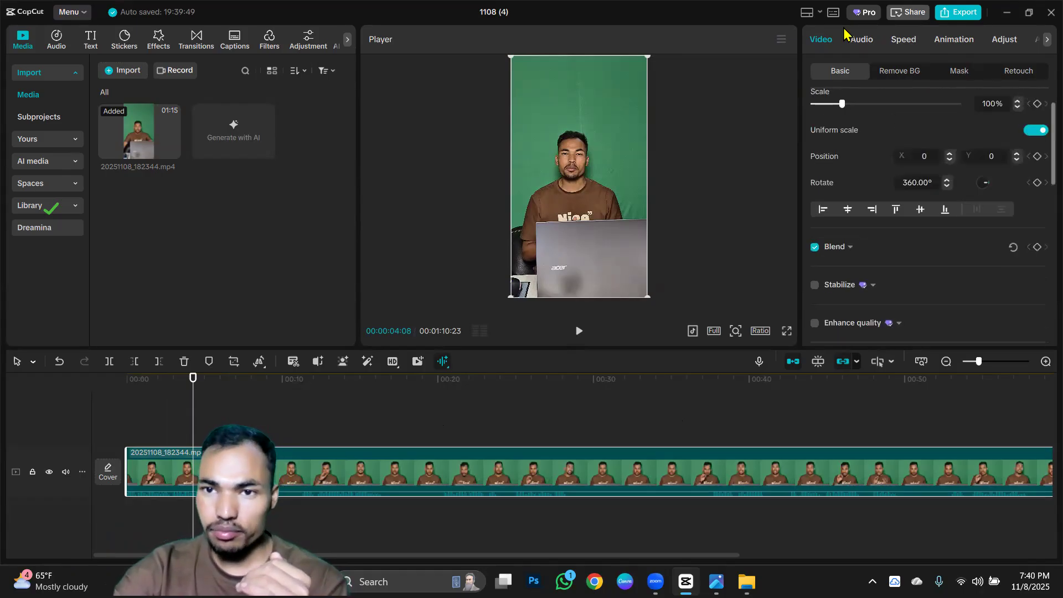
pyautogui.click(859, 40)
pyautogui.scroll(-3, 861, 200)
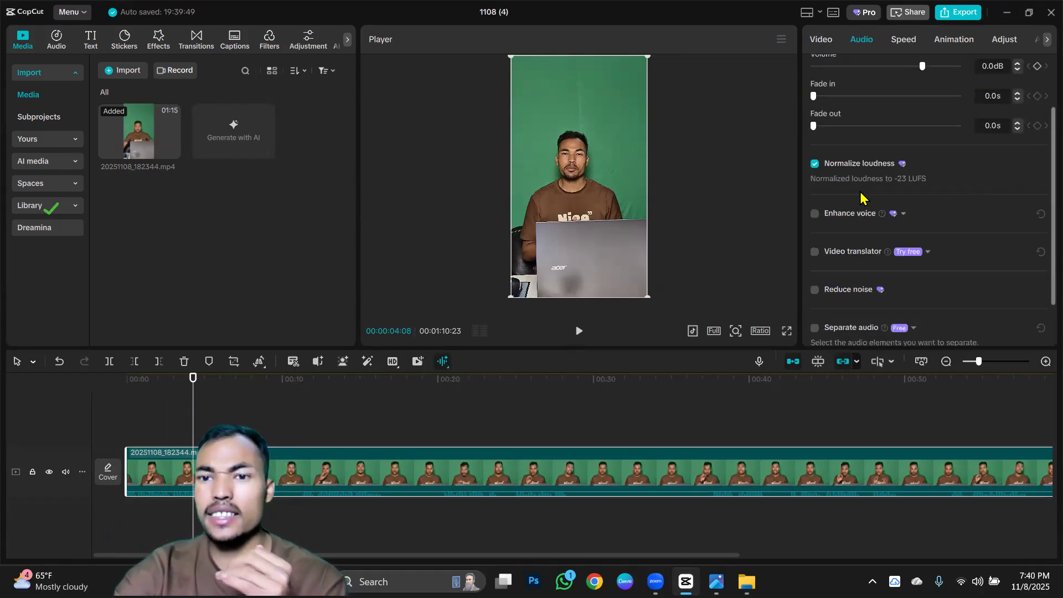
pyautogui.scroll(-2, 856, 210)
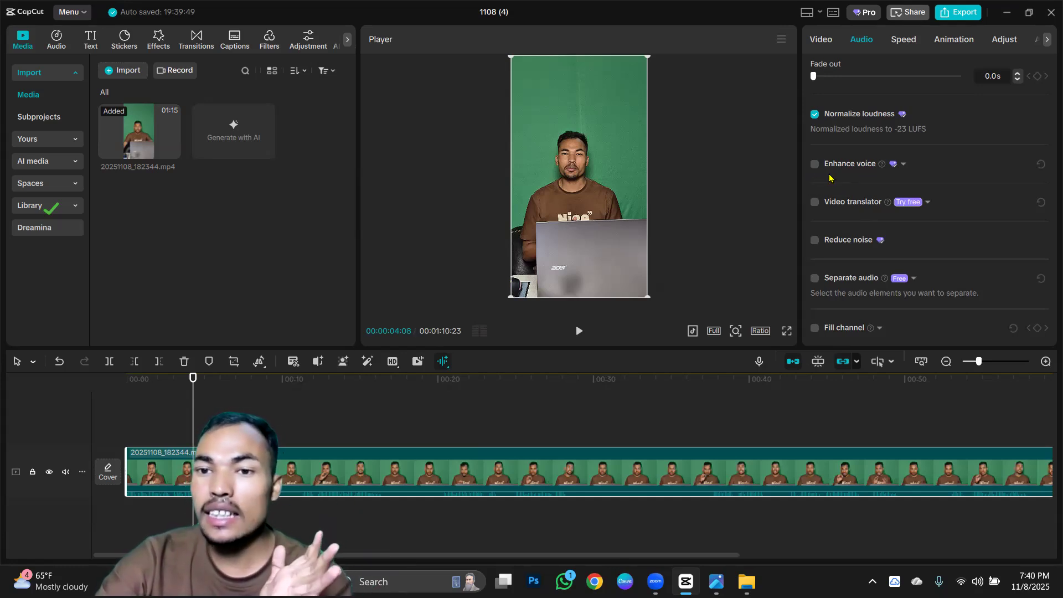
pyautogui.click(815, 164)
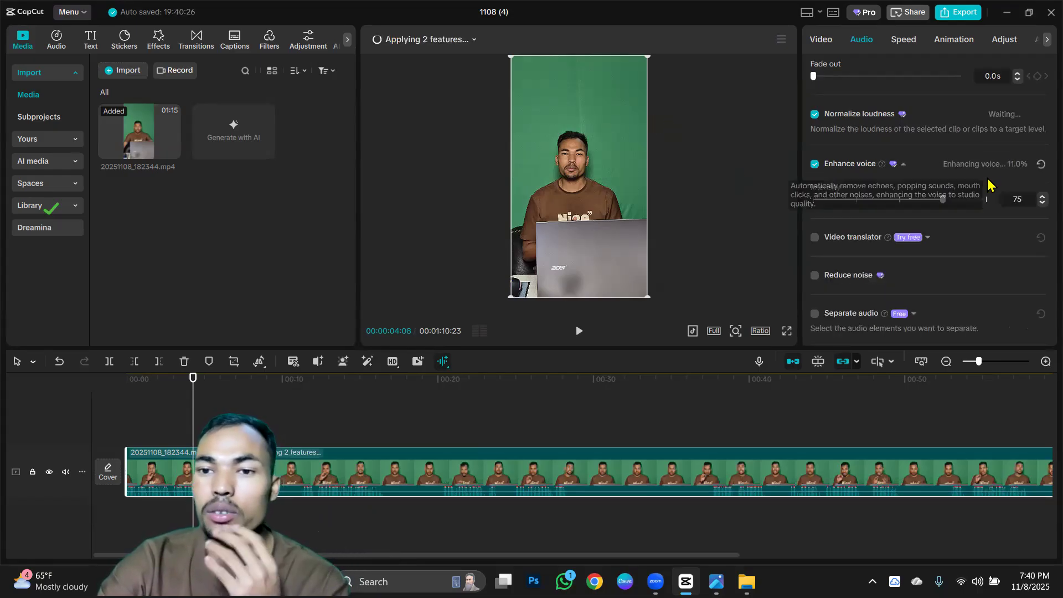
pyautogui.scroll(-1, 852, 166)
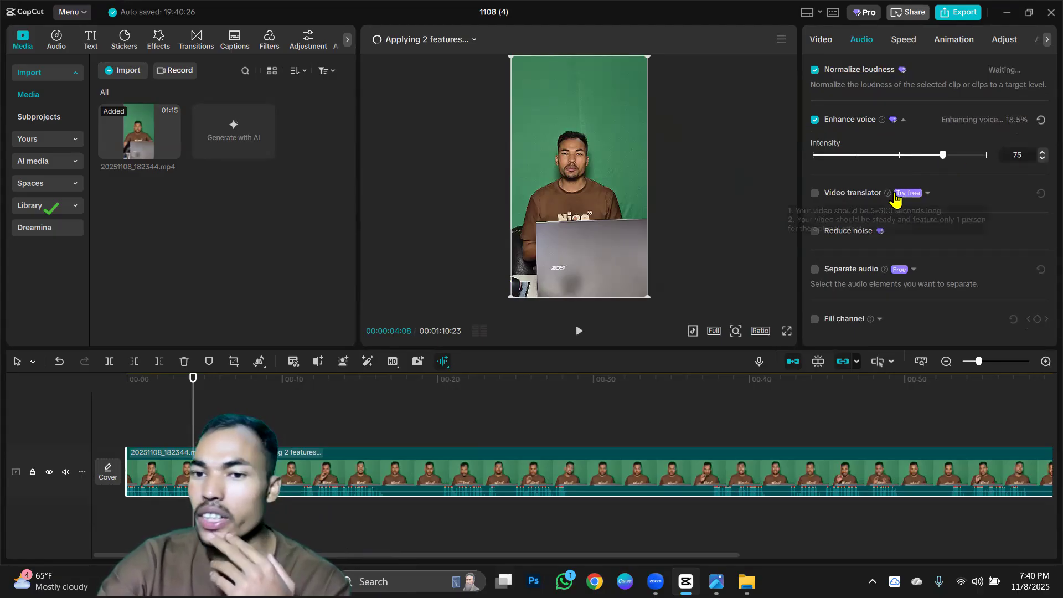
pyautogui.click(814, 231)
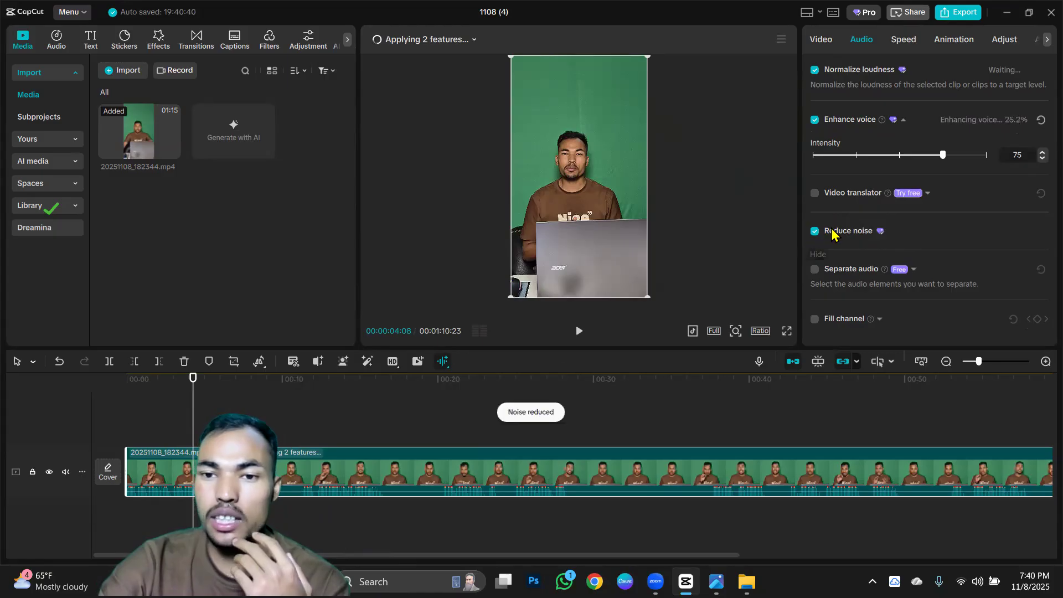
# Play the clip from near the start to about 00:00:06:20 and review its basic audio settings.
pyautogui.click(128, 382)
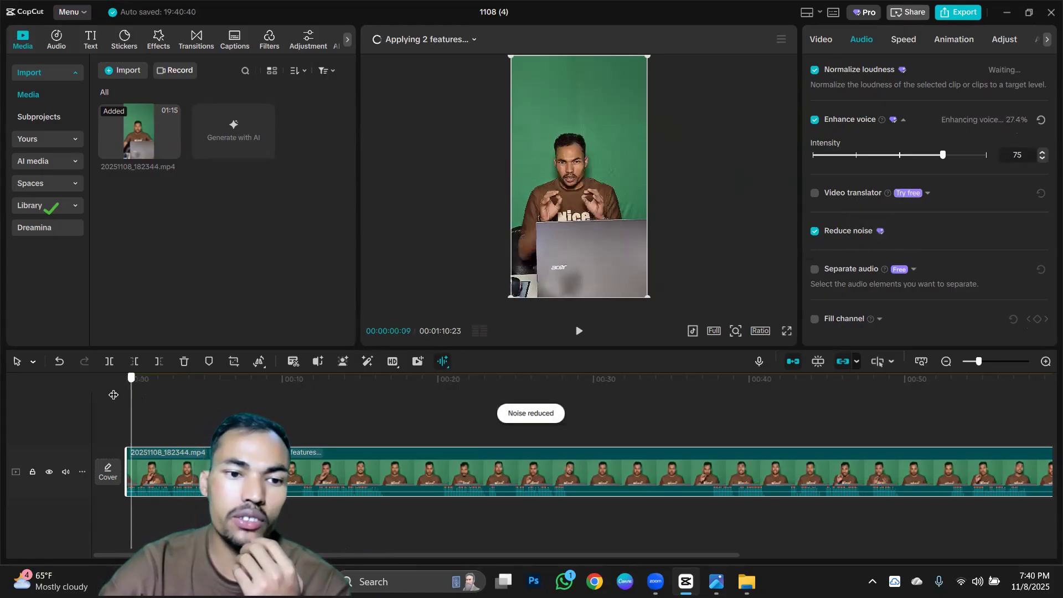
pyautogui.click(580, 331)
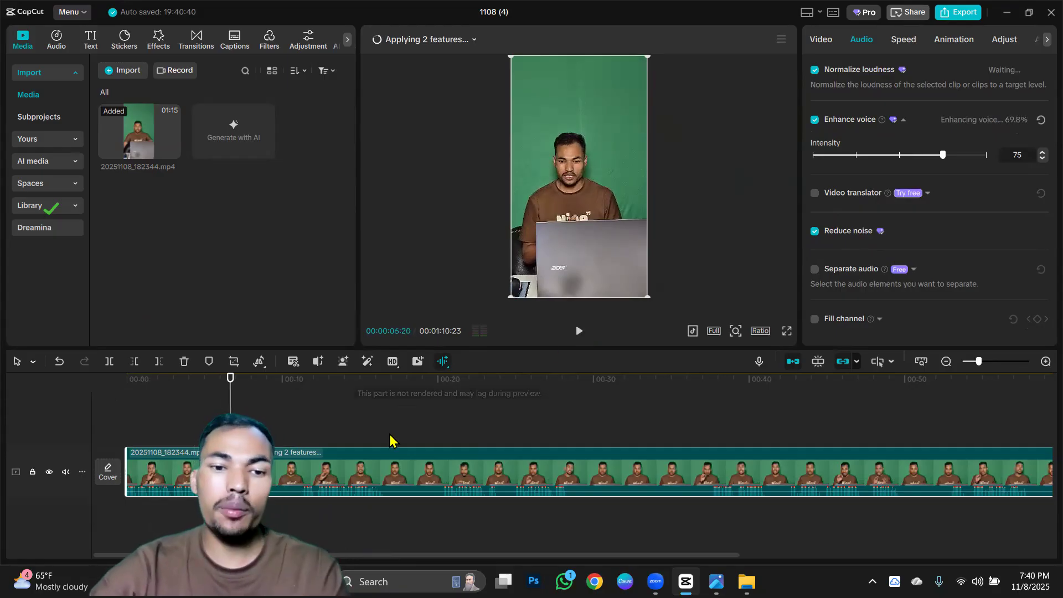
pyautogui.scroll(1, 390, 434)
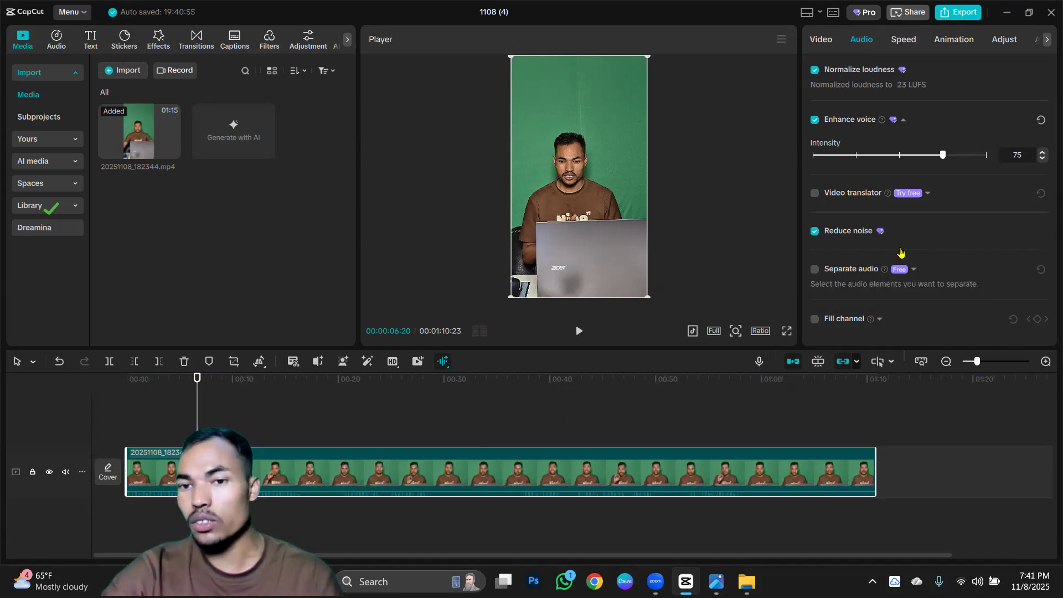
pyautogui.scroll(3, 892, 161)
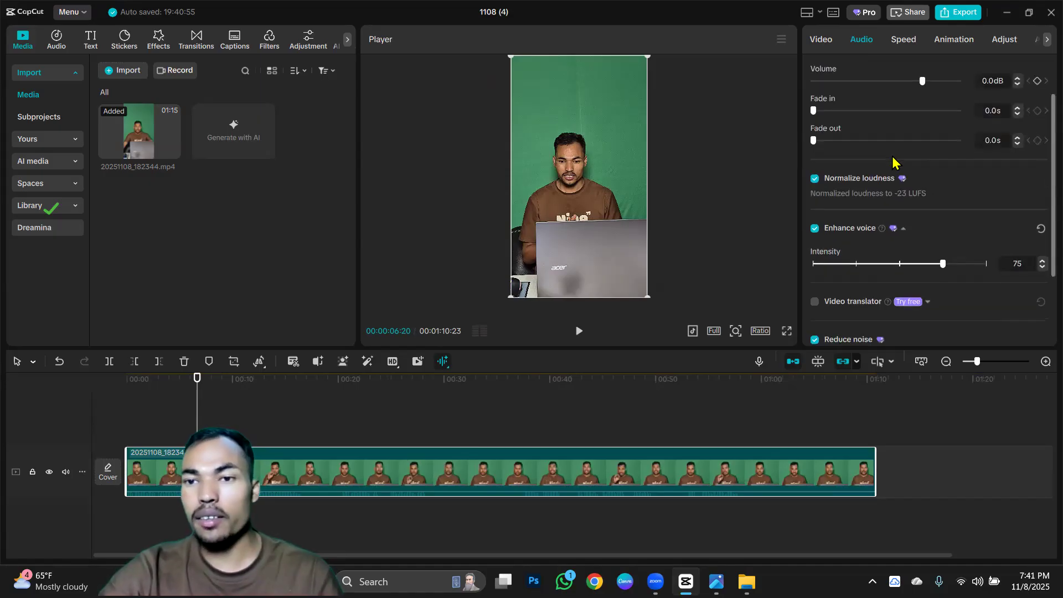
pyautogui.scroll(-3, 893, 161)
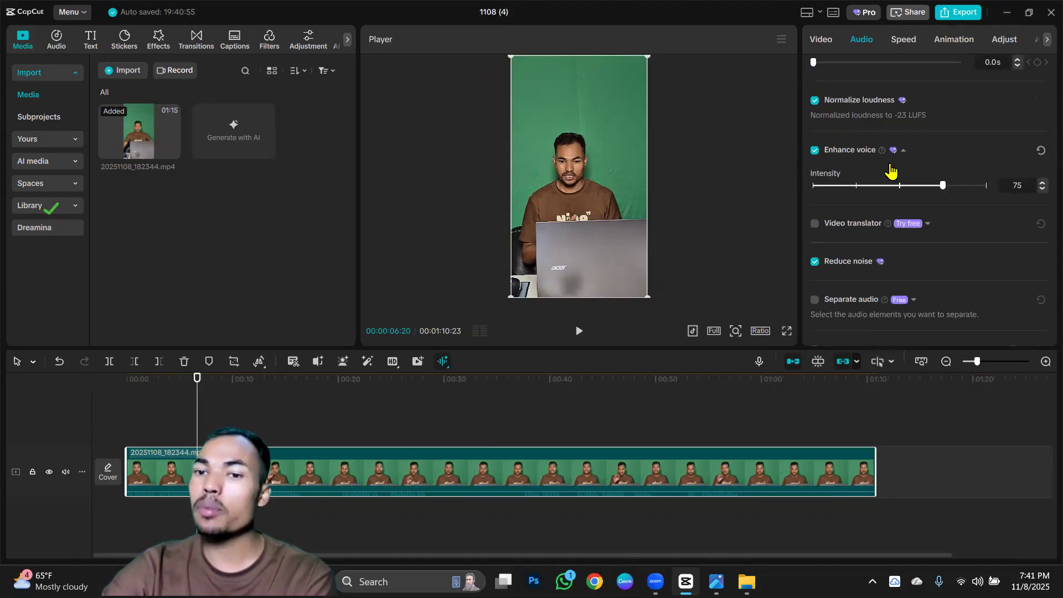
pyautogui.scroll(-1, 952, 179)
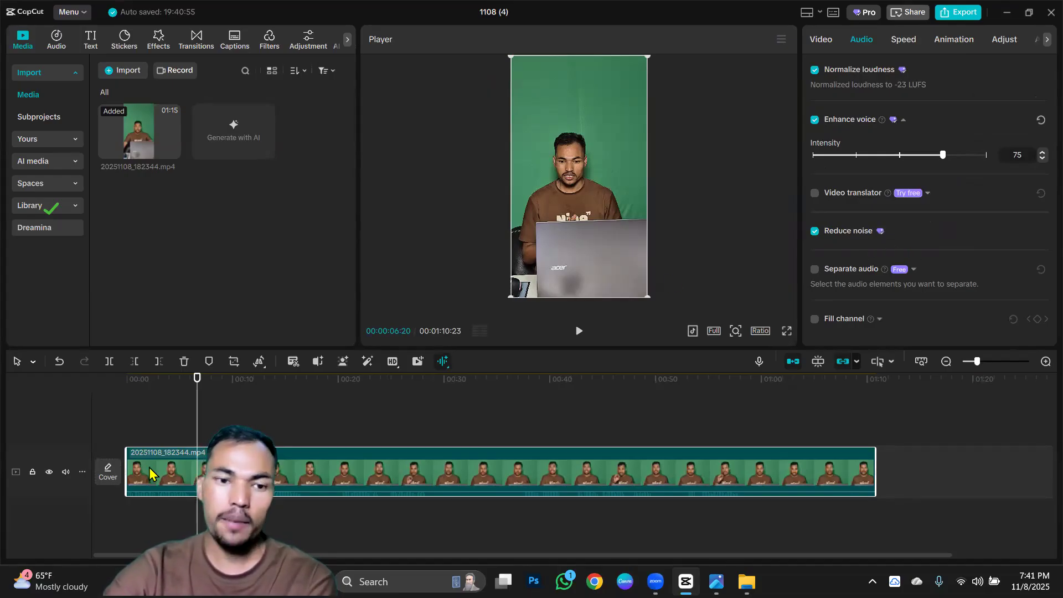
# Split the timeline clip at 00:00:05:24, where the first talking section ends.
pyautogui.keyDown('ctrl'); pyautogui.scroll(3, 168, 440); pyautogui.keyUp('ctrl')
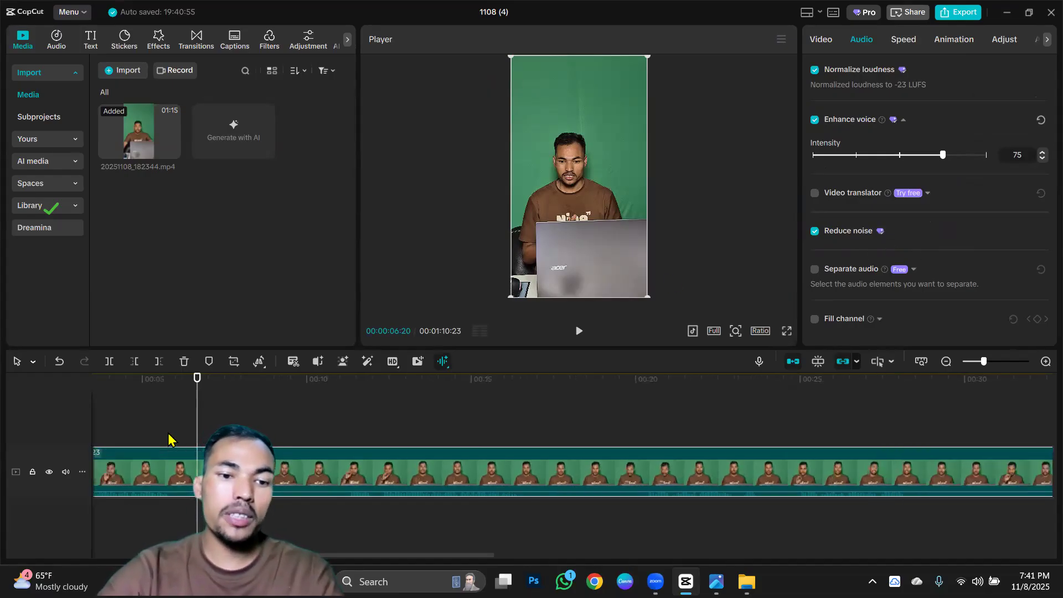
pyautogui.moveTo(166, 555); pyautogui.dragTo(102, 559)
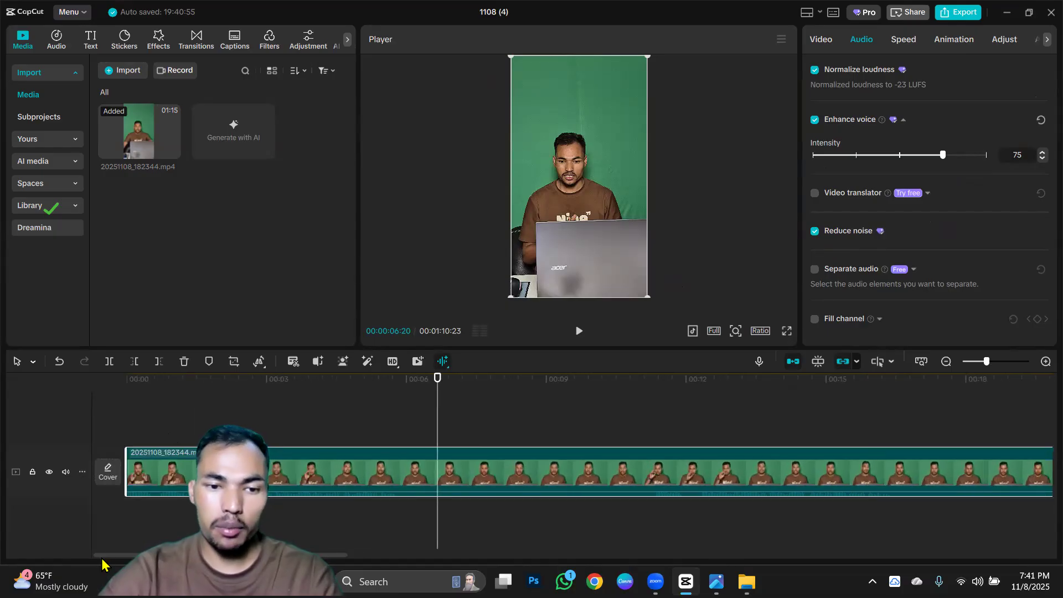
pyautogui.click(396, 425)
pyautogui.keyDown('ctrl'); pyautogui.scroll(2, 397, 426); pyautogui.keyUp('ctrl')
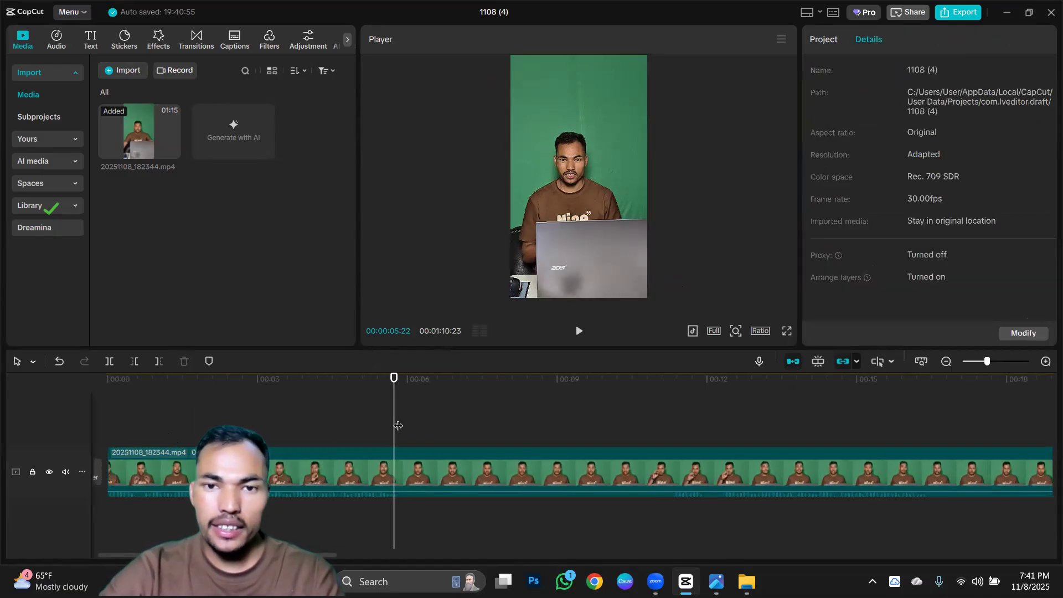
pyautogui.scroll(1, 398, 427)
pyautogui.click(410, 428)
pyautogui.hotkey('ctrl', 'b')
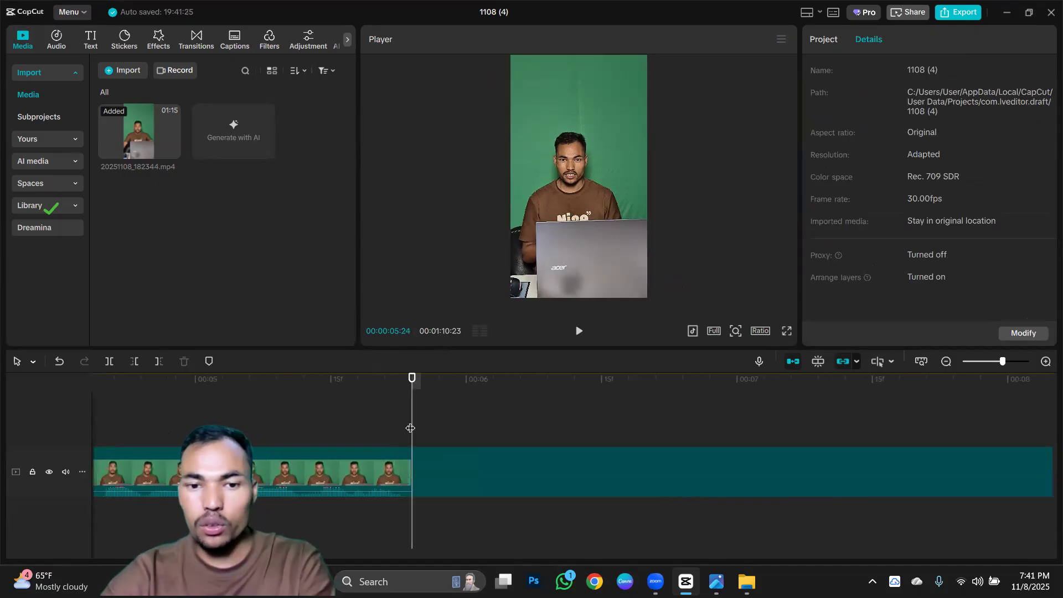
# Play the second segment from about 00:00:11:09 to find where talking resumes, and trim away its footage before 00:00:12:09.
pyautogui.scroll(-5, 525, 447)
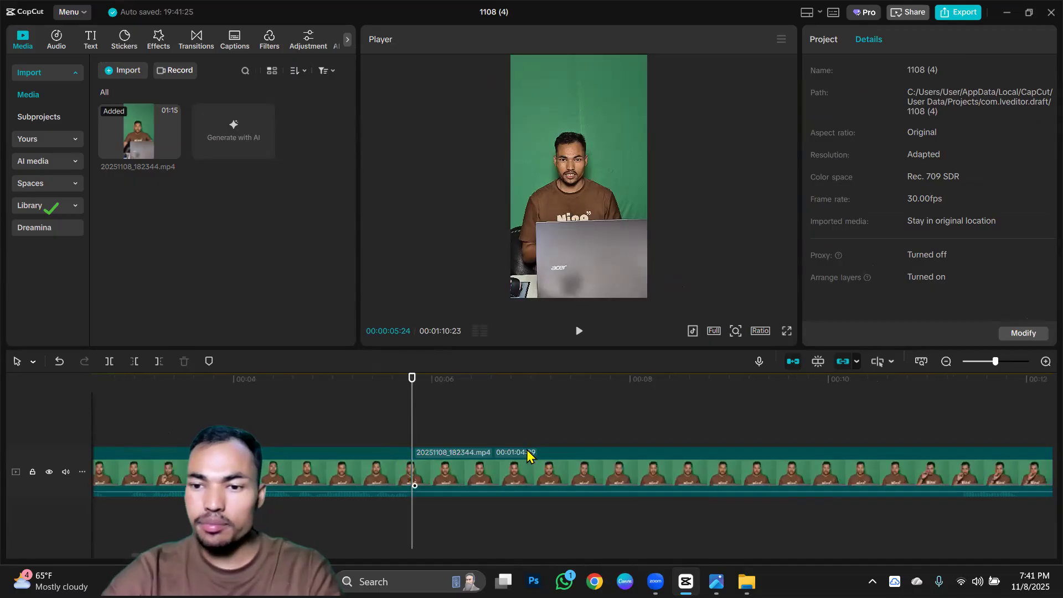
pyautogui.click(820, 427)
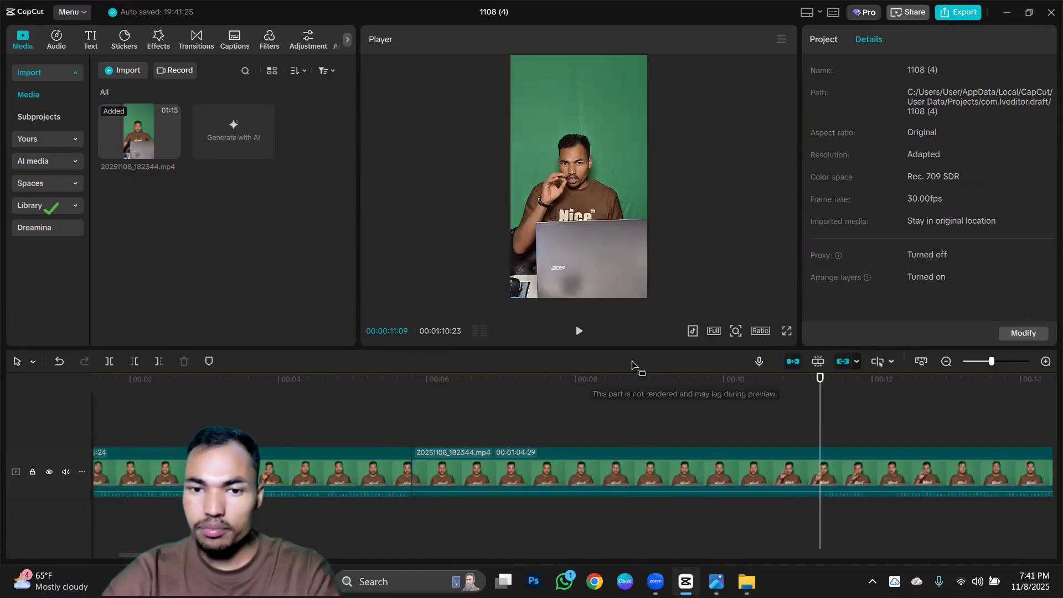
pyautogui.click(578, 331)
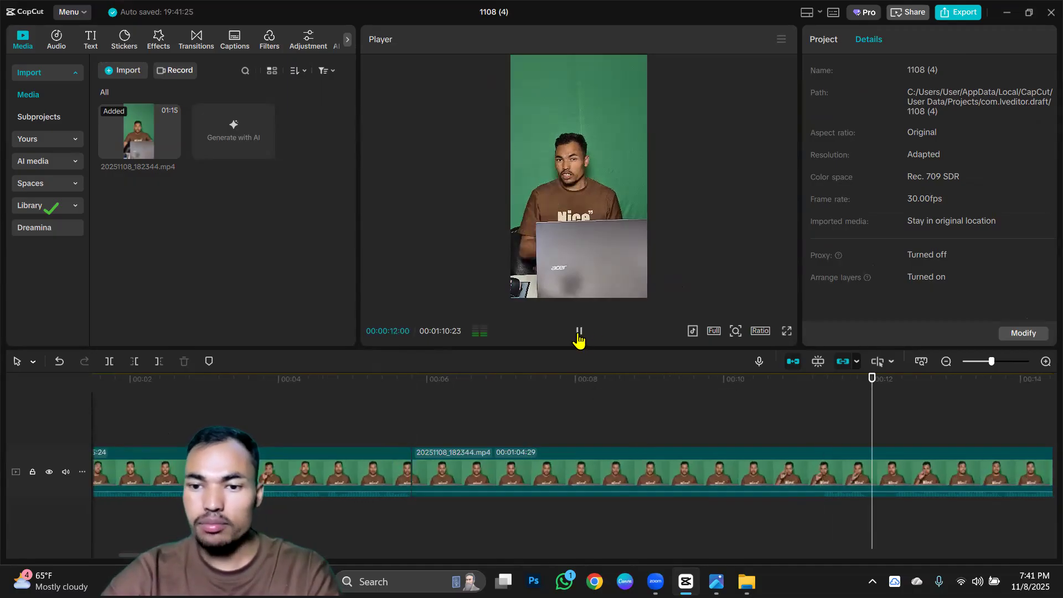
pyautogui.click(892, 427)
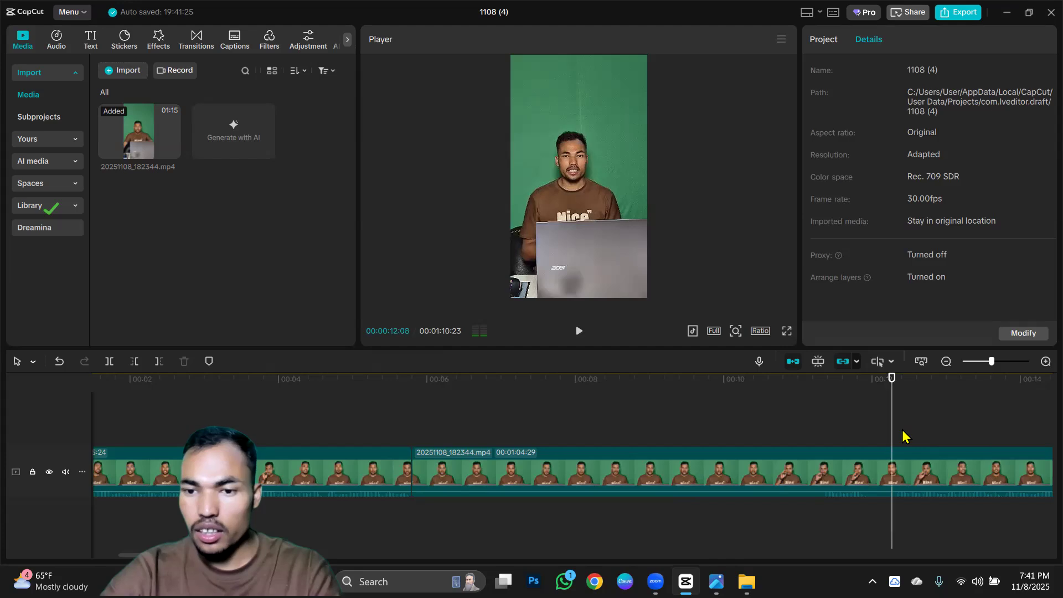
pyautogui.keyDown('ctrl'); pyautogui.scroll(5, 901, 434); pyautogui.keyUp('ctrl')
pyautogui.keyDown('ctrl'); pyautogui.scroll(2, 902, 435); pyautogui.keyUp('ctrl')
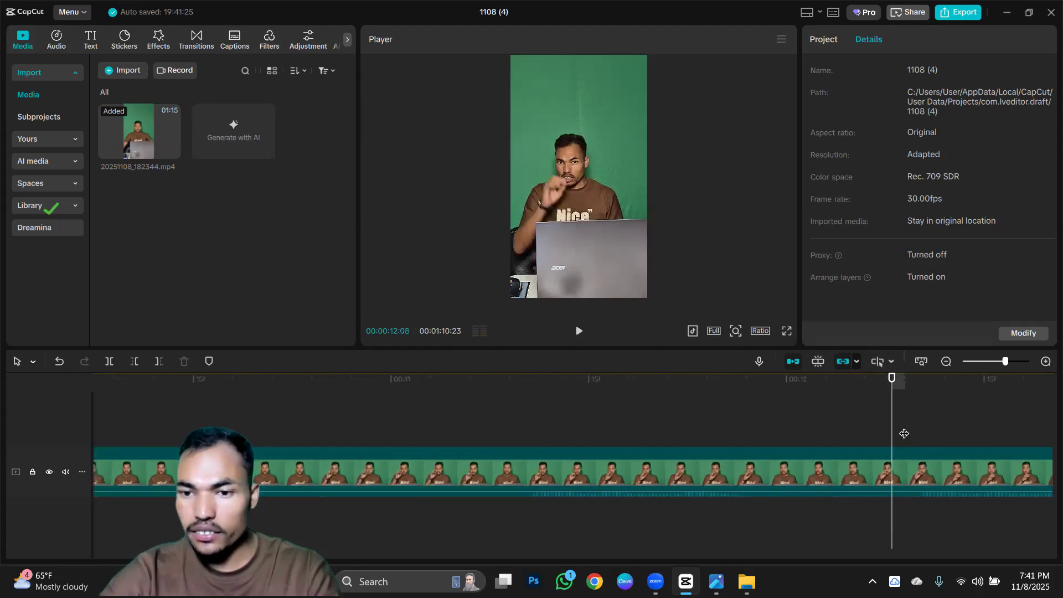
pyautogui.click(903, 433)
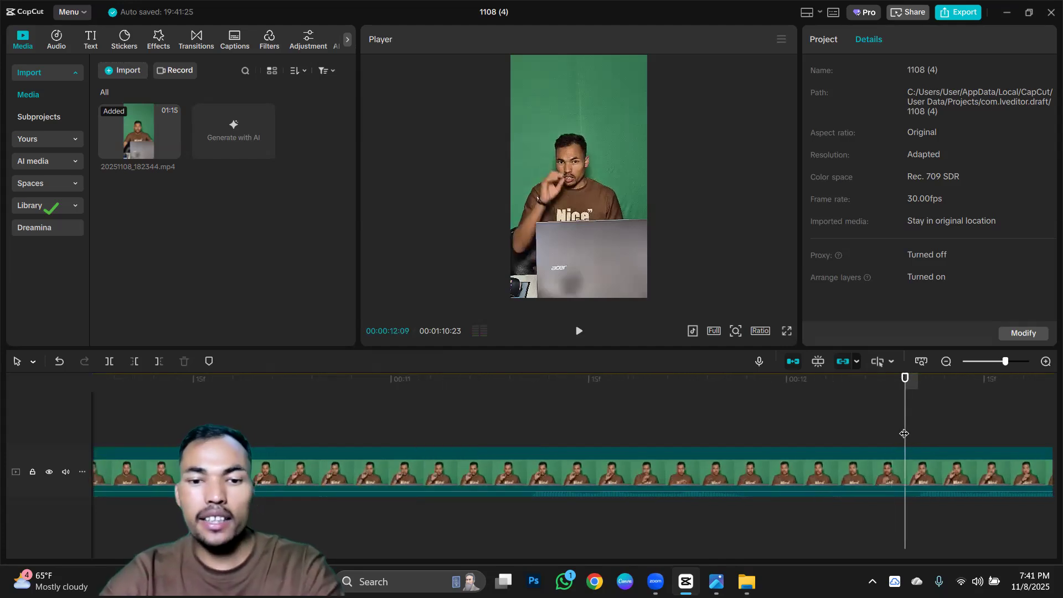
pyautogui.press('q')
# Play the edited video from the start through the cut between the two segments.
pyautogui.keyDown('ctrl'); pyautogui.scroll(-6, 493, 475); pyautogui.keyUp('ctrl')
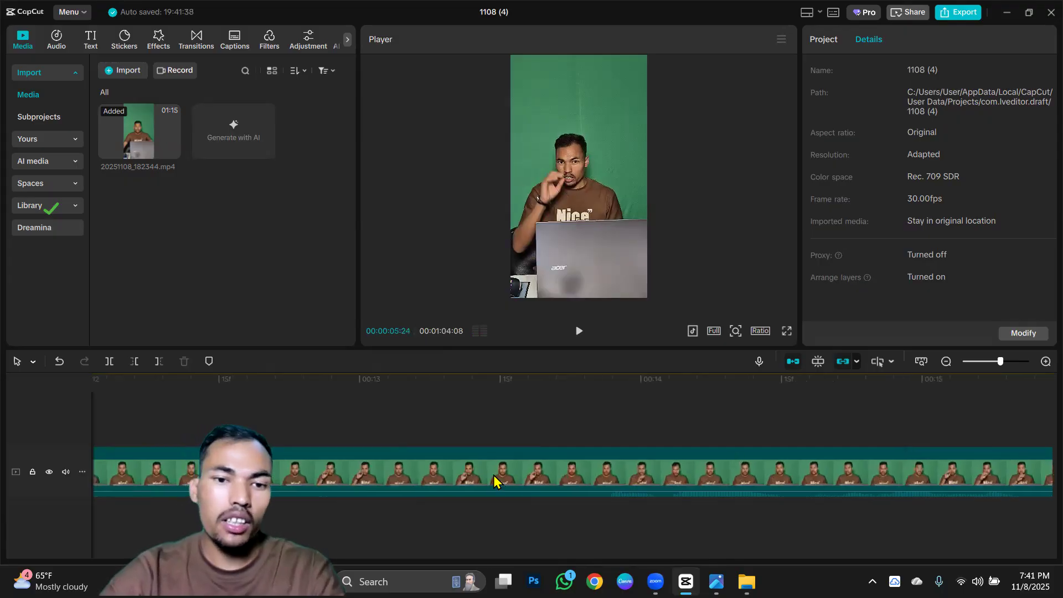
pyautogui.keyDown('ctrl'); pyautogui.scroll(-4, 493, 475); pyautogui.keyUp('ctrl')
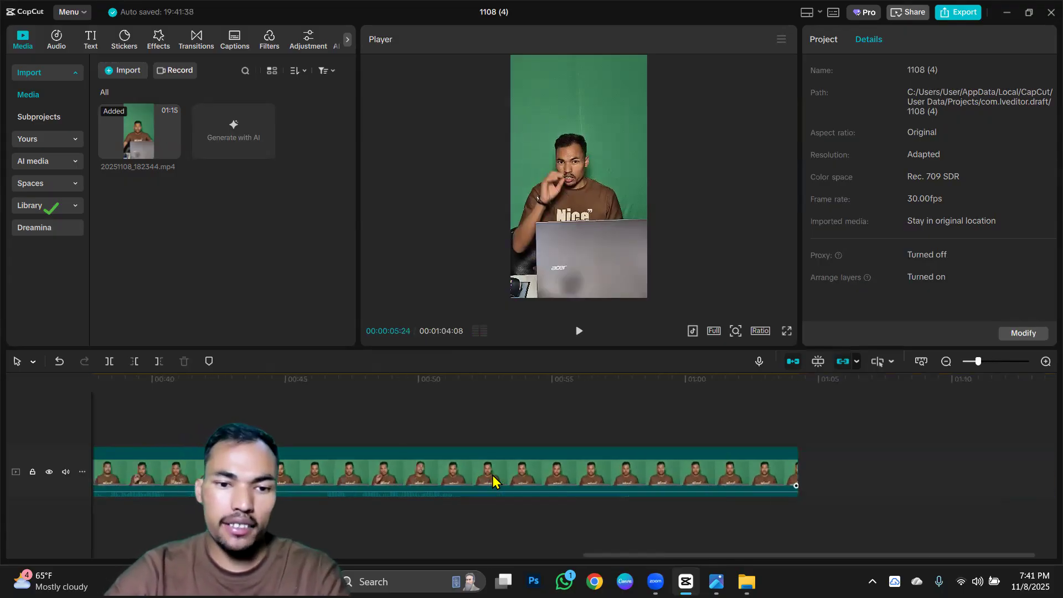
pyautogui.click(125, 418)
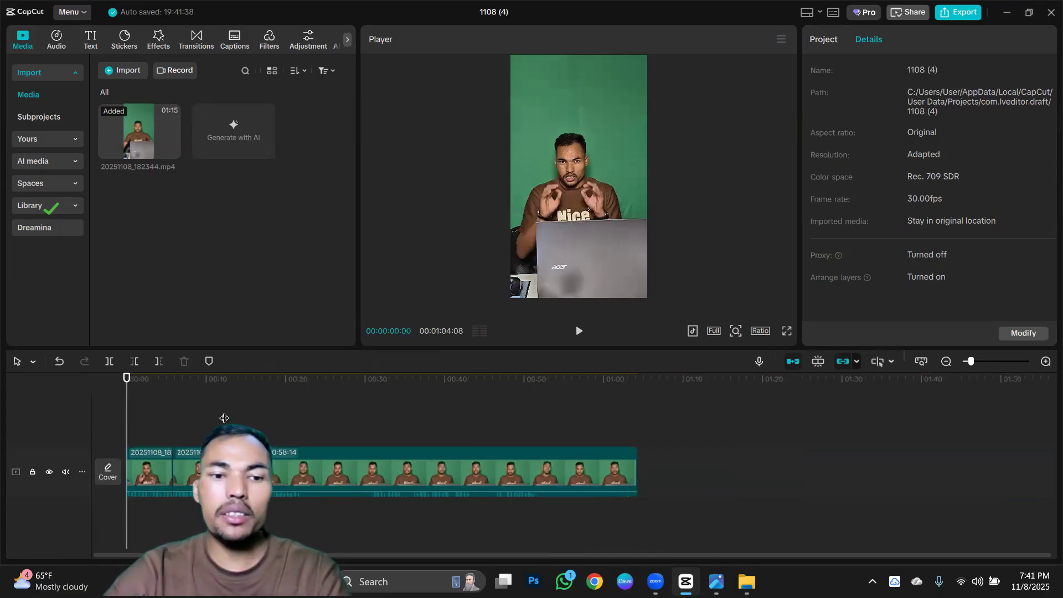
pyautogui.click(578, 332)
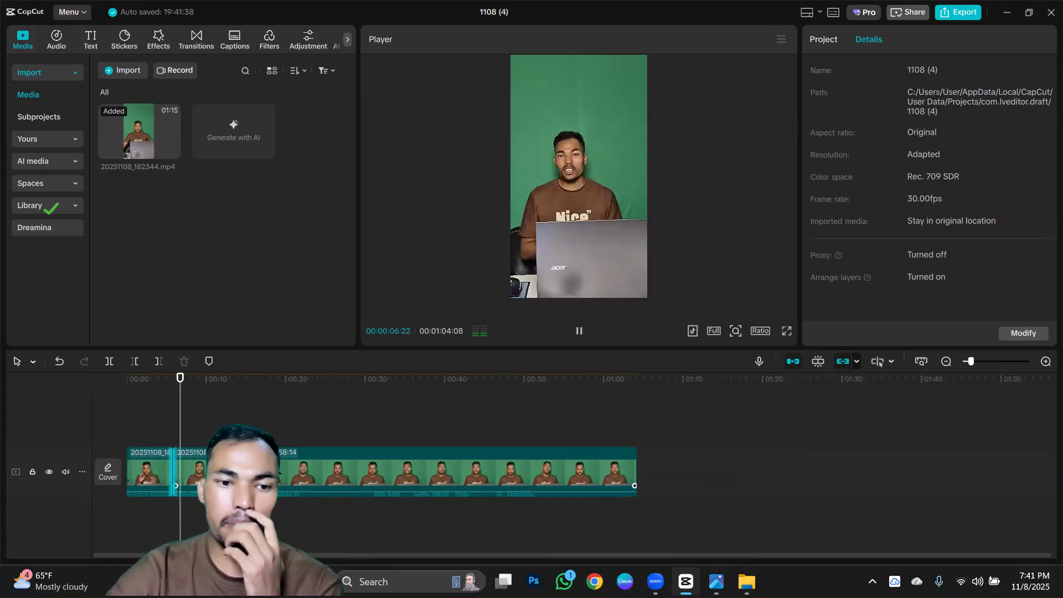
# Split the second segment at 00:00:10:03 and trim away the footage from there to 00:00:13:25.
pyautogui.click(579, 331)
pyautogui.scroll(2, 352, 443)
pyautogui.scroll(4, 350, 445)
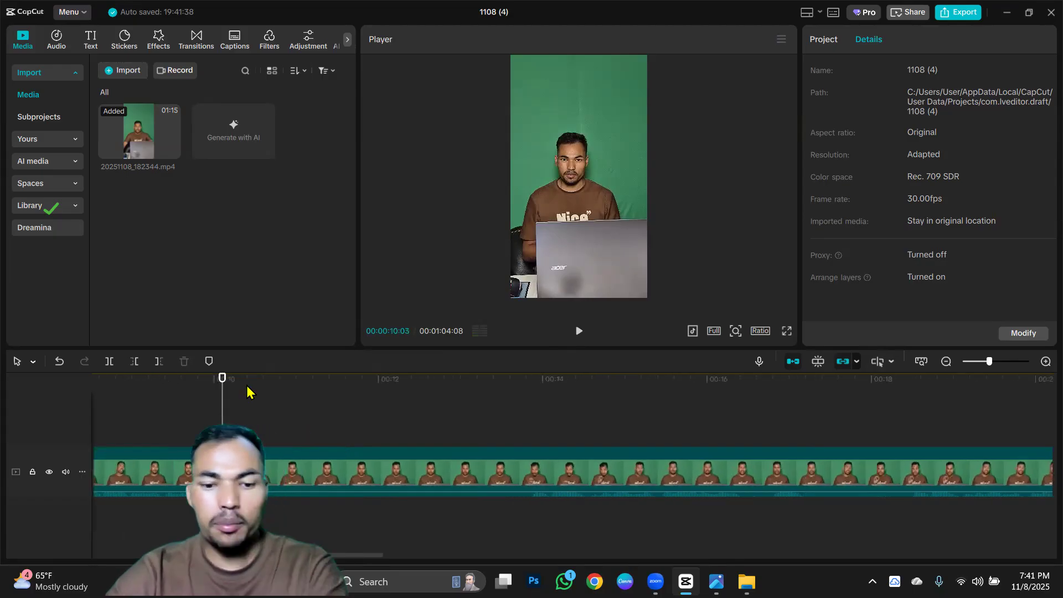
pyautogui.click(528, 421)
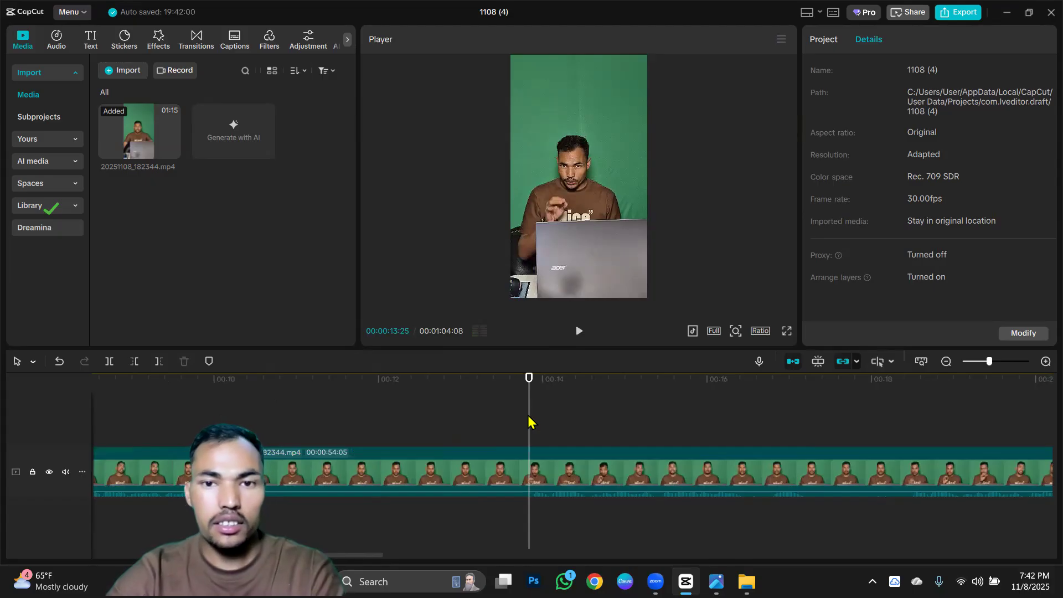
pyautogui.press('q')
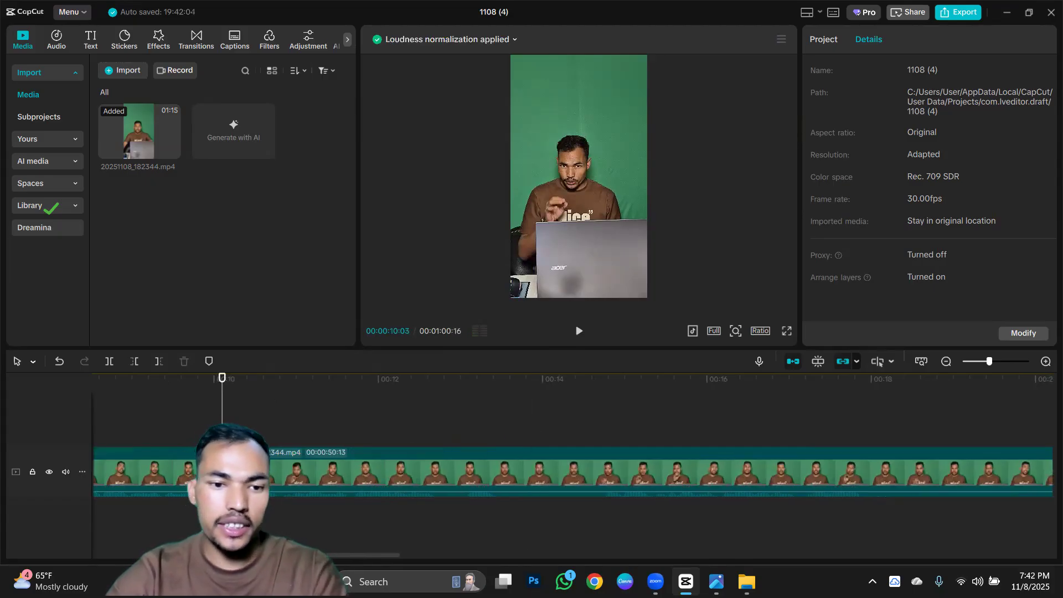
# Trim the end of the segment before the new cut back to 00:00:09:27.
pyautogui.scroll(2, 198, 434)
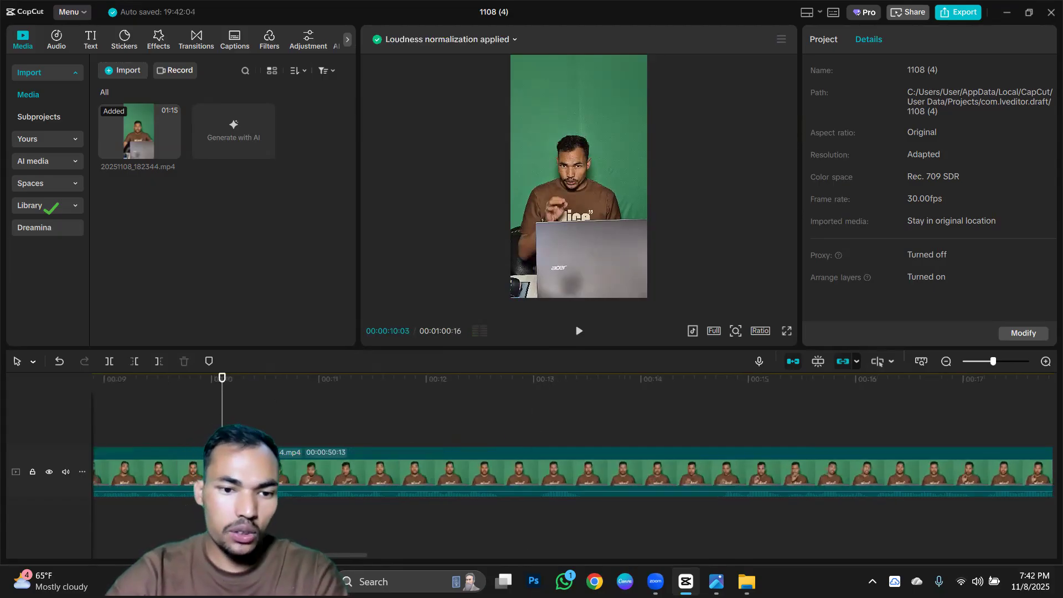
pyautogui.click(186, 429)
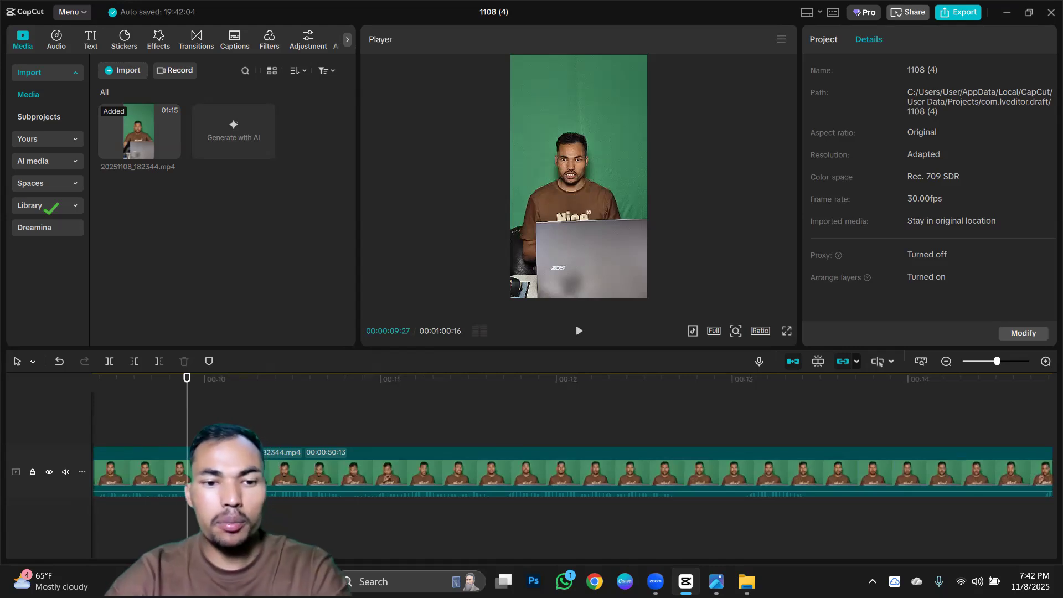
pyautogui.press('w')
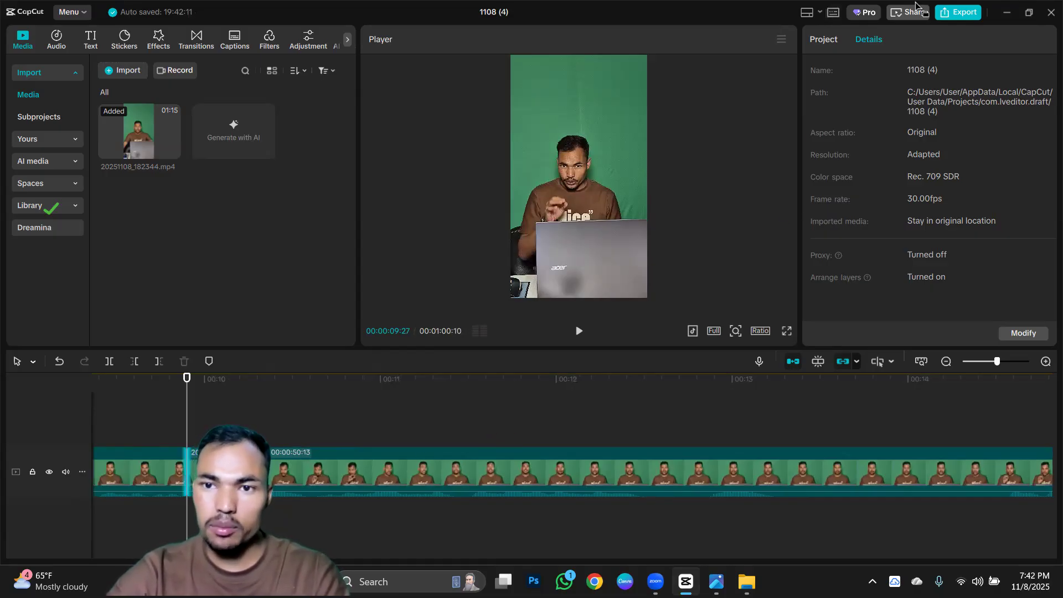
# Review the timeline keyboard shortcuts, including the ones for splitting and deleting left or right, and close the list.
pyautogui.hotkey('ctrl', 'k')
pyautogui.scroll(-3, 496, 344)
pyautogui.scroll(3, 496, 309)
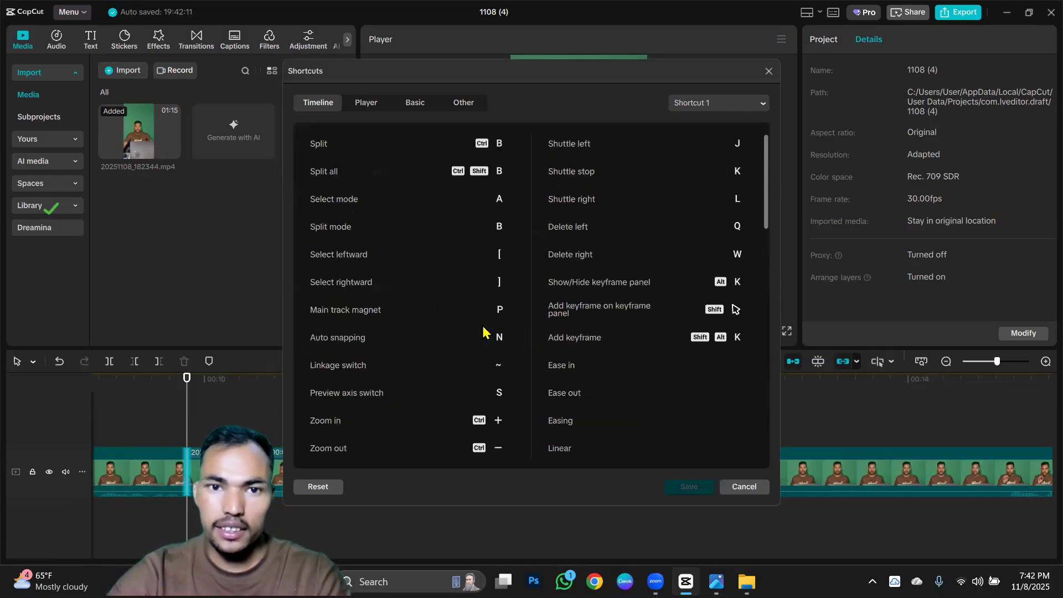
pyautogui.scroll(-5, 526, 284)
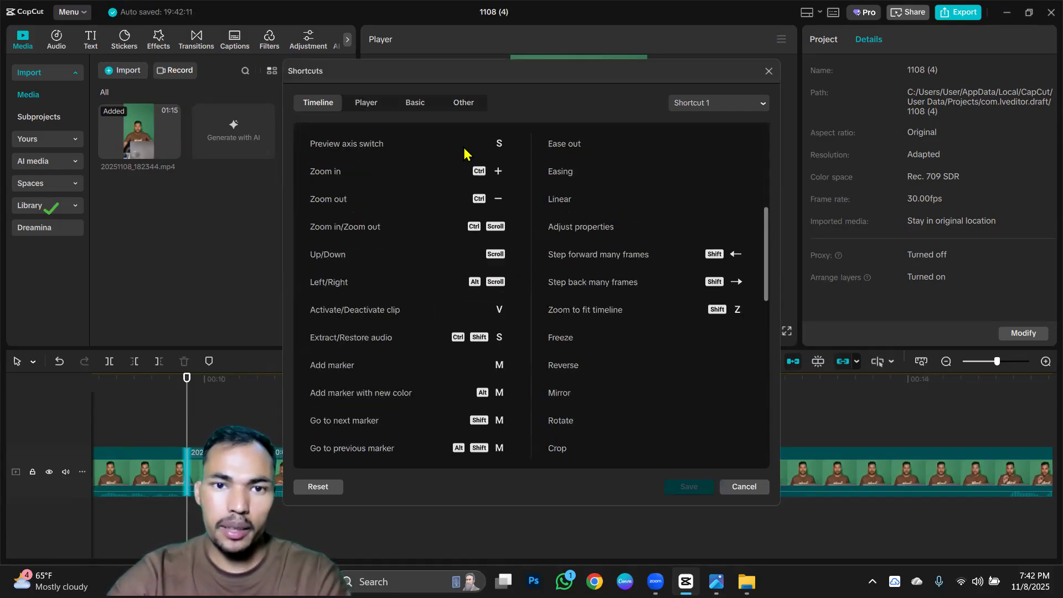
pyautogui.click(769, 72)
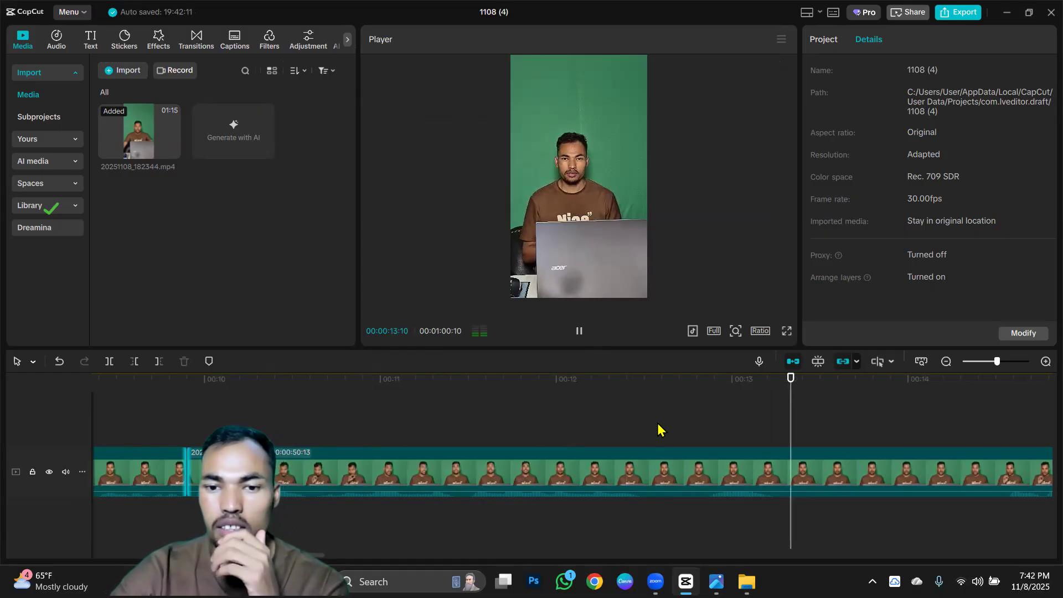
# Split the last segment at 00:00:12:16, trim away the brief gap right after it, and split the clip again at 00:00:13:00.
pyautogui.press('space')
pyautogui.scroll(1, 662, 428)
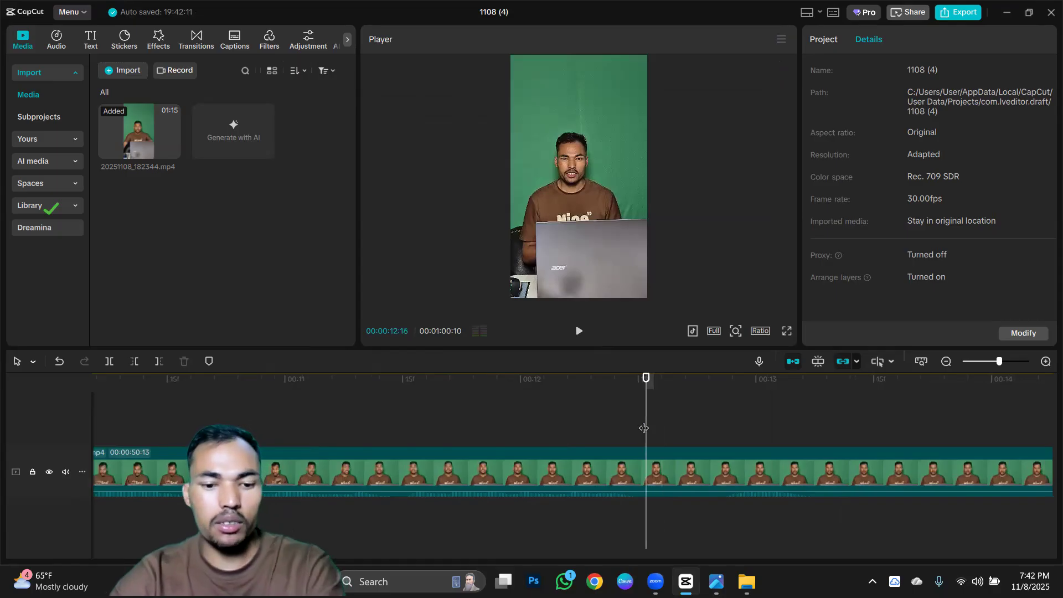
pyautogui.hotkey('ctrl', 'b')
pyautogui.click(718, 420)
pyautogui.press('q')
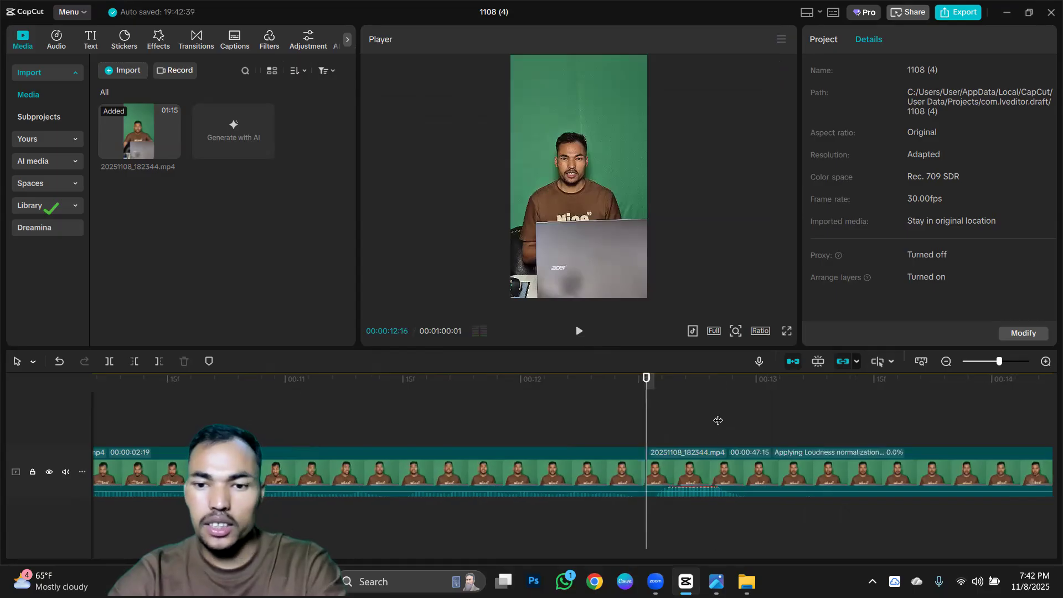
pyautogui.click(752, 424)
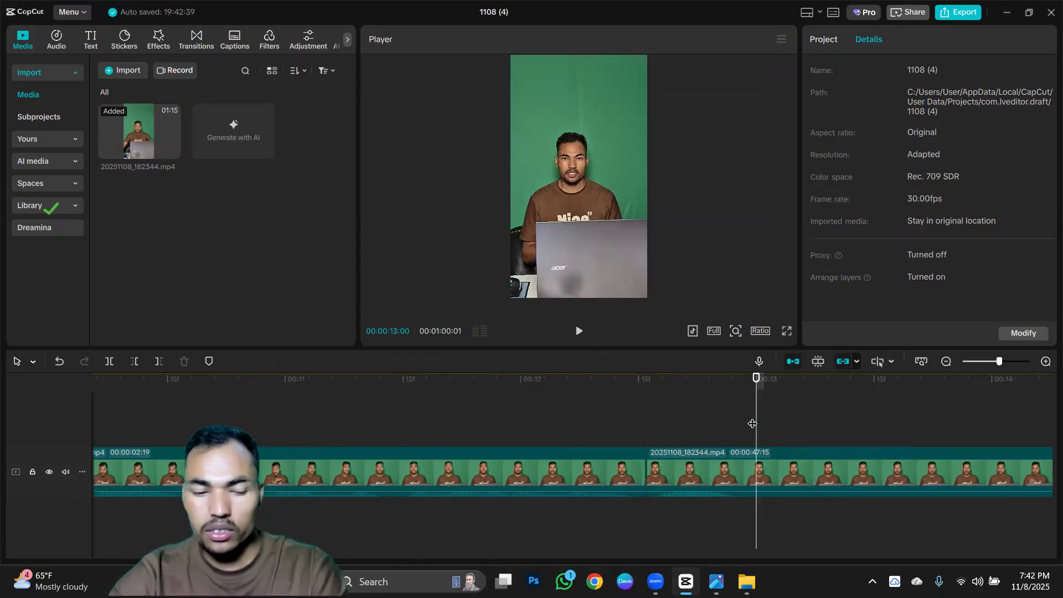
pyautogui.hotkey('ctrl', 'b')
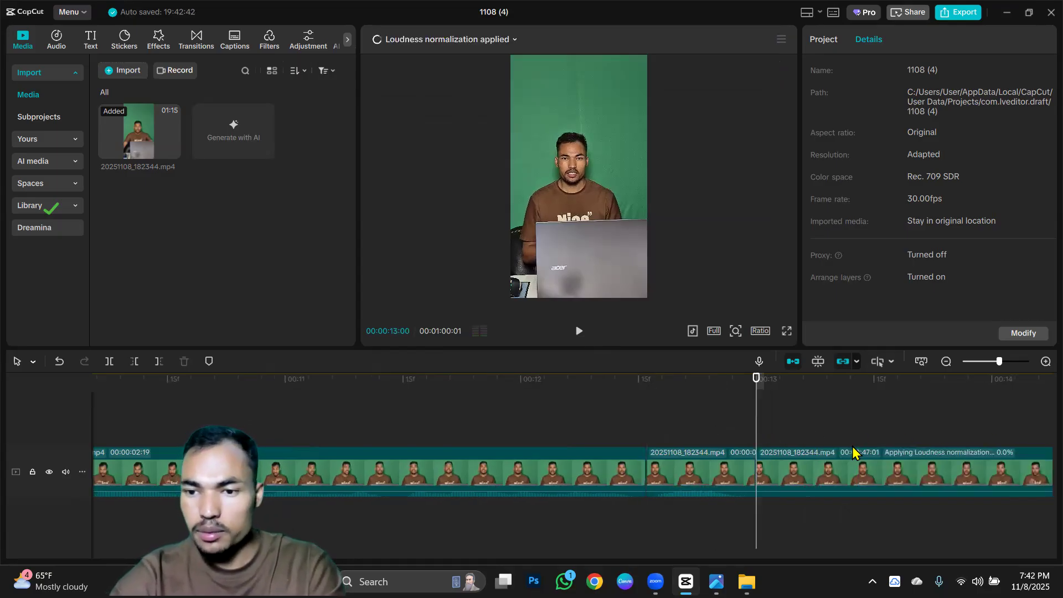
# Play the footage around the new cuts and replay it from 00:00:09:29 to compare the repeated takes.
pyautogui.keyDown('ctrl'); pyautogui.scroll(-3, 852, 452); pyautogui.keyUp('ctrl')
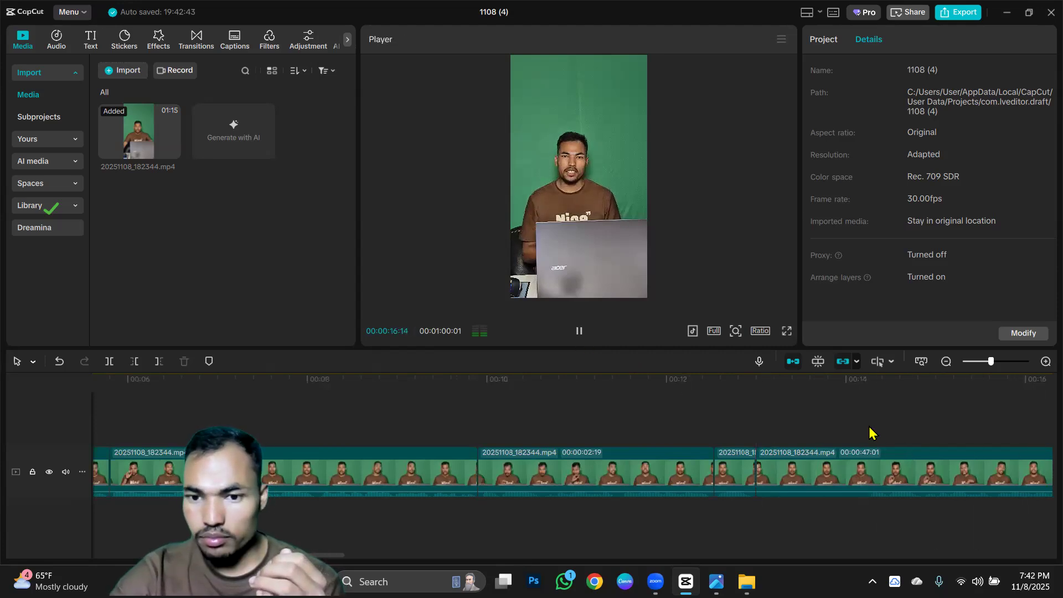
pyautogui.keyDown('ctrl'); pyautogui.scroll(-2, 846, 442); pyautogui.keyUp('ctrl')
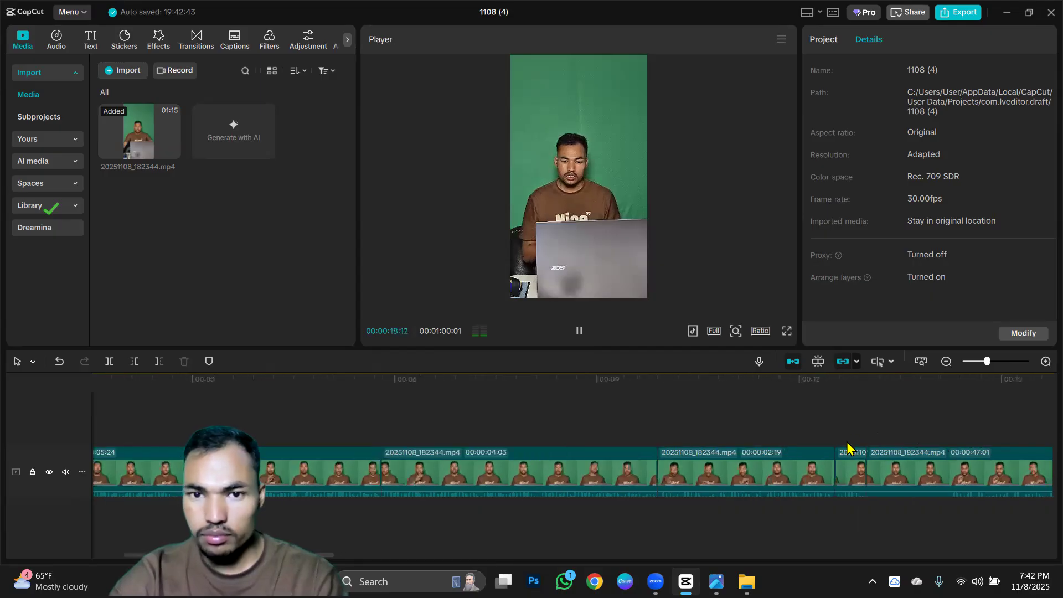
pyautogui.scroll(-2, 846, 441)
pyautogui.scroll(3, 830, 440)
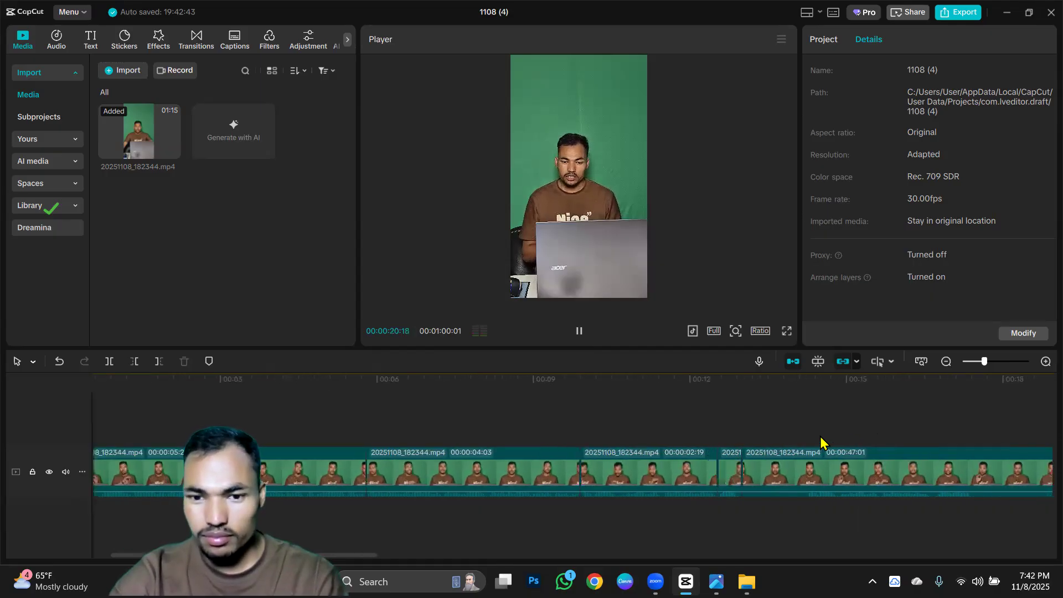
pyautogui.scroll(1, 463, 389)
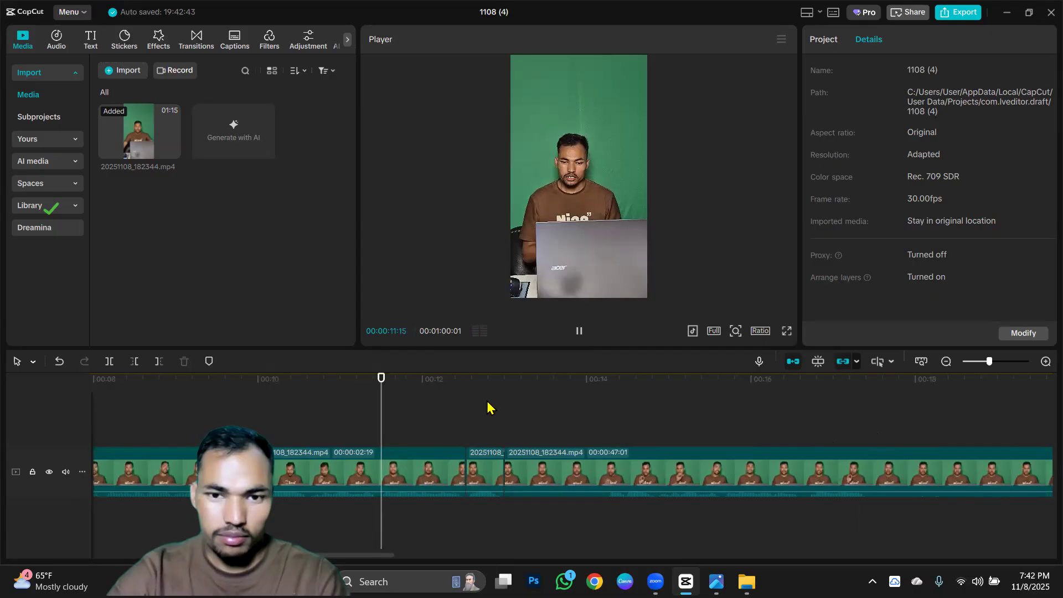
pyautogui.click(485, 468)
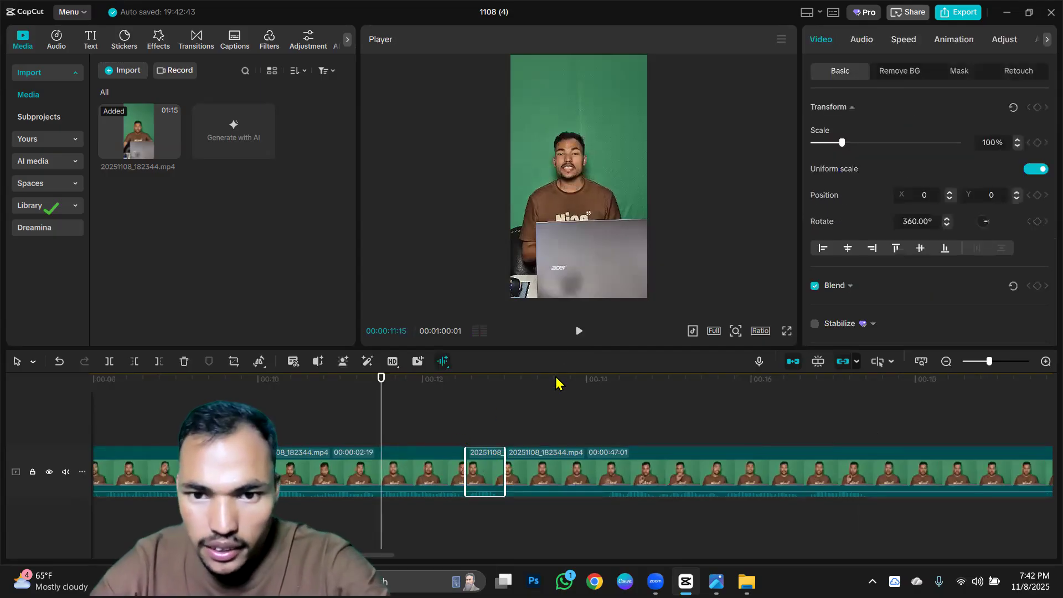
pyautogui.click(579, 332)
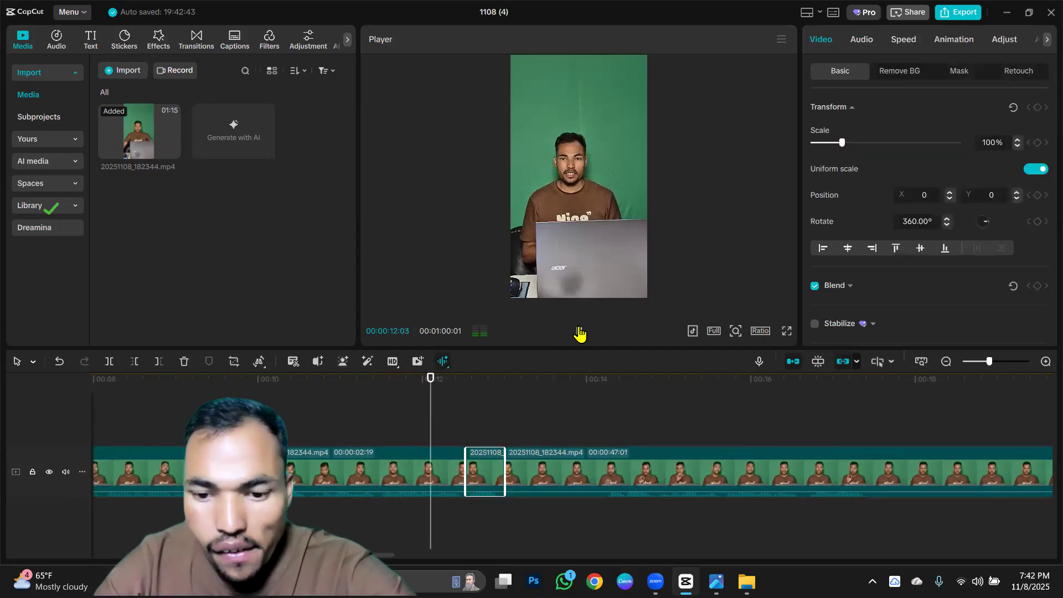
pyautogui.click(424, 462)
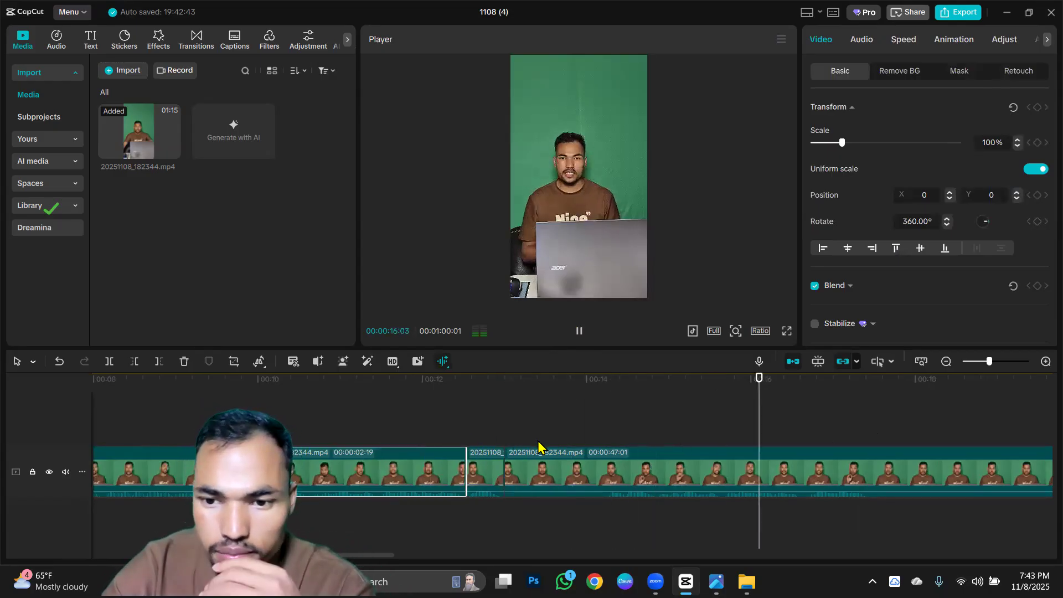
pyautogui.click(607, 427)
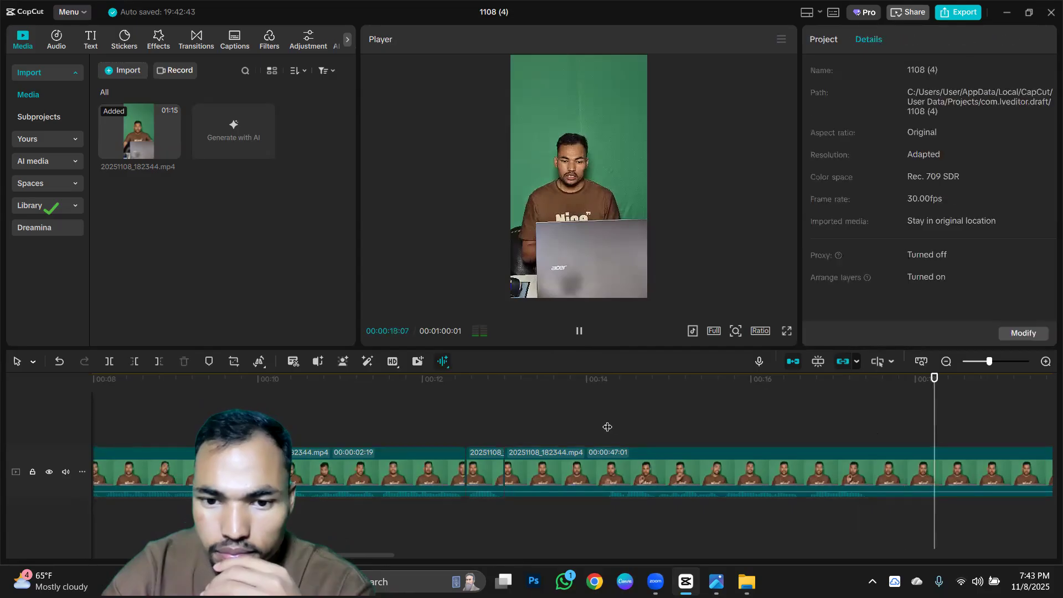
pyautogui.click(255, 428)
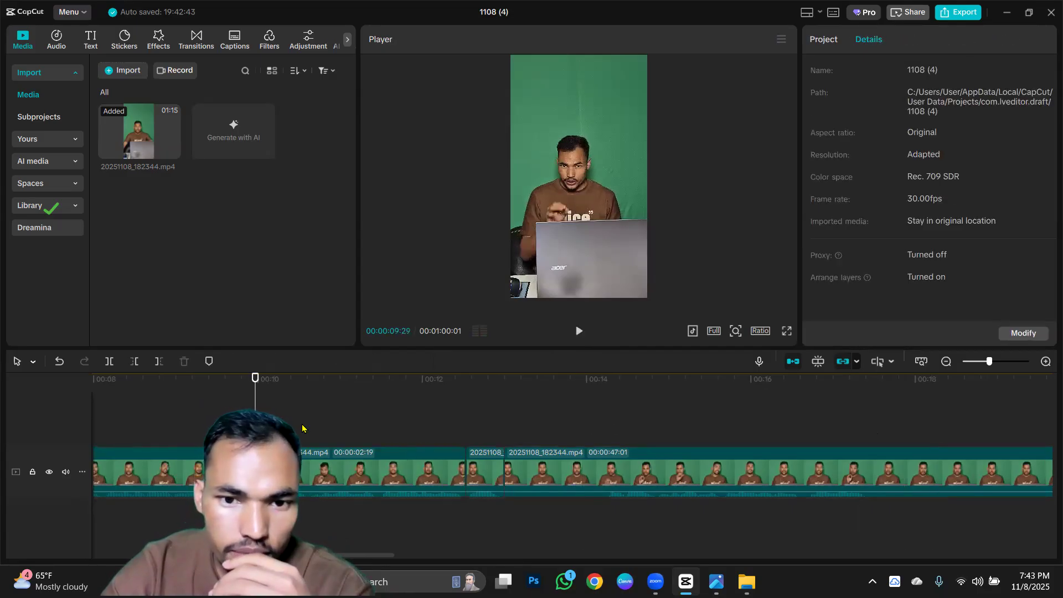
pyautogui.click(579, 331)
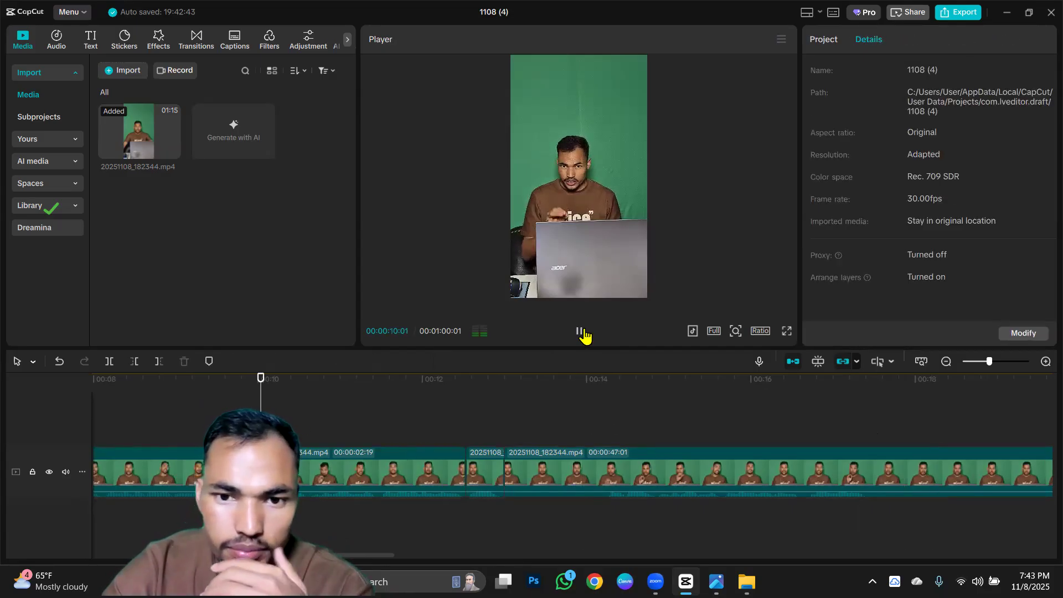
# Delete the 00:00:02:19 segment and the short segment that follows it from the timeline.
pyautogui.click(399, 482)
pyautogui.press('Delete')
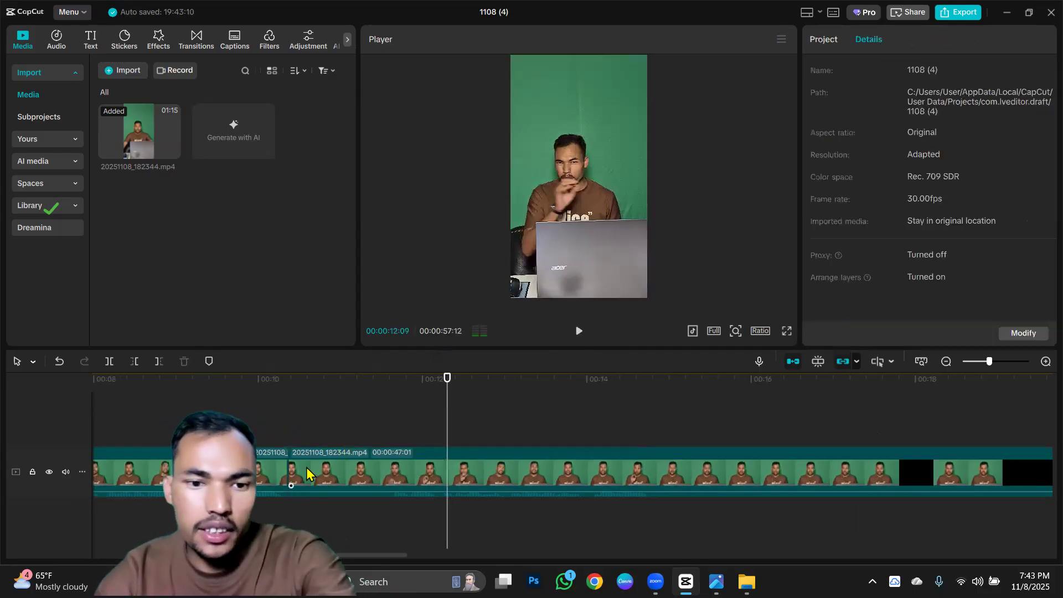
pyautogui.click(274, 470)
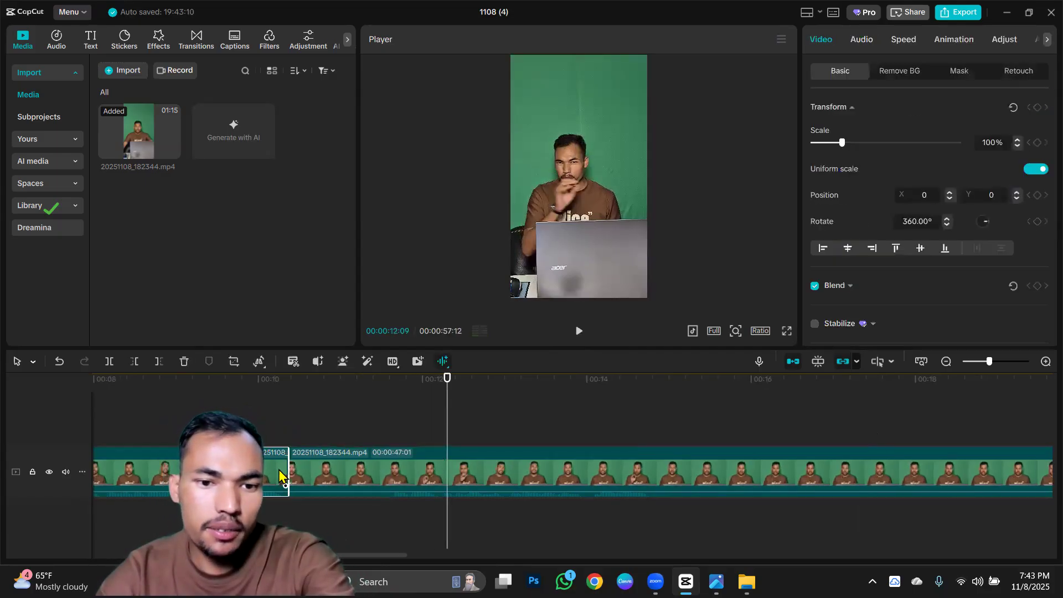
pyautogui.press('Delete')
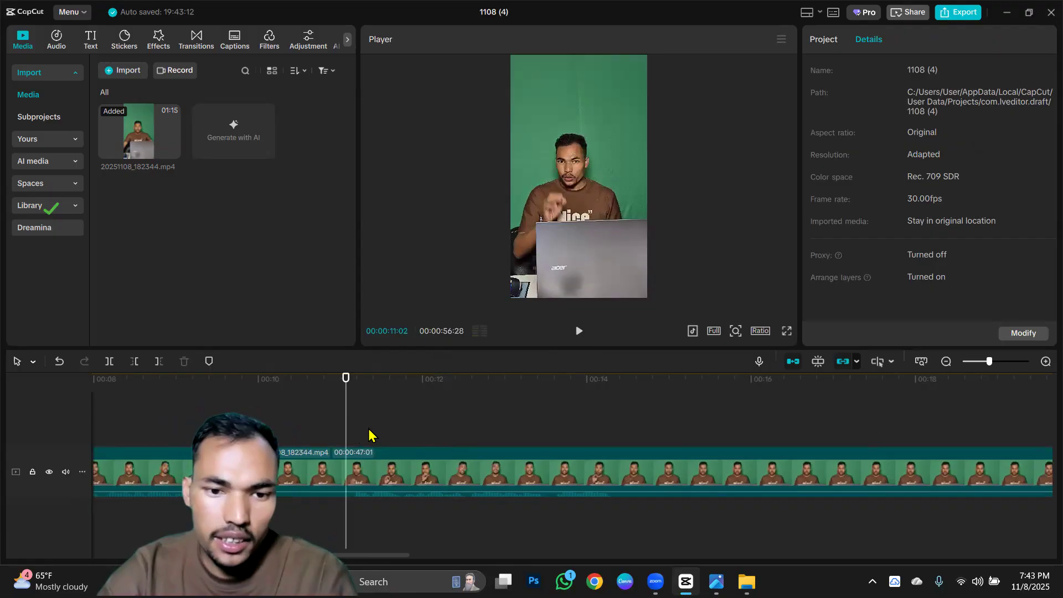
# Play the last segment to find where talking resumes and trim away its footage before 00:00:11:05.
pyautogui.scroll(2, 368, 433)
pyautogui.click(576, 331)
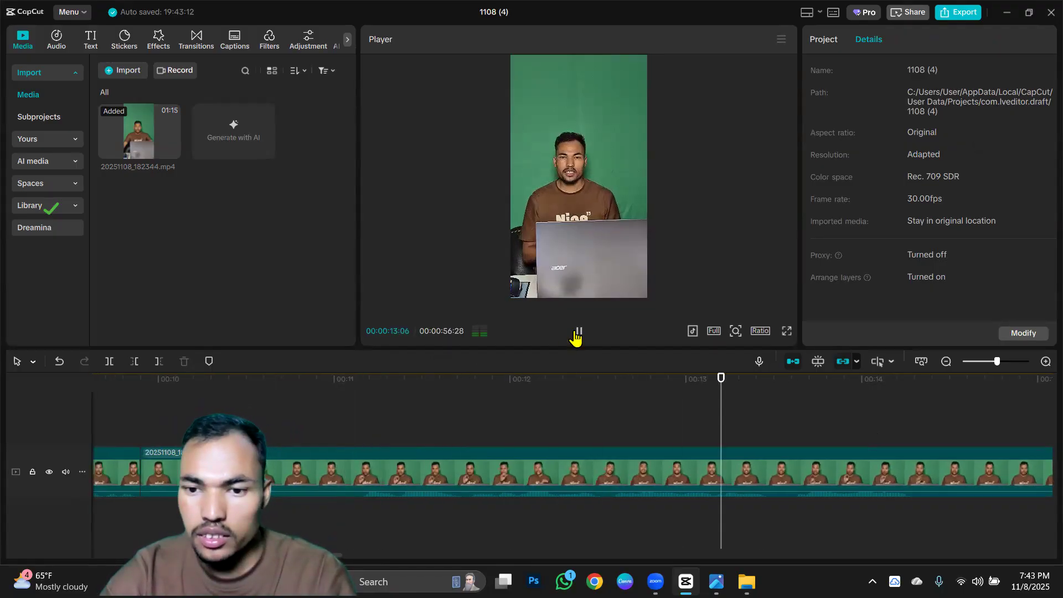
pyautogui.click(361, 420)
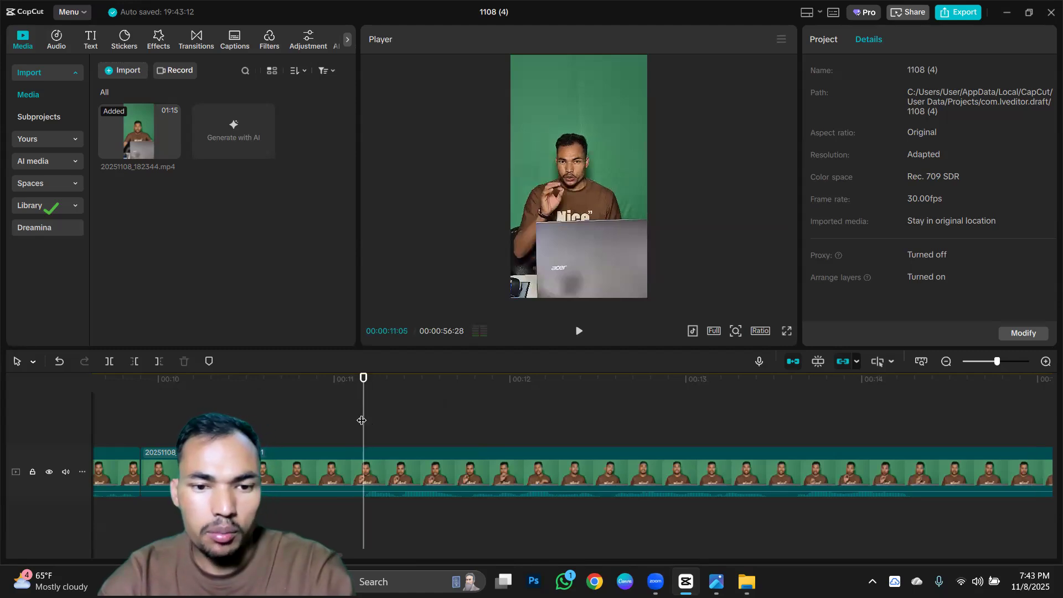
pyautogui.press('q')
# Split the last segment at 00:00:12:07 and trim away the few frames of pause right after the cut.
pyautogui.scroll(-2, 362, 420)
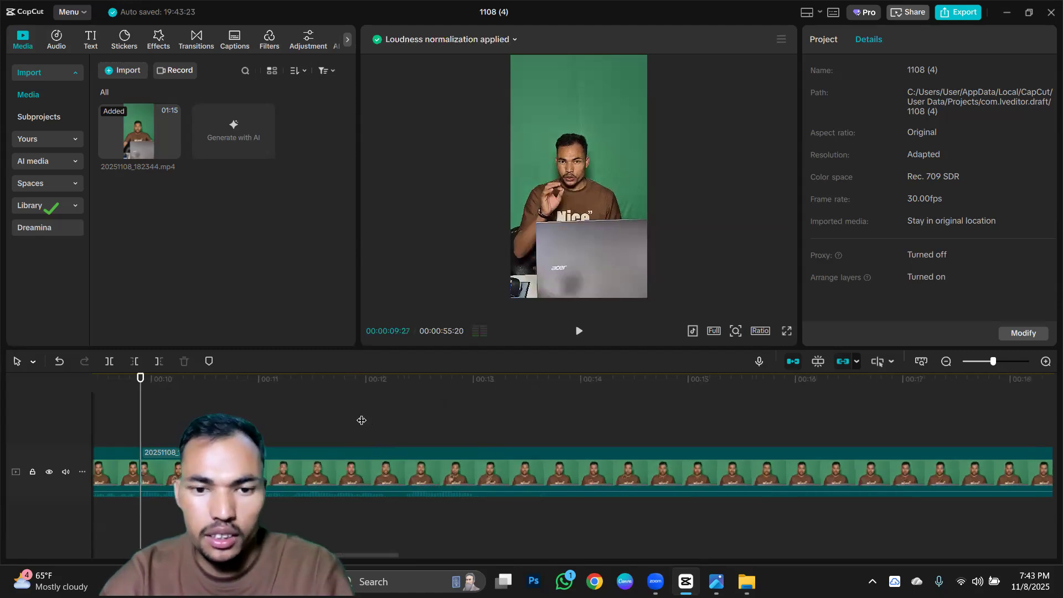
pyautogui.scroll(-1, 362, 420)
pyautogui.scroll(2, 374, 441)
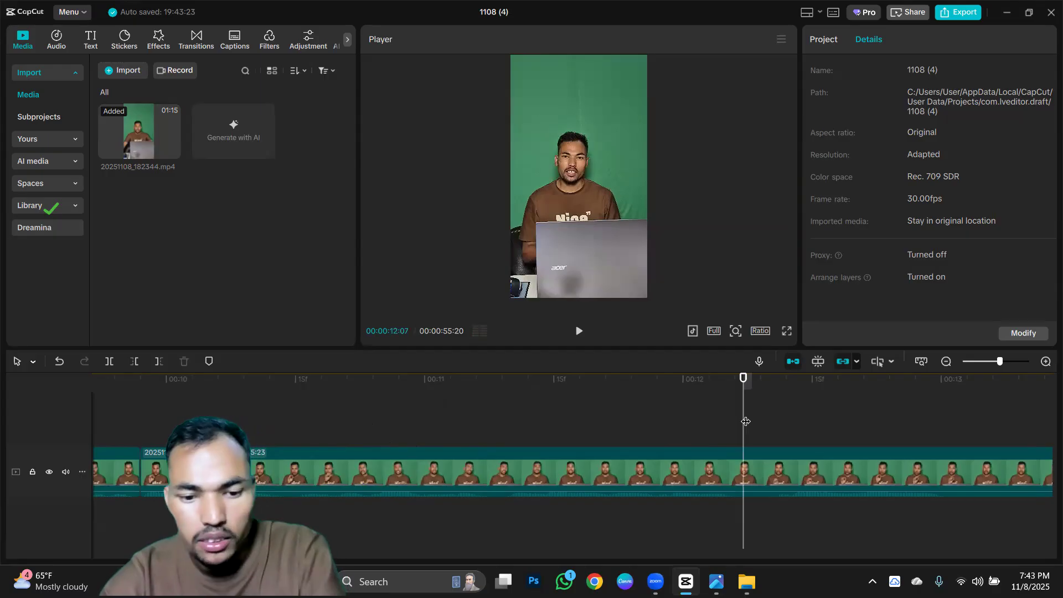
pyautogui.hotkey('ctrl', 'b')
pyautogui.click(762, 417)
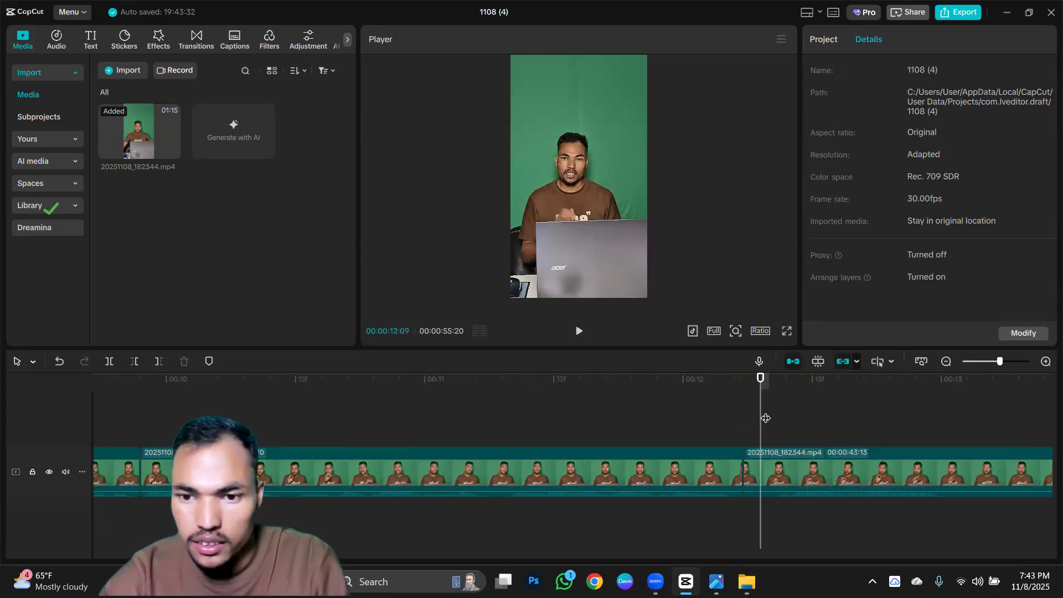
pyautogui.click(768, 419)
pyautogui.press('q')
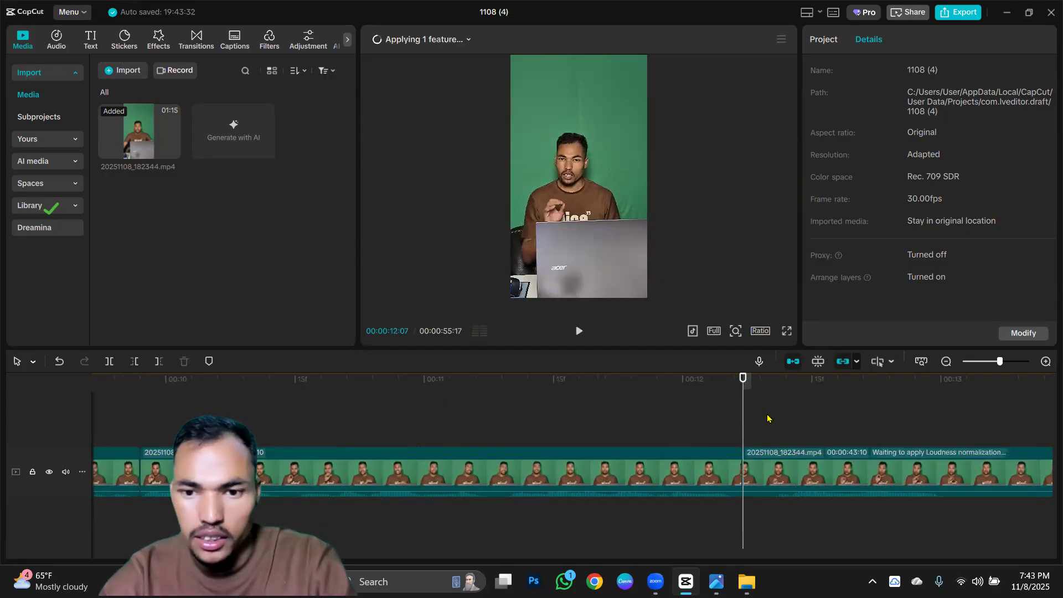
# Split the last segment at 00:00:12:28, at the end of the next spoken phrase.
pyautogui.hotkey('ctrl', '-')
pyautogui.hotkey('ctrl', '-')
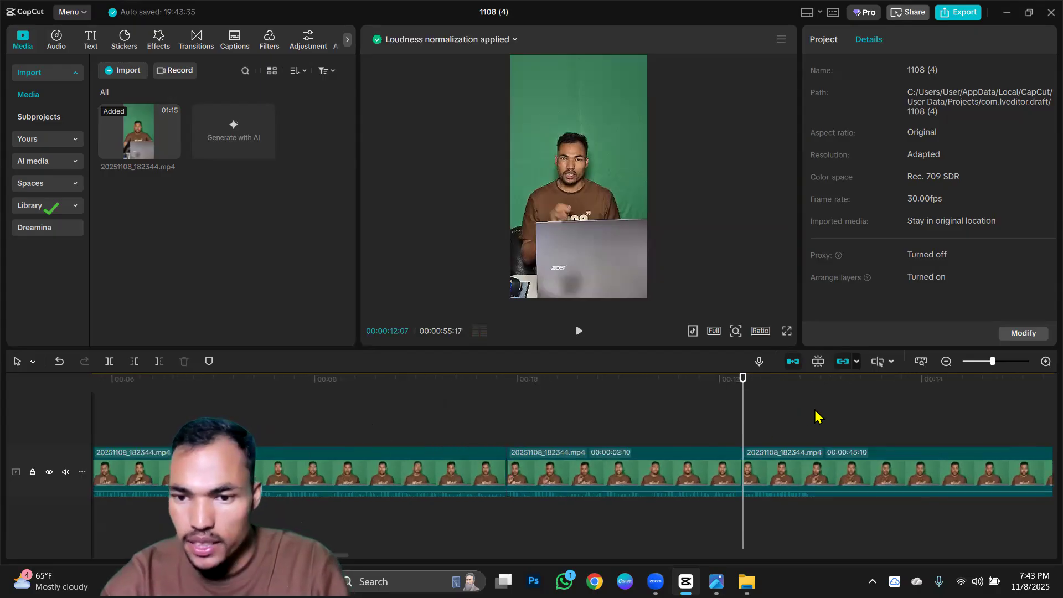
pyautogui.click(815, 416)
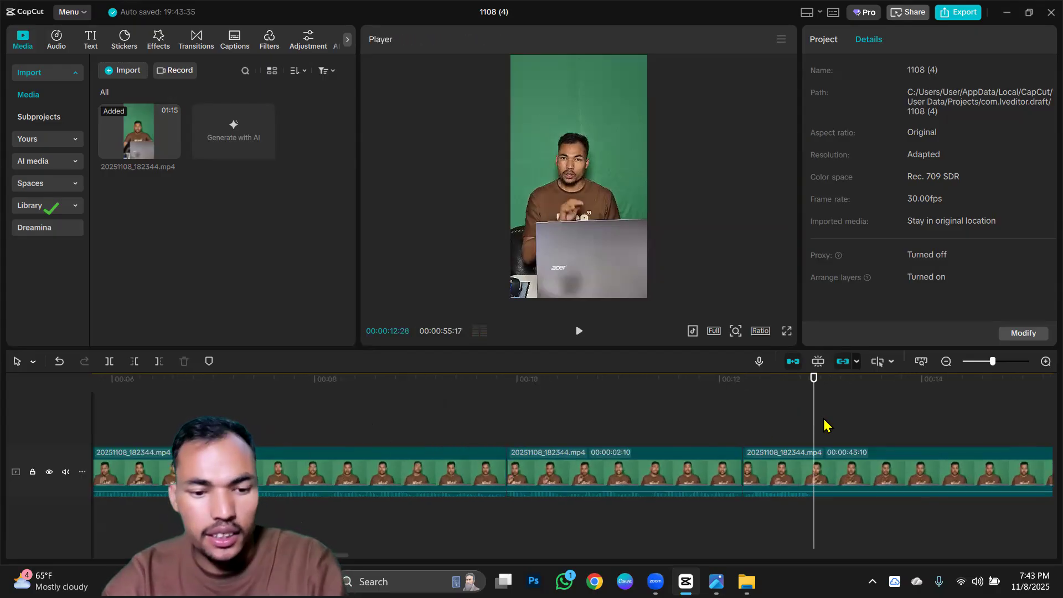
pyautogui.hotkey('ctrl', 'b')
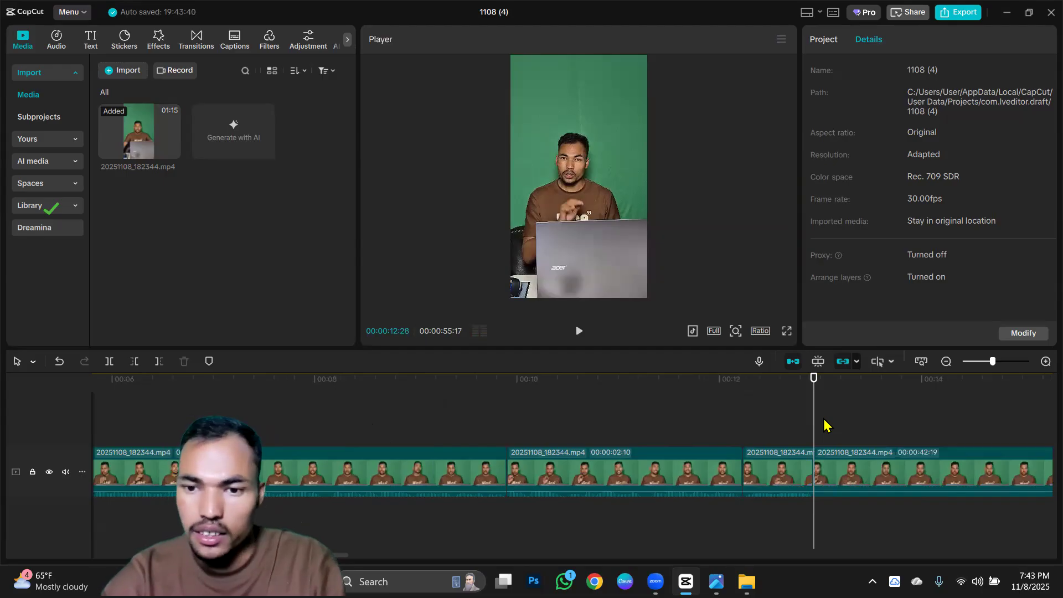
# Find where talking resumes in the last segment and trim away its footage before about 00:00:22:13.
pyautogui.hotkey('ctrl', '-')
pyautogui.moveTo(404, 558); pyautogui.dragTo(604, 556)
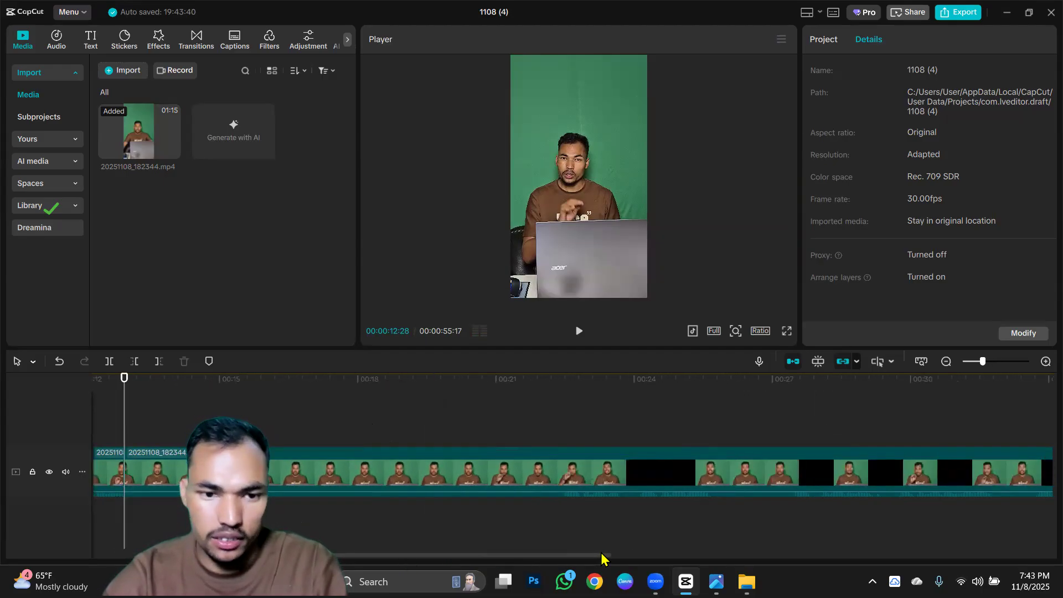
pyautogui.click(559, 416)
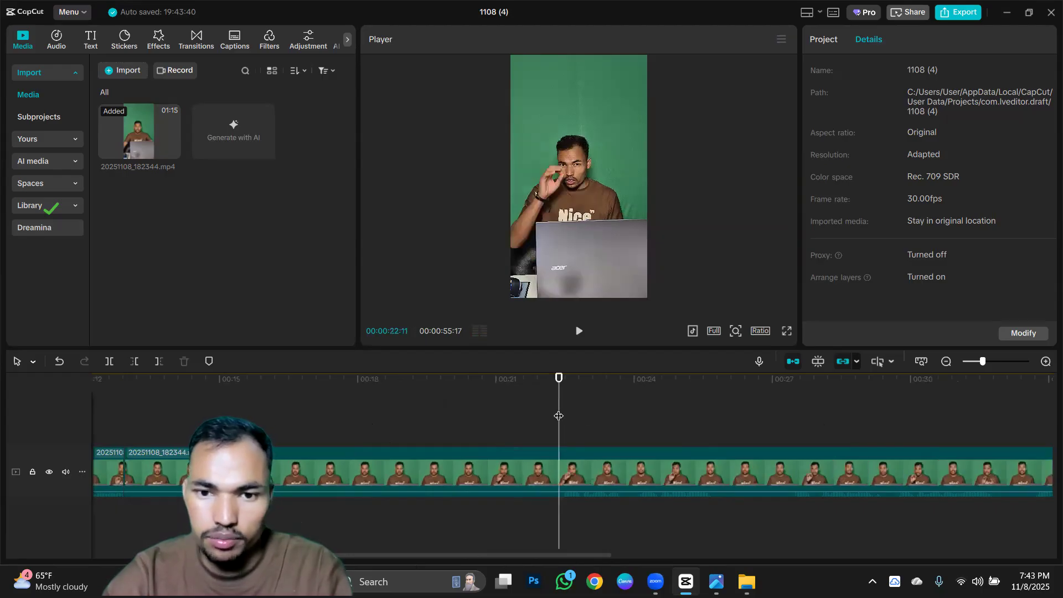
pyautogui.scroll(5, 558, 416)
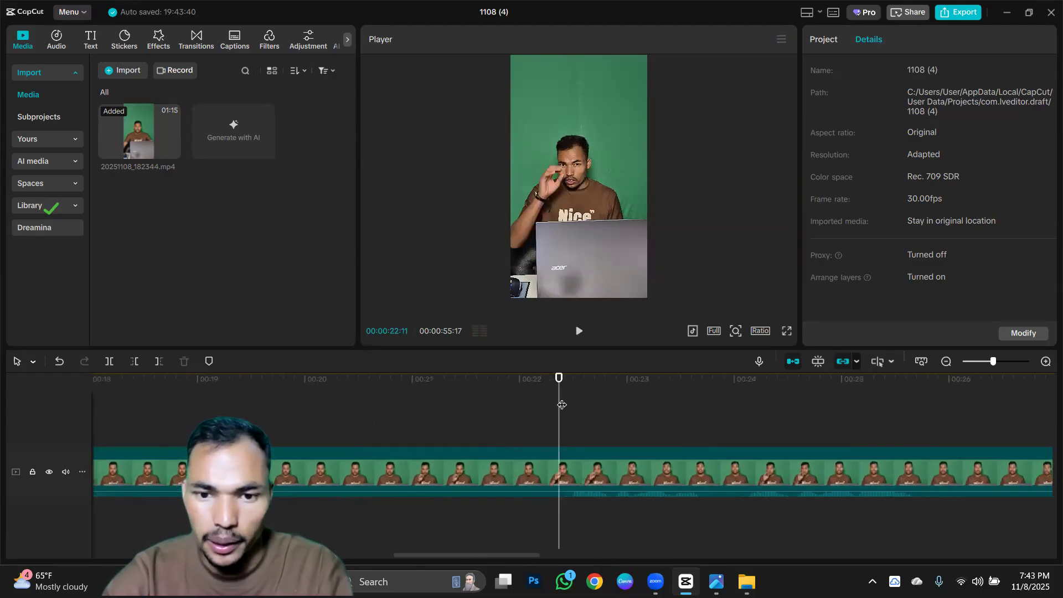
pyautogui.click(569, 420)
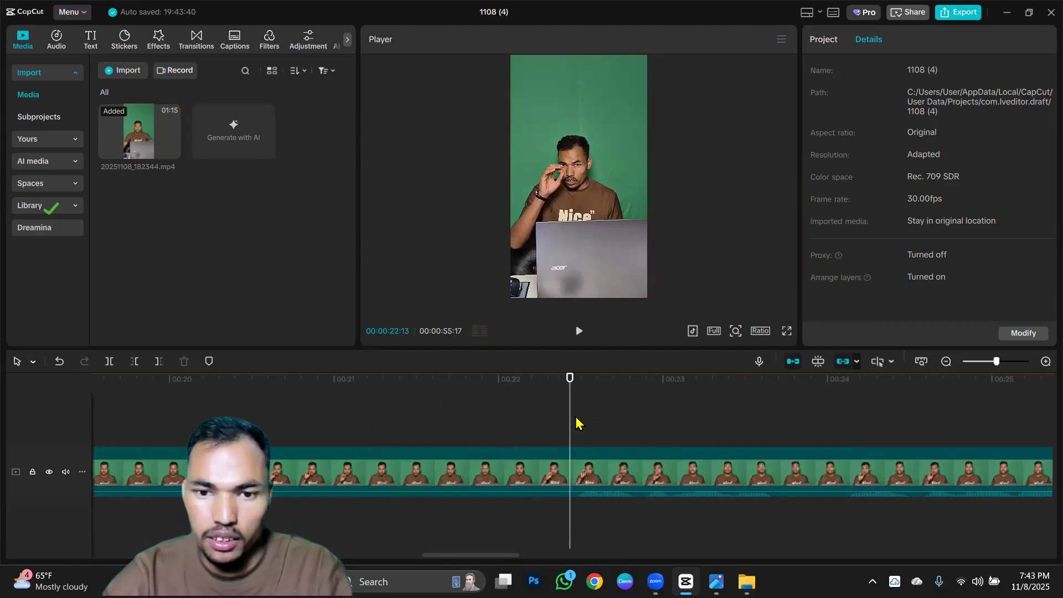
pyautogui.click(576, 423)
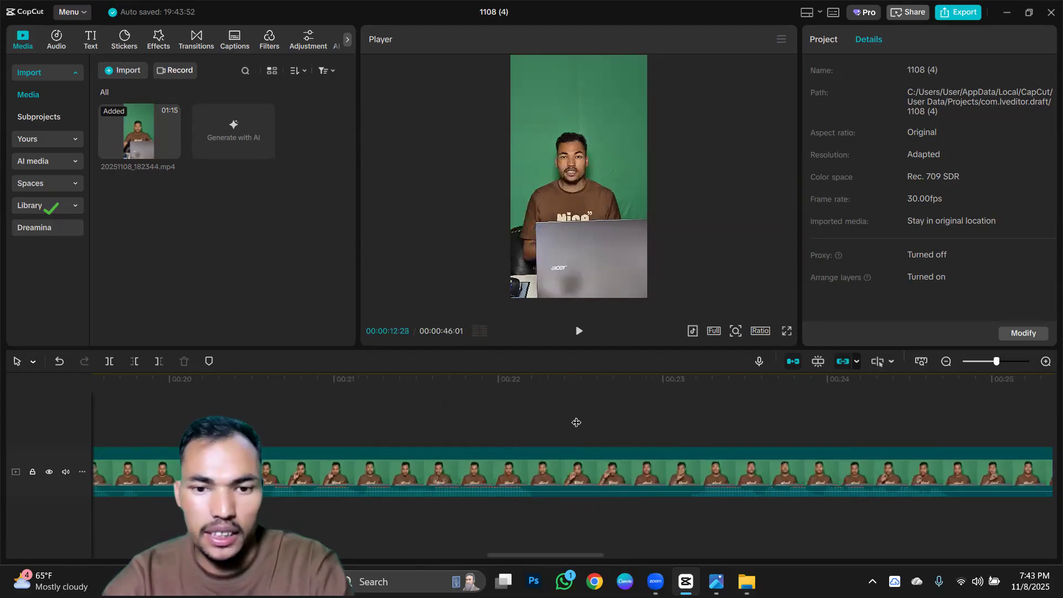
# Play the last segment to locate the better take and trim away the footage before about 00:00:20:04.
pyautogui.hscroll(6, 573, 422)
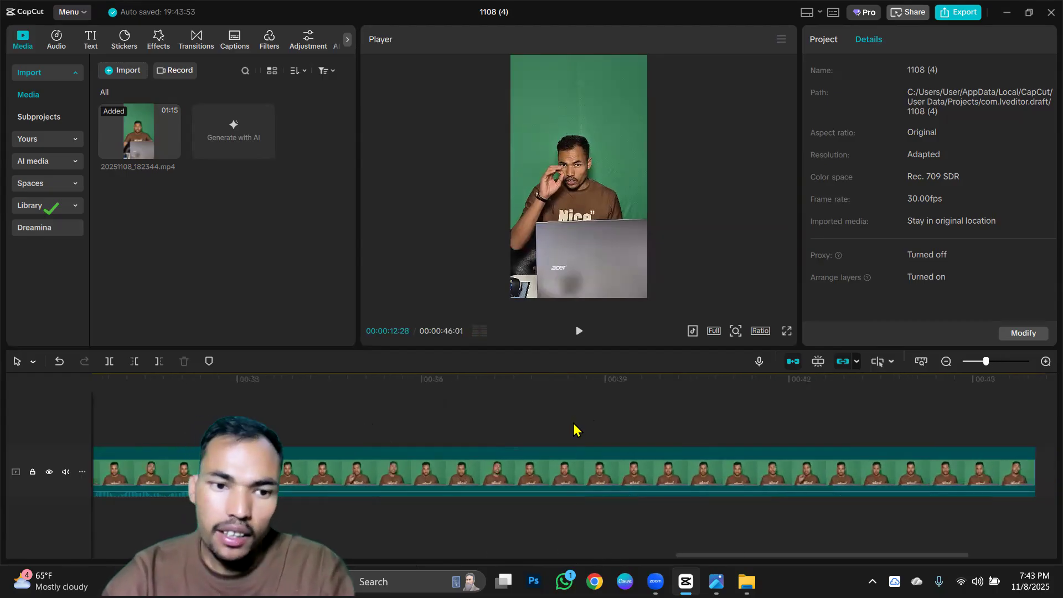
pyautogui.scroll(-5, 573, 430)
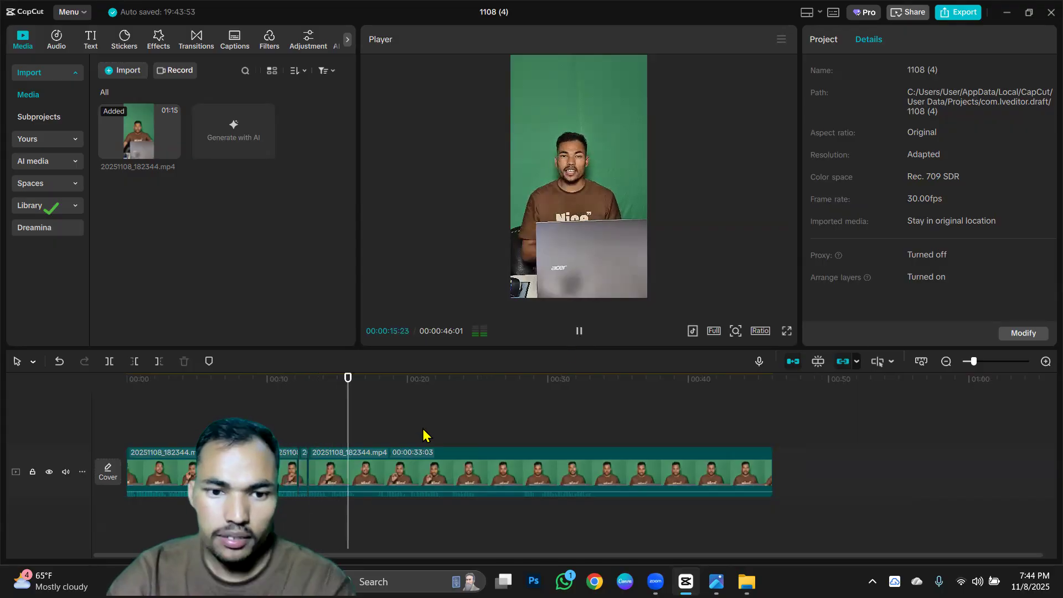
pyautogui.scroll(5, 418, 446)
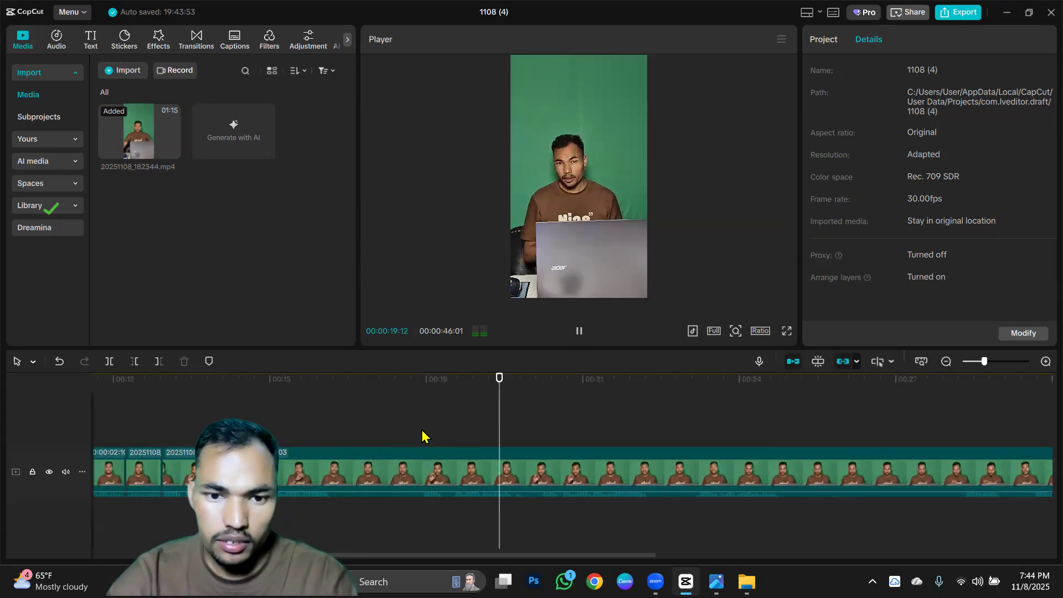
pyautogui.click(421, 435)
pyautogui.click(577, 331)
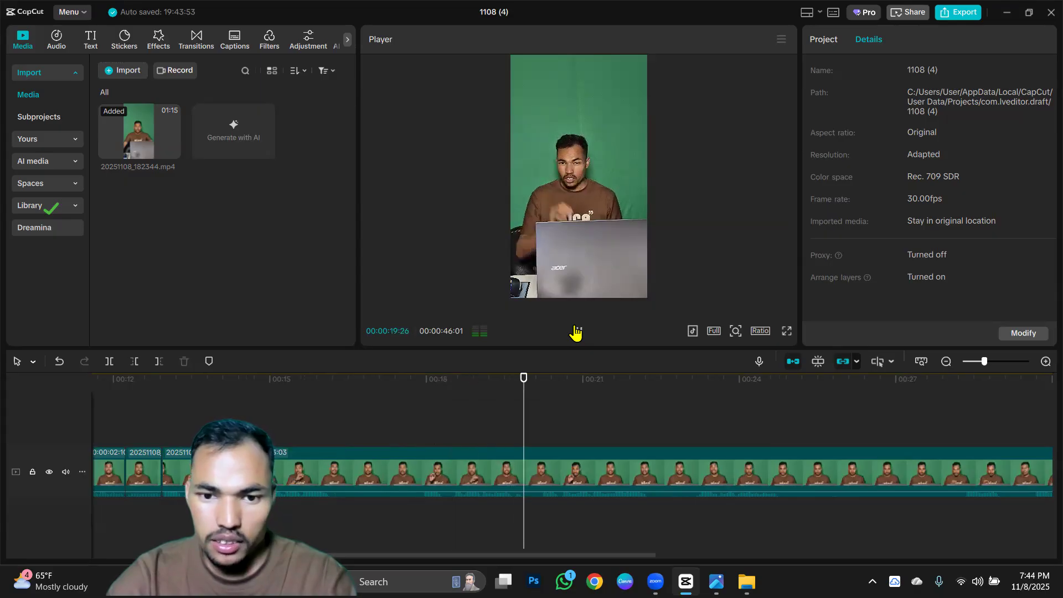
pyautogui.scroll(2, 540, 418)
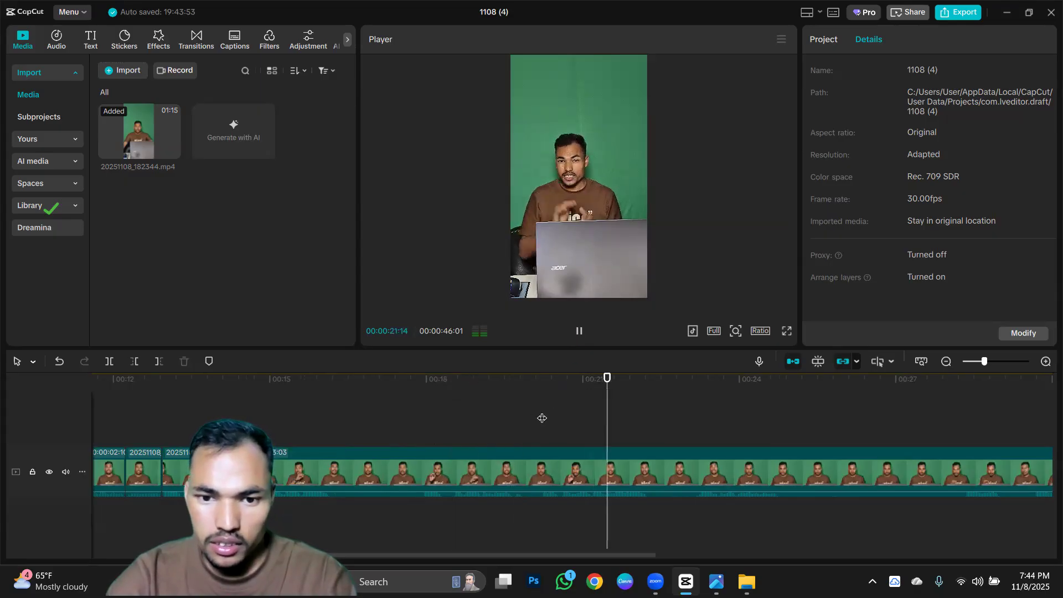
pyautogui.click(540, 418)
pyautogui.scroll(3, 541, 417)
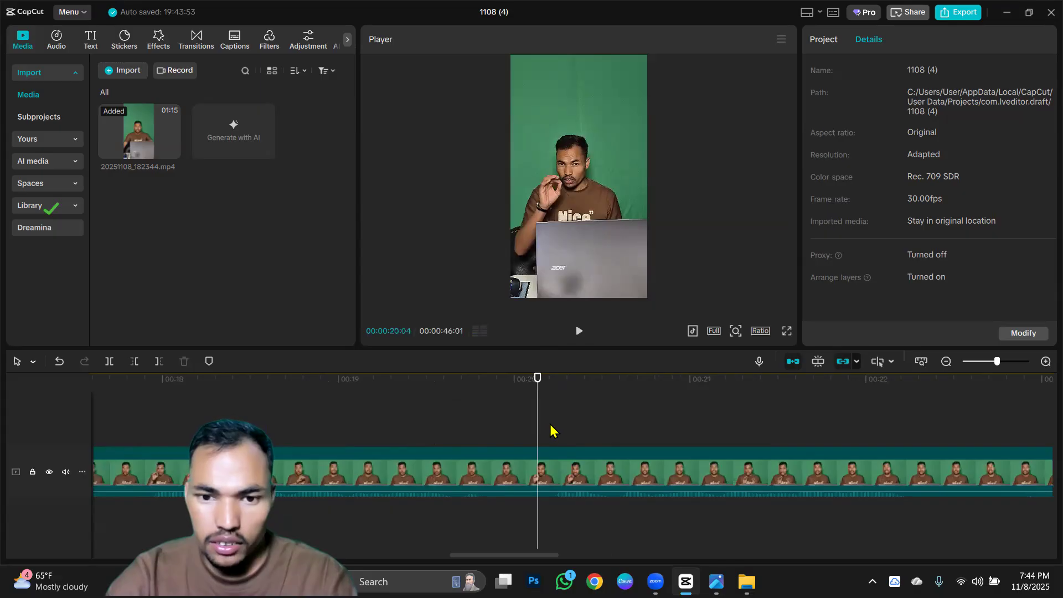
pyautogui.press('q')
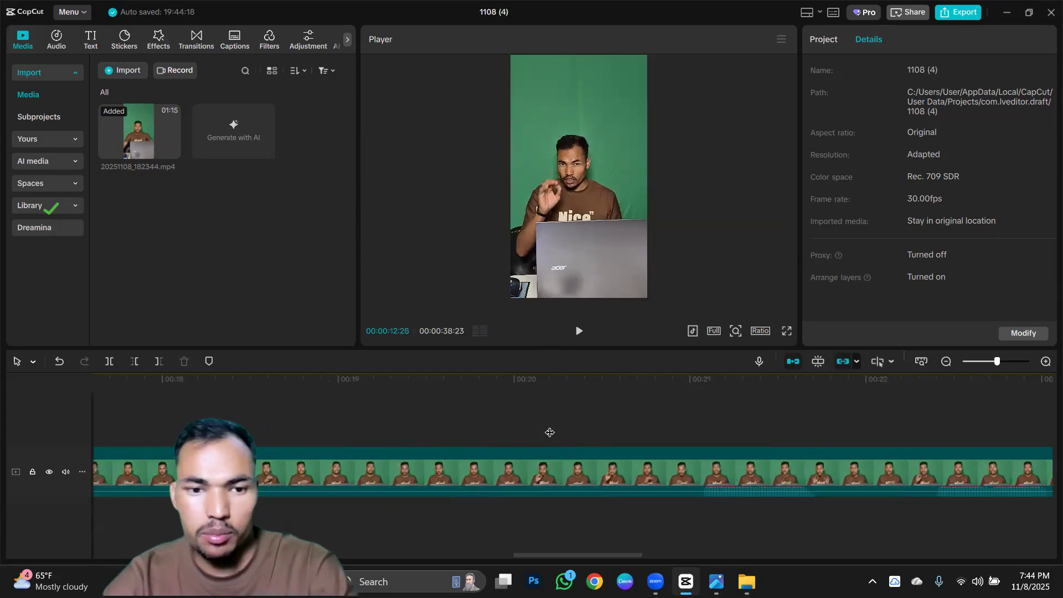
# Play back from 00:00:09:27, split the last segment at 00:00:15:00 and trim away the pause up to 00:00:15:25.
pyautogui.scroll(-3, 549, 435)
pyautogui.scroll(-2, 547, 439)
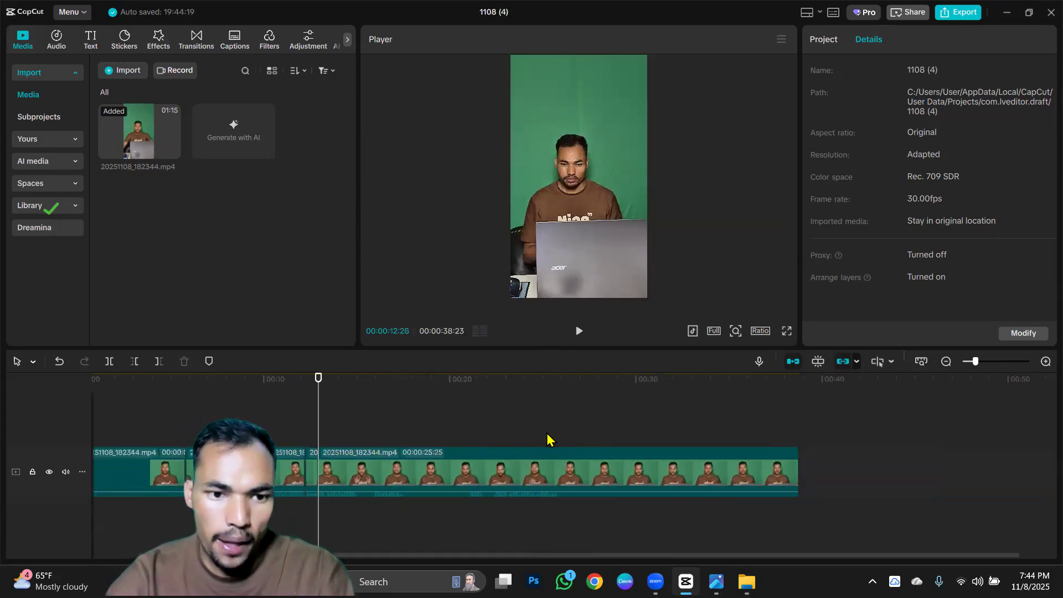
pyautogui.click(262, 409)
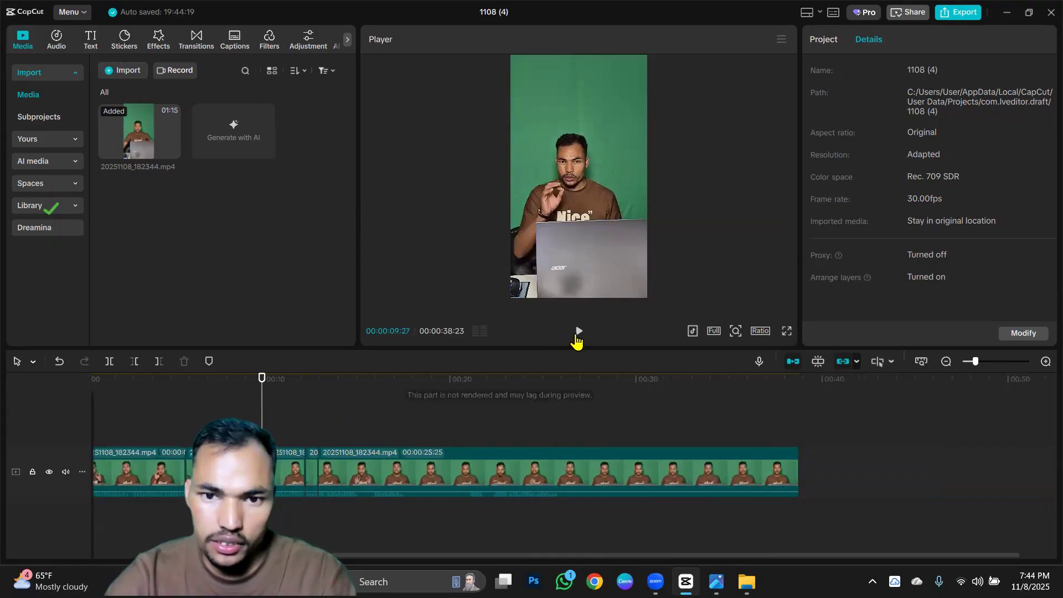
pyautogui.click(576, 334)
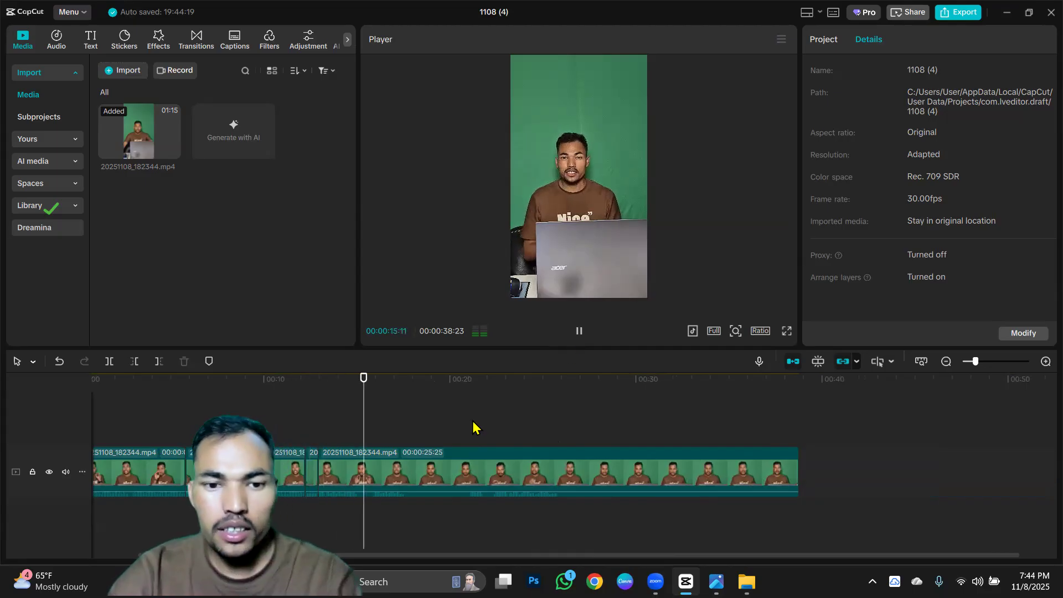
pyautogui.scroll(2, 474, 426)
pyautogui.scroll(2, 474, 426)
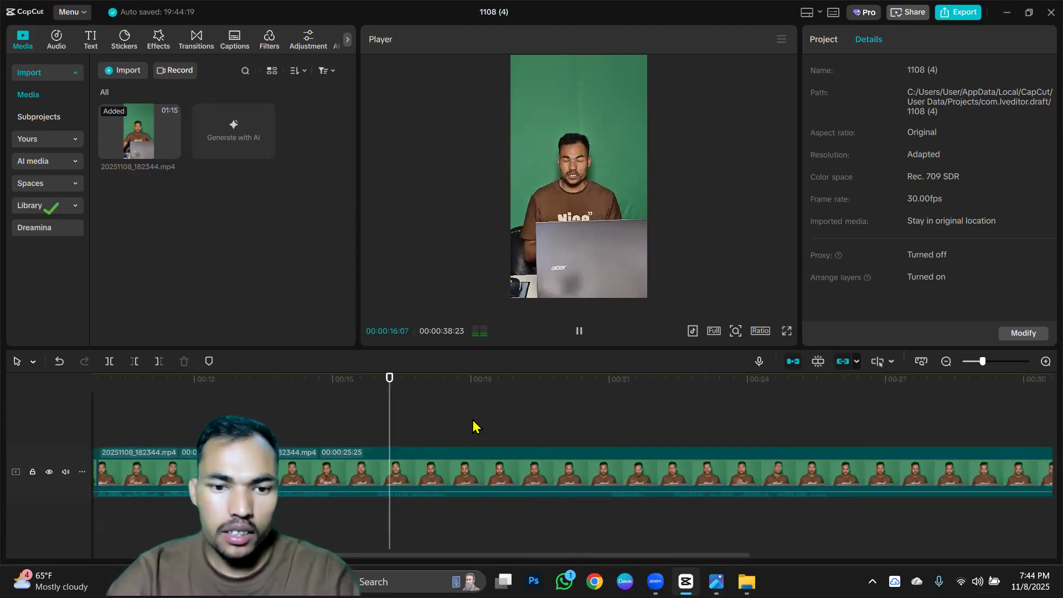
pyautogui.click(320, 422)
pyautogui.scroll(3, 322, 421)
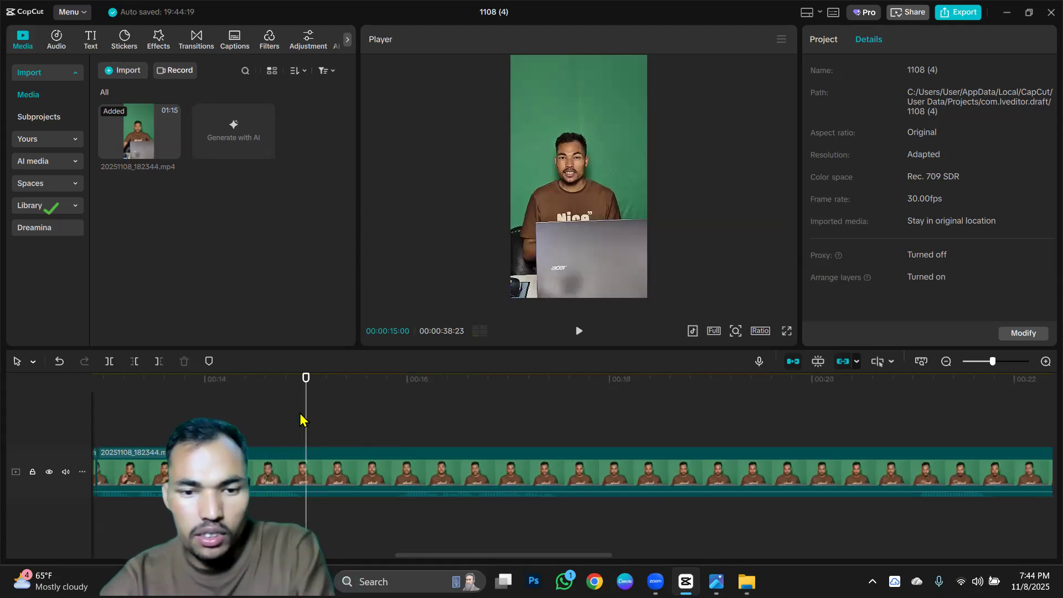
pyautogui.hotkey('ctrl', 'b')
pyautogui.click(389, 426)
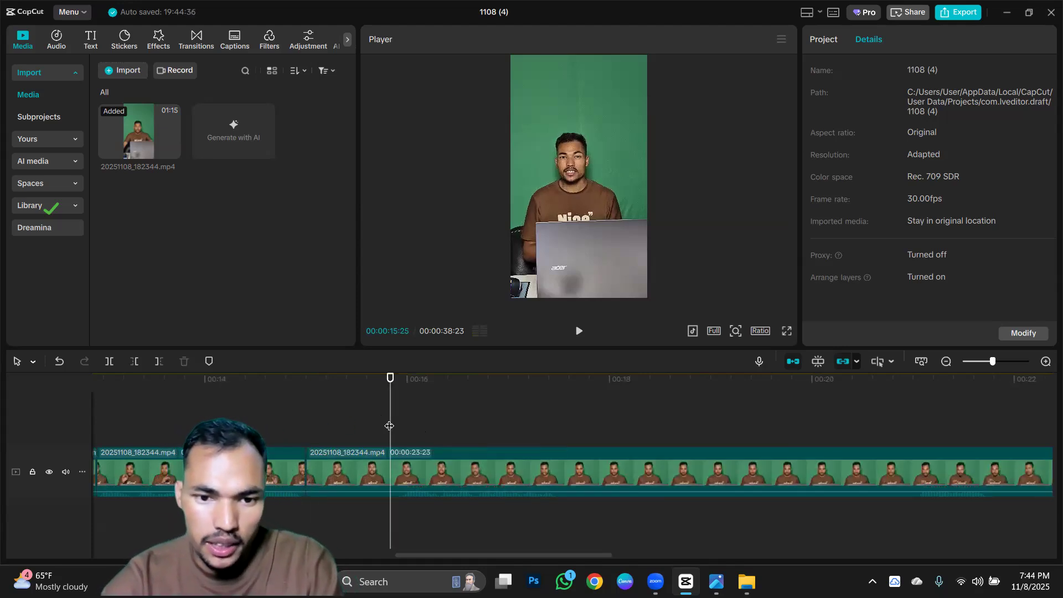
pyautogui.press('q')
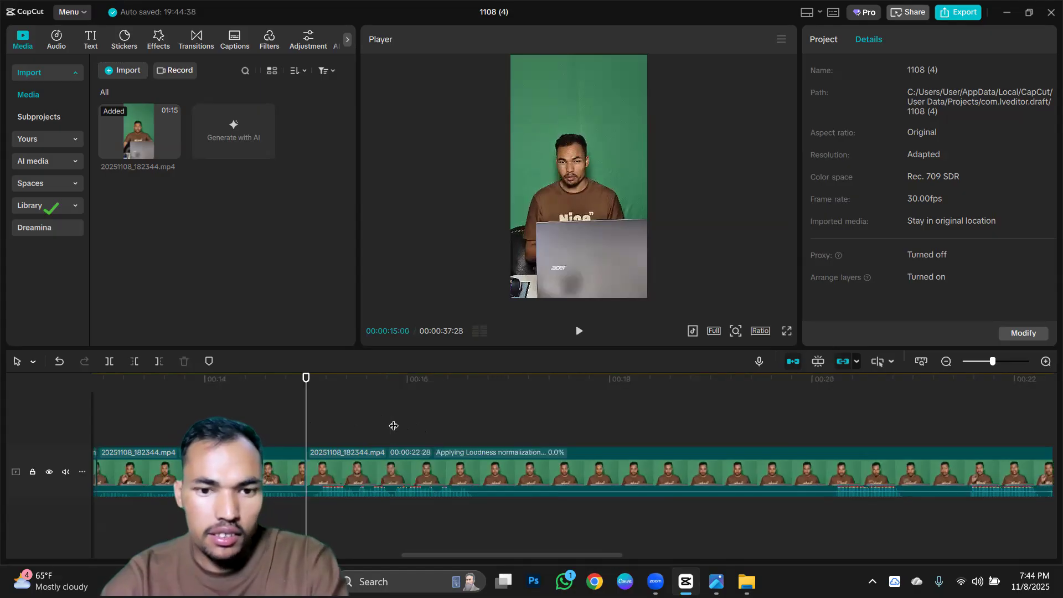
# Review the phrase after the 00:00:15:00 cut and split the last segment at 00:00:16:20.
pyautogui.click(473, 426)
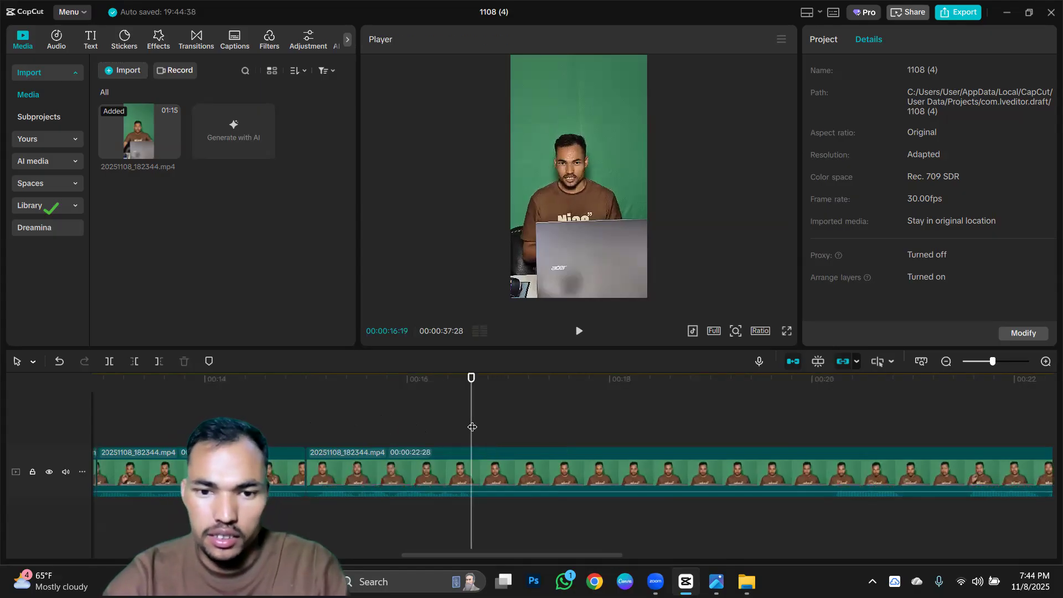
pyautogui.click(323, 418)
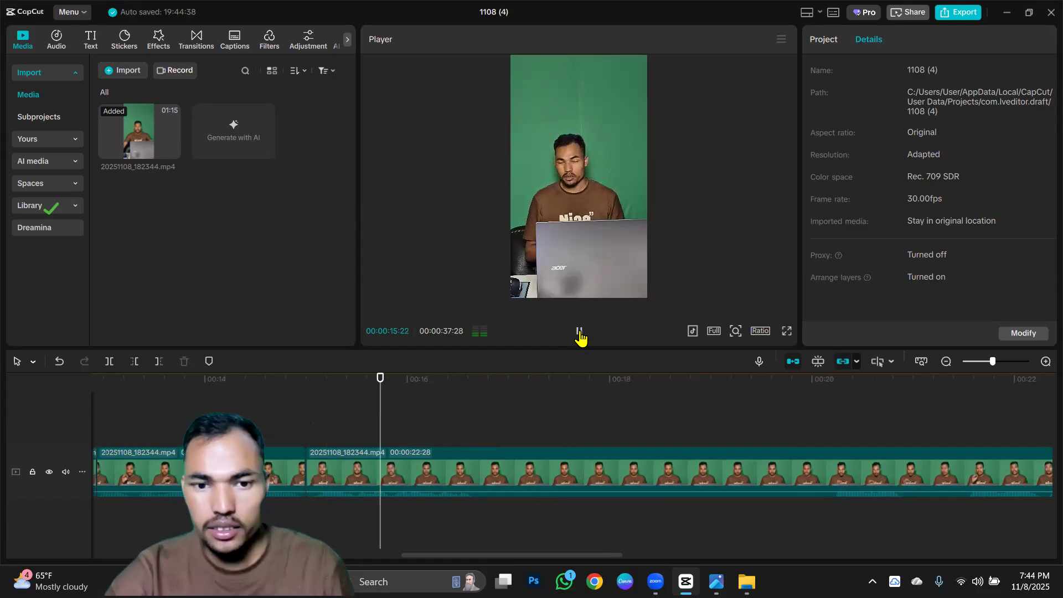
pyautogui.click(474, 418)
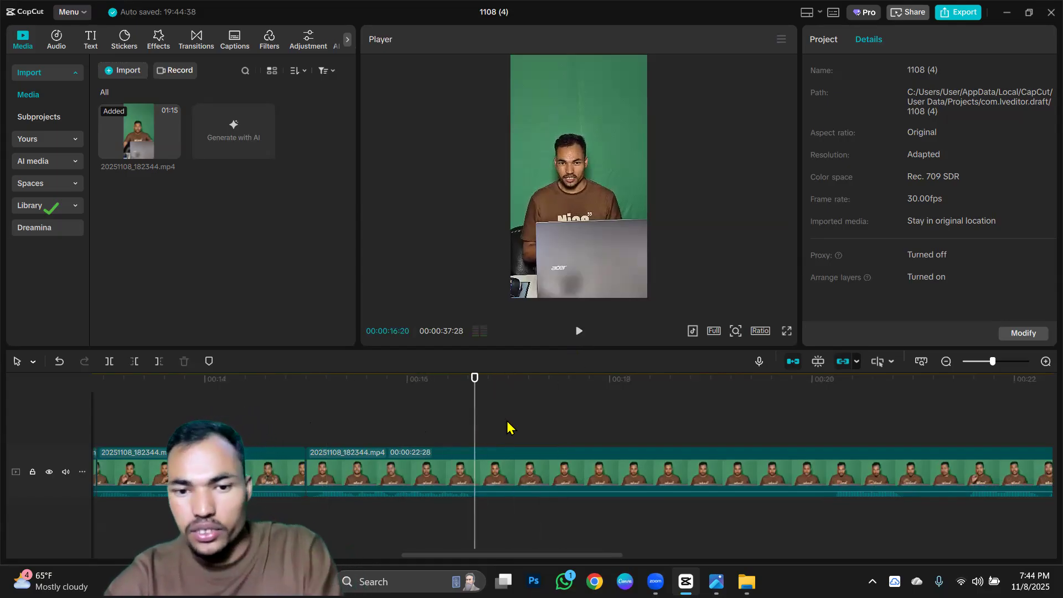
pyautogui.hotkey('ctrl', 'b')
# Play the last segment from 00:00:20:08 to find the repeated take and trim away its footage before 00:00:21:16.
pyautogui.scroll(-1, 518, 425)
pyautogui.click(682, 427)
pyautogui.click(695, 429)
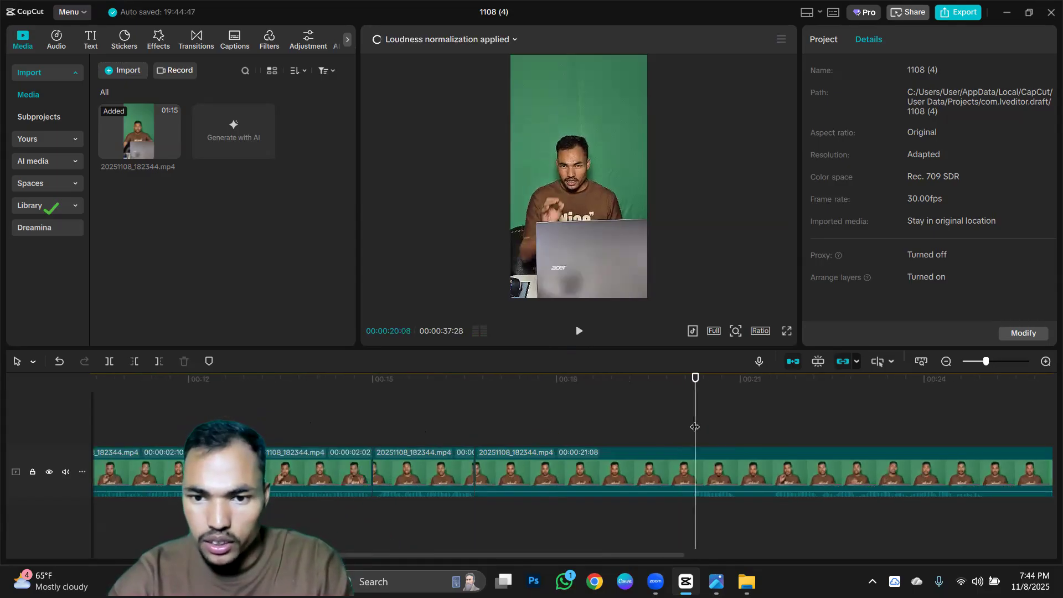
pyautogui.click(579, 332)
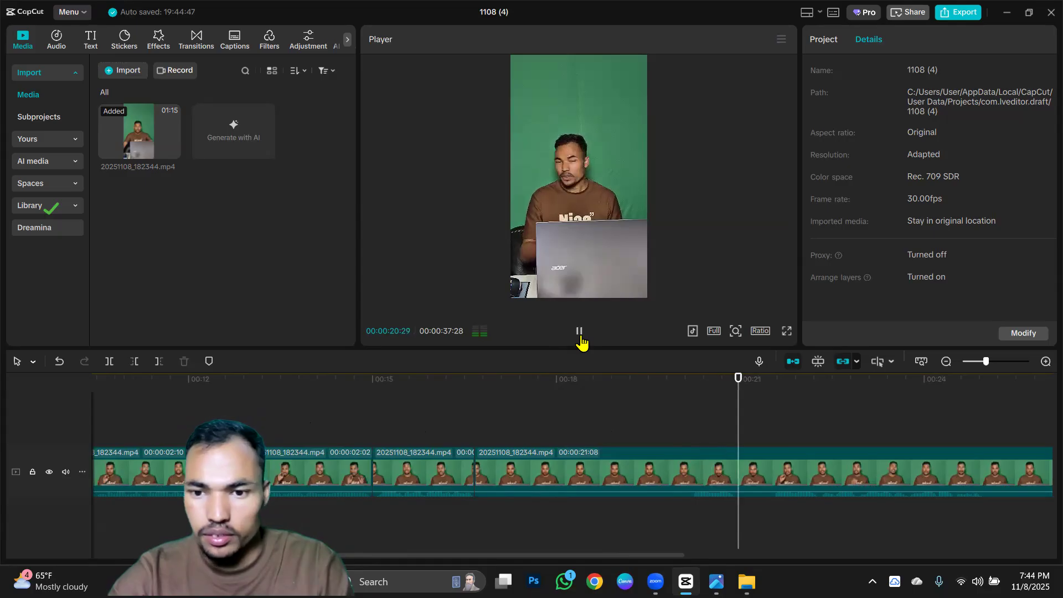
pyautogui.click(772, 433)
pyautogui.scroll(3, 773, 432)
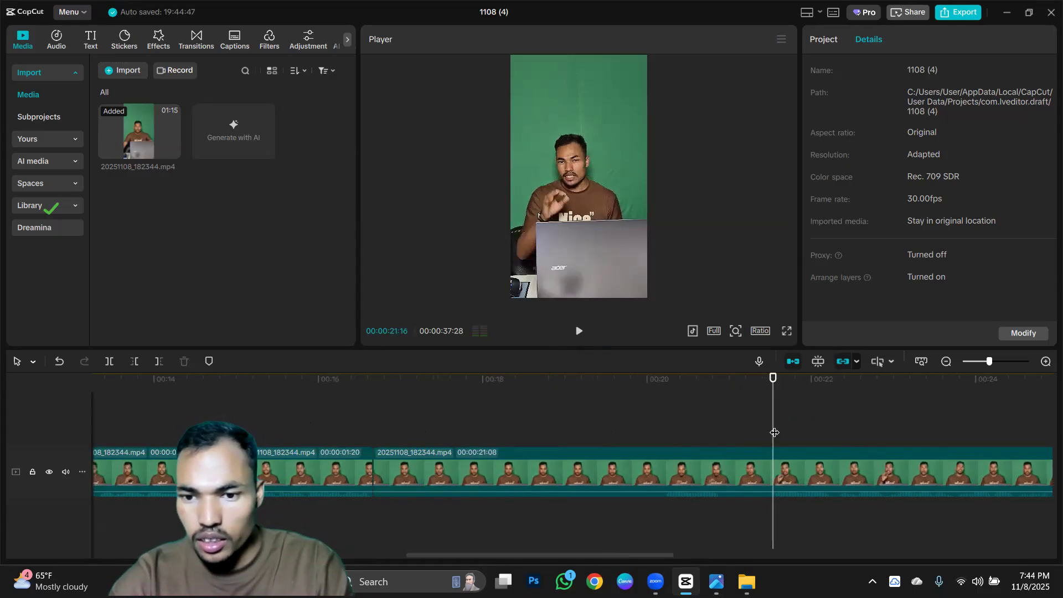
pyautogui.press('q')
# Play the last segment to the end of the talking and trim away everything after 00:00:20:07.
pyautogui.scroll(-1, 663, 462)
pyautogui.scroll(-1, 663, 468)
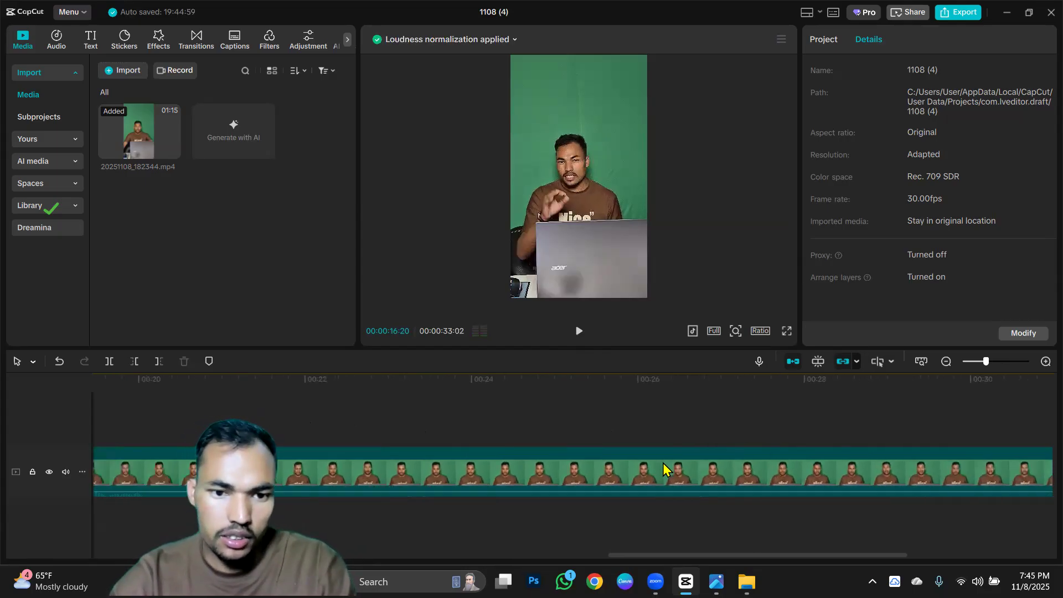
pyautogui.scroll(-1, 663, 467)
pyautogui.scroll(-1, 664, 467)
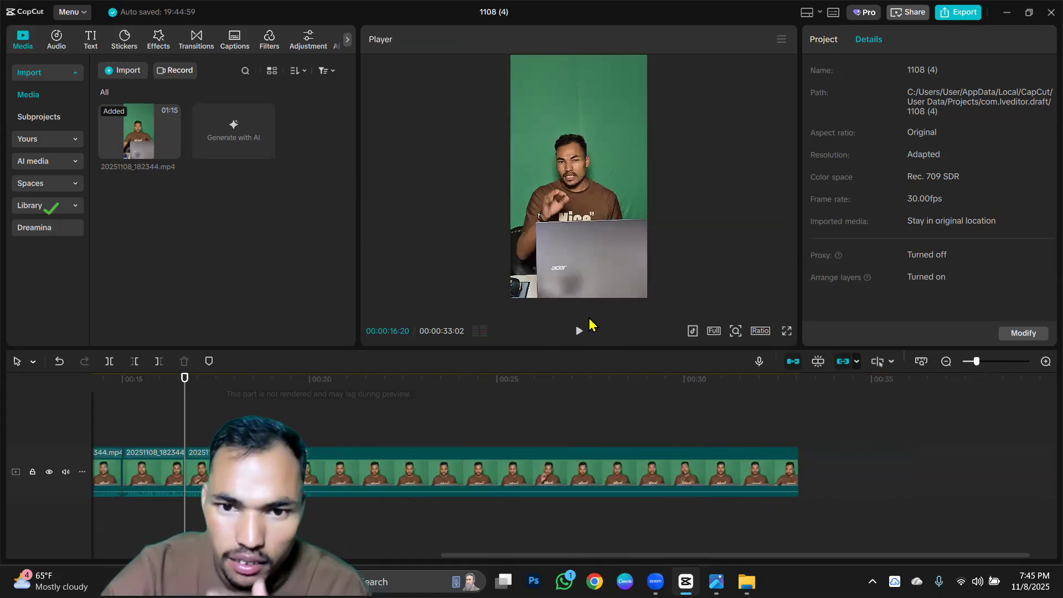
pyautogui.click(581, 335)
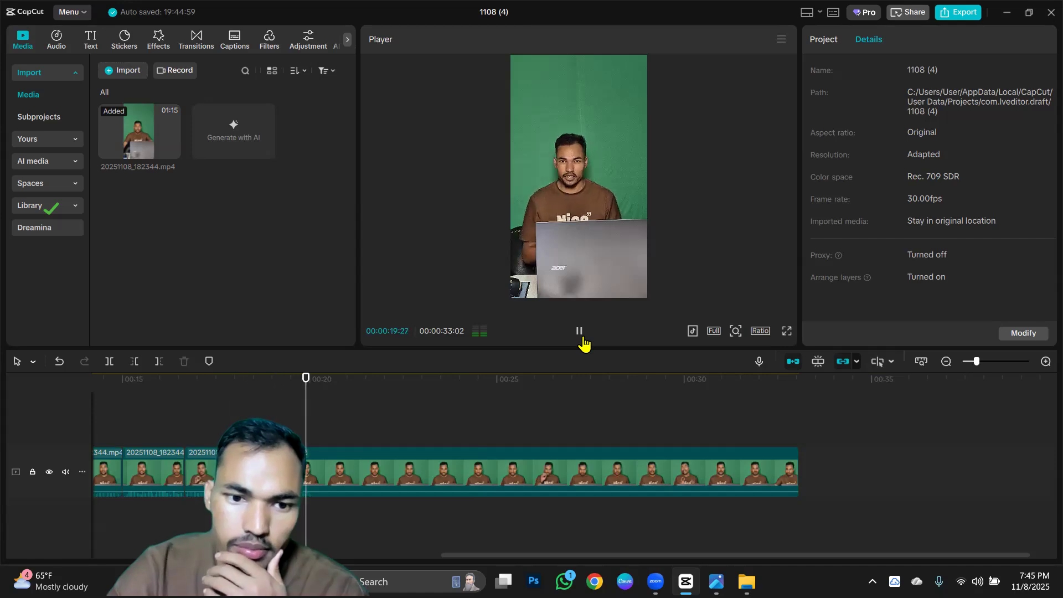
pyautogui.click(581, 340)
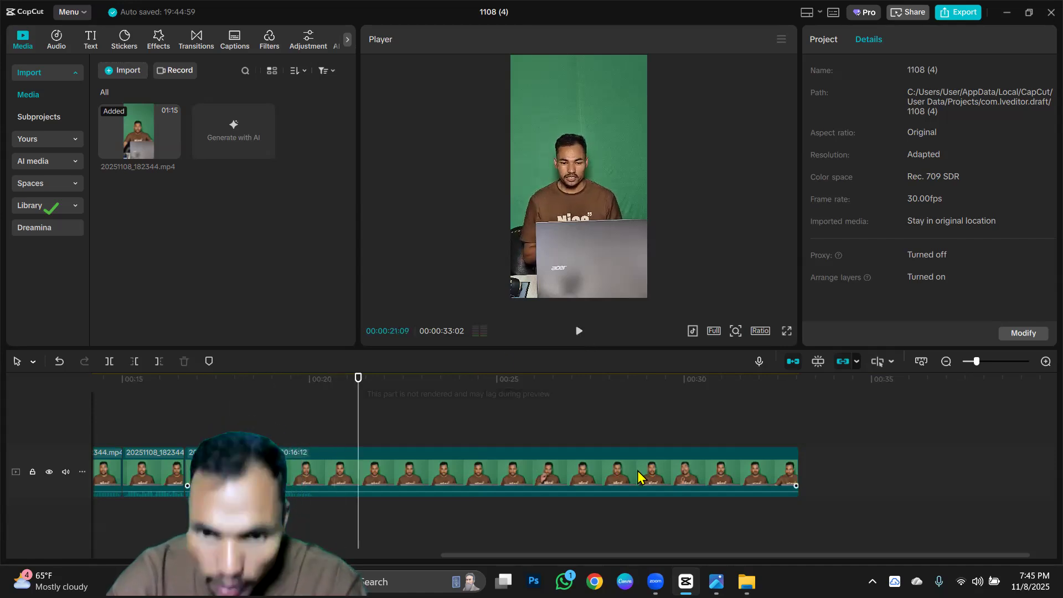
pyautogui.scroll(3, 598, 466)
pyautogui.click(277, 422)
pyautogui.press('w')
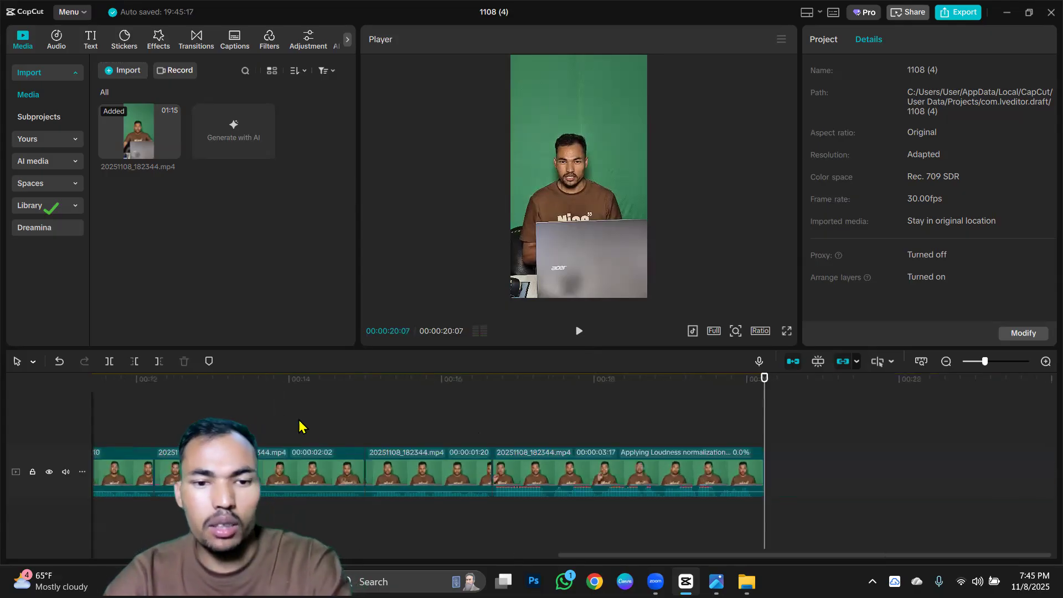
# Select all the remaining segments on the timeline and combine them into one compound clip.
pyautogui.scroll(-3, 350, 451)
pyautogui.scroll(-3, 349, 452)
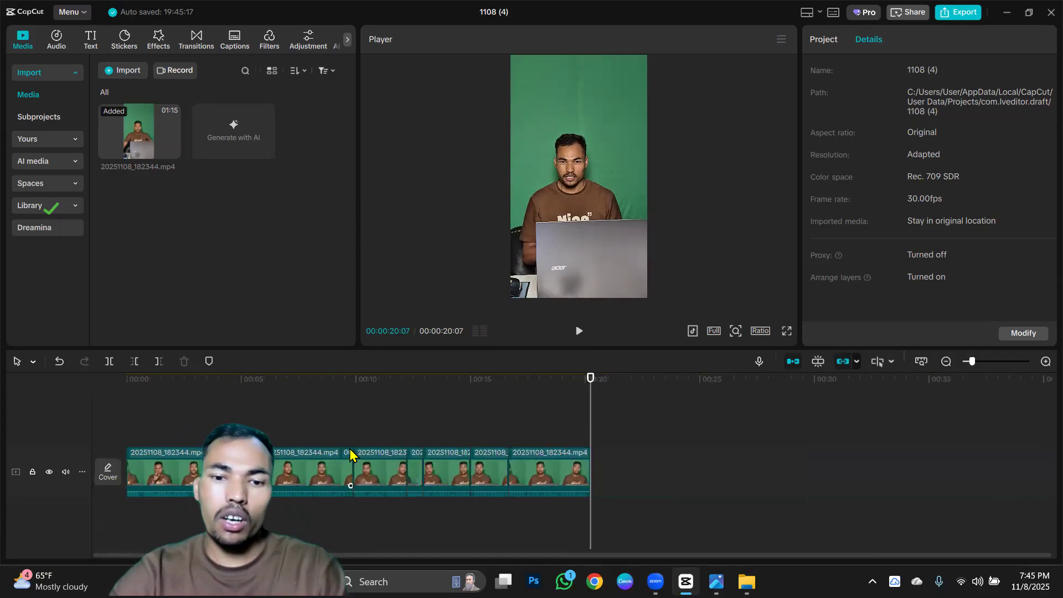
pyautogui.moveTo(142, 420); pyautogui.dragTo(520, 464)
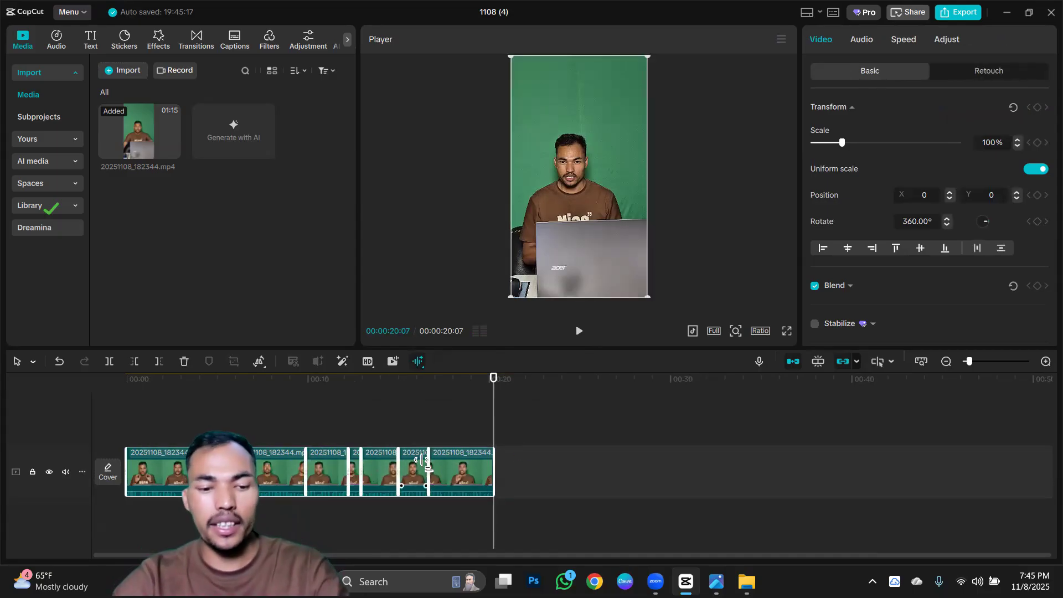
pyautogui.hotkey('alt', 'g')
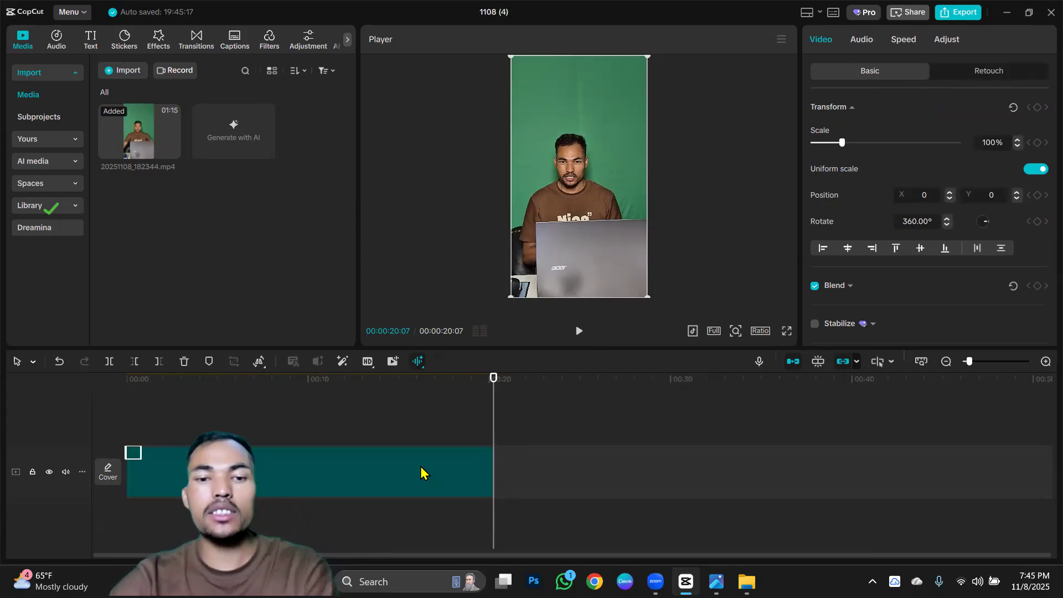
pyautogui.moveTo(232, 470); pyautogui.dragTo(629, 469)
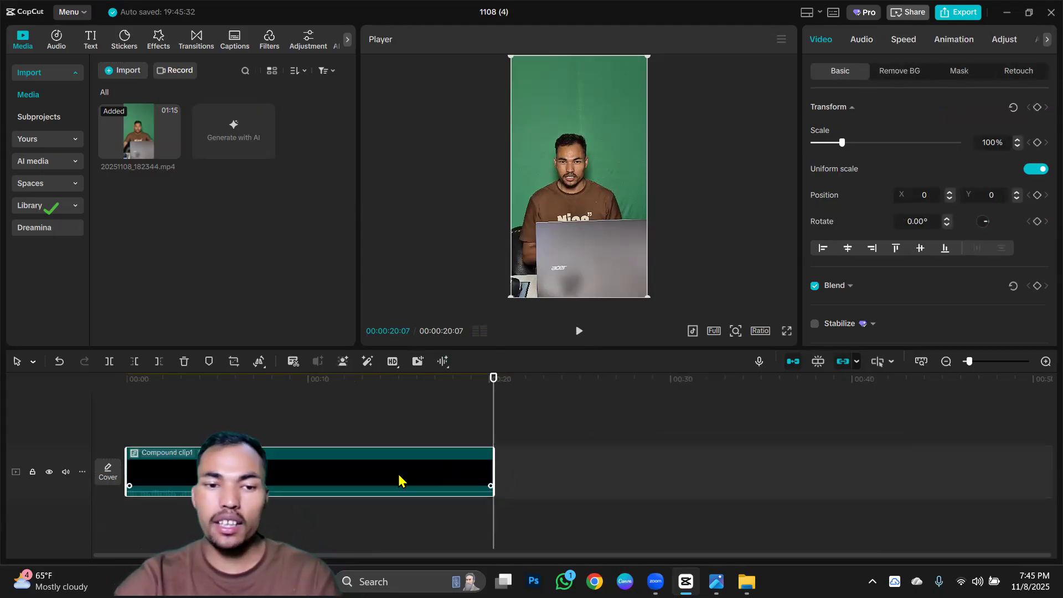
# Play the compound clip from the start to review the finished cut.
pyautogui.click(133, 387)
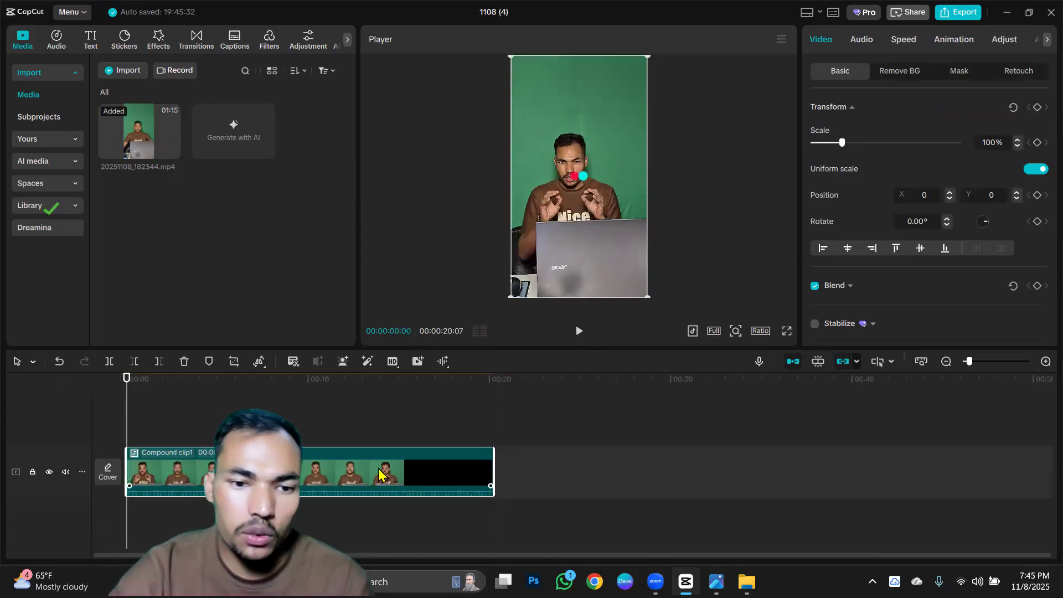
pyautogui.click(578, 332)
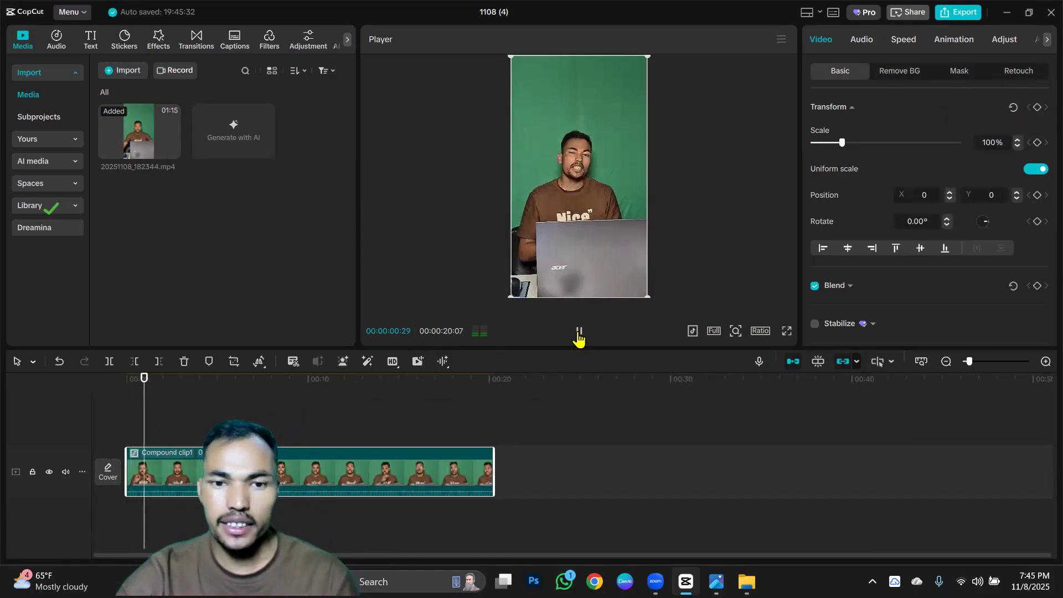
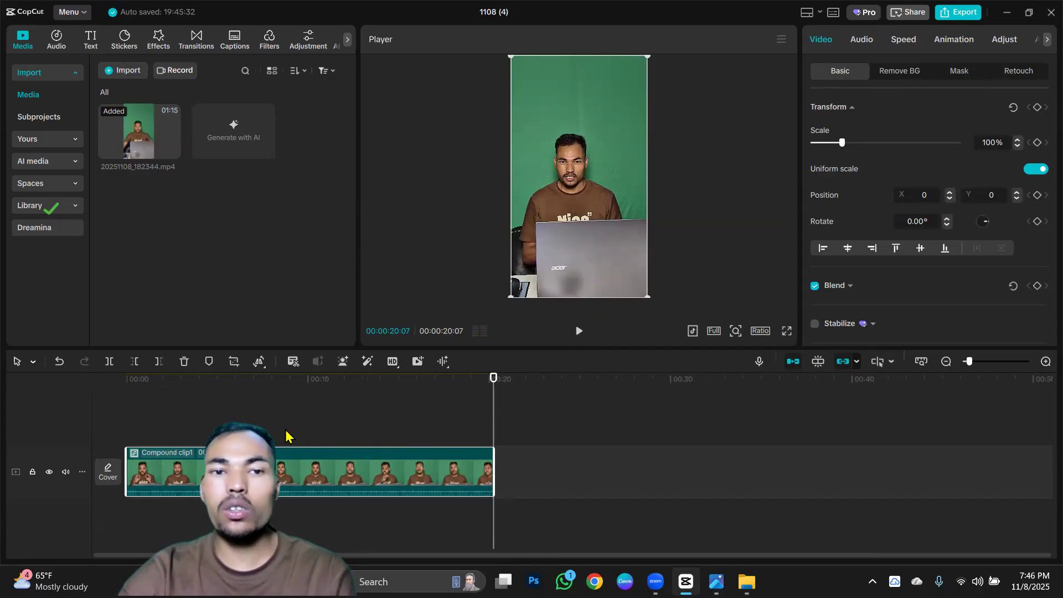
# Apply automatic background removal to the compound clip and check its processing progress.
pyautogui.scroll(3, 342, 437)
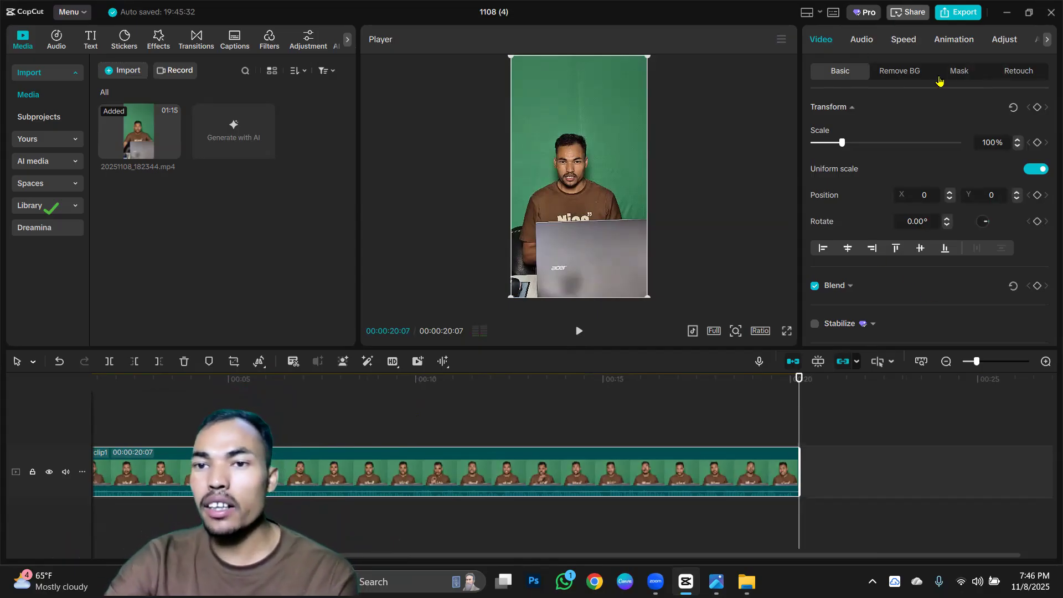
pyautogui.click(902, 72)
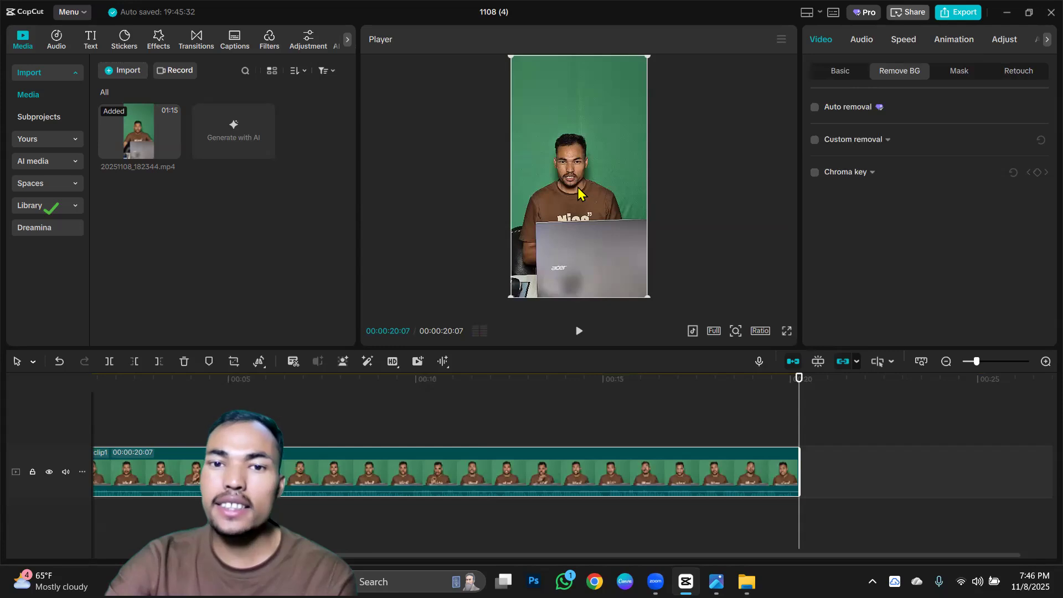
pyautogui.click(814, 107)
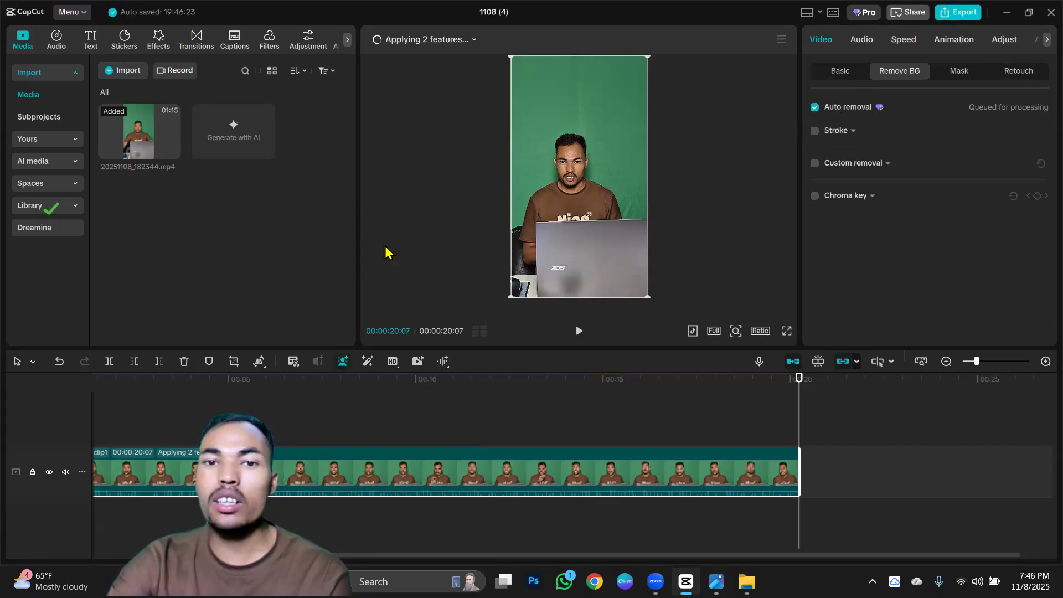
pyautogui.click(474, 40)
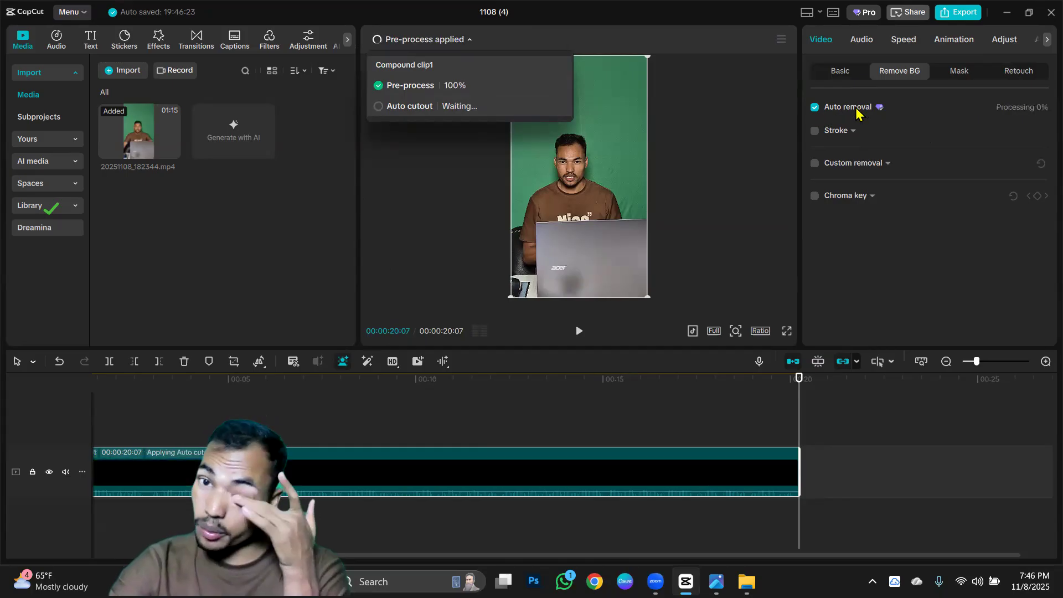
pyautogui.click(177, 428)
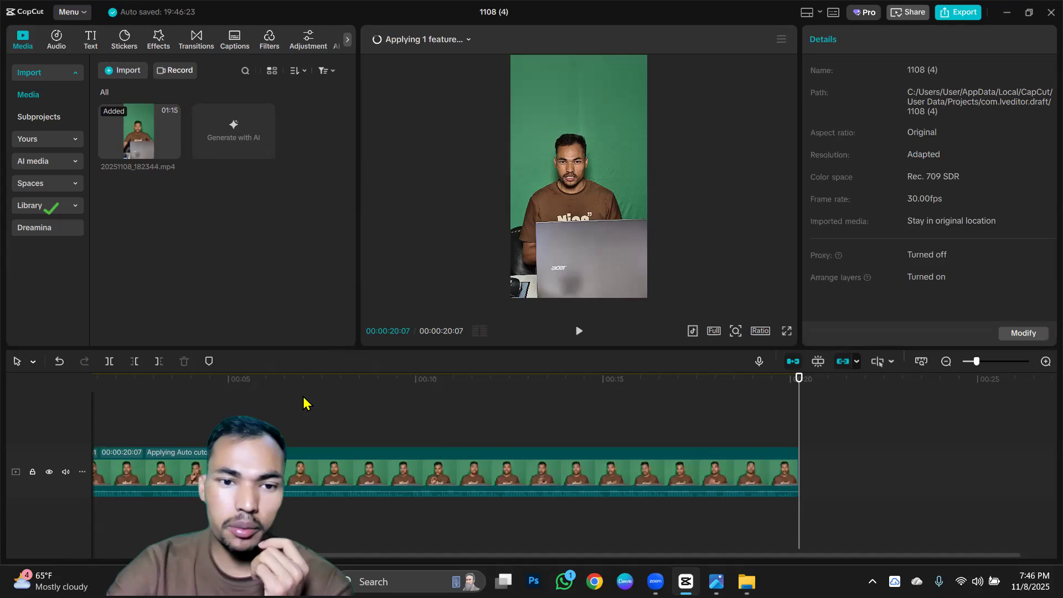
# Play the compound clip from the start and inspect the cutout at 00:00:08:12 during processing.
pyautogui.click(228, 378)
pyautogui.click(172, 379)
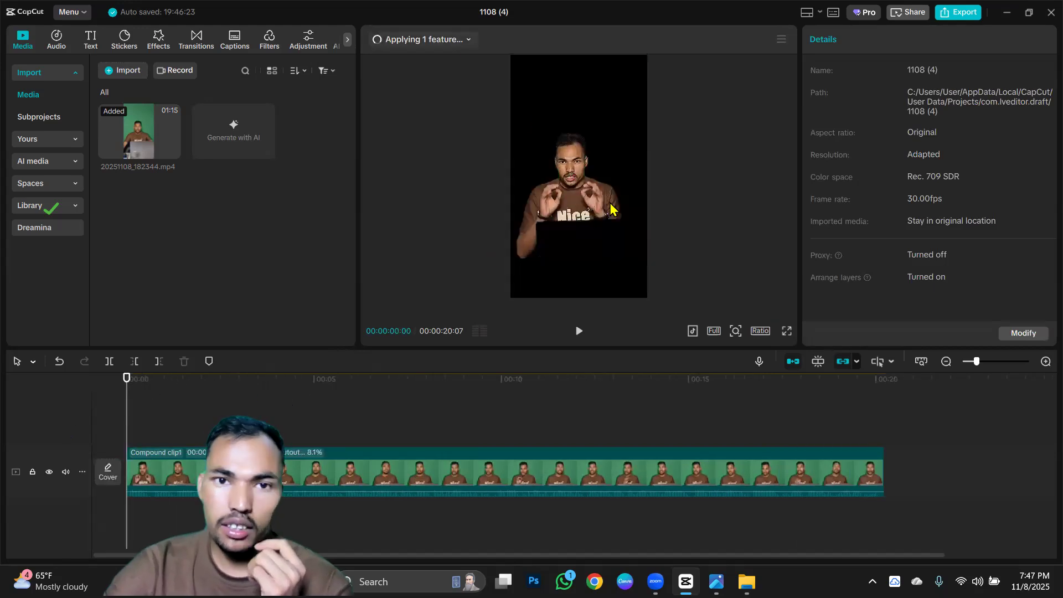
pyautogui.click(578, 331)
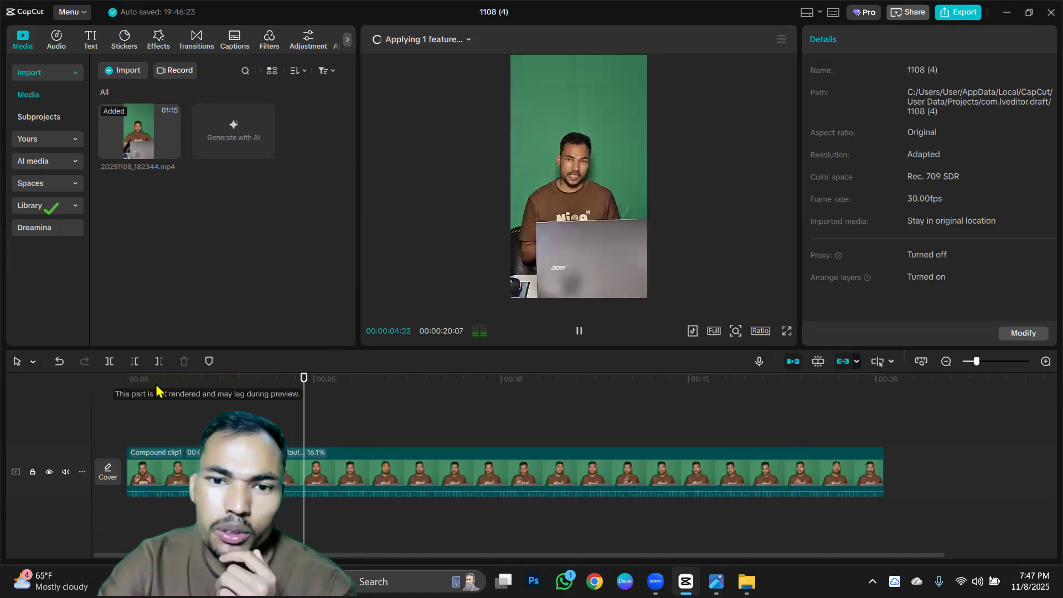
pyautogui.moveTo(145, 387); pyautogui.dragTo(88, 390)
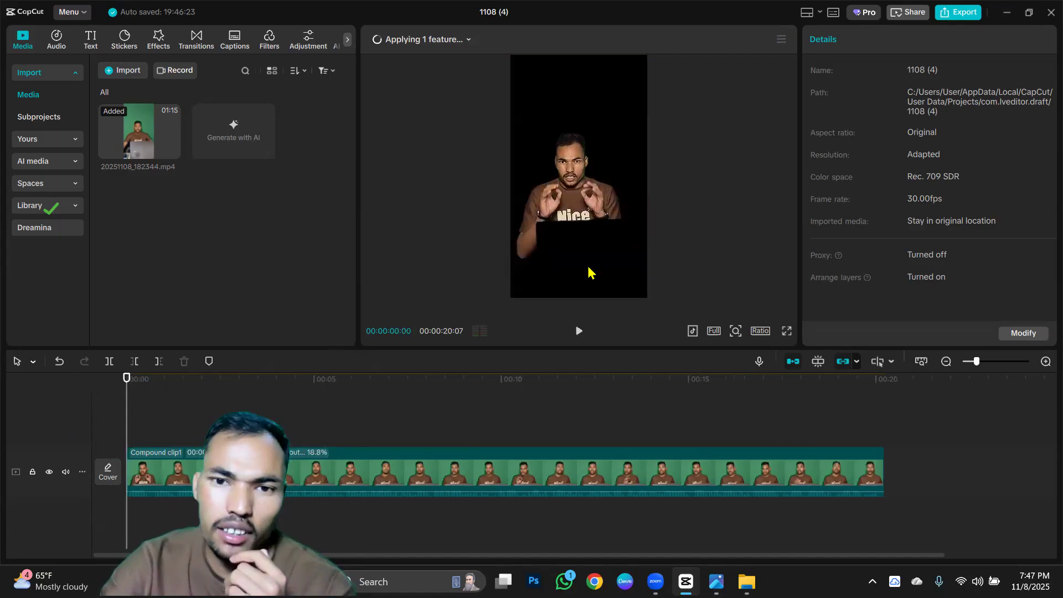
pyautogui.click(441, 420)
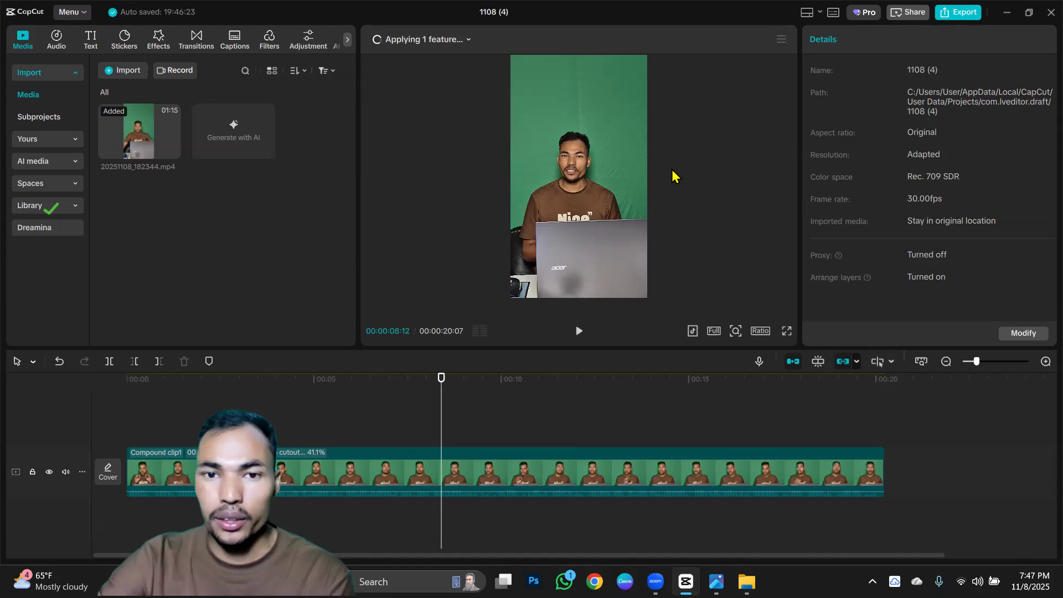
# Stop the automatic background removal on the compound clip.
pyautogui.click(353, 469)
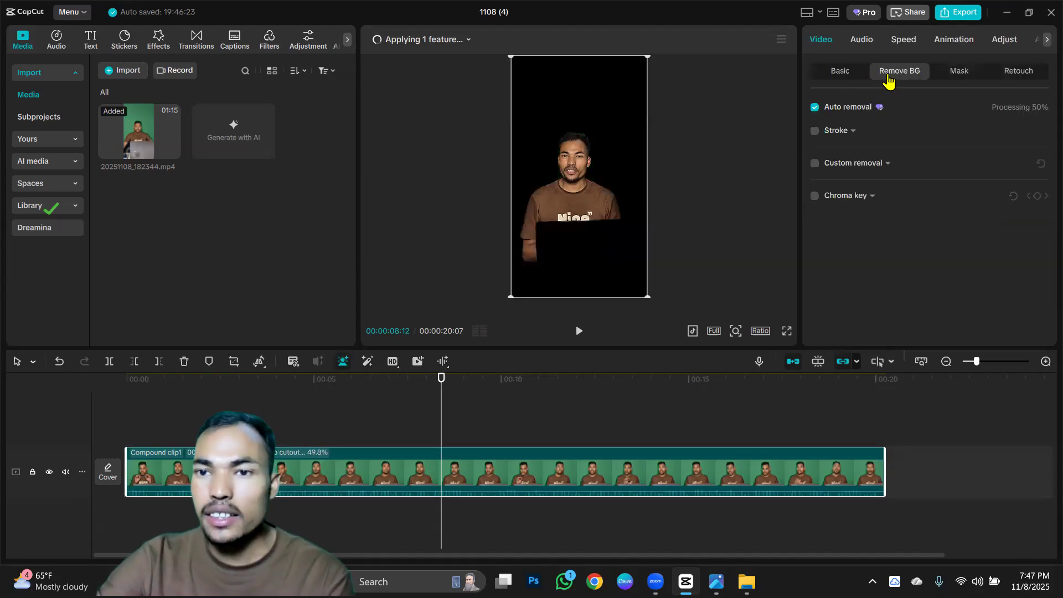
pyautogui.click(814, 108)
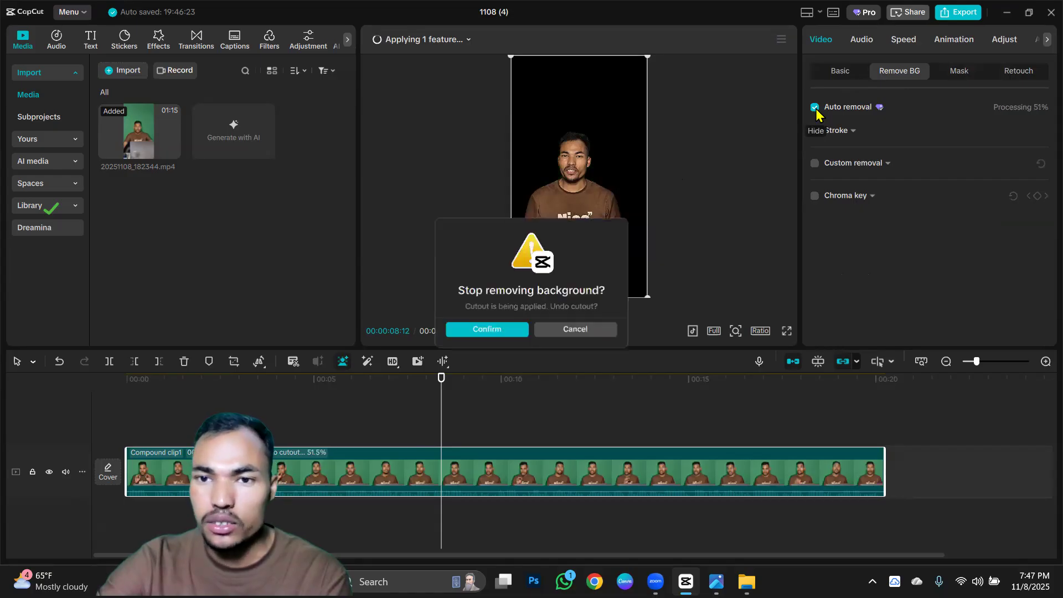
pyautogui.click(510, 332)
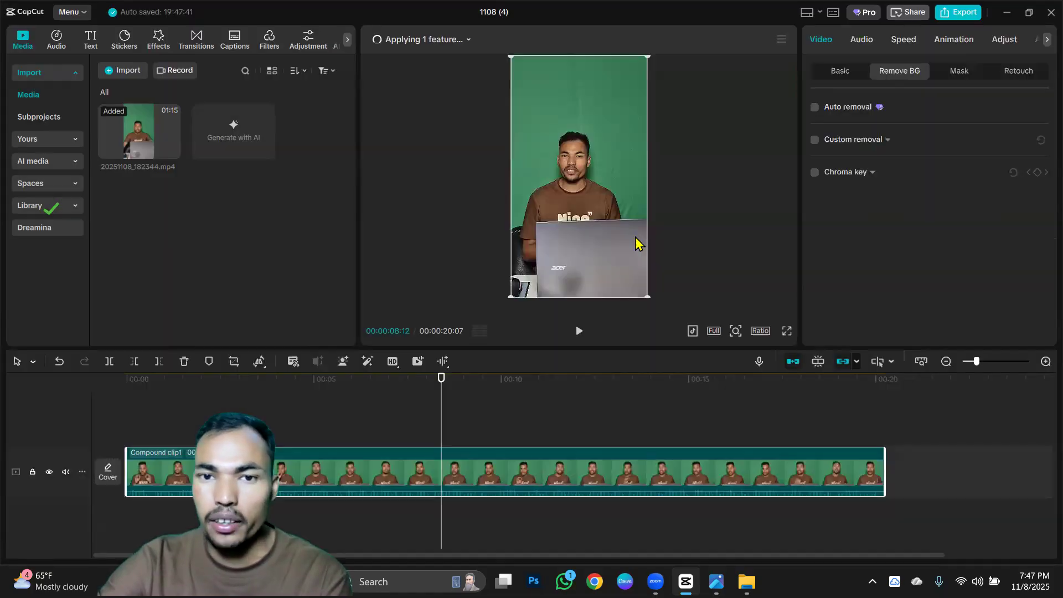
# Enable custom removal at 00:00:00:15, paint over the green background with the size 20 smart brush, and check the processing.
pyautogui.moveTo(145, 389)
pyautogui.mouseDown()
pyautogui.moveTo(76, 388)
pyautogui.moveTo(714, 416)
pyautogui.moveTo(146, 388)
pyautogui.mouseUp()
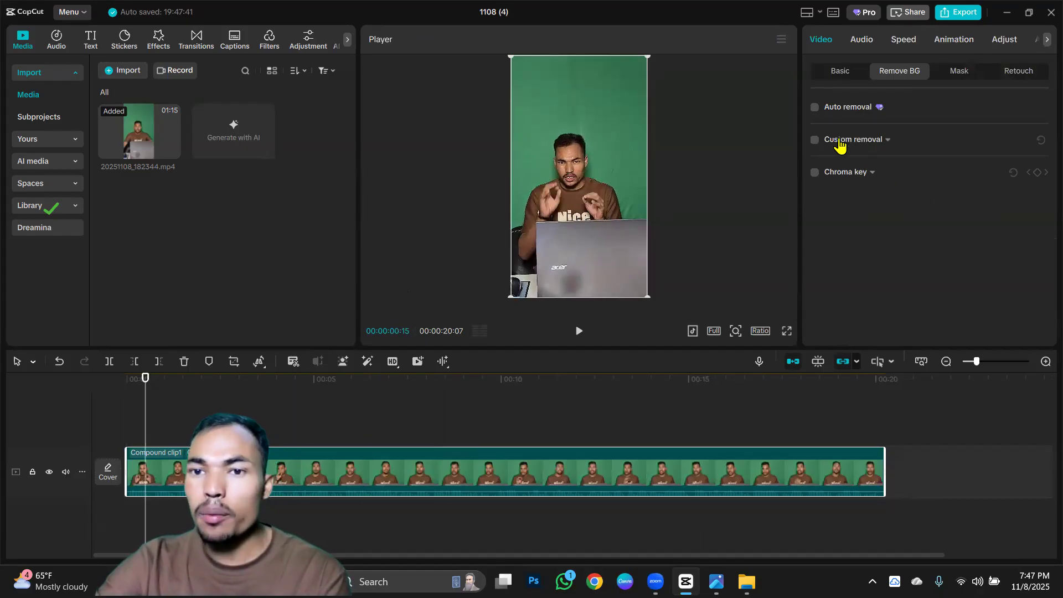
pyautogui.click(815, 140)
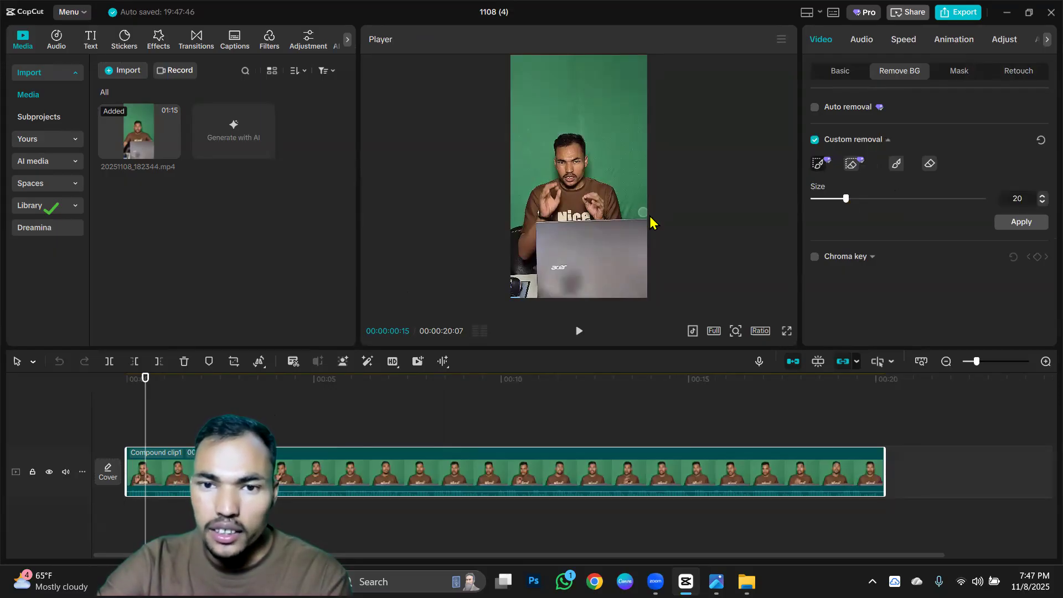
pyautogui.moveTo(644, 212); pyautogui.dragTo(644, 211)
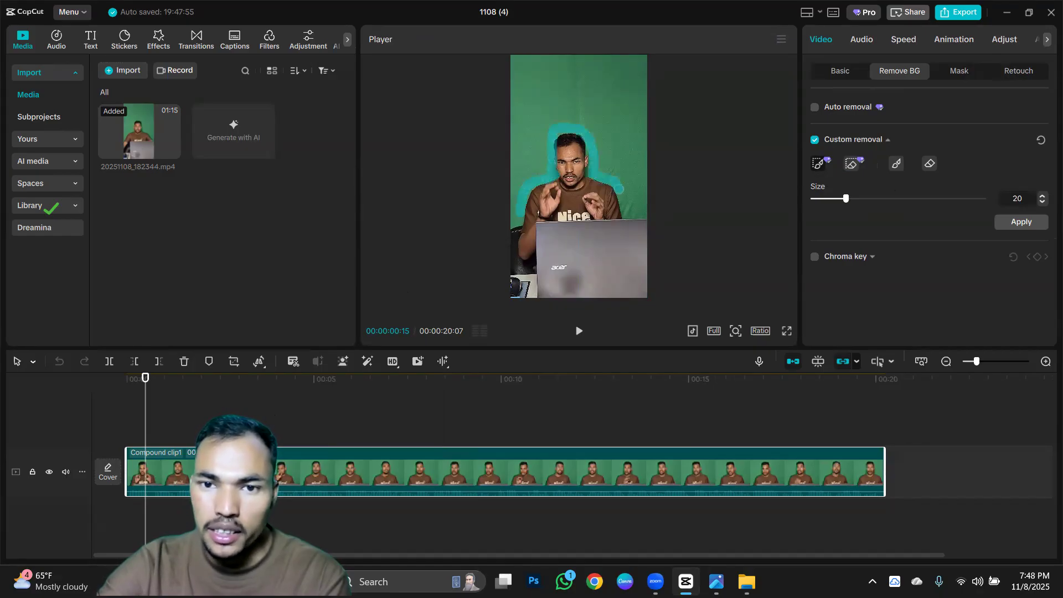
pyautogui.moveTo(663, 222)
pyautogui.mouseDown()
pyautogui.moveTo(644, 168)
pyautogui.moveTo(649, 71)
pyautogui.moveTo(547, 44)
pyautogui.moveTo(507, 69)
pyautogui.moveTo(493, 164)
pyautogui.moveTo(517, 152)
pyautogui.moveTo(514, 223)
pyautogui.mouseUp()
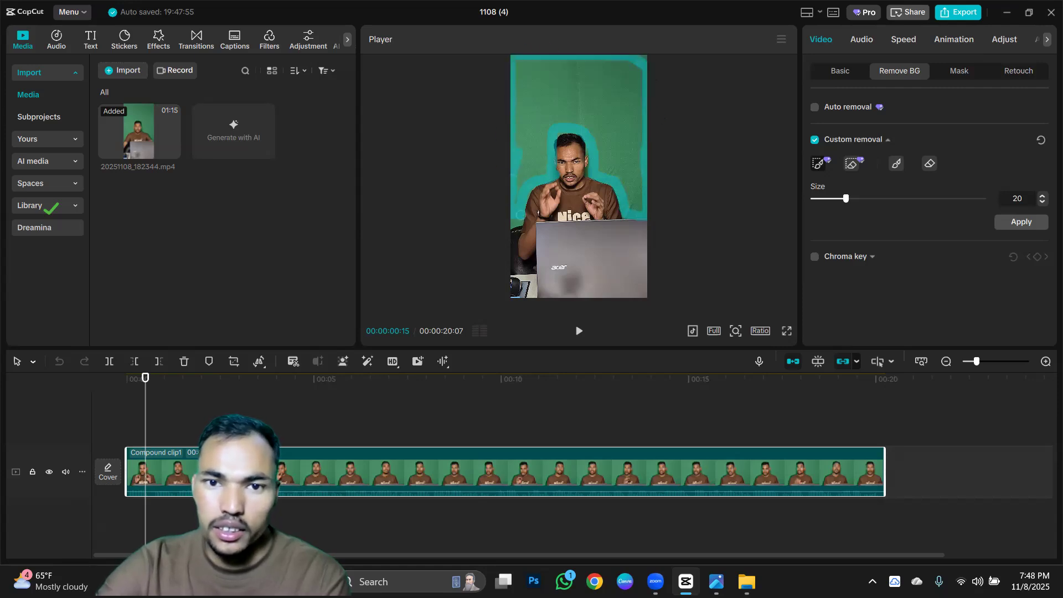
pyautogui.moveTo(519, 178)
pyautogui.mouseDown()
pyautogui.moveTo(533, 115)
pyautogui.moveTo(517, 84)
pyautogui.moveTo(519, 122)
pyautogui.moveTo(545, 76)
pyautogui.moveTo(587, 77)
pyautogui.moveTo(624, 107)
pyautogui.moveTo(622, 119)
pyautogui.moveTo(647, 130)
pyautogui.mouseUp()
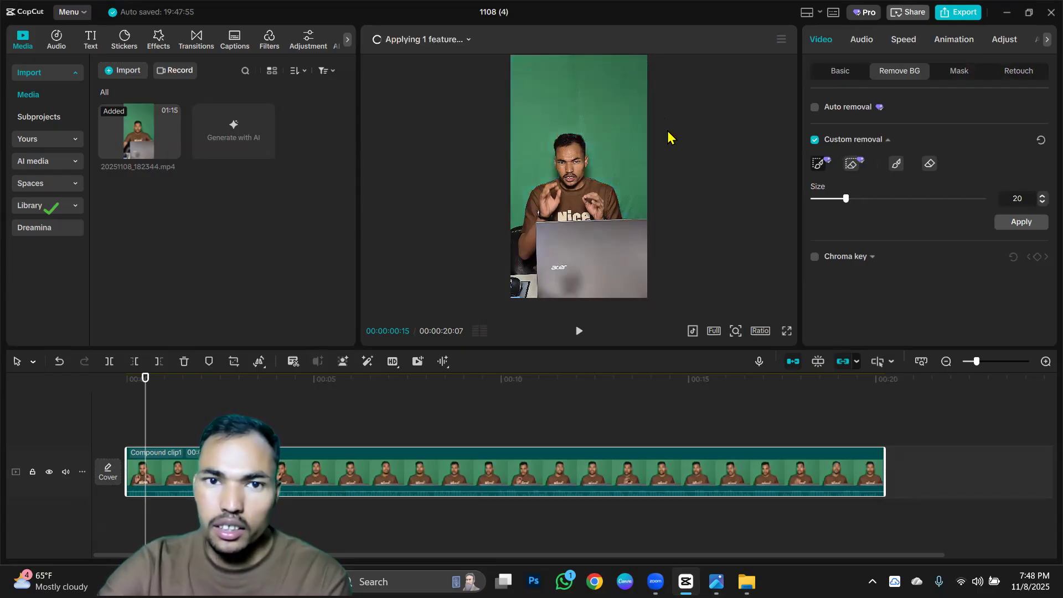
pyautogui.click(470, 40)
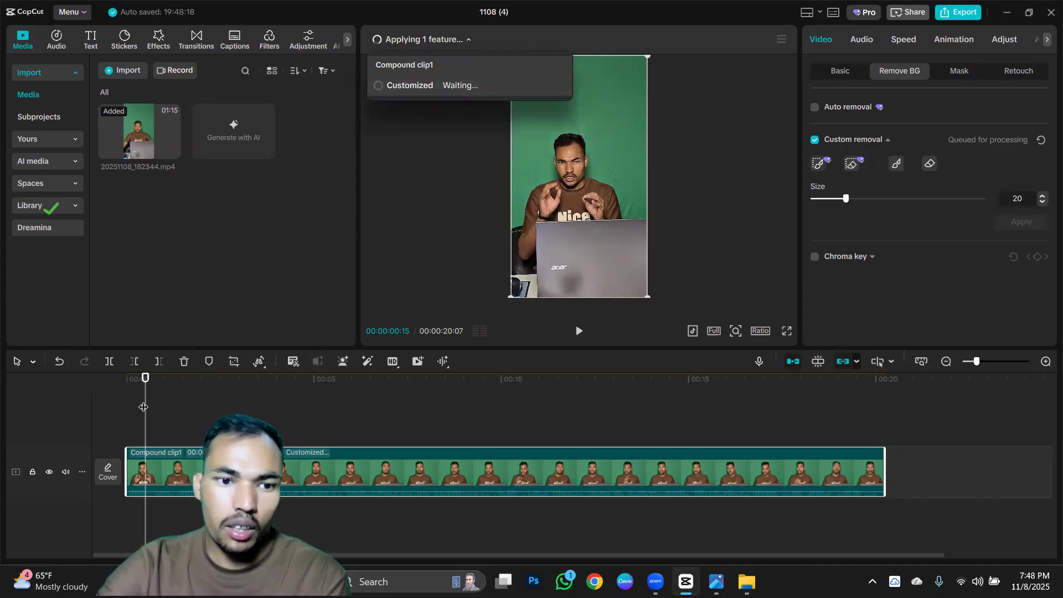
pyautogui.click(79, 401)
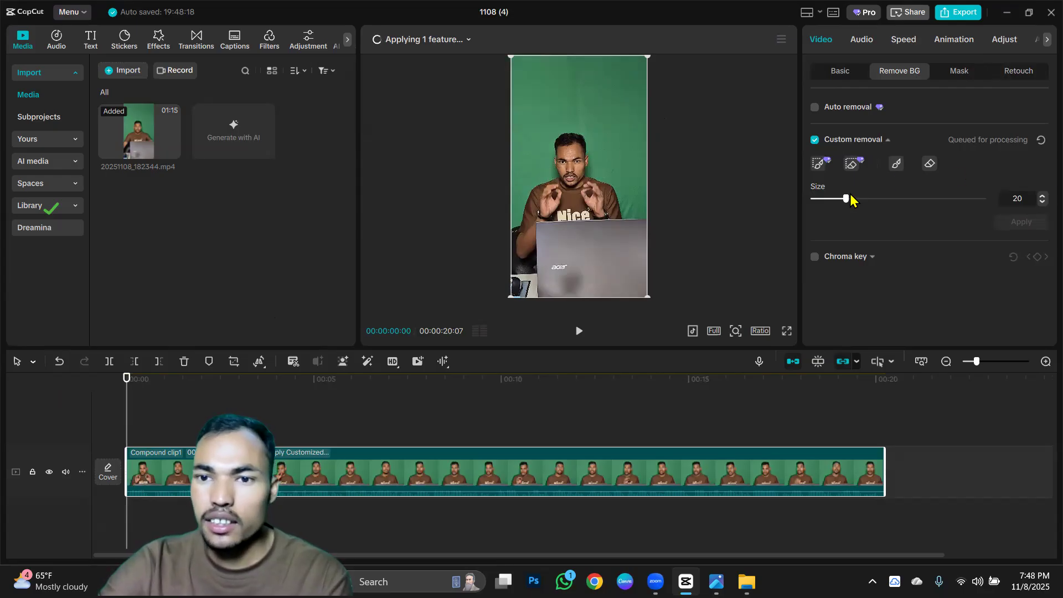
# Set the custom removal size to 100 and try the smart eraser and regular brush on the green background.
pyautogui.moveTo(887, 206); pyautogui.dragTo(965, 213)
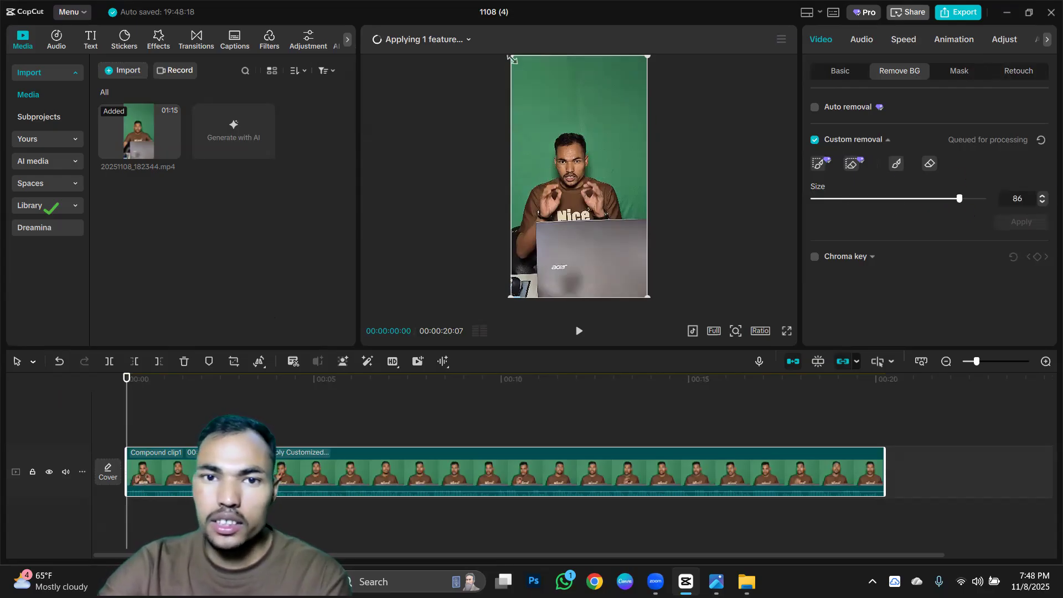
pyautogui.moveTo(590, 87); pyautogui.dragTo(525, 87)
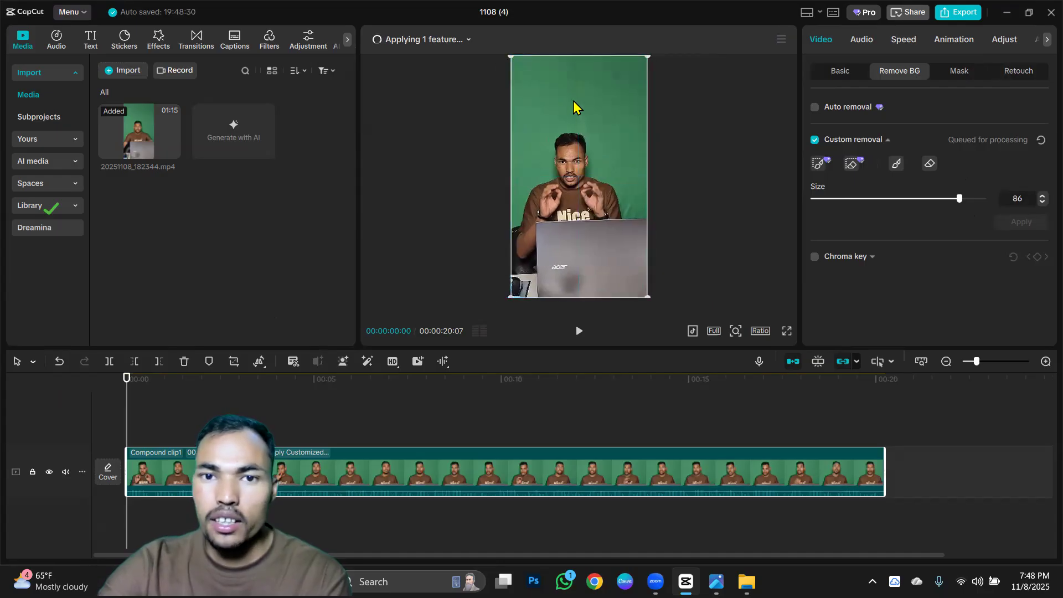
pyautogui.moveTo(961, 198); pyautogui.dragTo(988, 198)
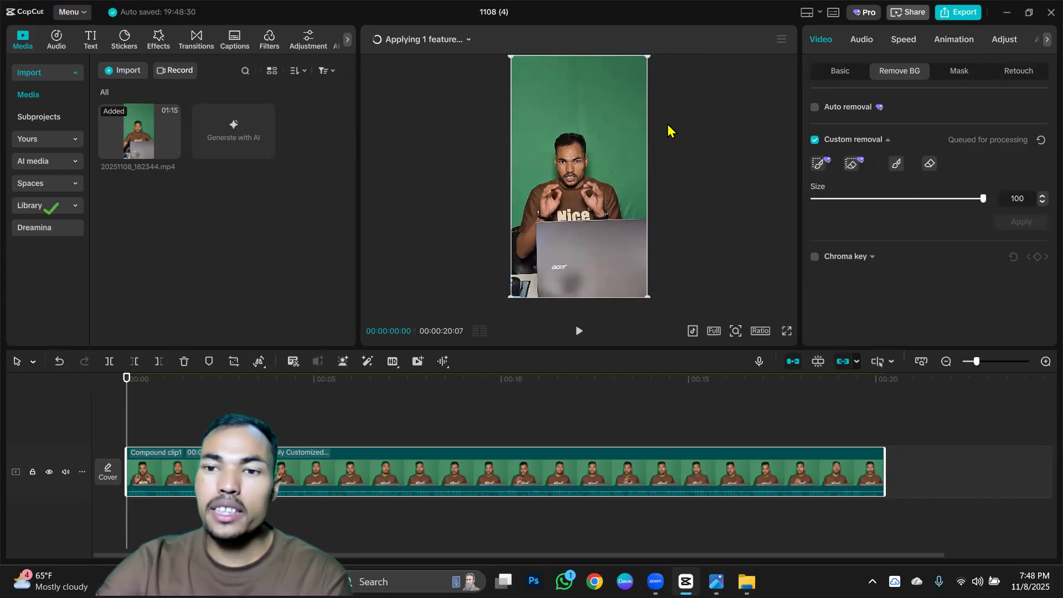
pyautogui.click(853, 165)
pyautogui.moveTo(631, 105)
pyautogui.mouseDown()
pyautogui.moveTo(603, 85)
pyautogui.moveTo(626, 126)
pyautogui.moveTo(621, 73)
pyautogui.moveTo(528, 74)
pyautogui.mouseUp()
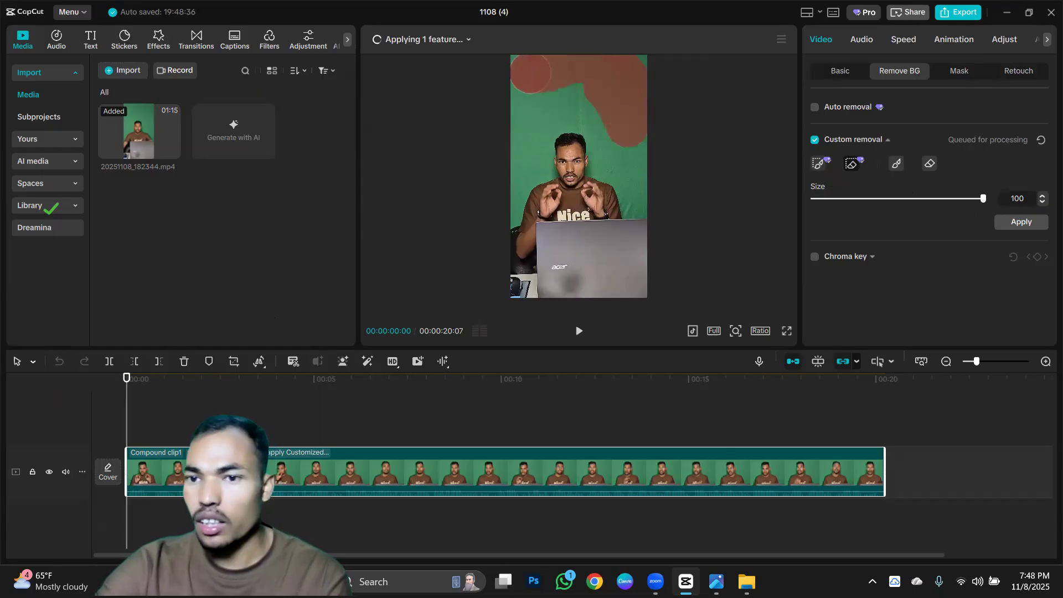
pyautogui.click(898, 167)
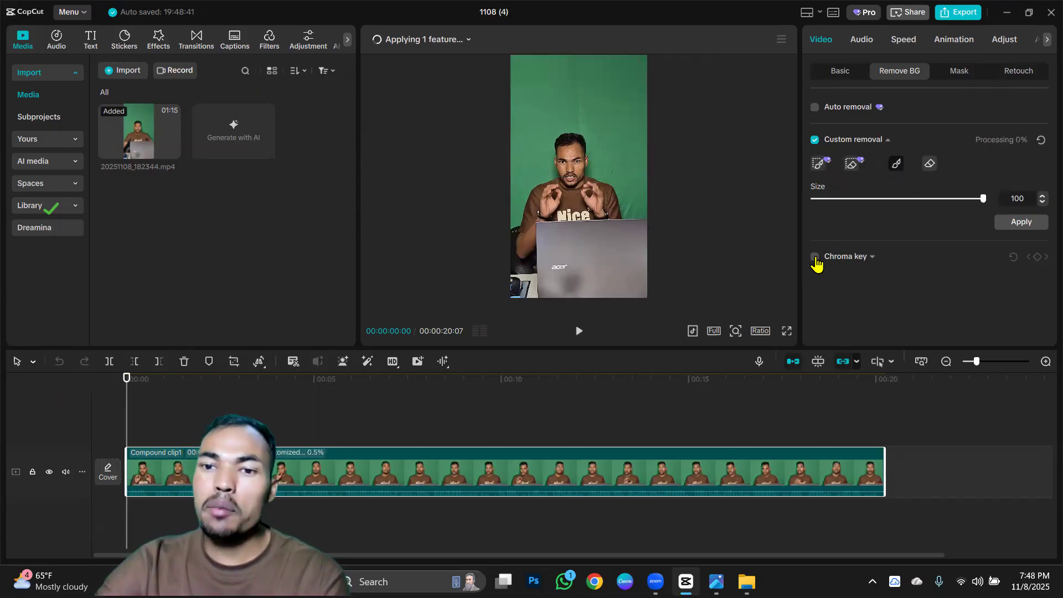
# Replace custom removal with a chroma key on the compound clip, picking the green background beside the speaker as the key colour.
pyautogui.click(815, 140)
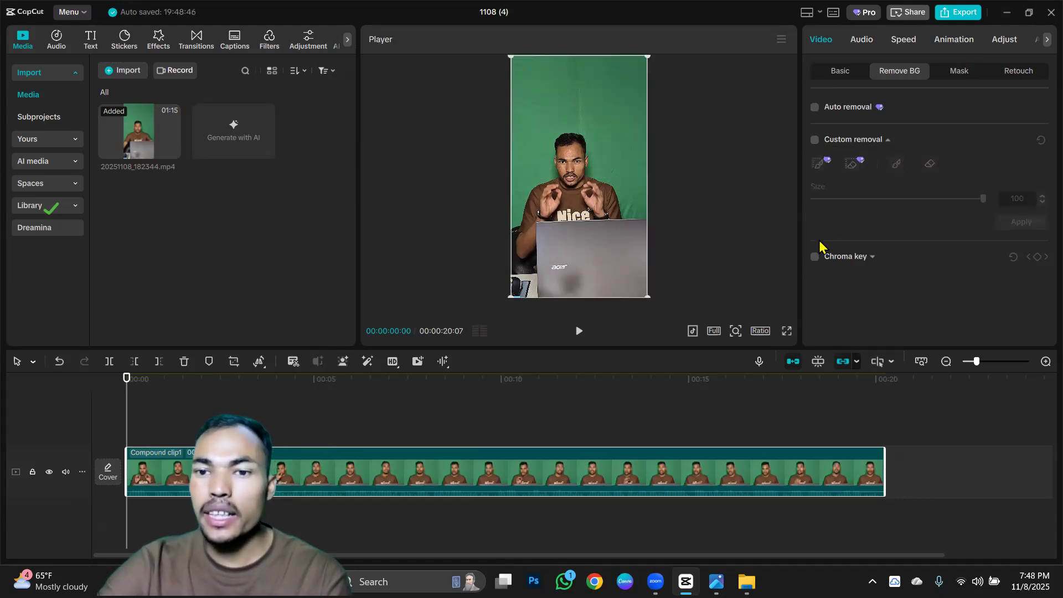
pyautogui.click(814, 257)
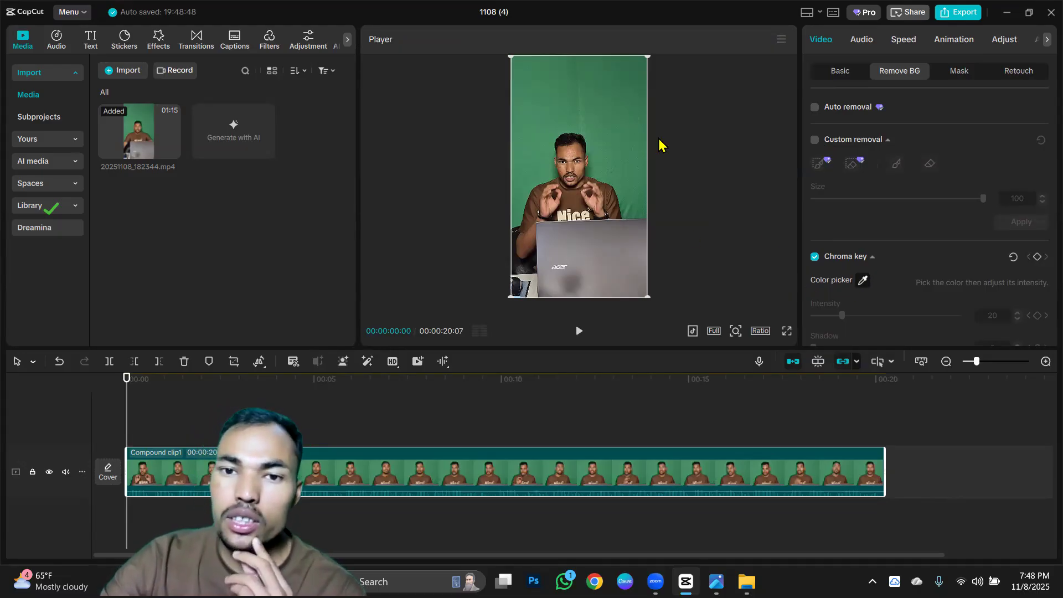
pyautogui.click(601, 115)
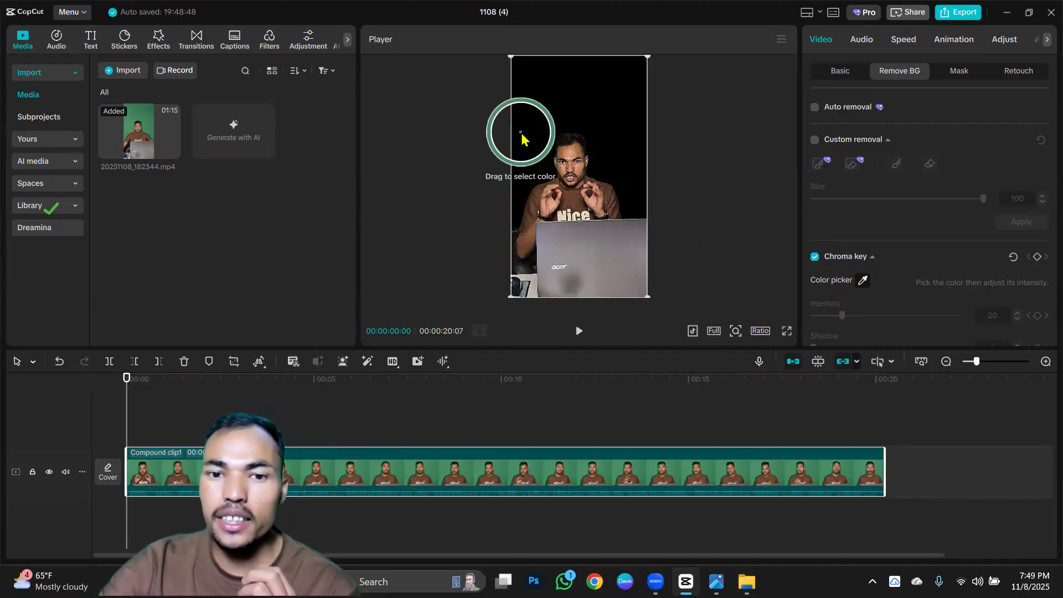
pyautogui.click(521, 135)
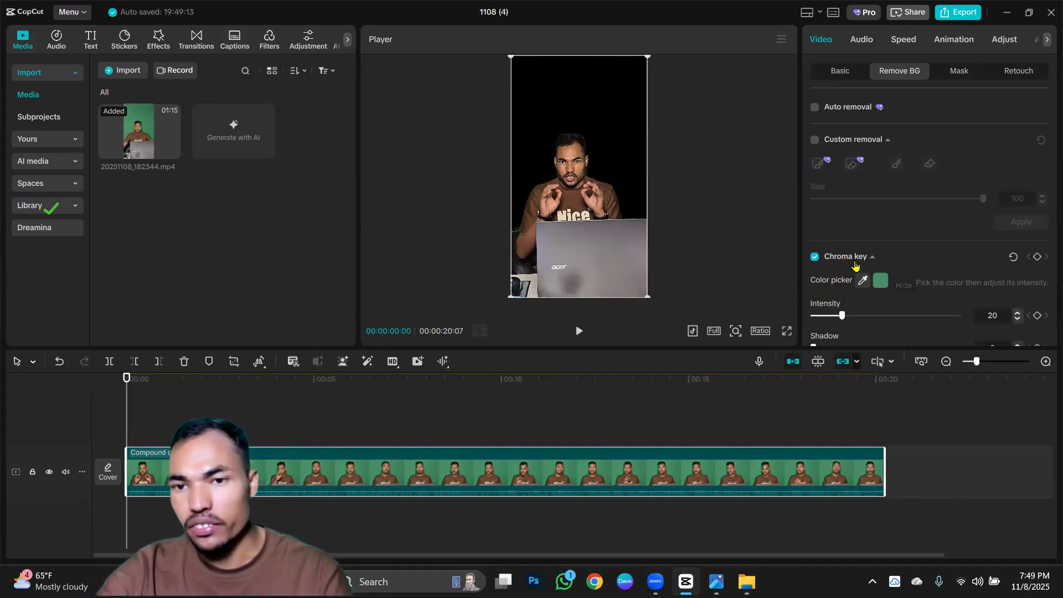
# Set the chroma key intensity to 35 and edge clean-up to 42, checking the speaker's edges in the preview.
pyautogui.scroll(-3, 862, 246)
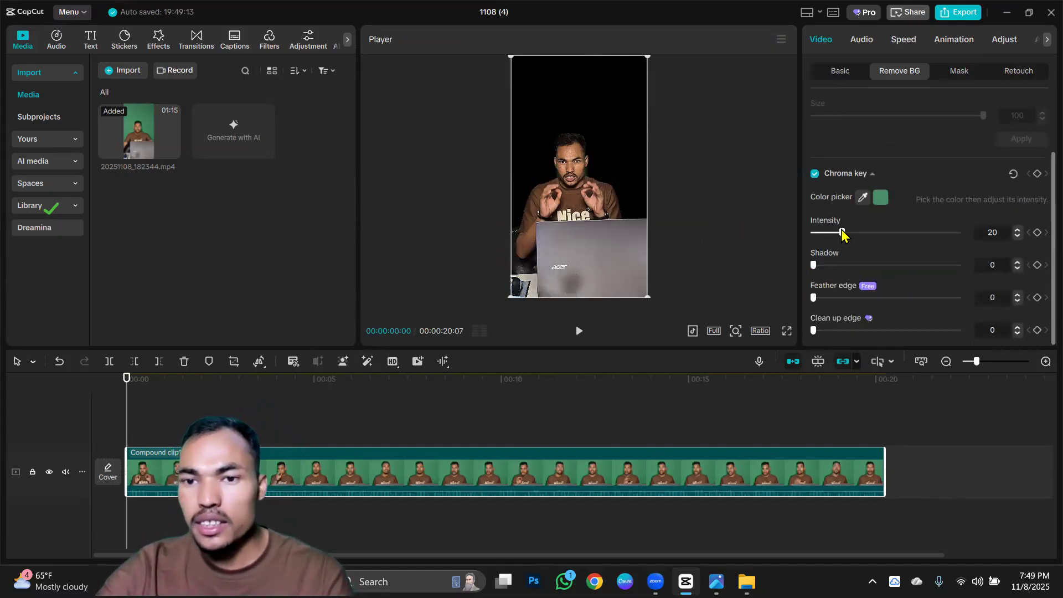
pyautogui.moveTo(842, 233); pyautogui.dragTo(837, 233)
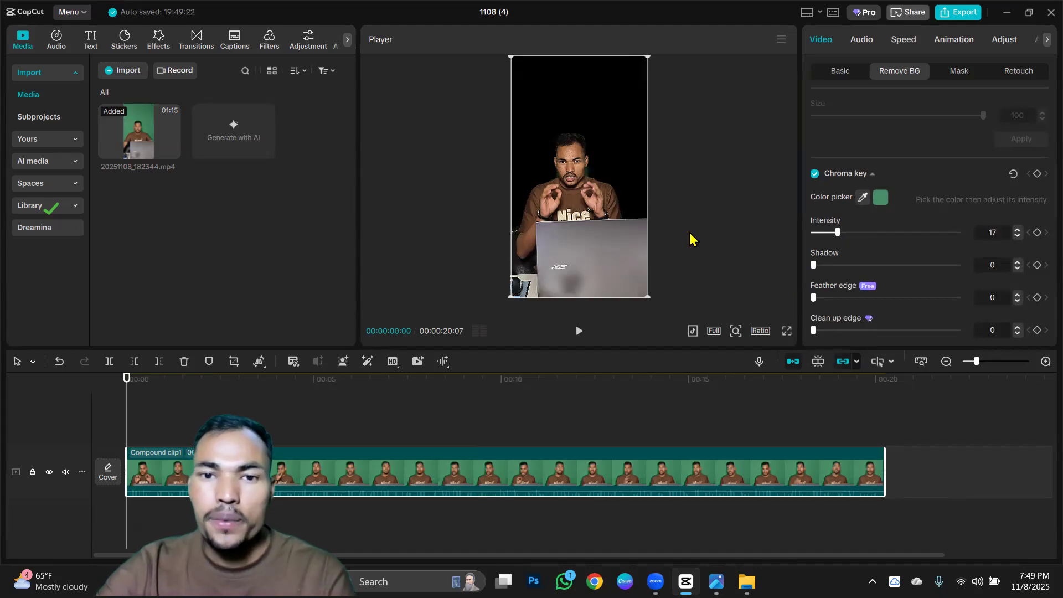
pyautogui.scroll(5, 693, 240)
pyautogui.scroll(3, 622, 182)
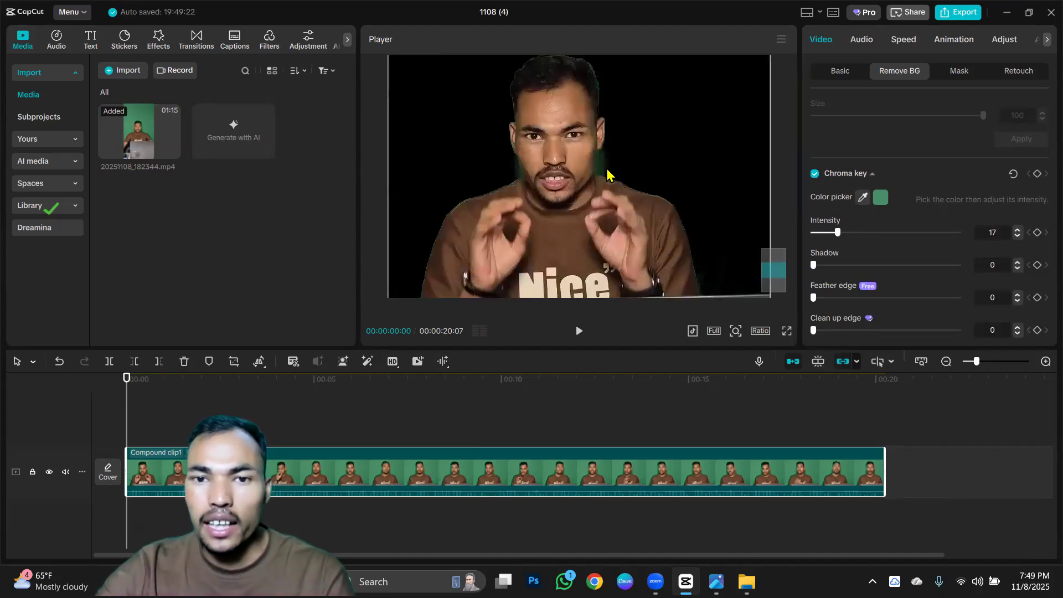
pyautogui.scroll(2, 607, 175)
pyautogui.moveTo(837, 232); pyautogui.dragTo(864, 233)
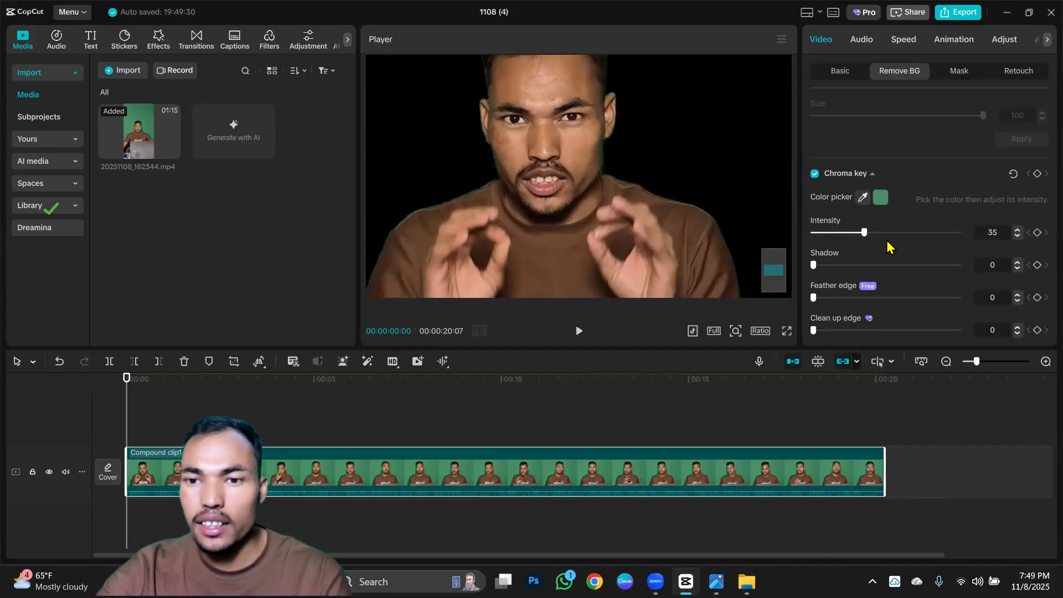
pyautogui.moveTo(832, 330); pyautogui.dragTo(873, 331)
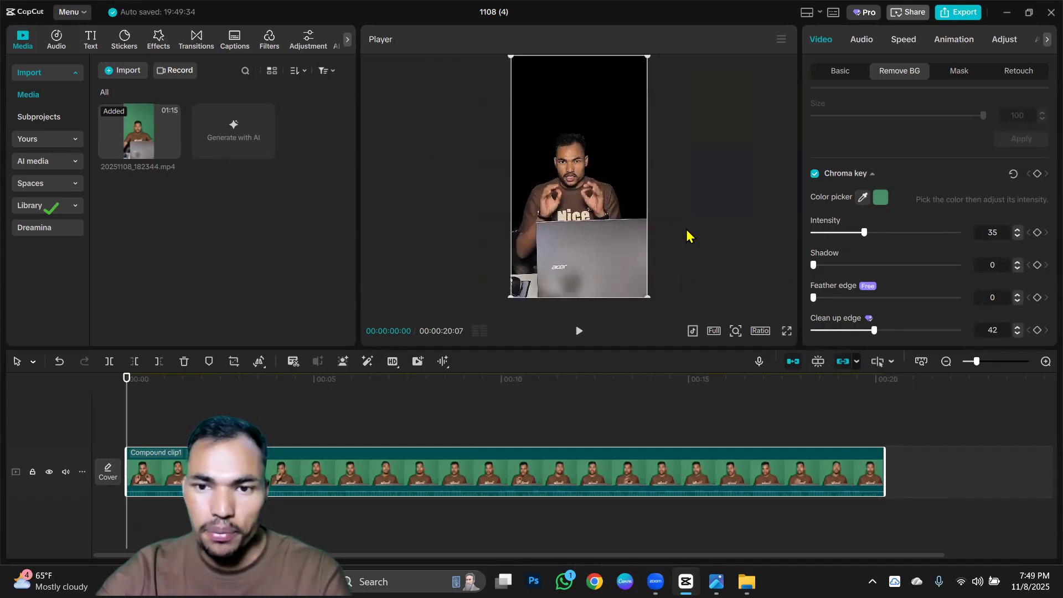
pyautogui.click(734, 224)
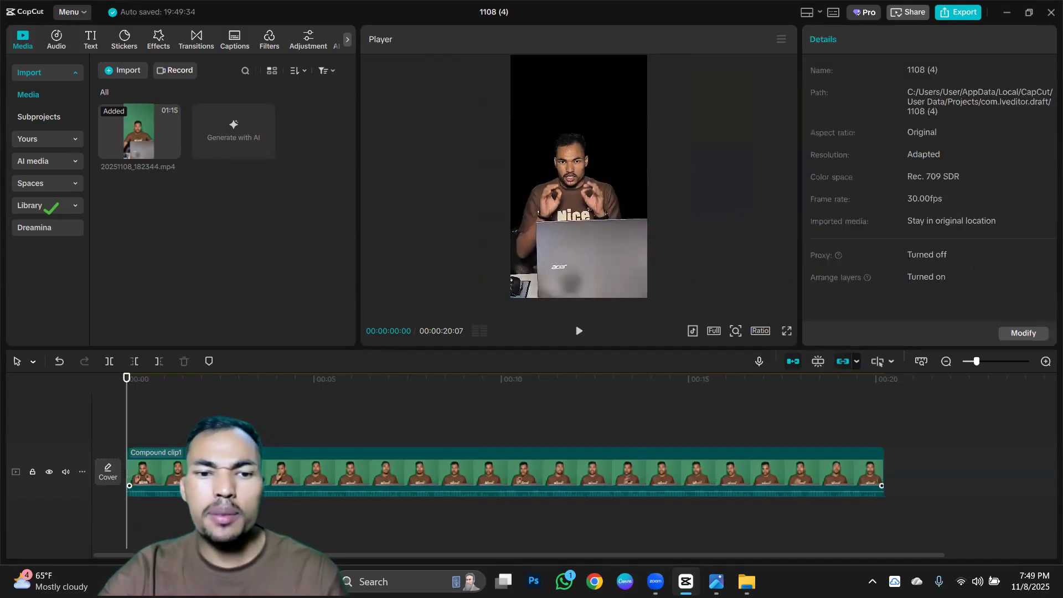
pyautogui.moveTo(129, 401); pyautogui.dragTo(116, 418)
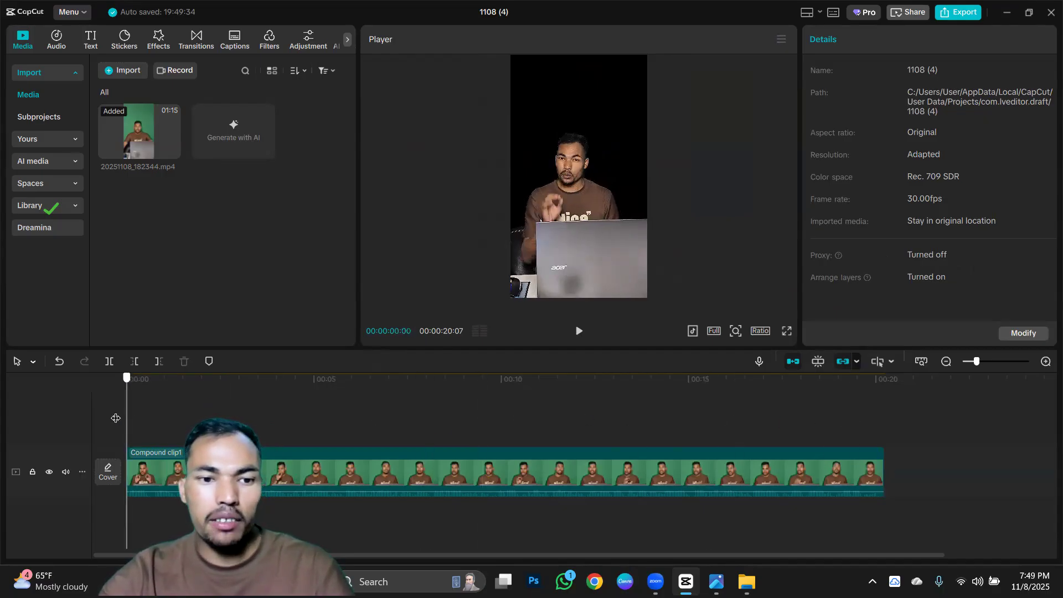
pyautogui.moveTo(341, 468); pyautogui.dragTo(274, 430)
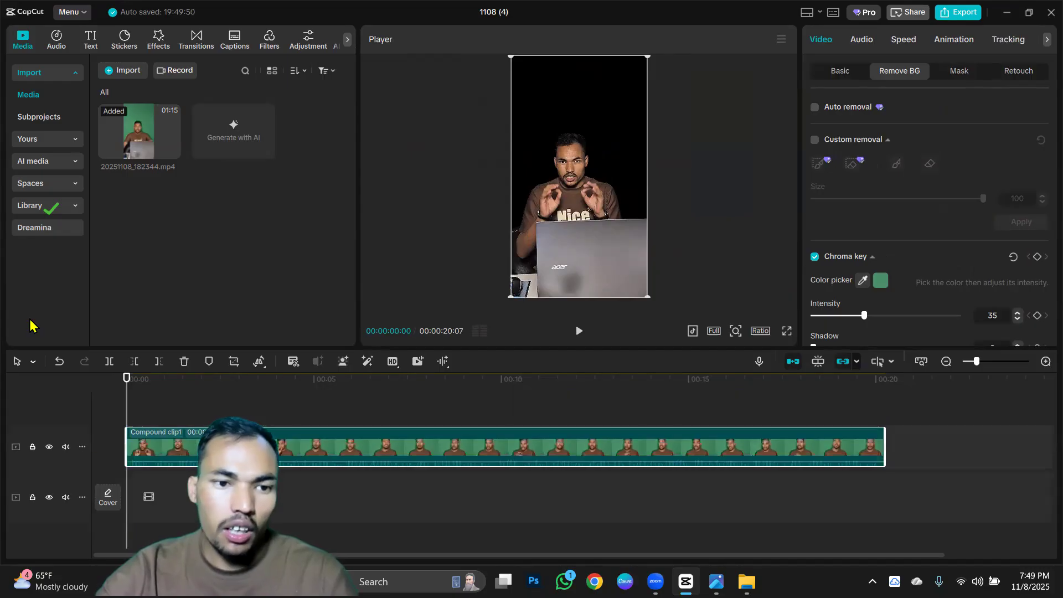
pyautogui.click(128, 70)
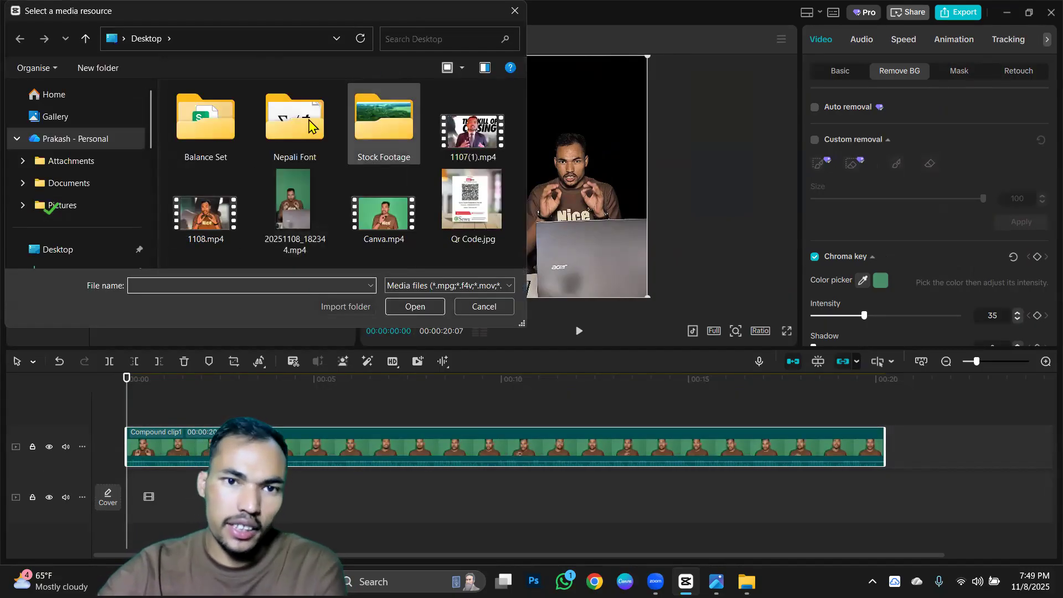
pyautogui.doubleClick(356, 134)
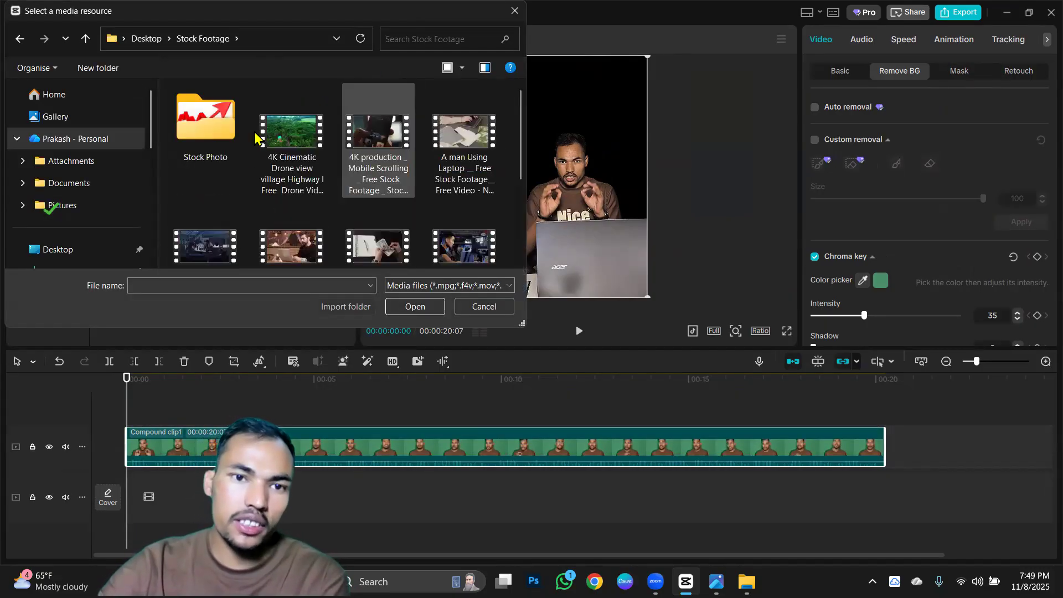
pyautogui.doubleClick(205, 126)
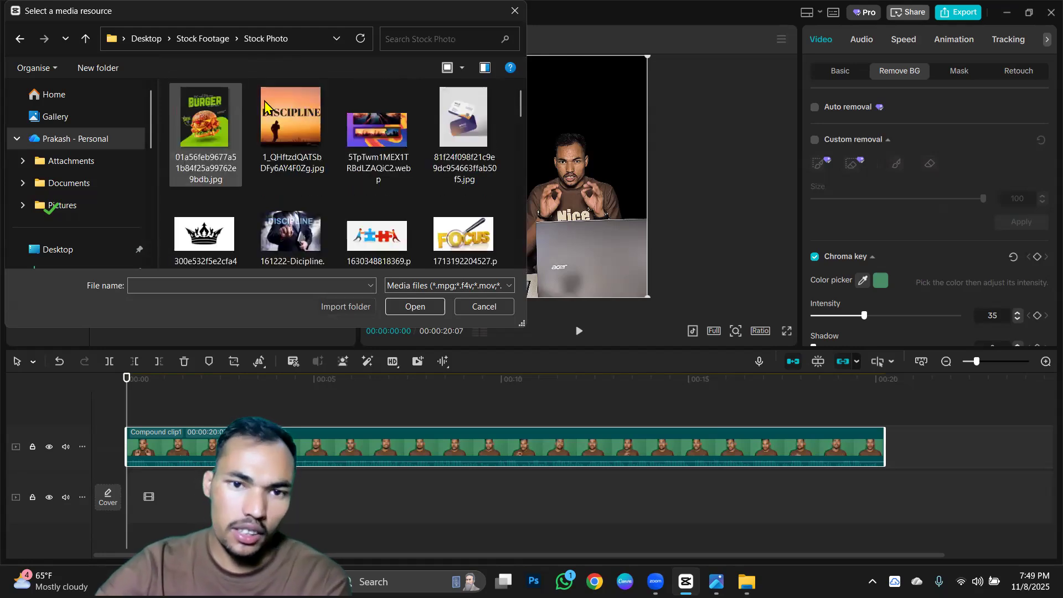
pyautogui.scroll(-5, 366, 177)
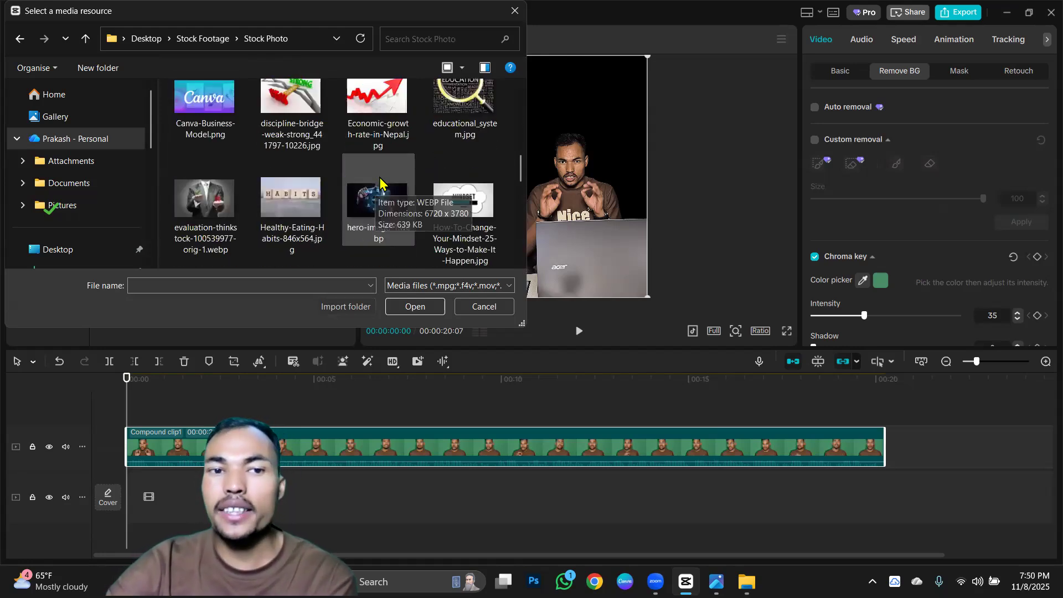
pyautogui.scroll(-8, 380, 180)
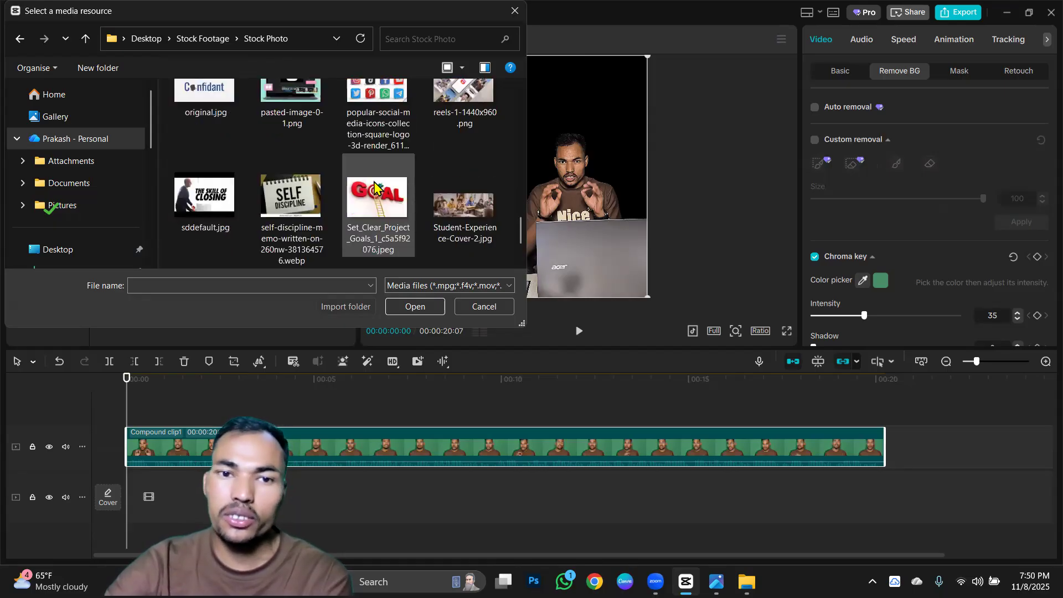
pyautogui.scroll(-3, 375, 188)
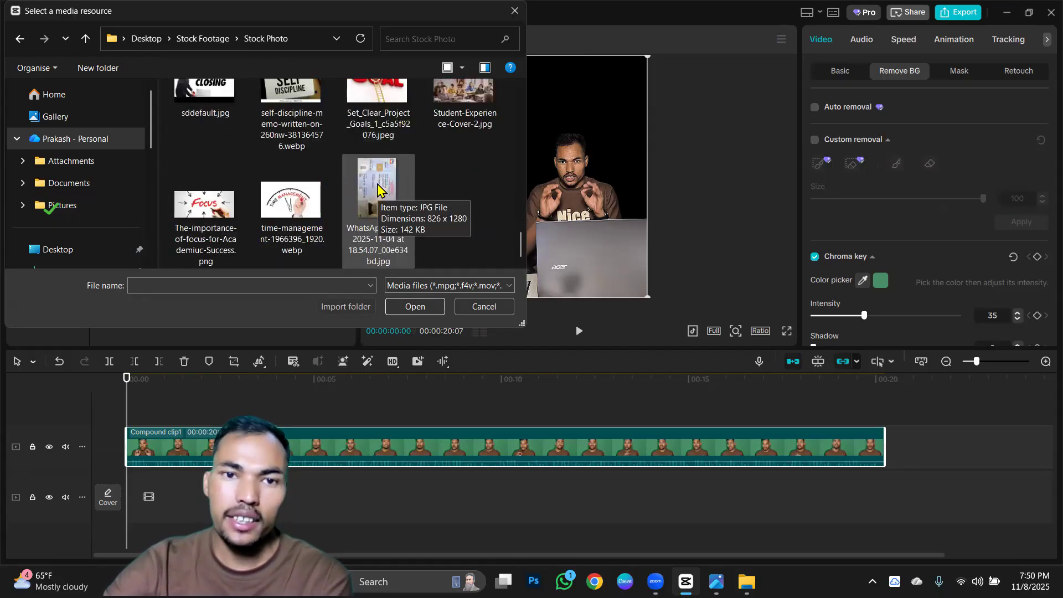
pyautogui.scroll(5, 365, 183)
pyautogui.scroll(-2, 343, 166)
pyautogui.scroll(4, 321, 155)
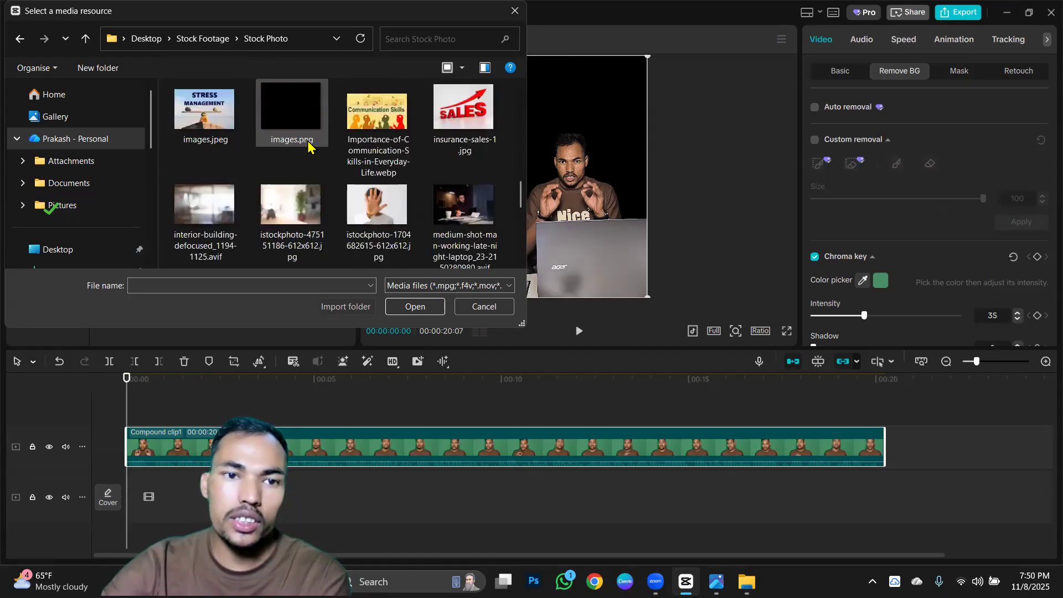
pyautogui.click(292, 213)
pyautogui.click(408, 308)
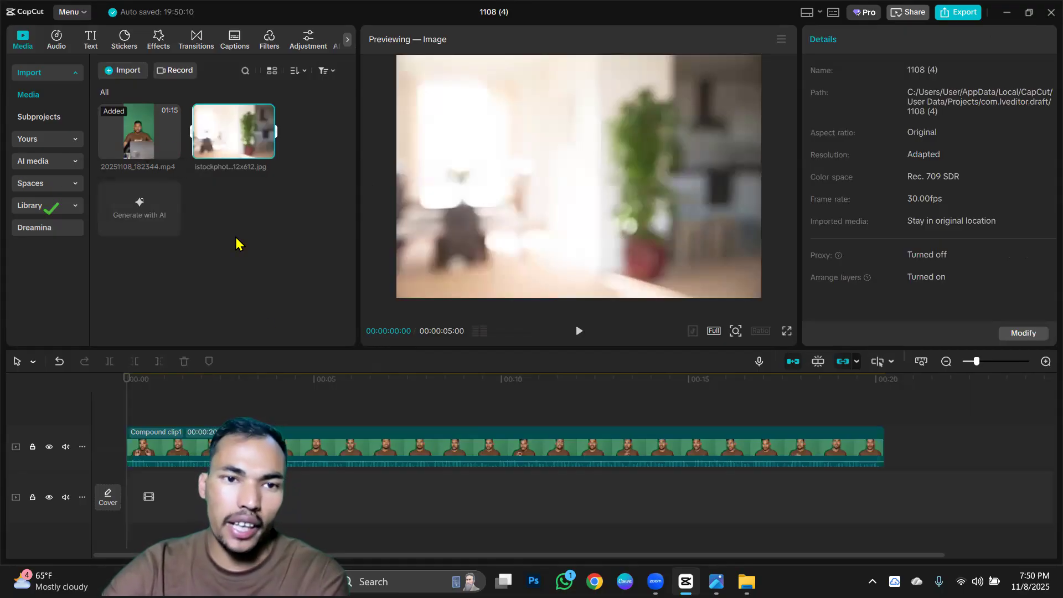
# Place the blurred room image at the start of the main track beneath the compound clip and extend it to the compound clip's end.
pyautogui.moveTo(233, 131); pyautogui.dragTo(125, 496)
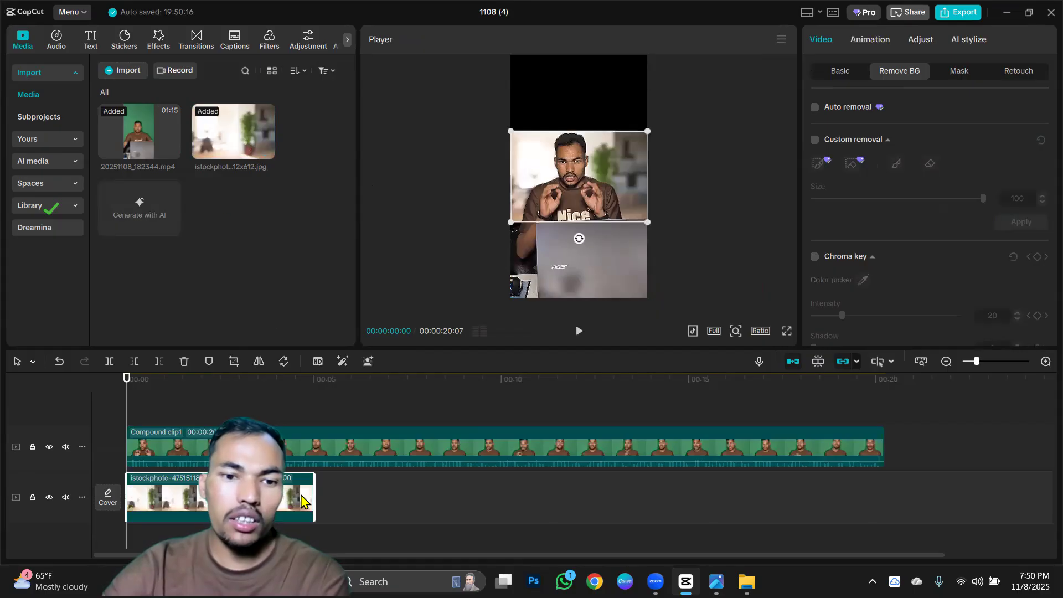
pyautogui.moveTo(314, 509); pyautogui.dragTo(880, 515)
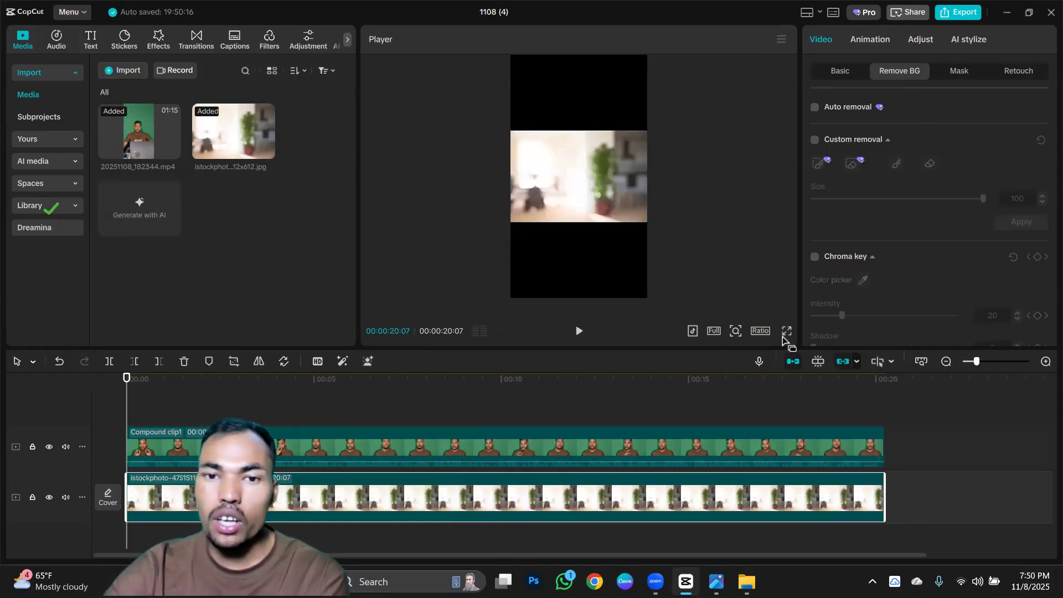
# Crop the background image to a 9:16 ratio, framing its right-hand part with the plant and kitchen.
pyautogui.click(234, 361)
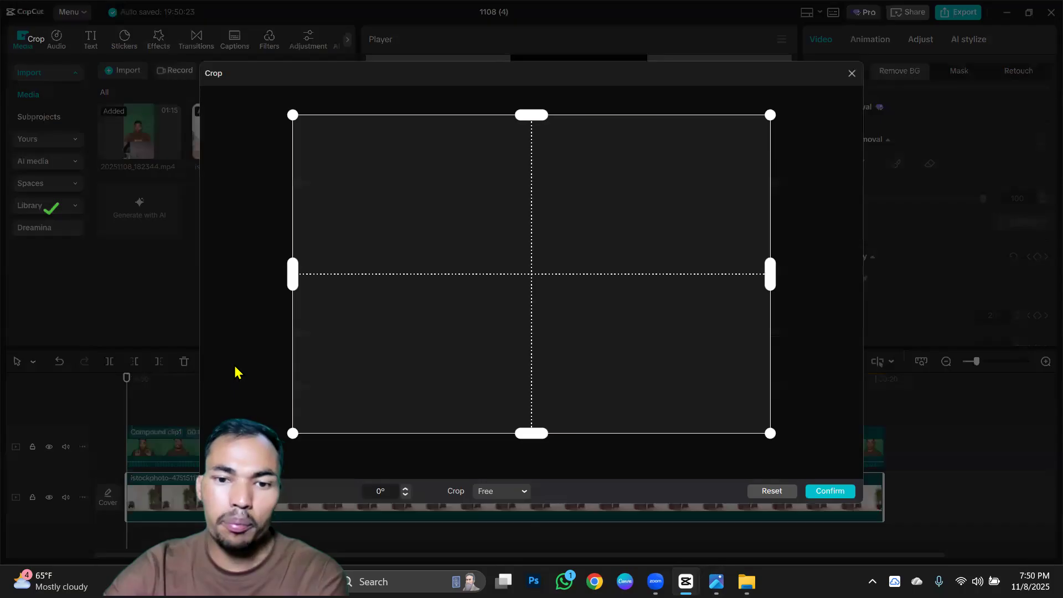
pyautogui.click(522, 492)
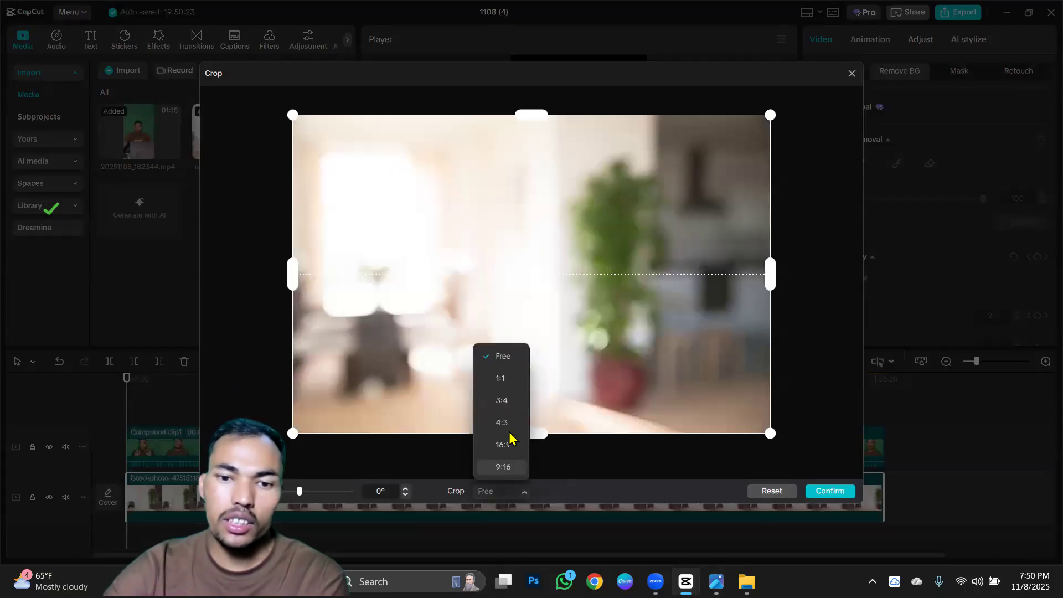
pyautogui.click(503, 468)
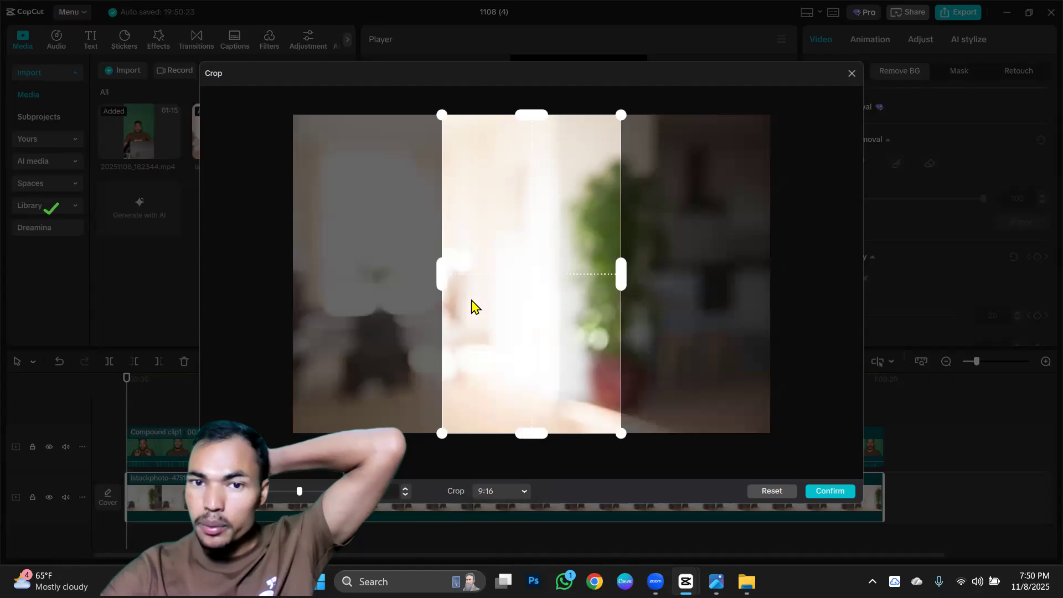
pyautogui.moveTo(510, 356); pyautogui.dragTo(696, 393)
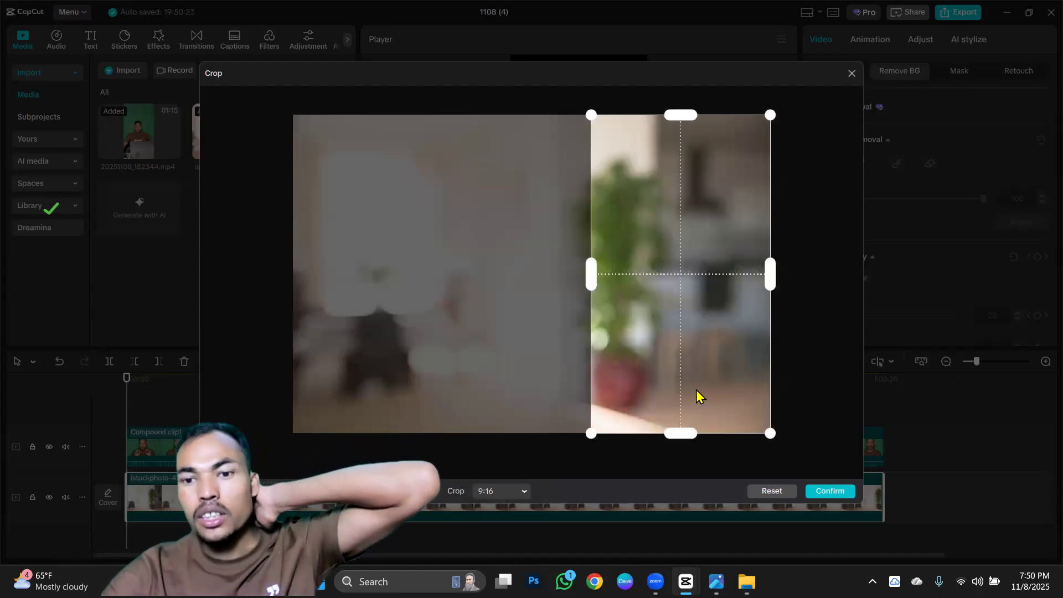
pyautogui.click(829, 491)
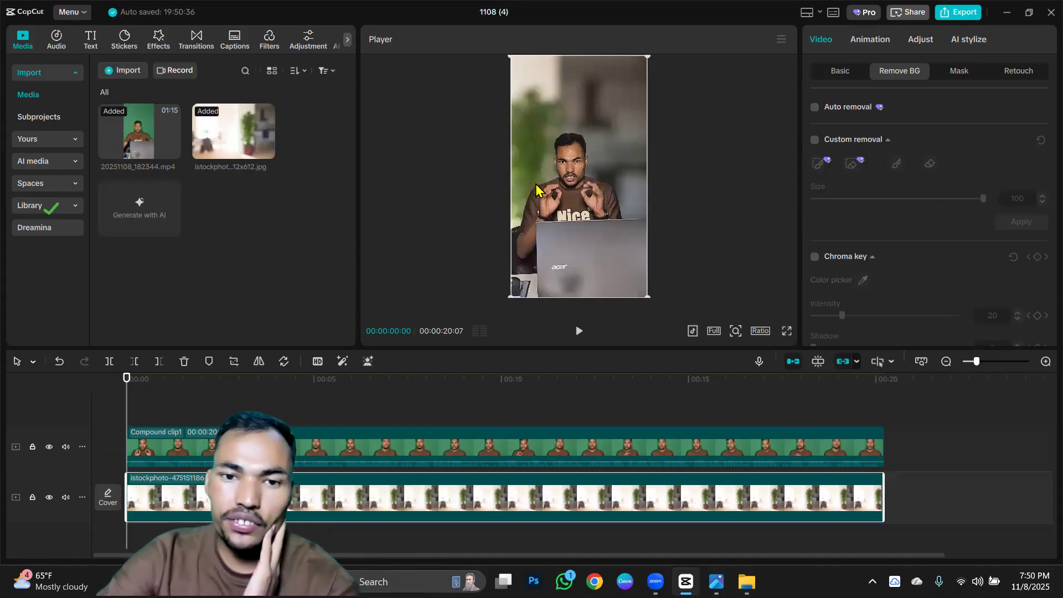
# Reframe the background image's 9:16 crop on the bright central area between the window and the plant.
pyautogui.click(230, 363)
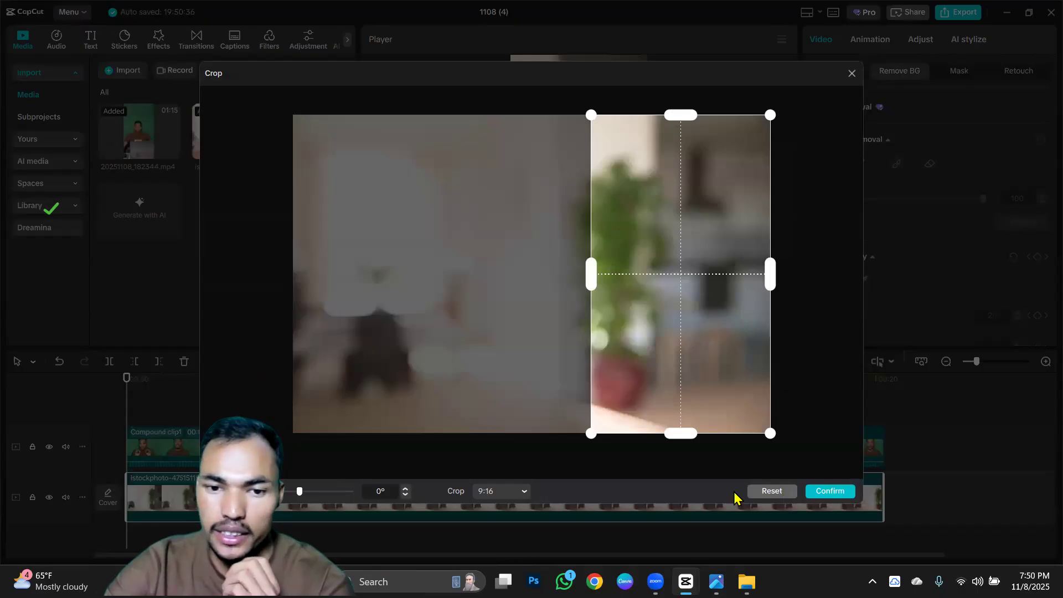
pyautogui.click(521, 492)
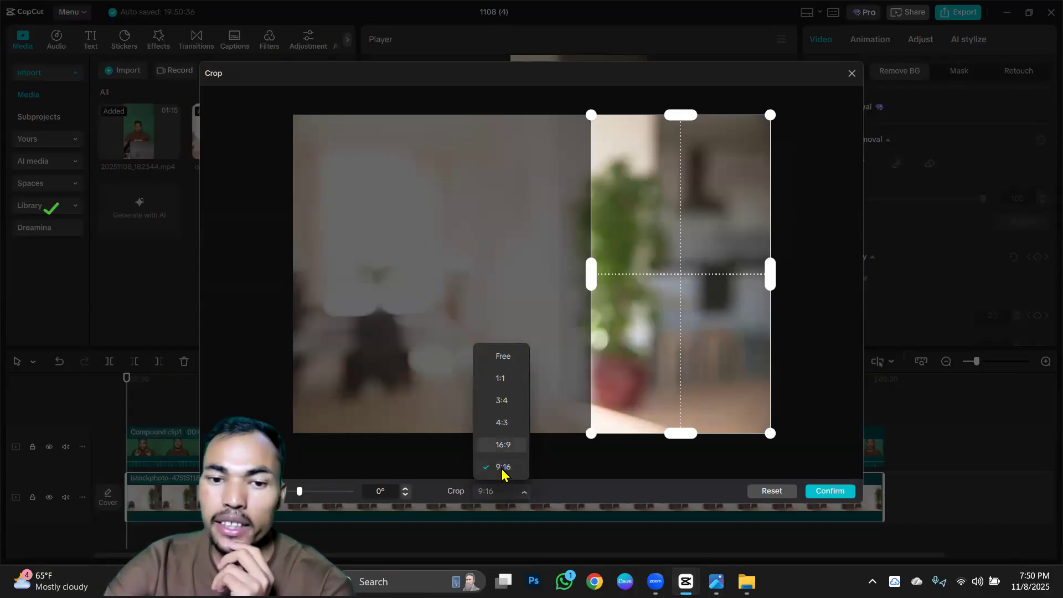
pyautogui.moveTo(505, 325); pyautogui.dragTo(313, 324)
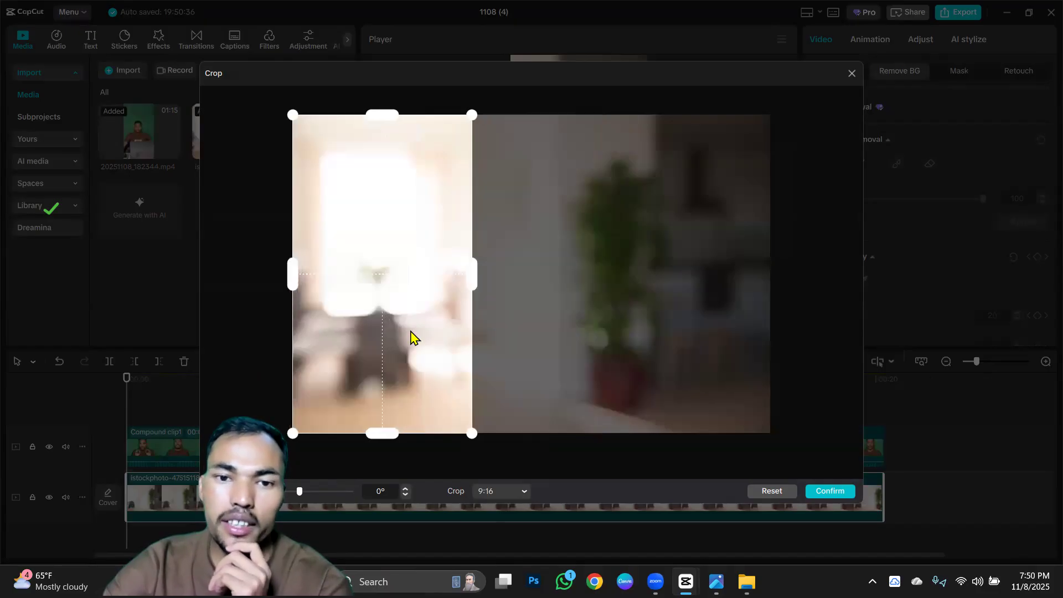
pyautogui.moveTo(411, 335); pyautogui.dragTo(429, 339)
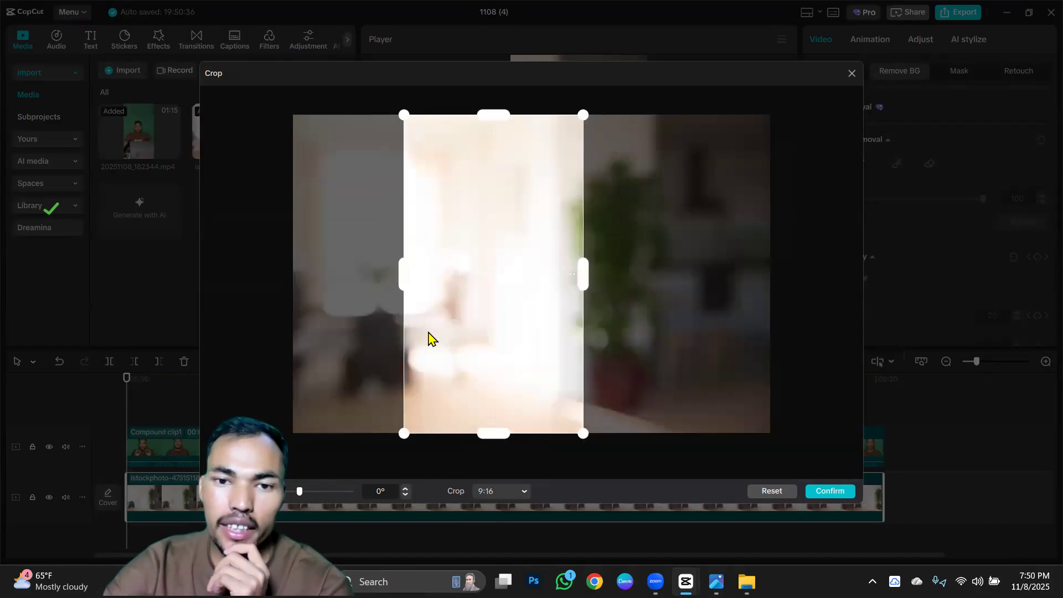
pyautogui.click(830, 495)
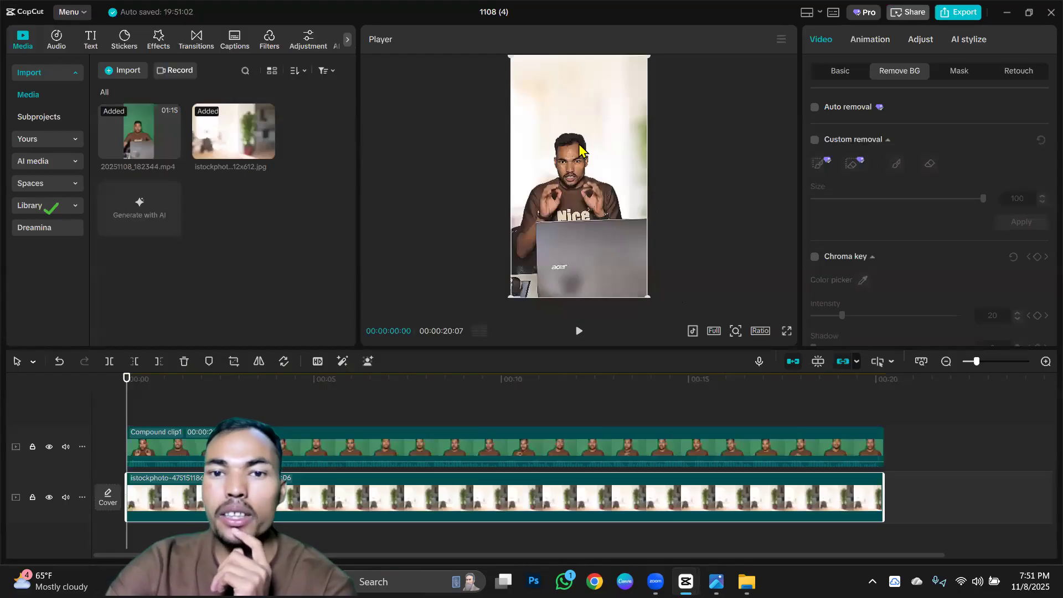
# Play the first few seconds of the compound clip over the new background to check the composite.
pyautogui.click(596, 224)
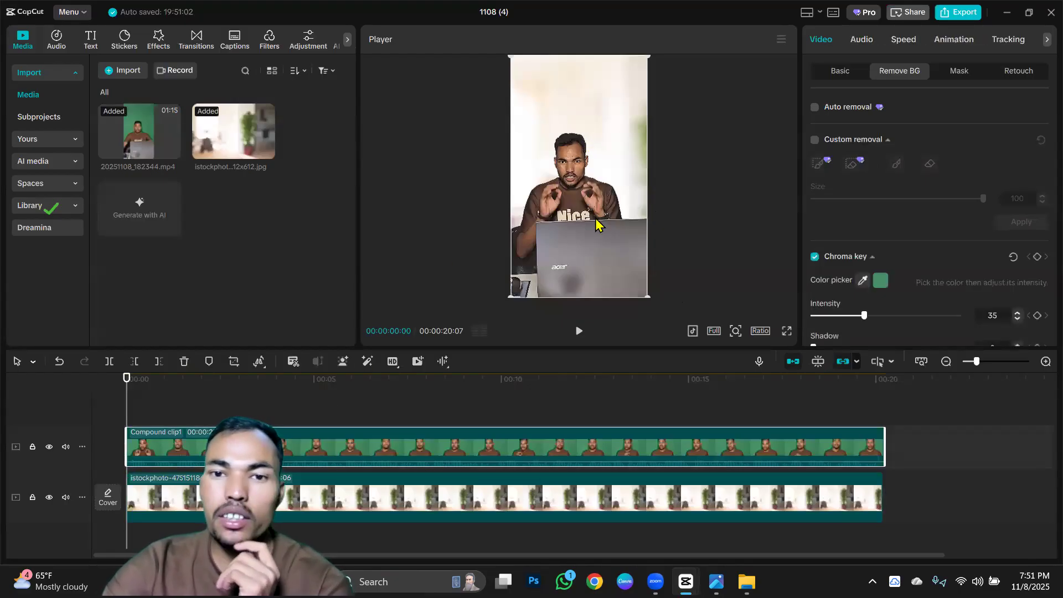
pyautogui.click(578, 332)
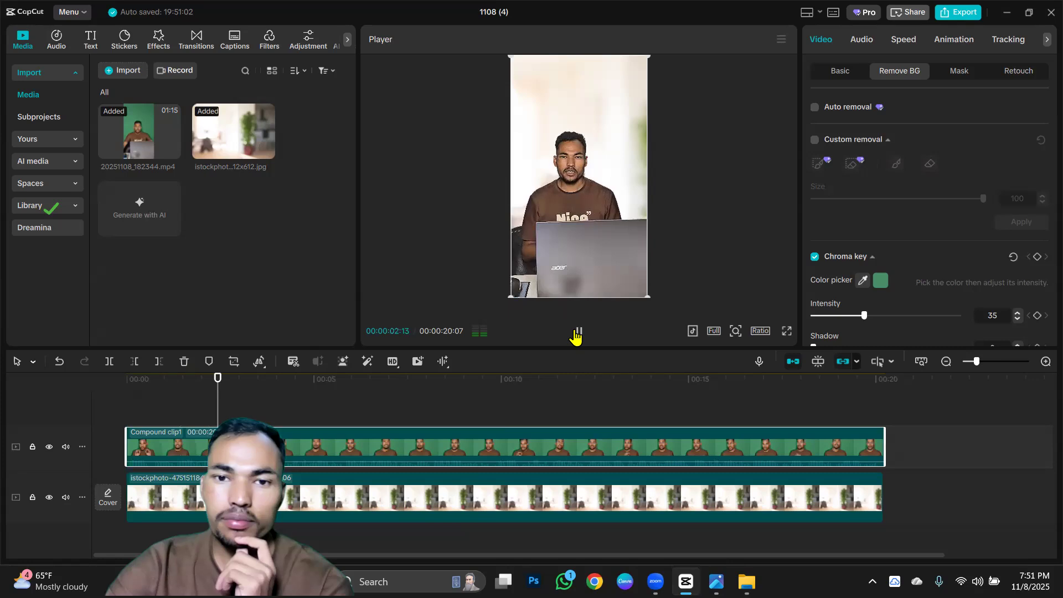
pyautogui.click(577, 332)
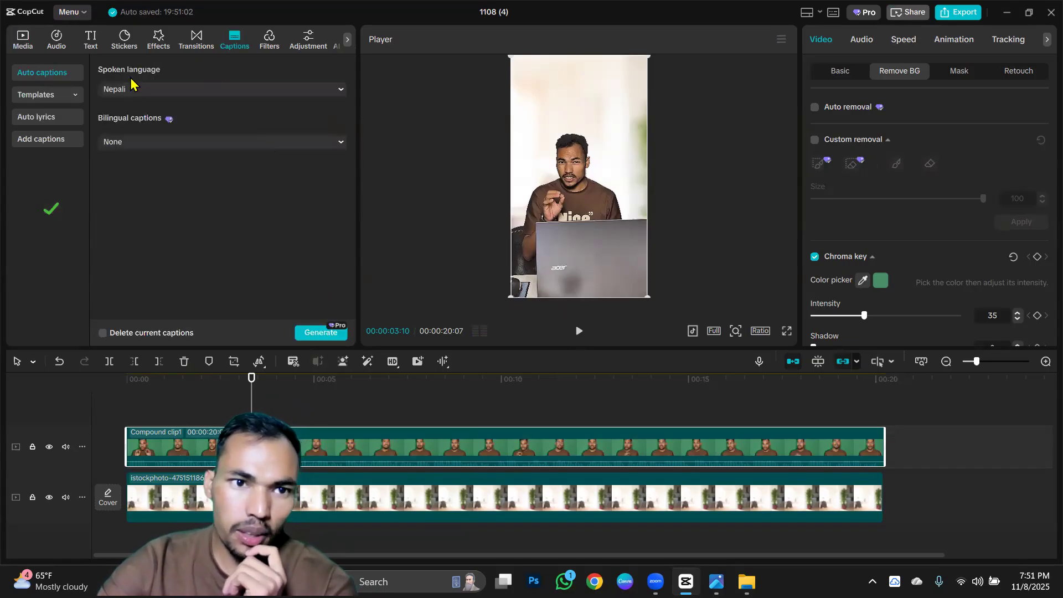
# Generate auto captions for the video with Nepali as the spoken language and bilingual captions set to None.
pyautogui.click(342, 90)
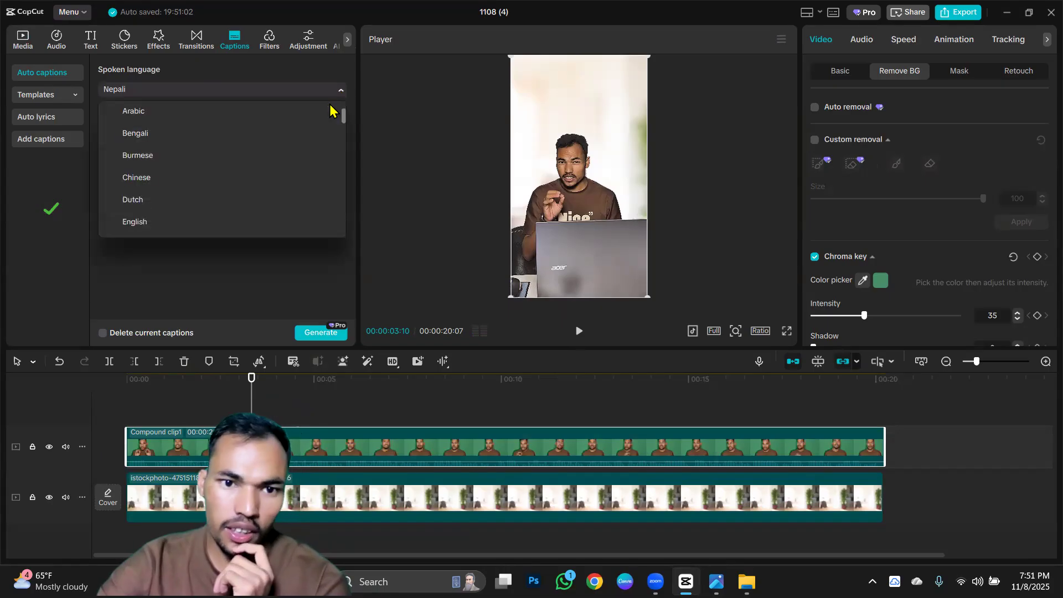
pyautogui.scroll(-2, 169, 176)
pyautogui.scroll(-4, 171, 187)
pyautogui.scroll(-3, 174, 188)
pyautogui.scroll(-2, 175, 190)
pyautogui.scroll(6, 175, 191)
pyautogui.click(220, 272)
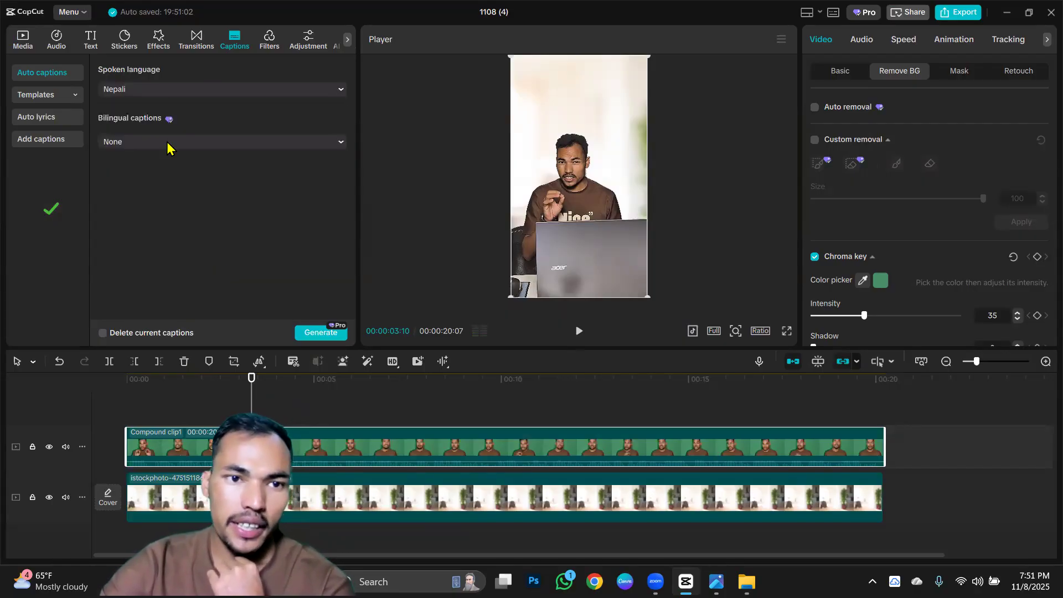
pyautogui.click(325, 332)
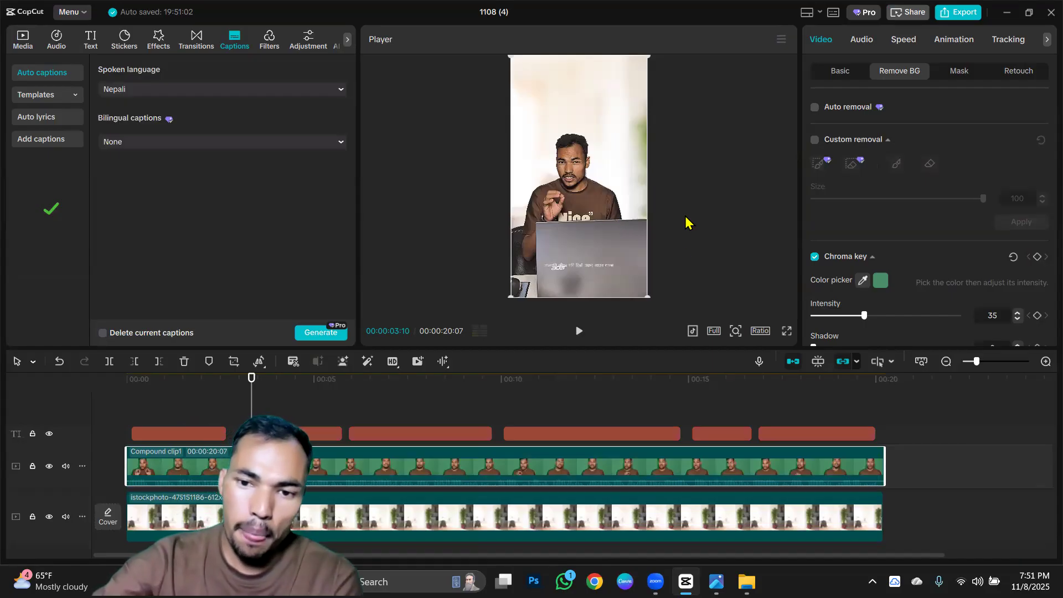
# Review the generated Nepali captions by playing the video from the start to the end in full screen.
pyautogui.click(520, 430)
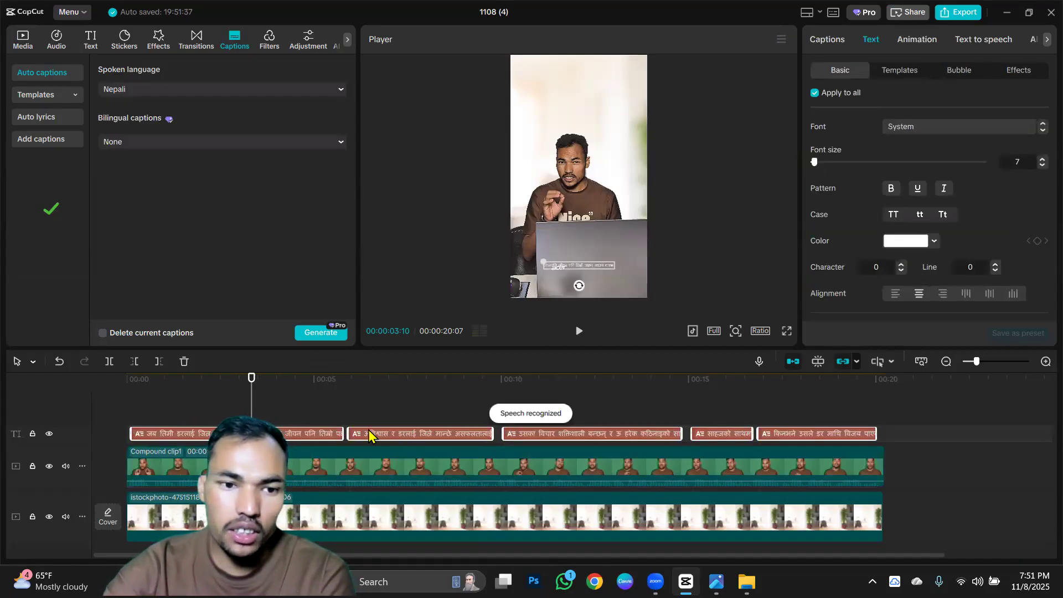
pyautogui.click(131, 396)
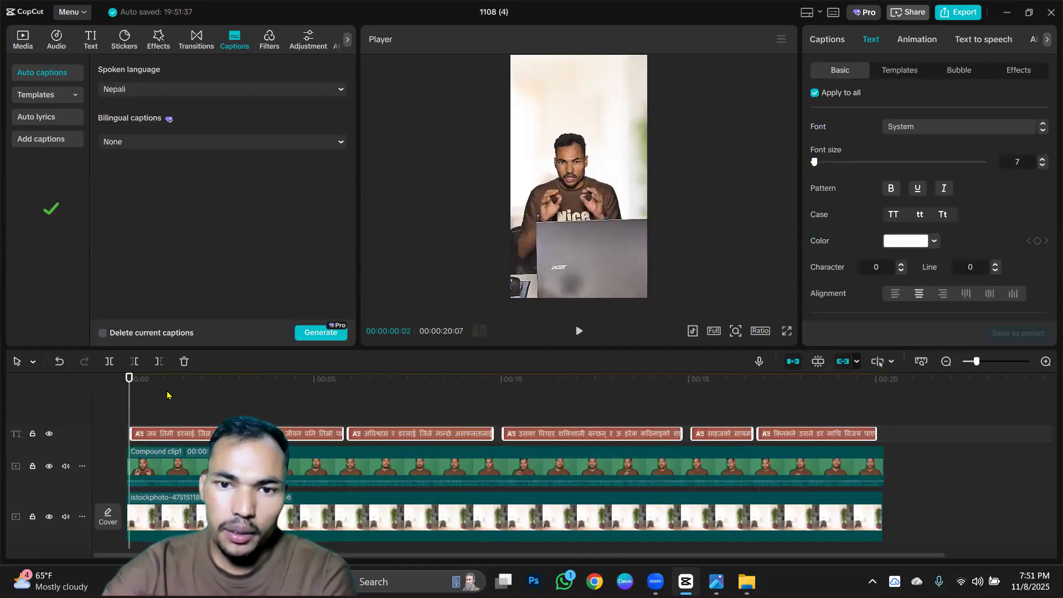
pyautogui.click(579, 332)
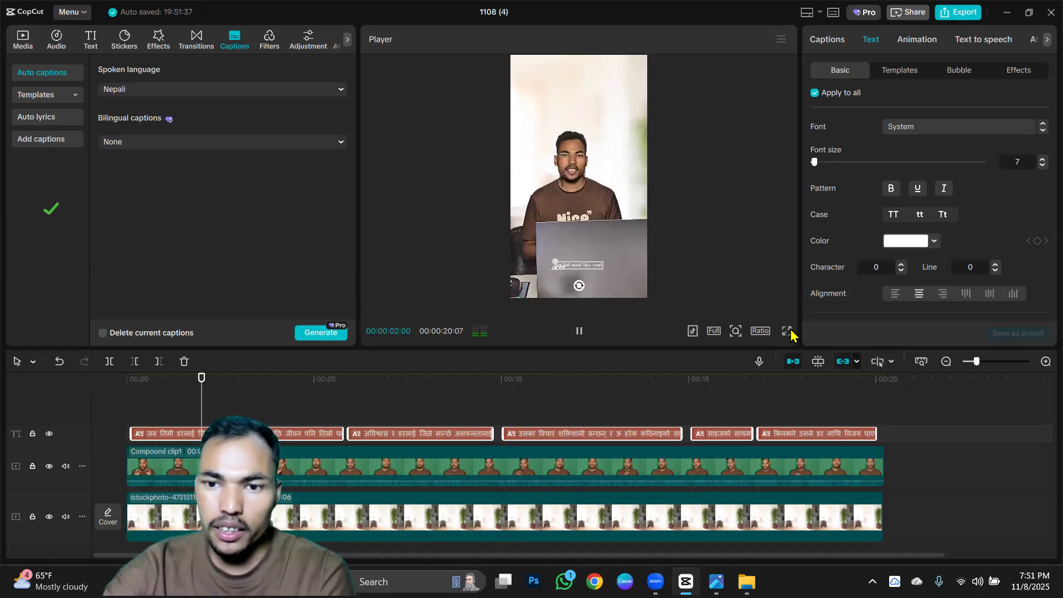
pyautogui.click(787, 331)
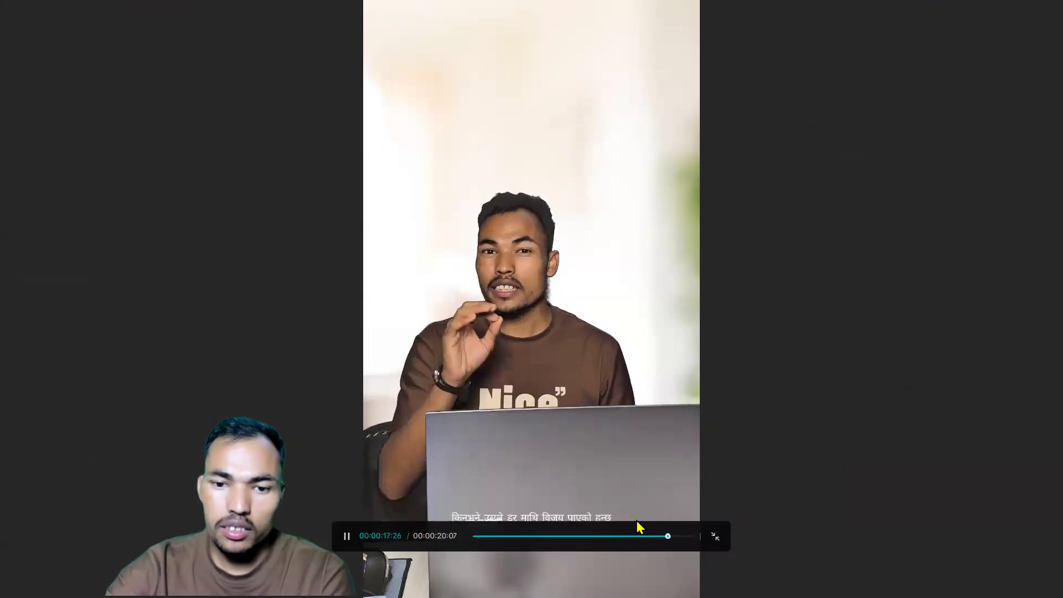
pyautogui.click(714, 537)
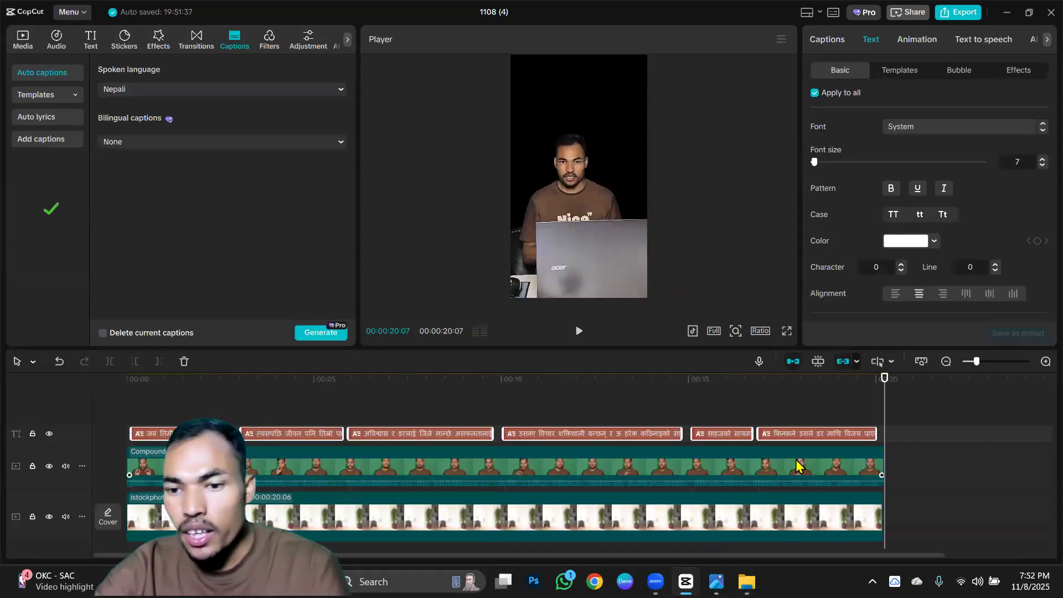
# Extend the end of the background image on the timeline until it lines up with the end of the compound clip.
pyautogui.scroll(3, 679, 452)
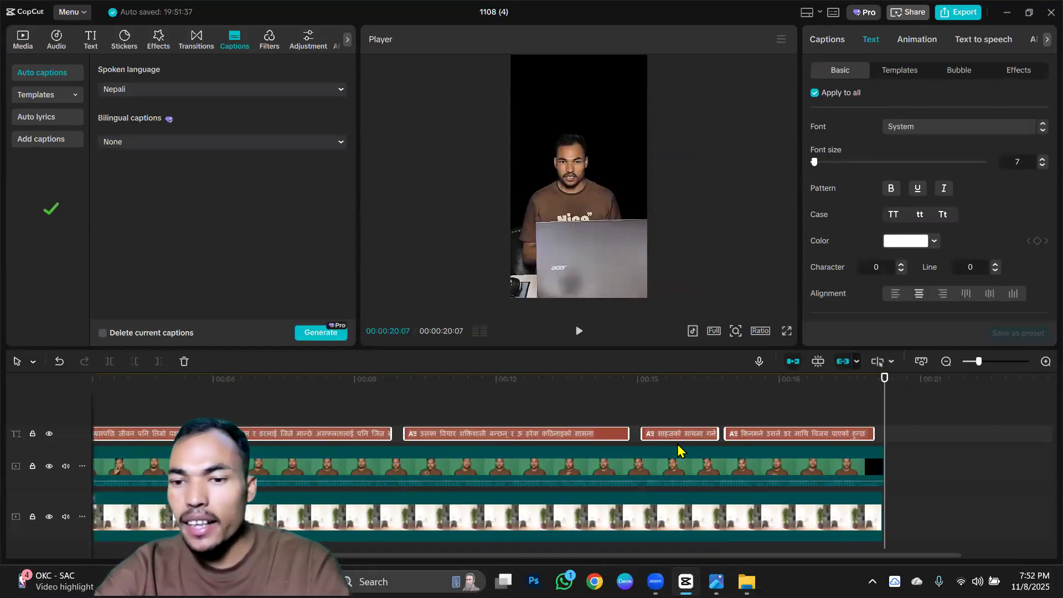
pyautogui.scroll(4, 680, 451)
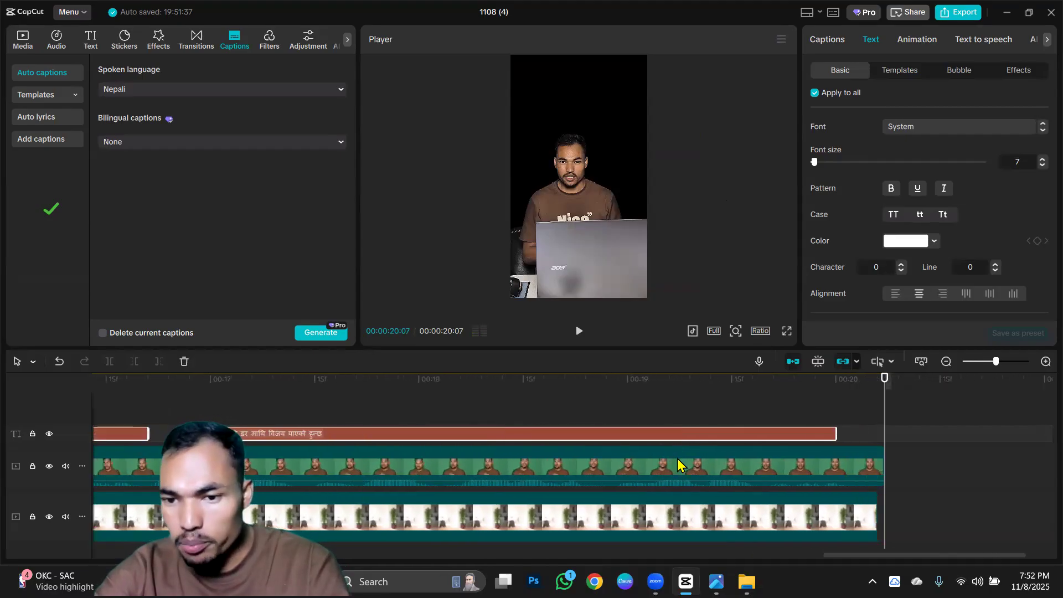
pyautogui.scroll(2, 676, 463)
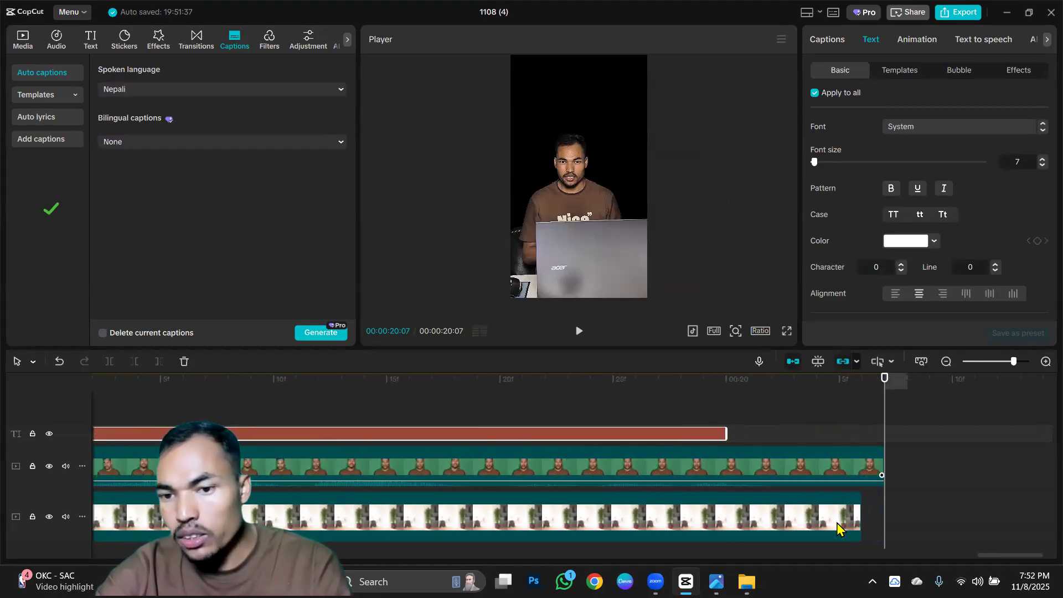
pyautogui.moveTo(861, 519); pyautogui.dragTo(880, 532)
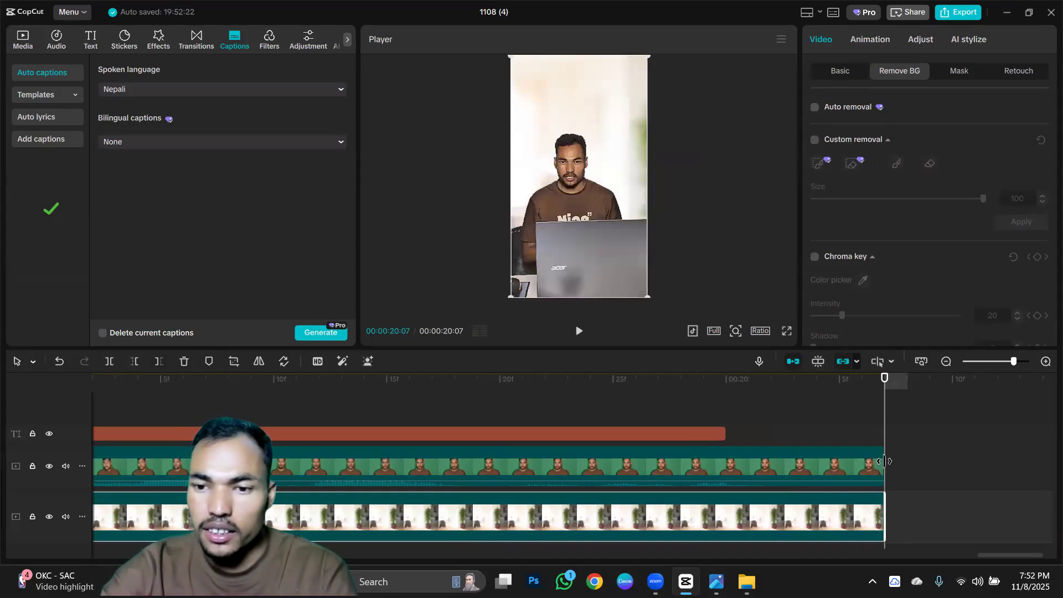
pyautogui.moveTo(884, 464); pyautogui.dragTo(771, 463)
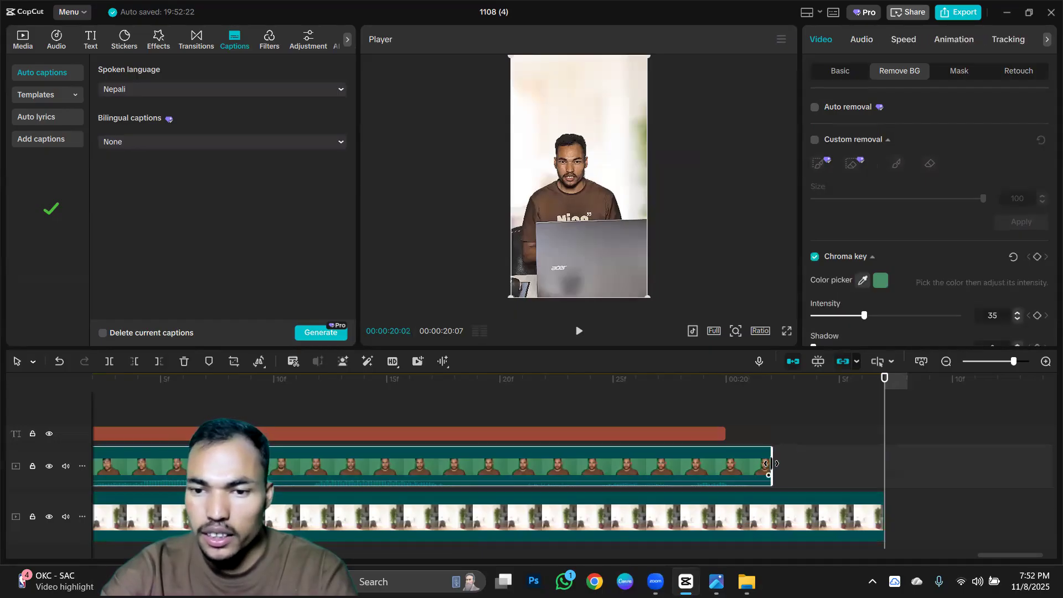
pyautogui.moveTo(862, 460); pyautogui.dragTo(881, 460)
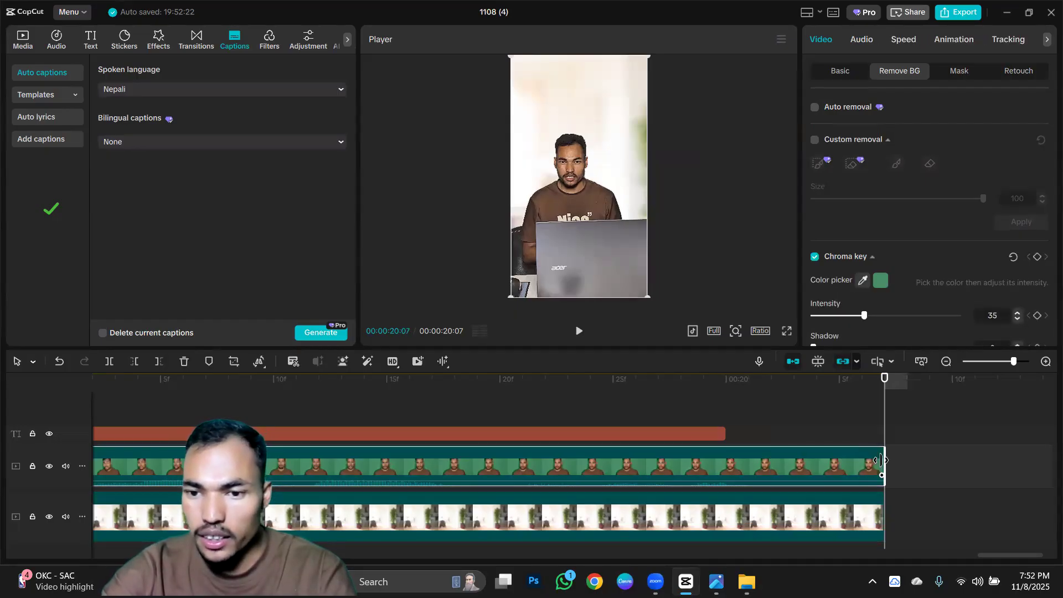
# Change the font of all main captions to Poppins Black, working from the third caption on the timeline.
pyautogui.scroll(-1, 439, 460)
pyautogui.scroll(-5, 439, 466)
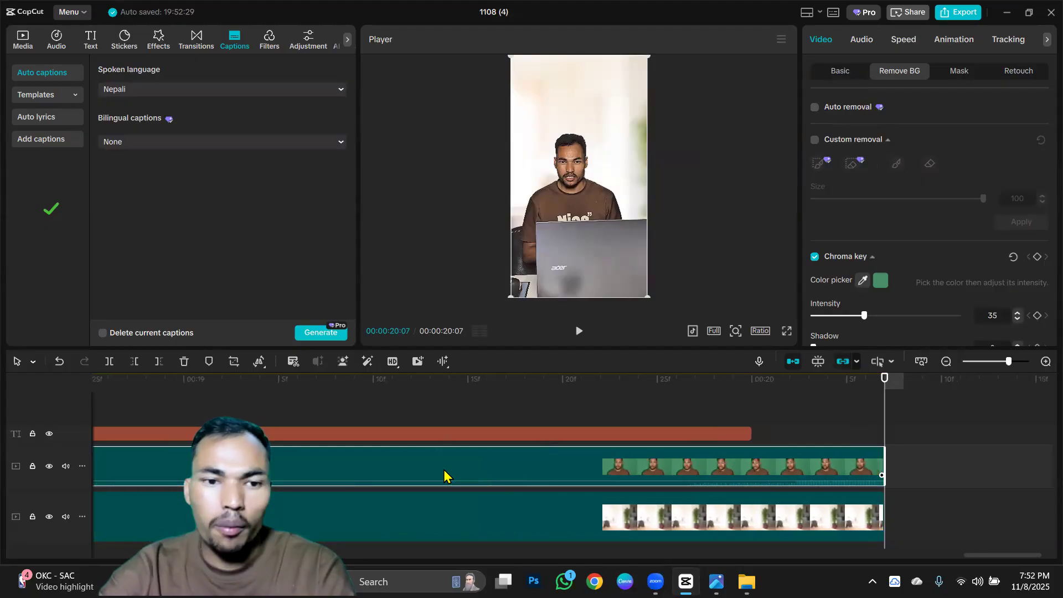
pyautogui.scroll(-4, 453, 477)
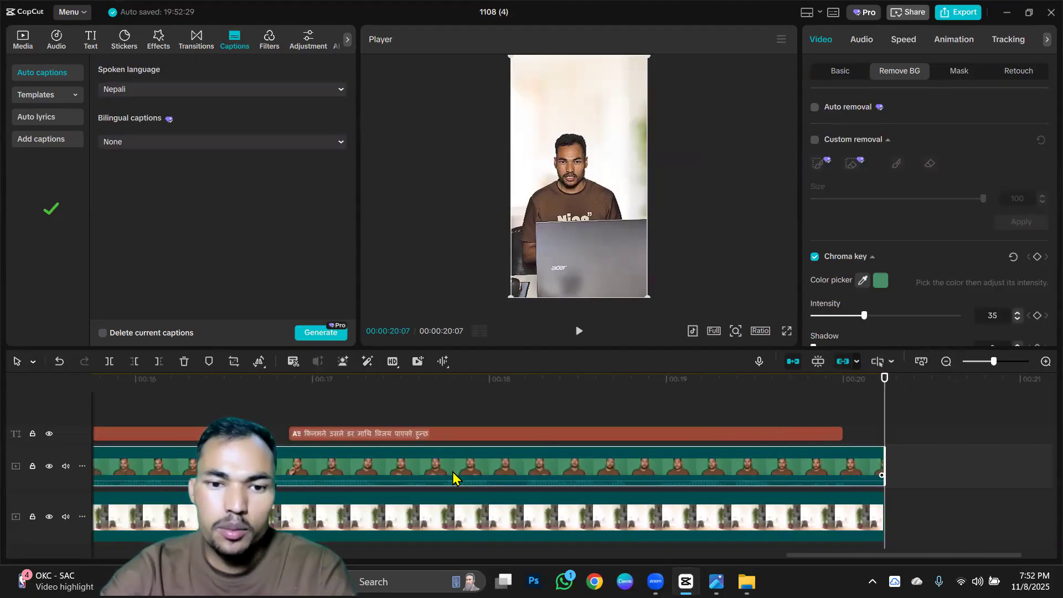
pyautogui.scroll(-3, 452, 479)
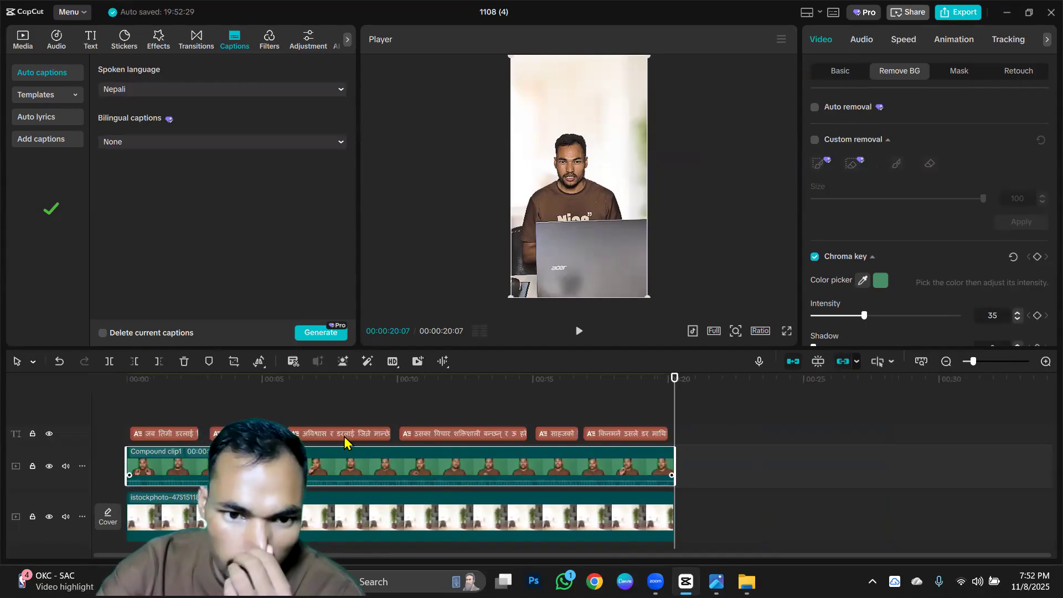
pyautogui.click(344, 437)
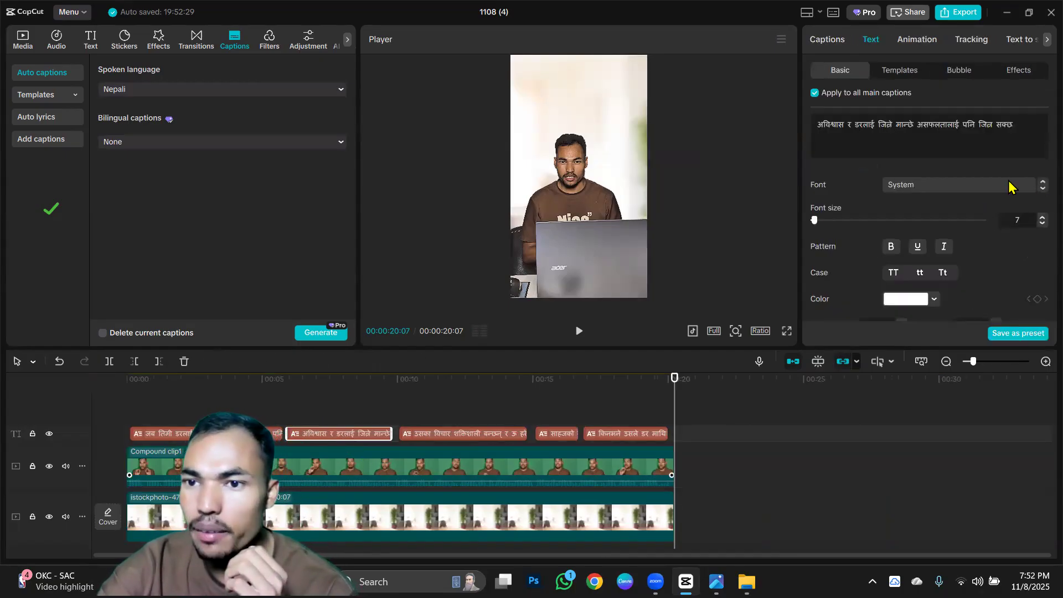
pyautogui.click(946, 185)
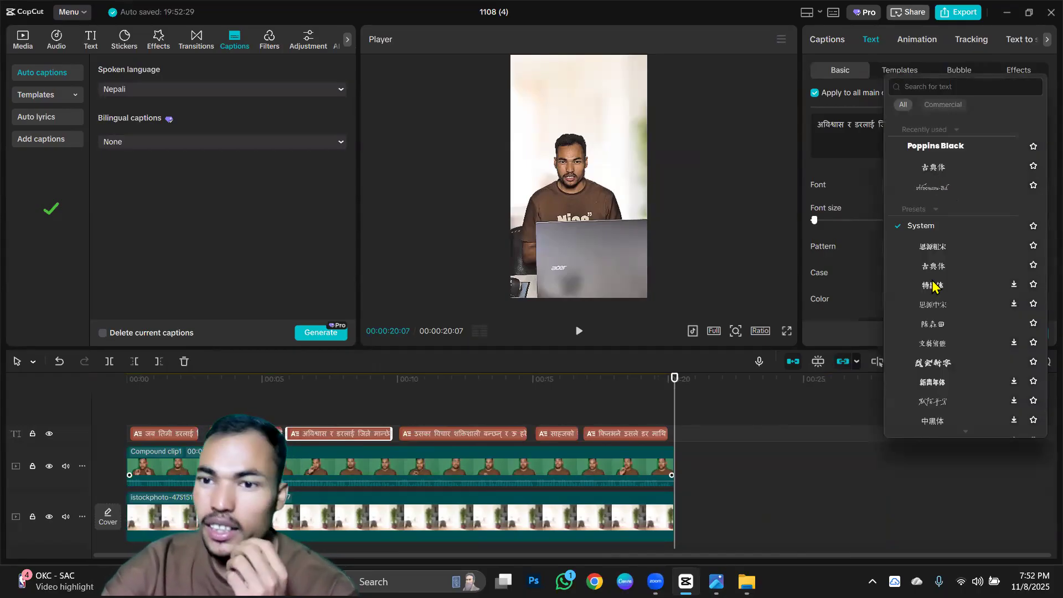
pyautogui.scroll(-3, 941, 283)
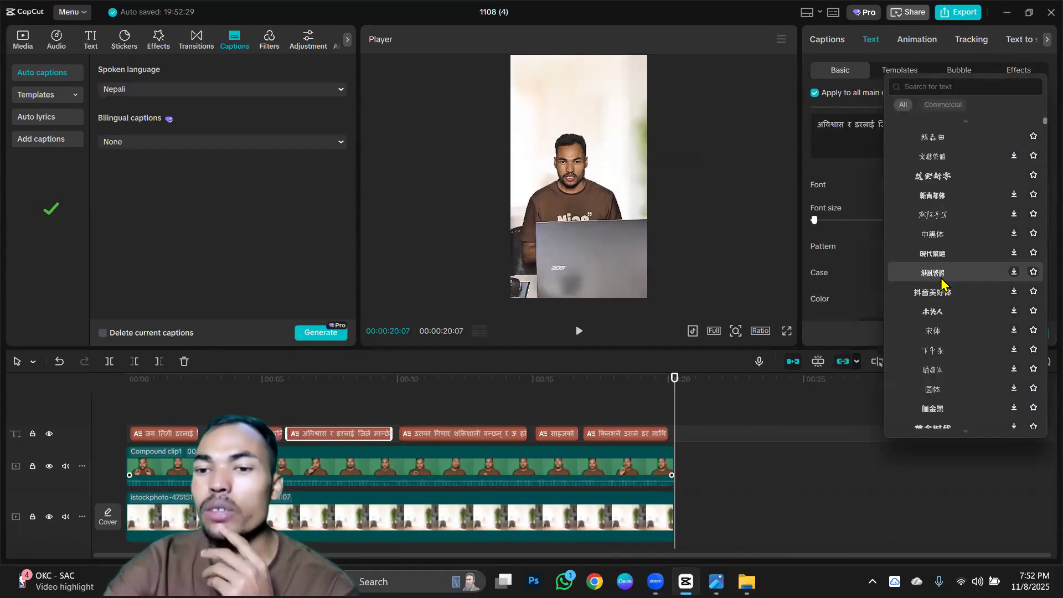
pyautogui.scroll(-5, 941, 283)
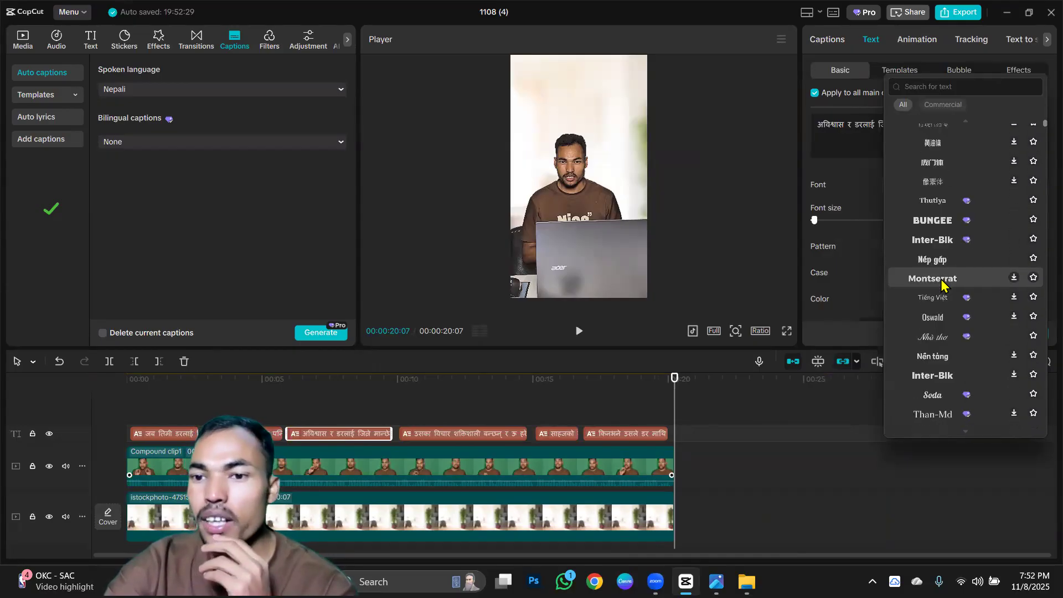
pyautogui.scroll(10, 941, 284)
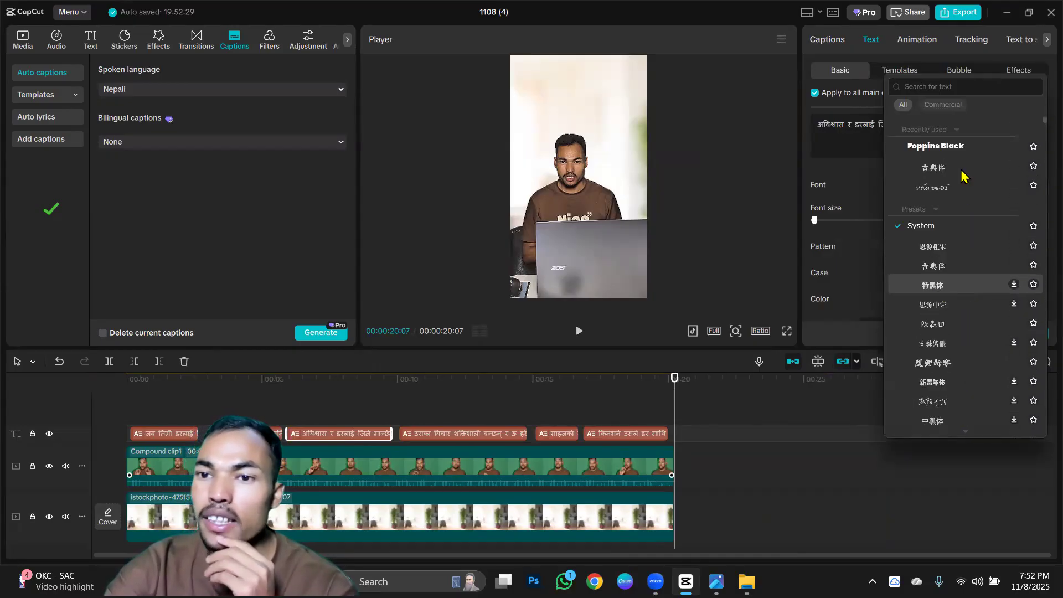
pyautogui.click(967, 149)
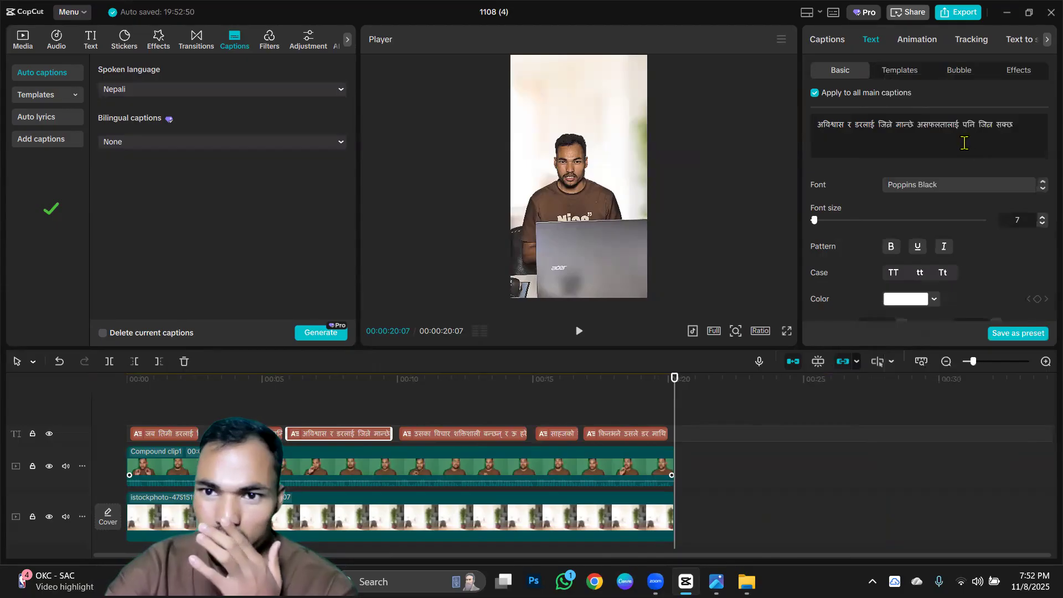
# Show the first caption in the preview and set the captions' text colour to red (FF0000).
pyautogui.click(136, 397)
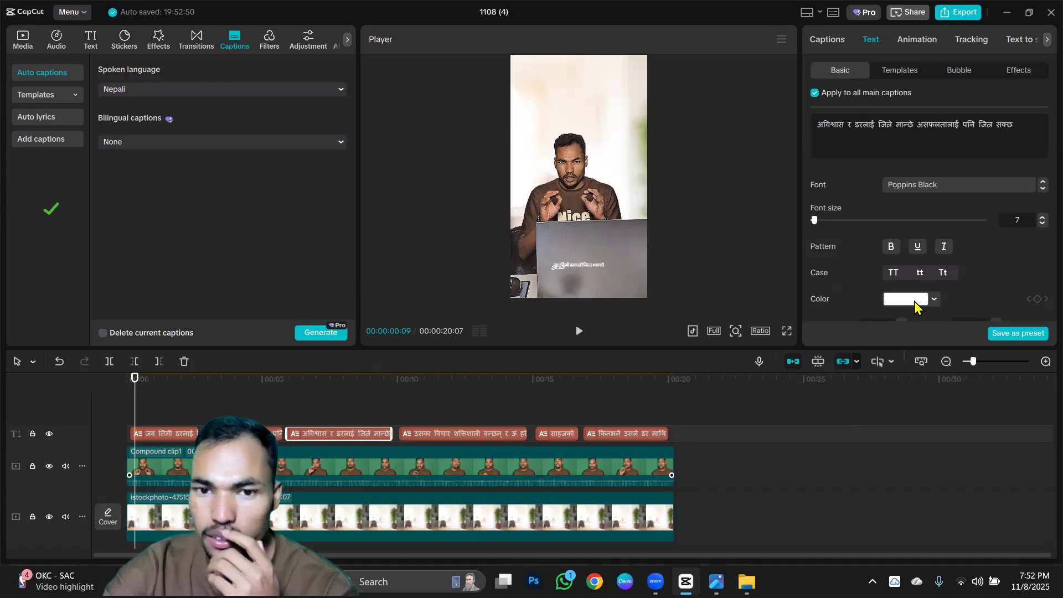
pyautogui.click(914, 301)
pyautogui.moveTo(935, 352); pyautogui.dragTo(1037, 311)
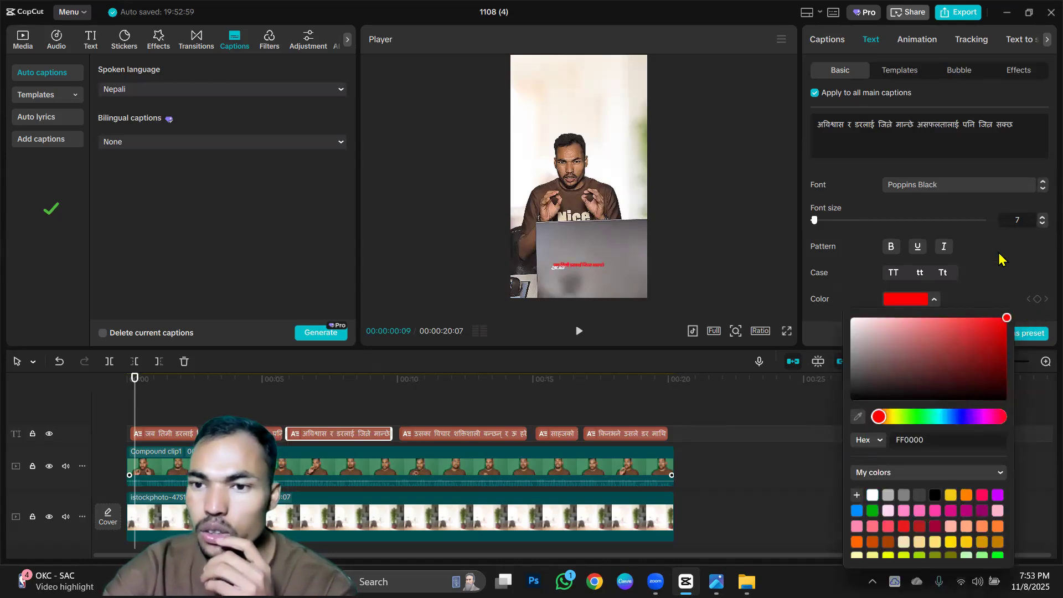
# Expand the preset styles and apply the white text with green glow preset to all main captions.
pyautogui.scroll(-5, 990, 244)
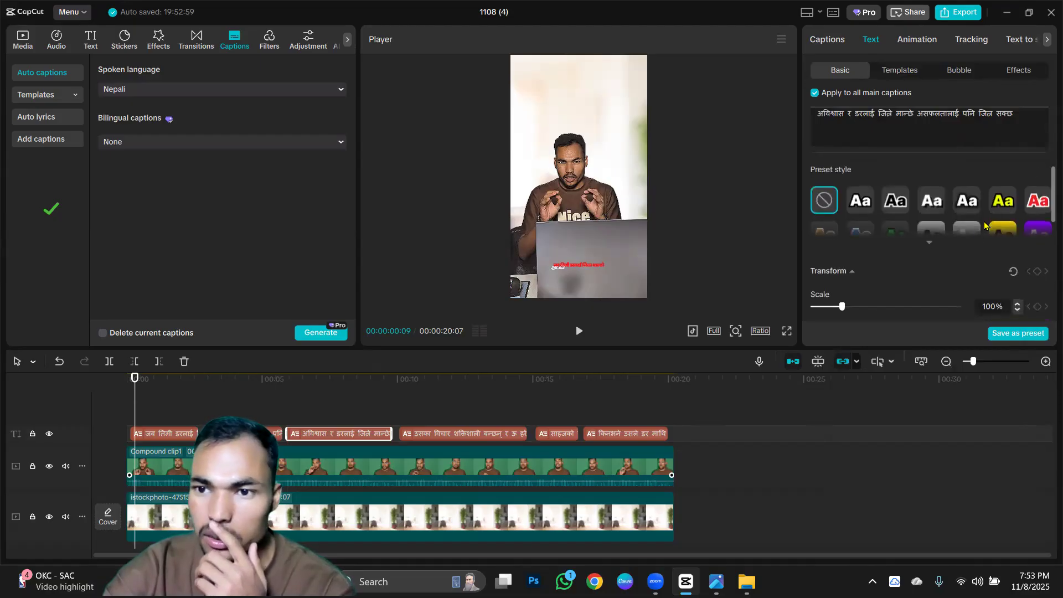
pyautogui.click(929, 243)
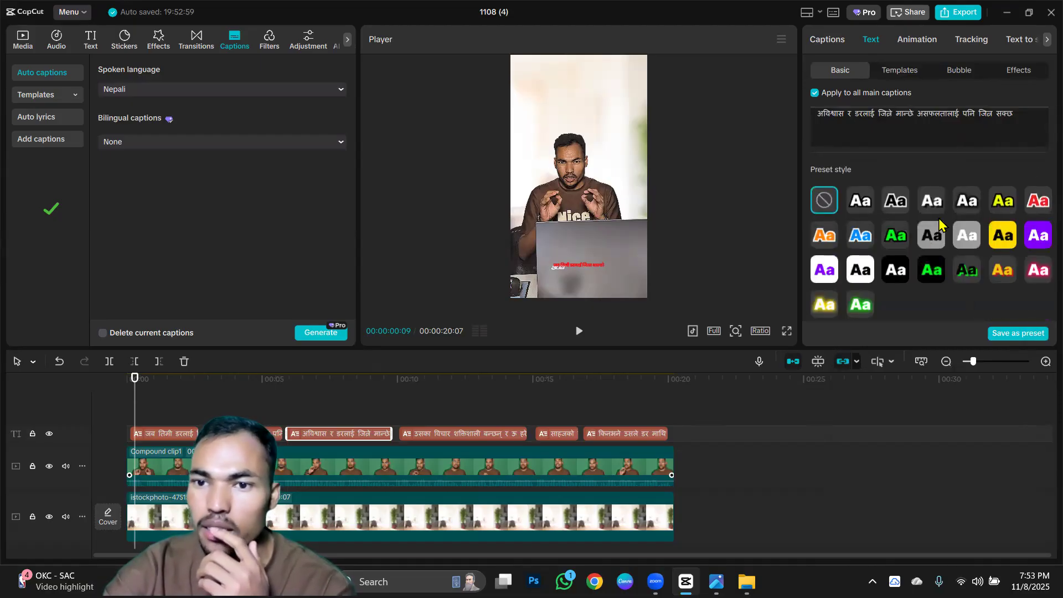
pyautogui.scroll(-2, 939, 224)
pyautogui.click(860, 220)
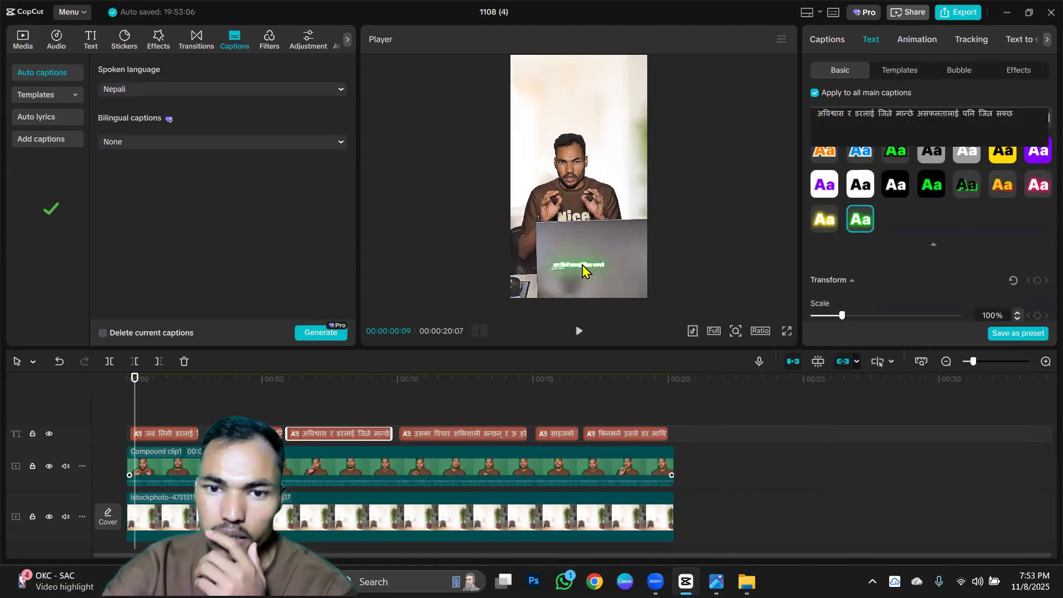
# Make the text of all main captions bold and italic.
pyautogui.scroll(-5, 886, 275)
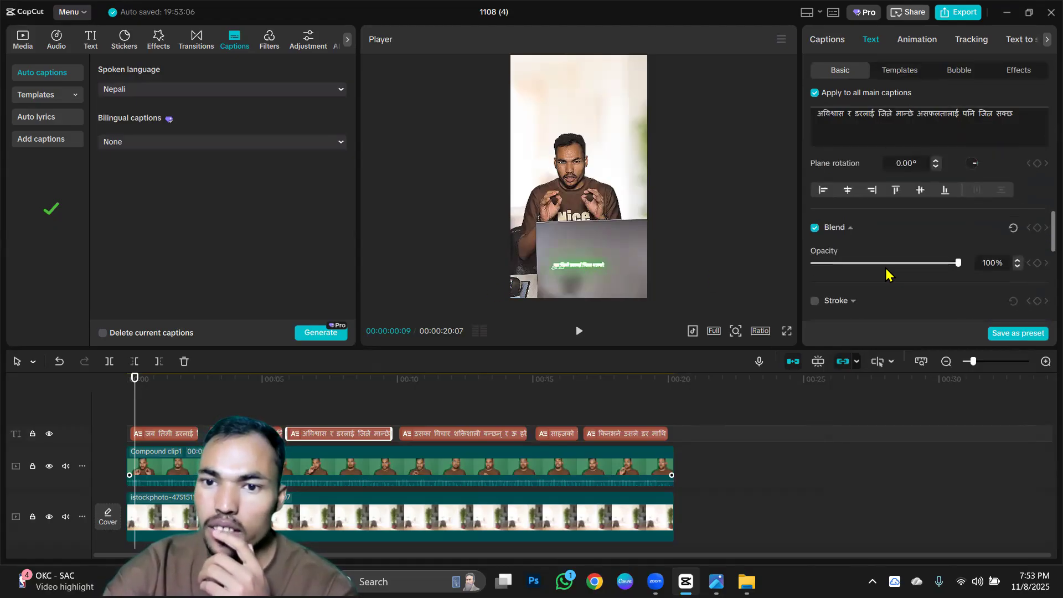
pyautogui.scroll(5, 866, 247)
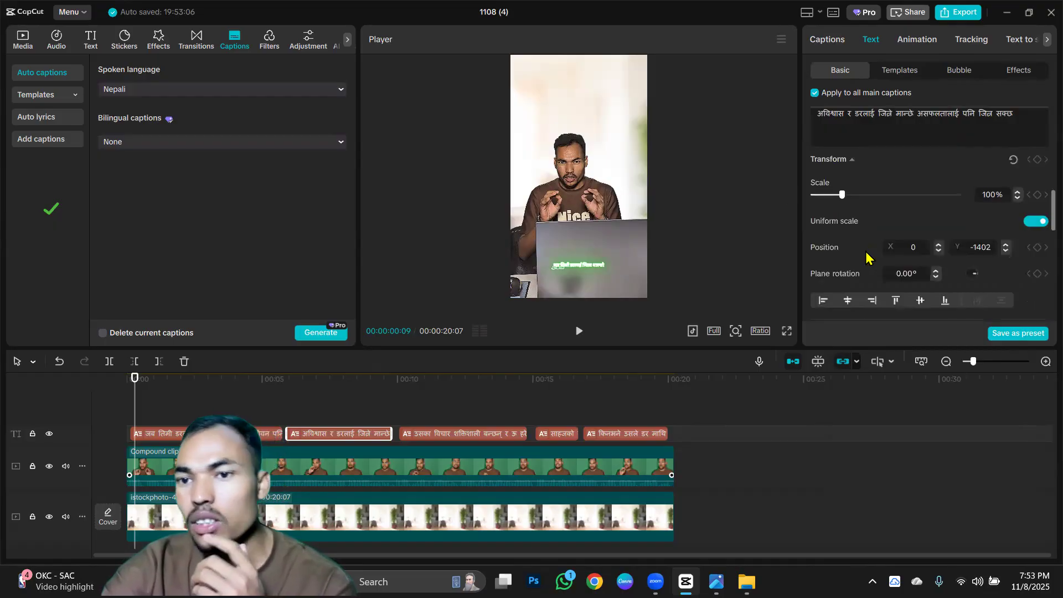
pyautogui.scroll(5, 866, 260)
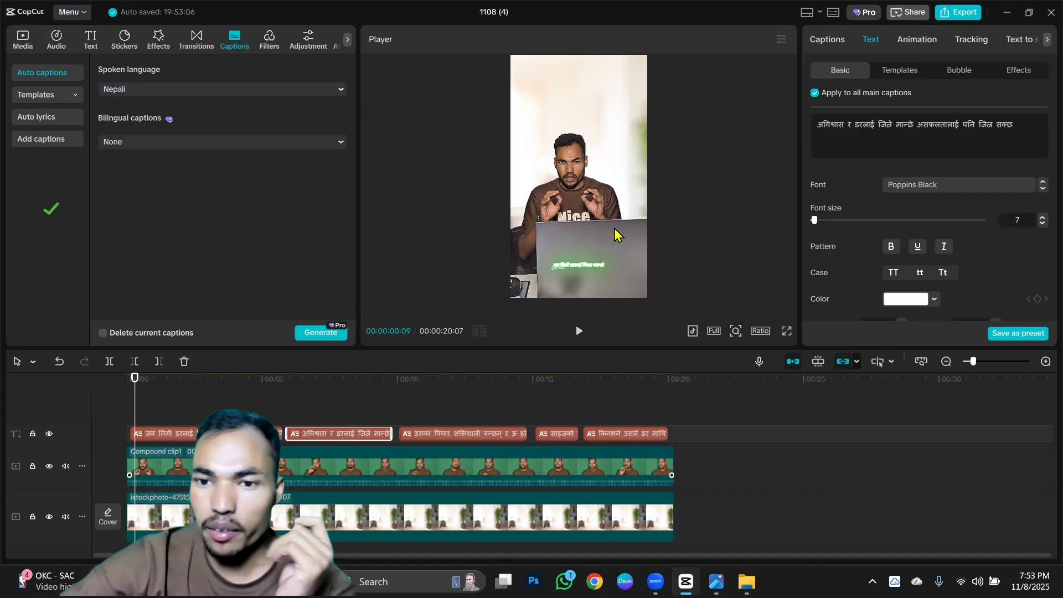
pyautogui.click(892, 251)
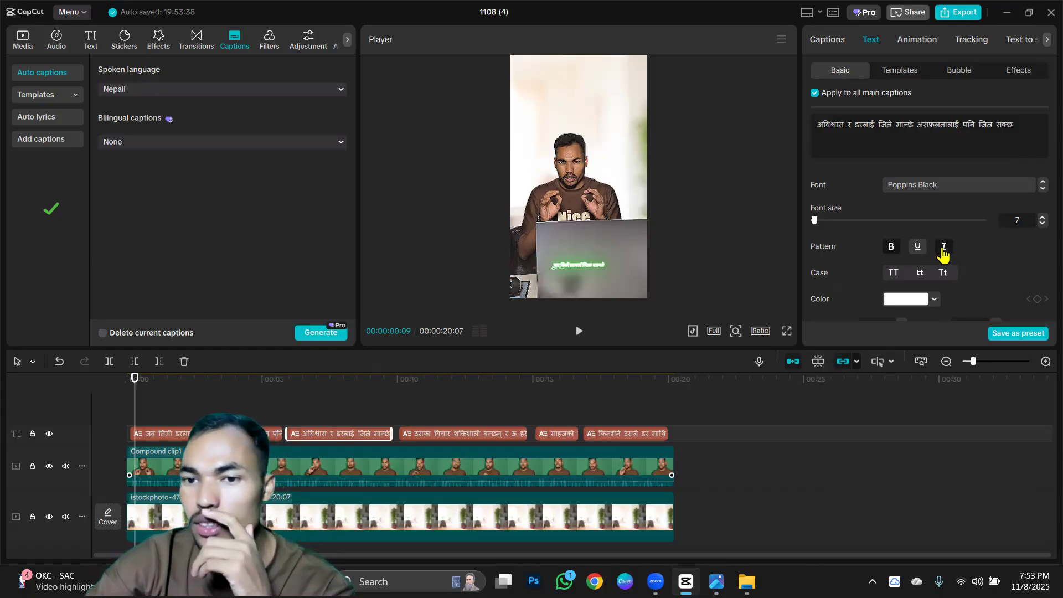
# Add the Typewriter entrance animation to the selected caption.
pyautogui.scroll(-1, 941, 249)
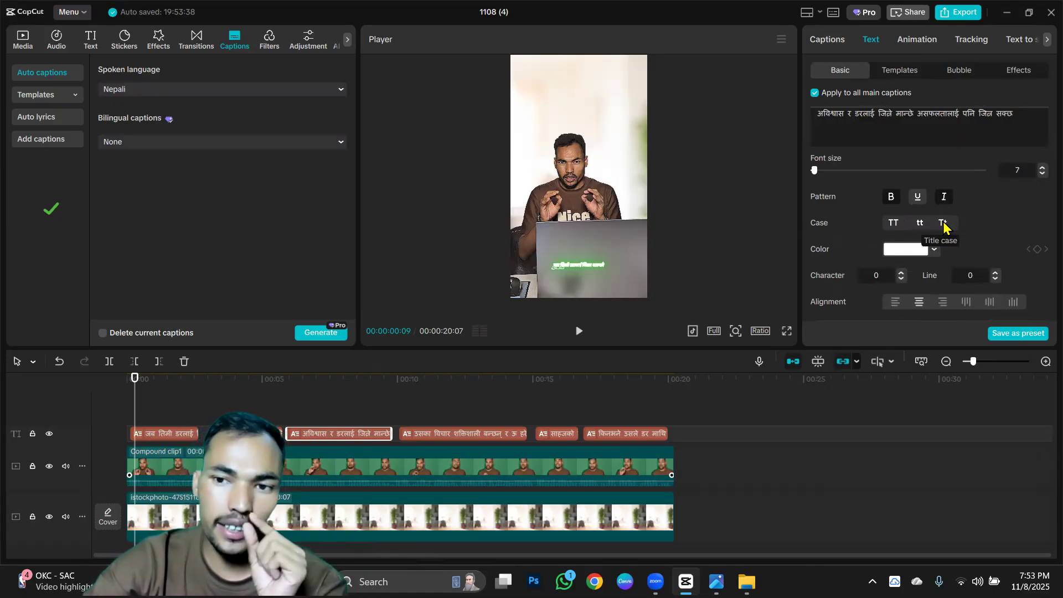
pyautogui.scroll(-2, 938, 222)
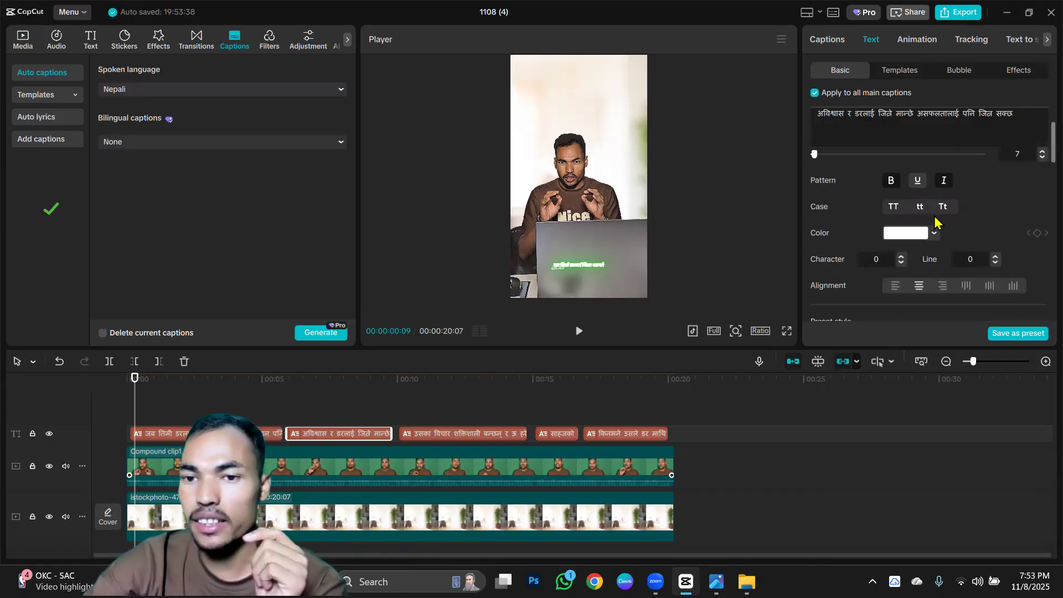
pyautogui.scroll(-6, 917, 209)
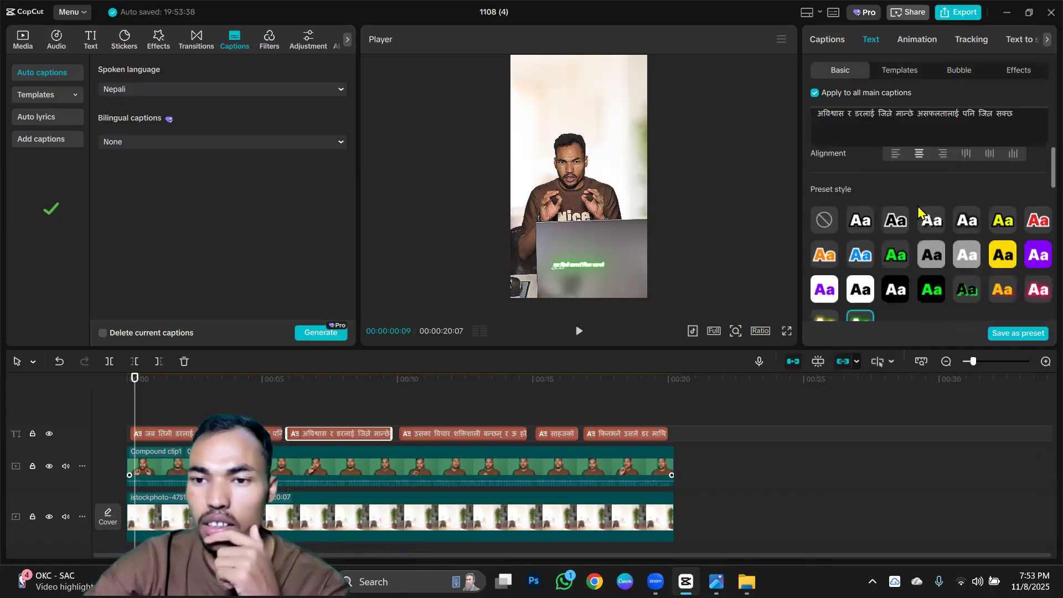
pyautogui.scroll(-8, 917, 209)
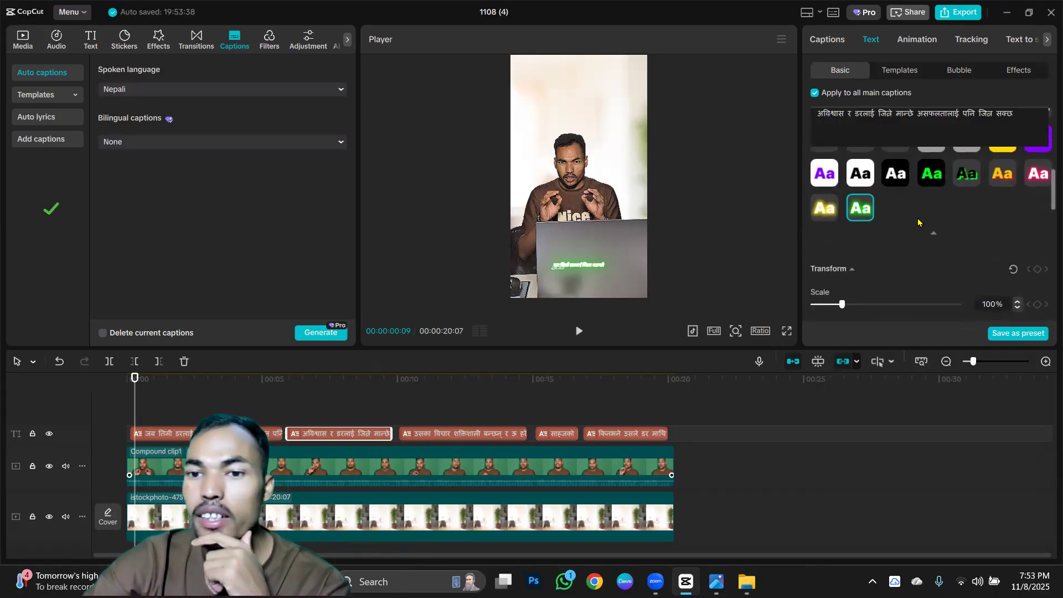
pyautogui.scroll(-3, 919, 225)
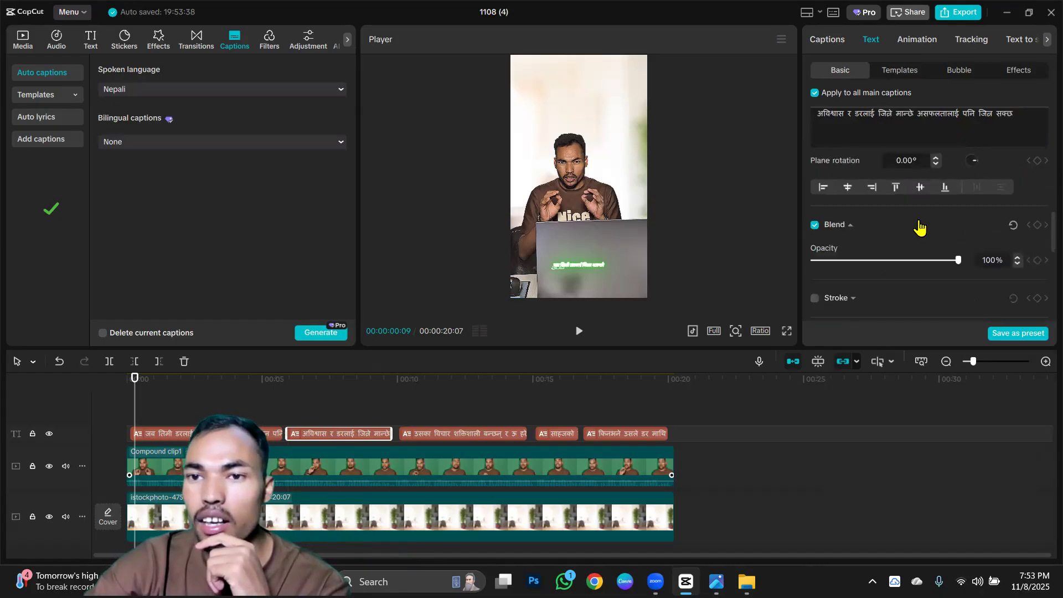
pyautogui.scroll(3, 920, 227)
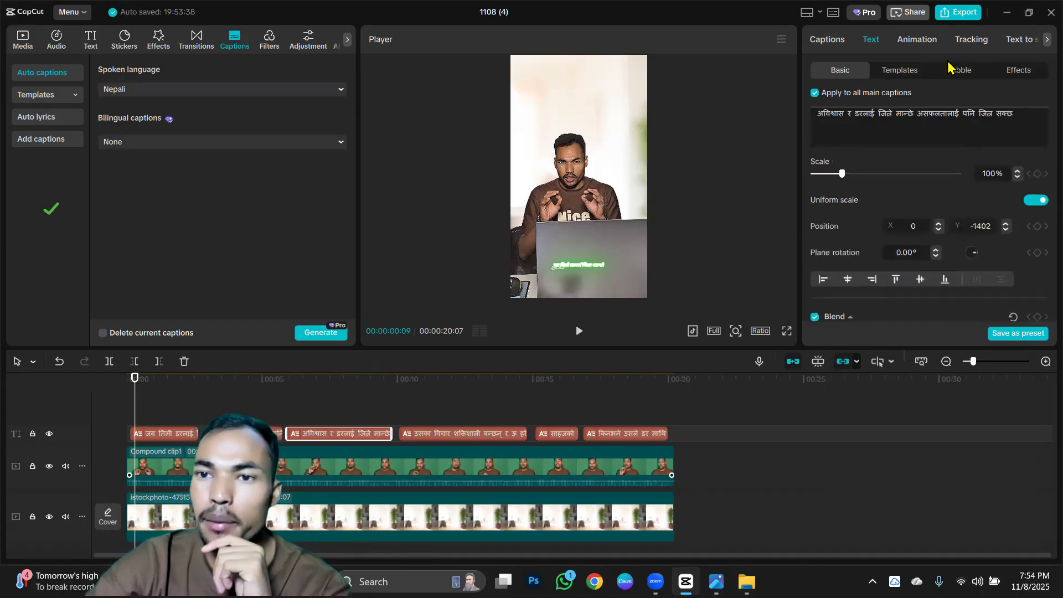
pyautogui.click(923, 44)
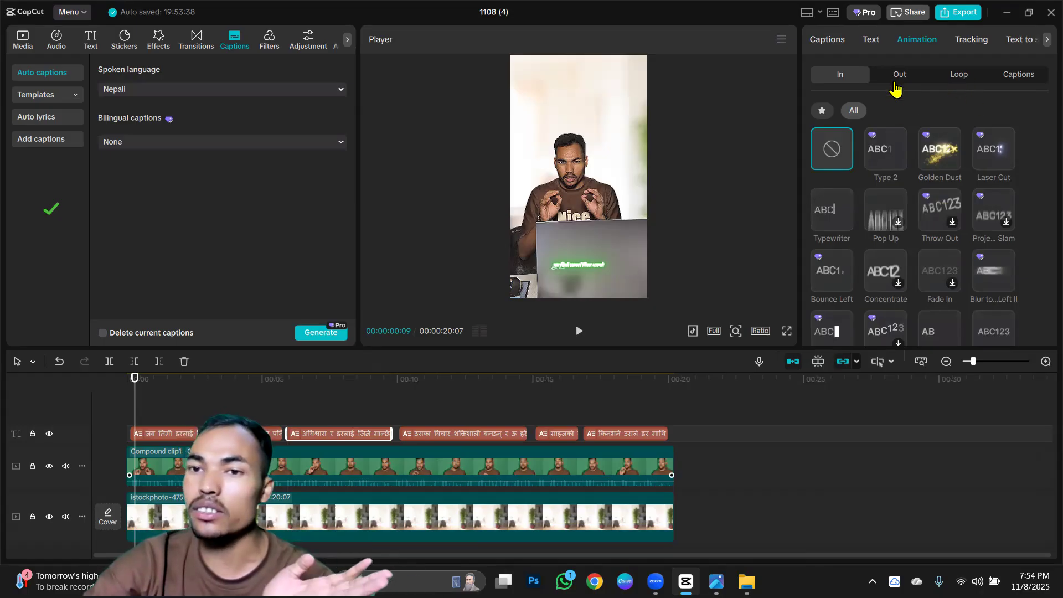
pyautogui.click(830, 213)
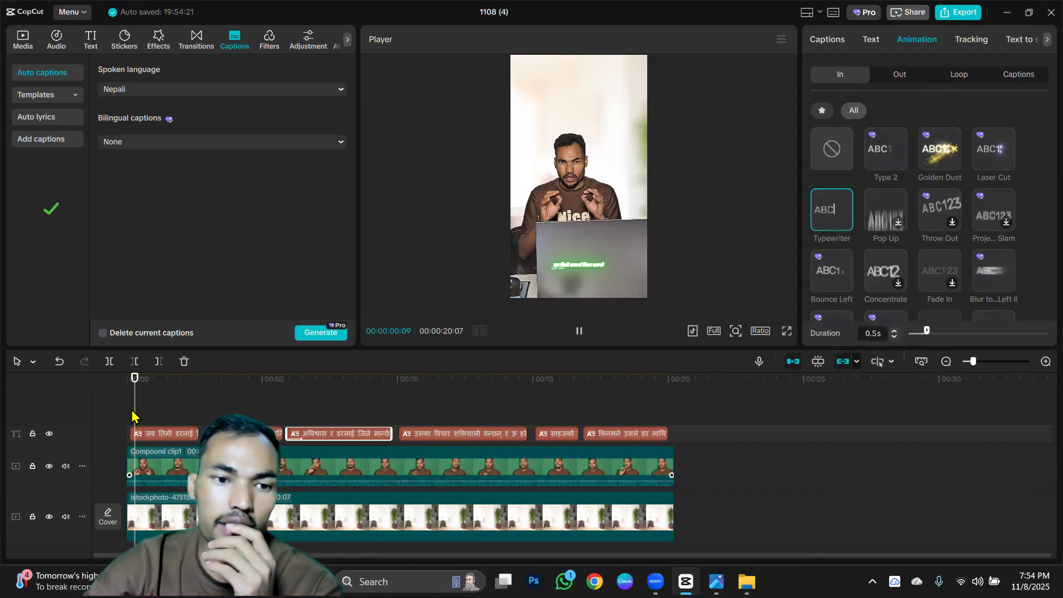
# Play the video from the start and enlarge the preview around the captions to check their style and animation.
pyautogui.click(579, 333)
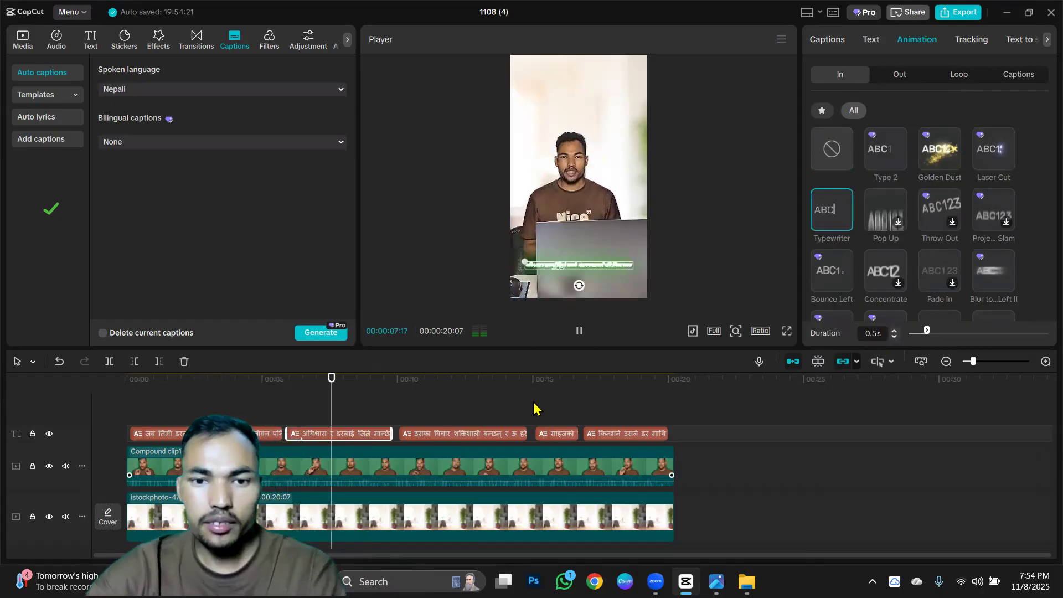
pyautogui.scroll(5, 669, 270)
pyautogui.scroll(5, 671, 206)
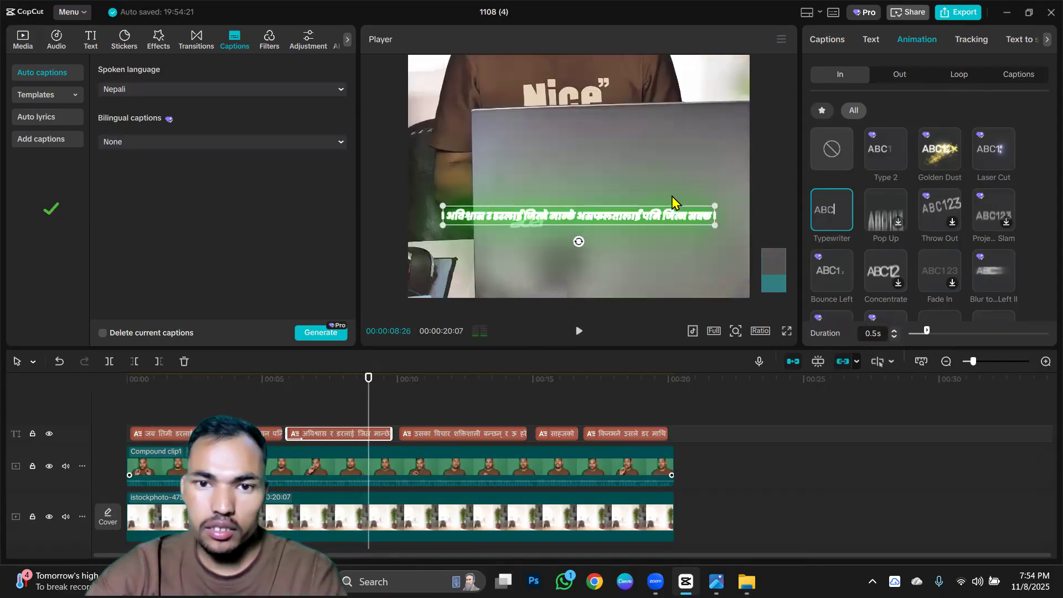
pyautogui.press('space')
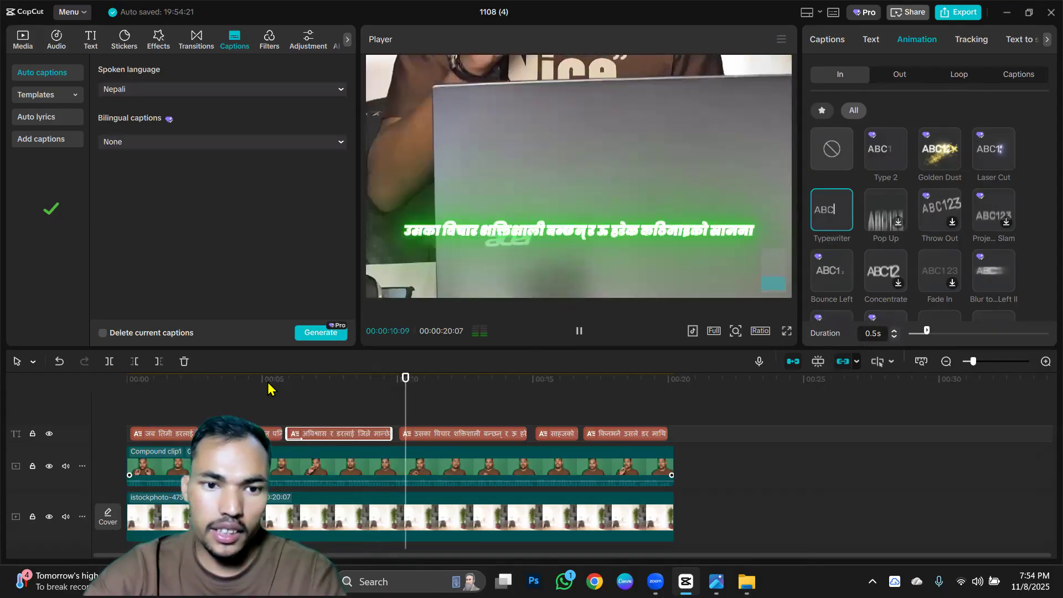
# Replay the video from about 5 seconds to check the selected caption's entrance animation, and pause playback.
pyautogui.click(269, 387)
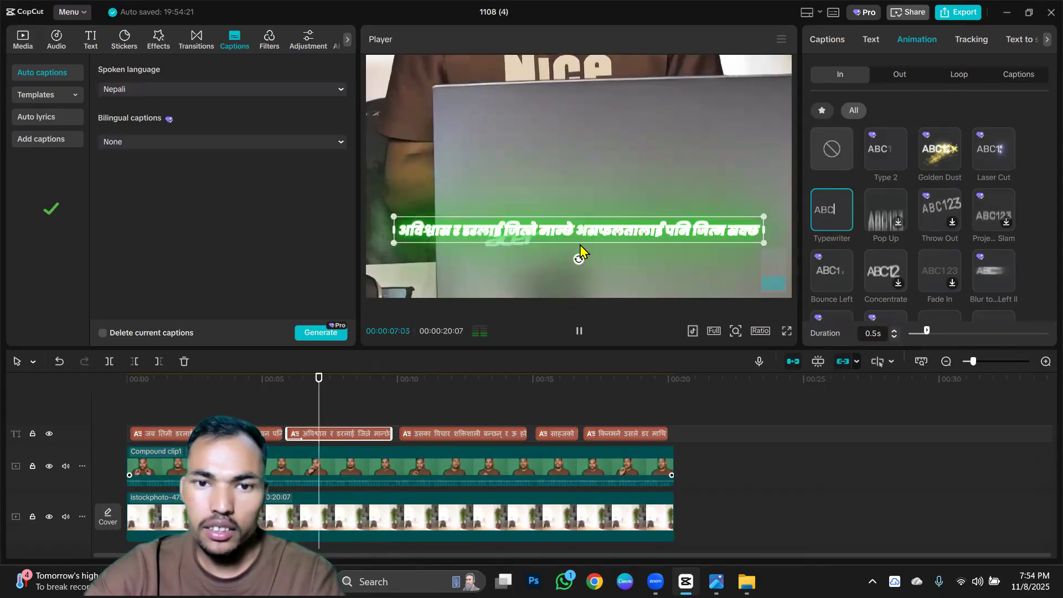
pyautogui.click(570, 332)
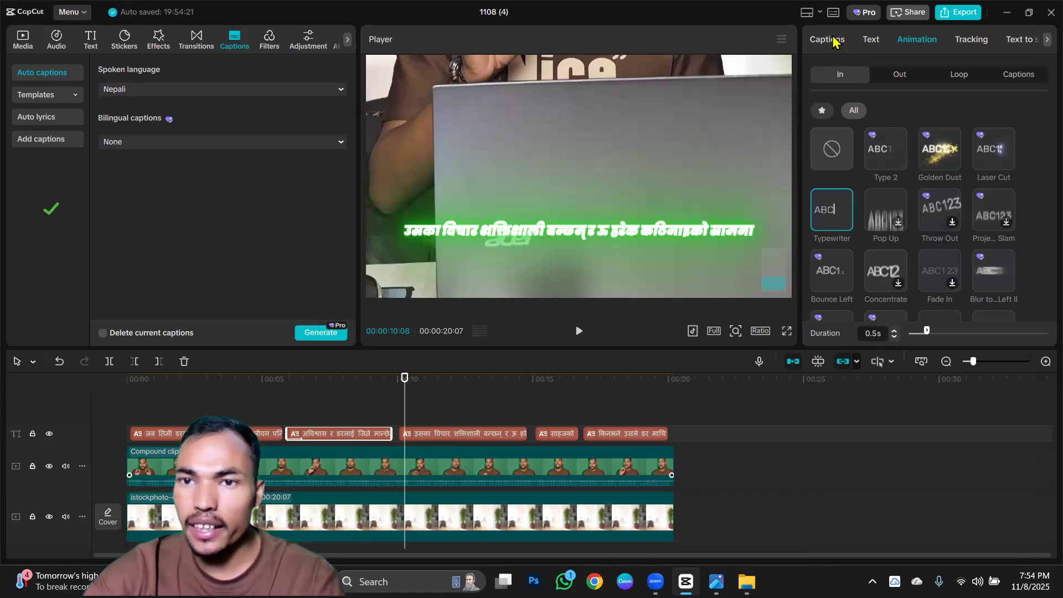
# Turn on the text background for all main captions.
pyautogui.click(870, 40)
pyautogui.scroll(-5, 897, 244)
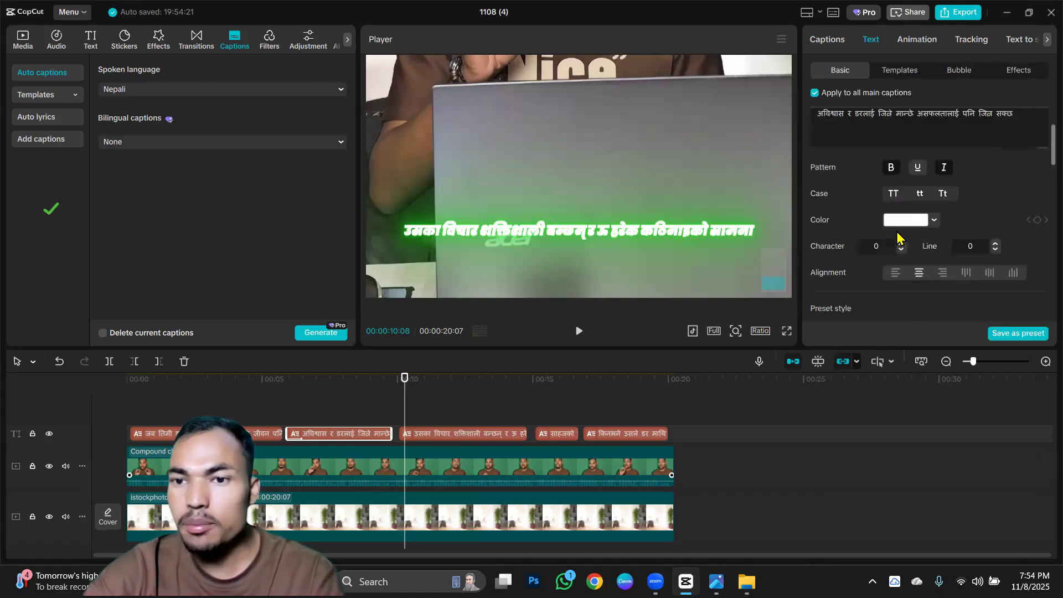
pyautogui.scroll(-10, 898, 253)
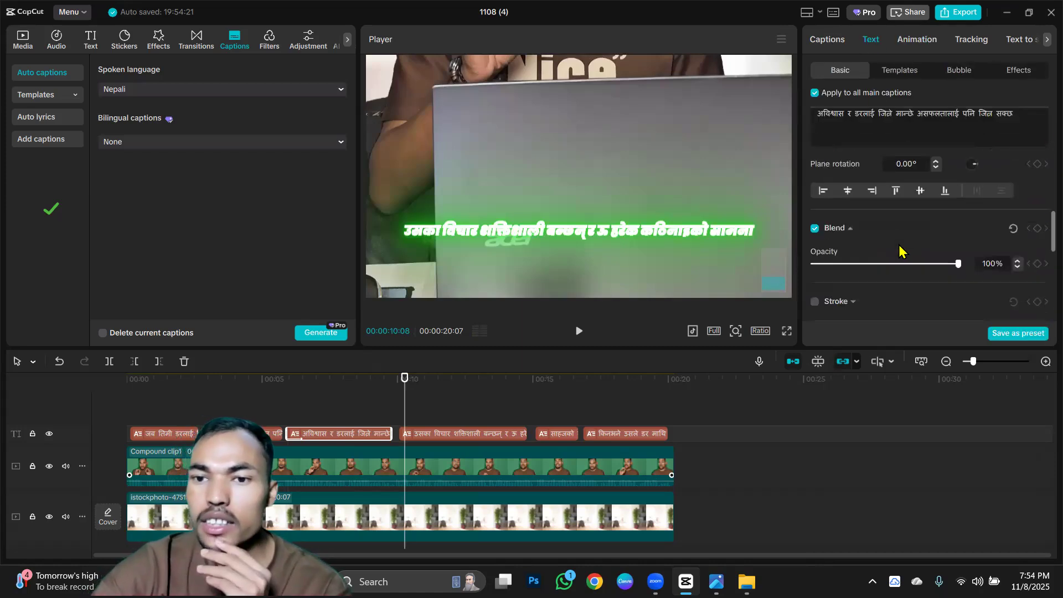
pyautogui.scroll(1, 847, 242)
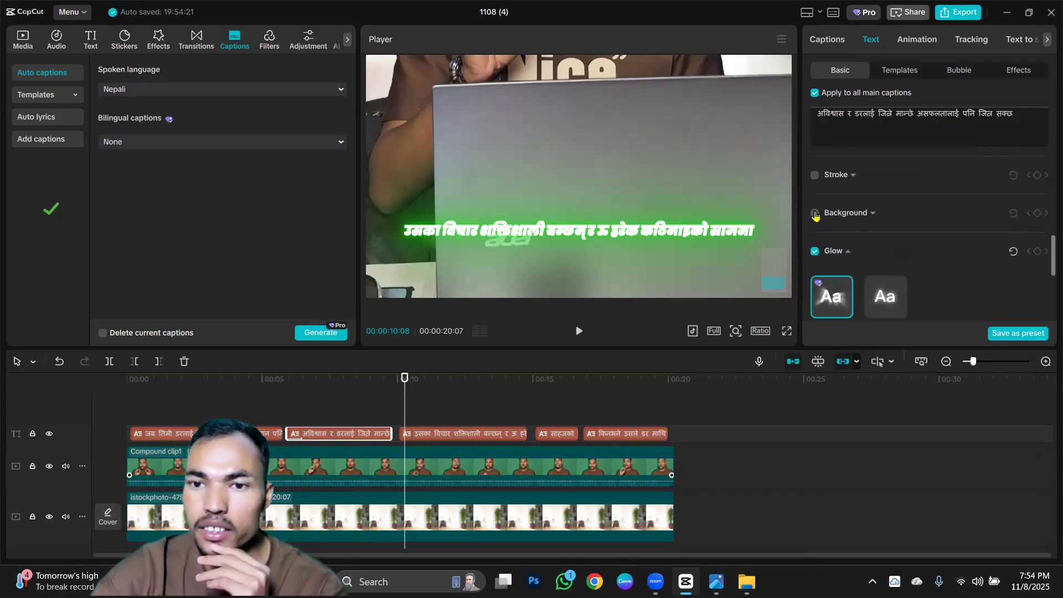
pyautogui.click(814, 214)
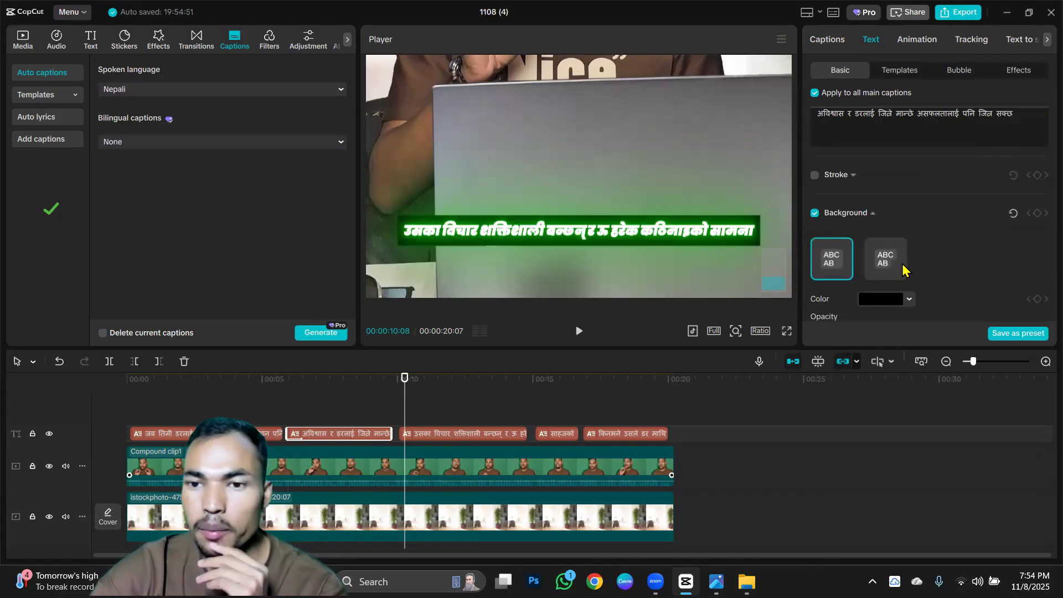
# Try red (FF0000) as the background colour of all main captions and return it to black (000000).
pyautogui.scroll(-2, 890, 265)
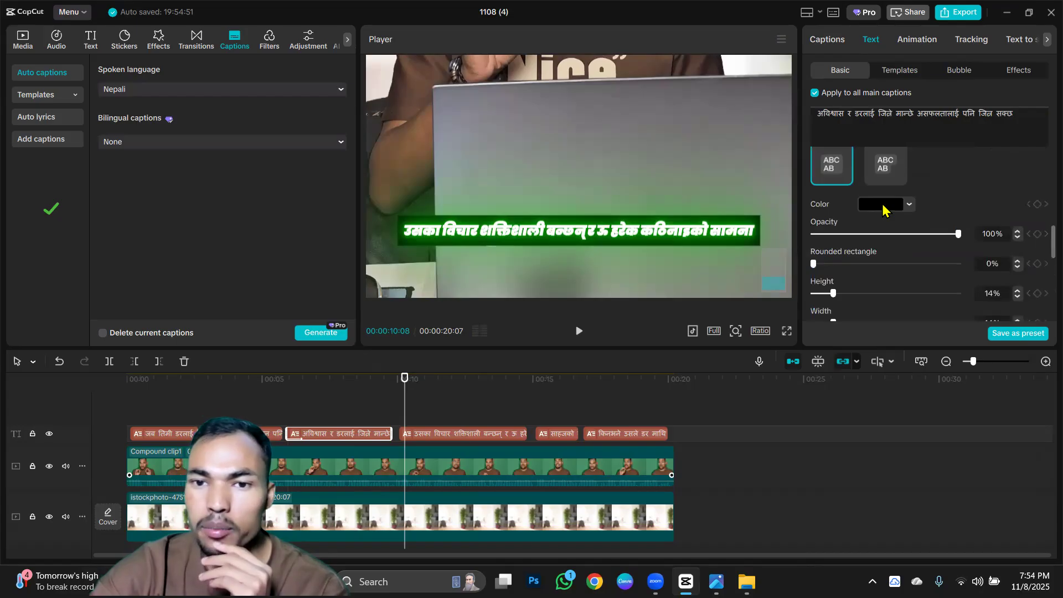
pyautogui.click(883, 206)
pyautogui.moveTo(908, 264); pyautogui.dragTo(1002, 221)
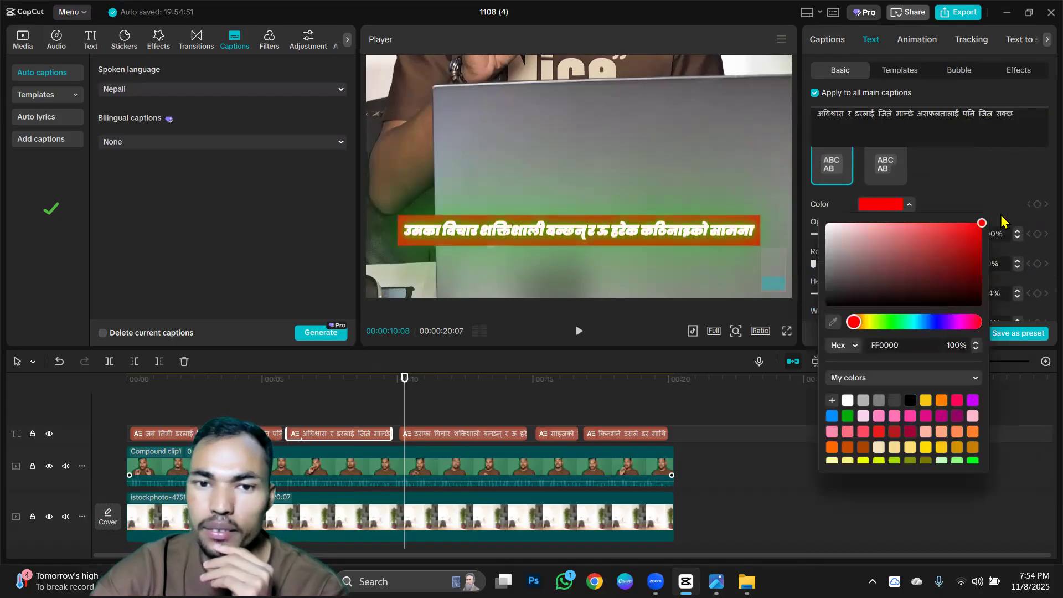
pyautogui.moveTo(886, 293); pyautogui.dragTo(814, 328)
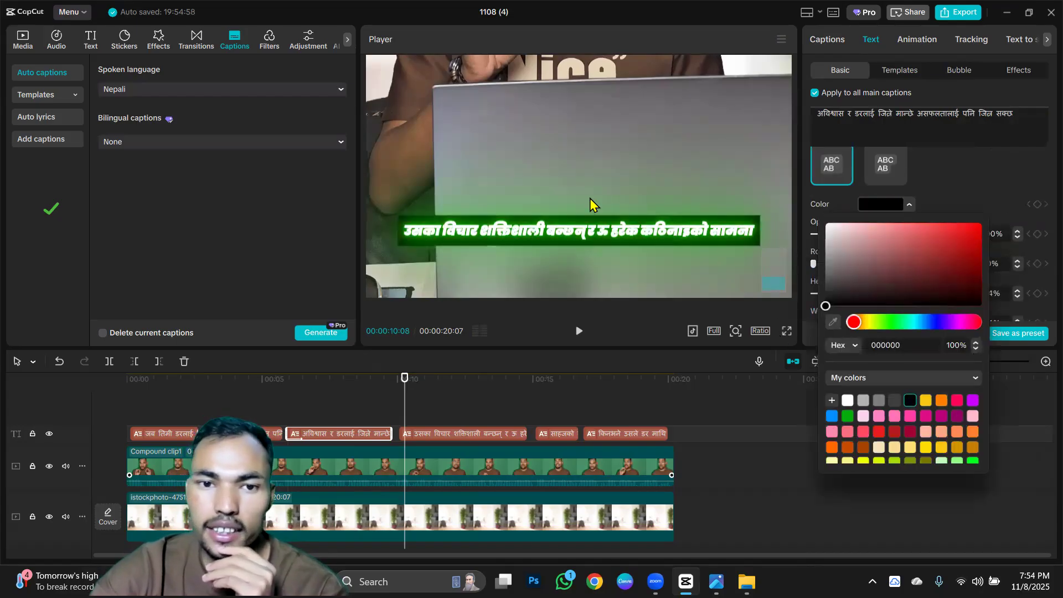
pyautogui.click(953, 194)
# Switch the glow of all main captions to the second, non-Pro style and set its colour to black (000000).
pyautogui.scroll(3, 952, 197)
pyautogui.scroll(-5, 951, 201)
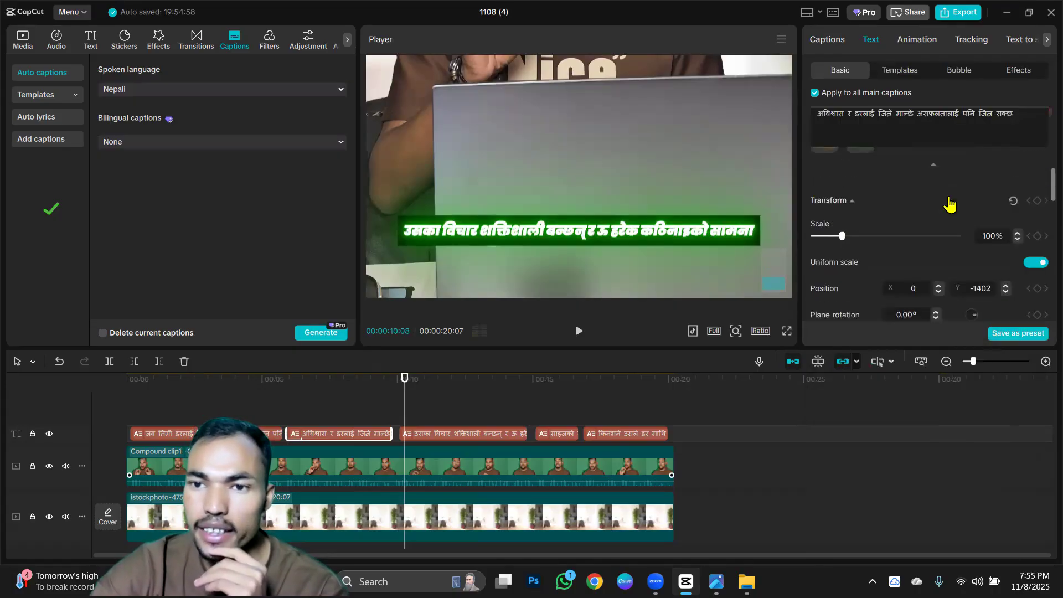
pyautogui.scroll(8, 951, 202)
pyautogui.scroll(-8, 950, 204)
pyautogui.scroll(-6, 950, 204)
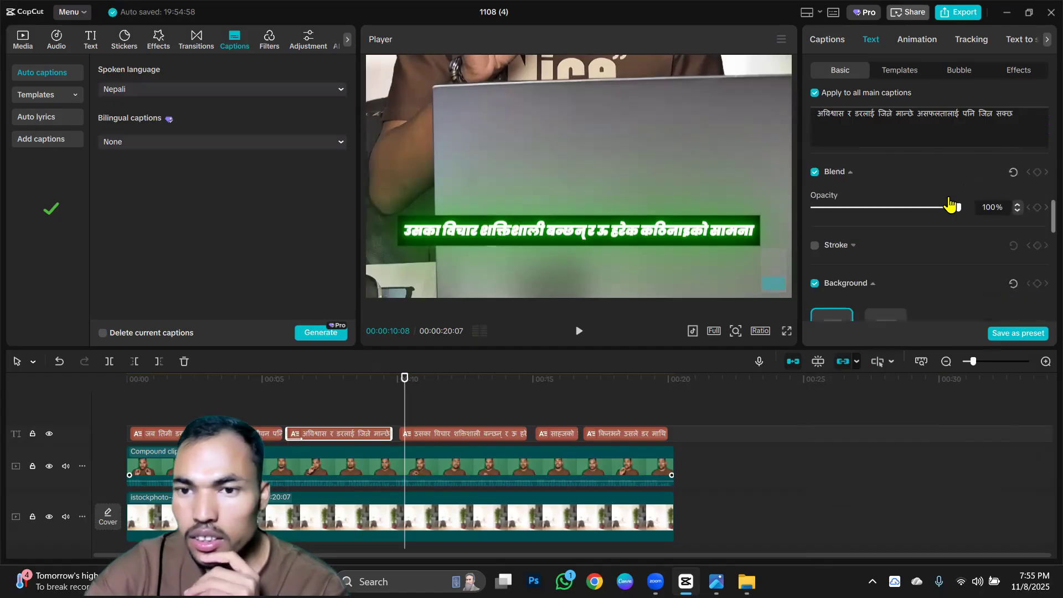
pyautogui.scroll(-4, 950, 203)
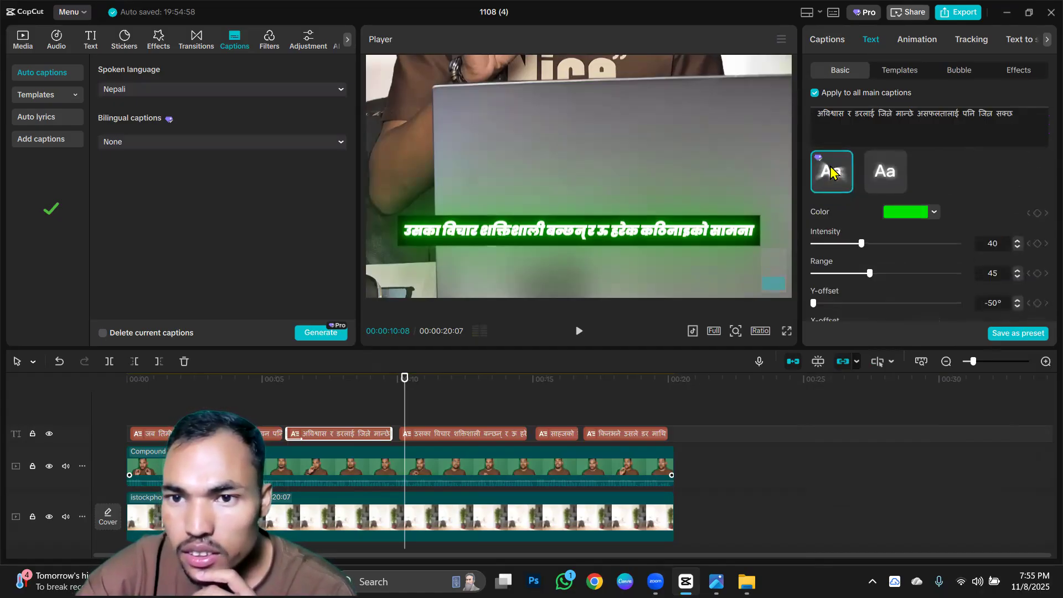
pyautogui.click(887, 172)
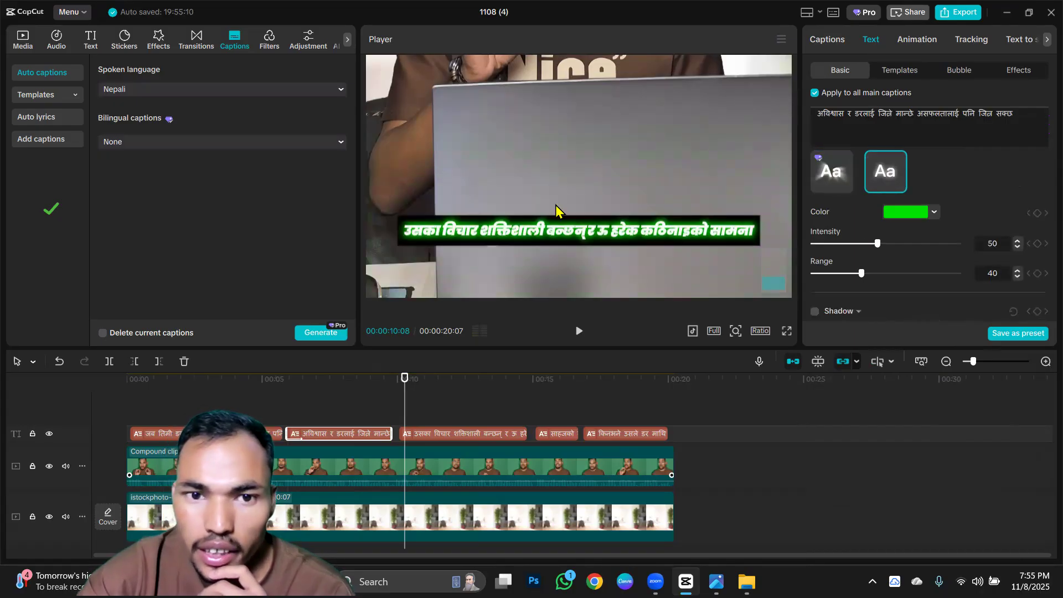
pyautogui.click(920, 210)
pyautogui.moveTo(902, 283); pyautogui.dragTo(755, 338)
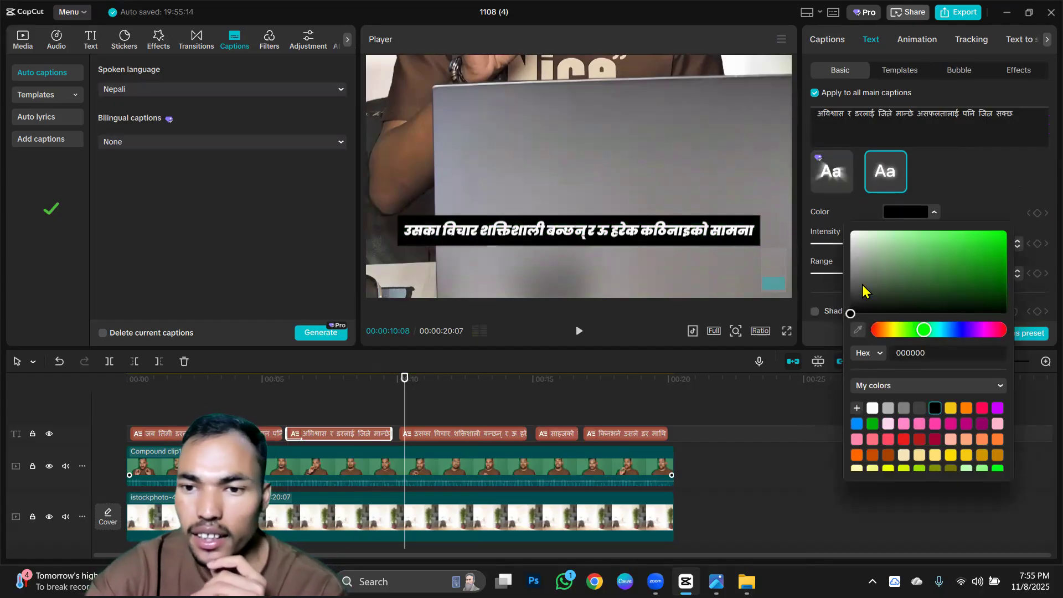
# Play the video from about 5 seconds to check the restyled captions, and go back to the selected caption at about 7 seconds.
pyautogui.click(271, 383)
pyautogui.click(576, 329)
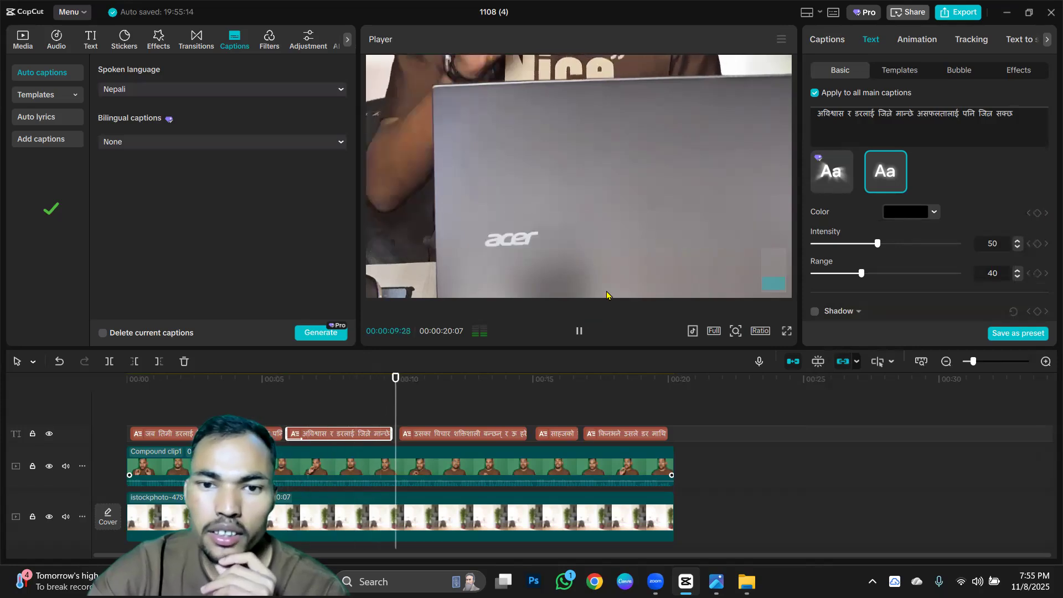
pyautogui.click(324, 387)
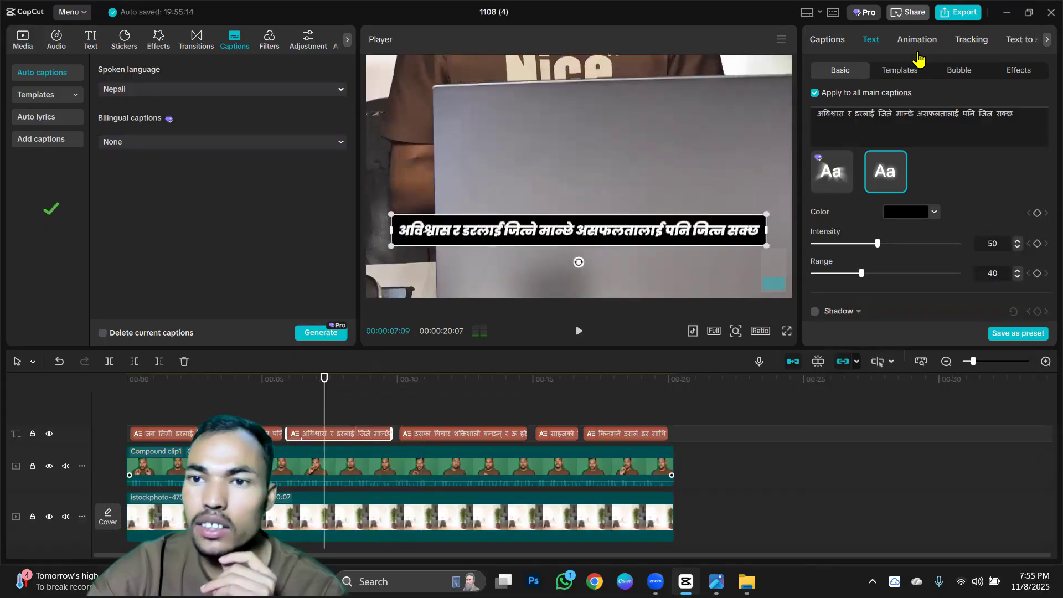
# Try the Sliding Drop exit animation on the selected caption and replay it from about 5 seconds.
pyautogui.click(927, 44)
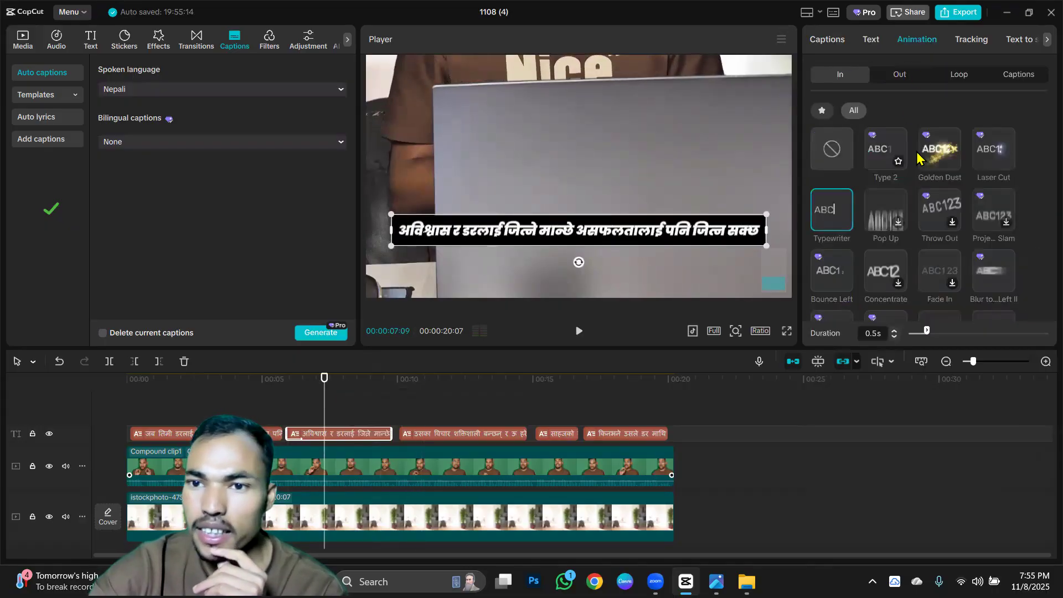
pyautogui.click(902, 75)
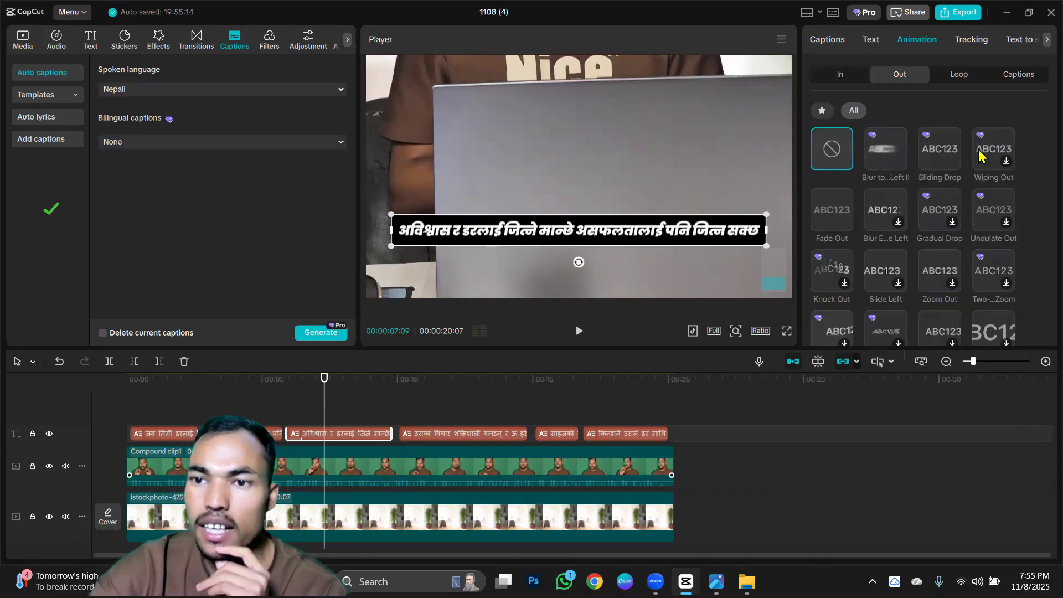
pyautogui.click(938, 153)
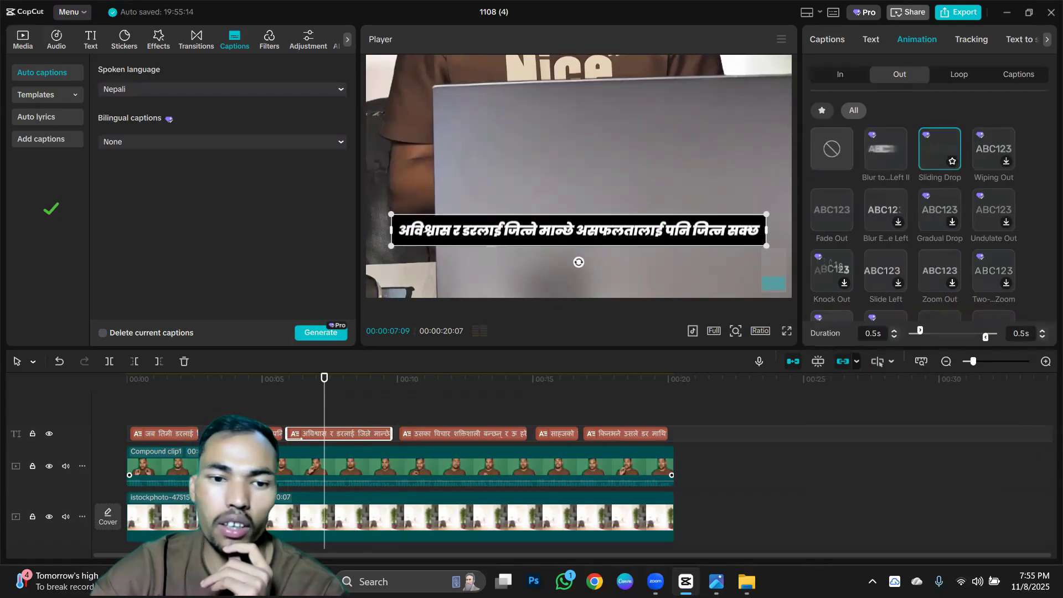
pyautogui.click(266, 392)
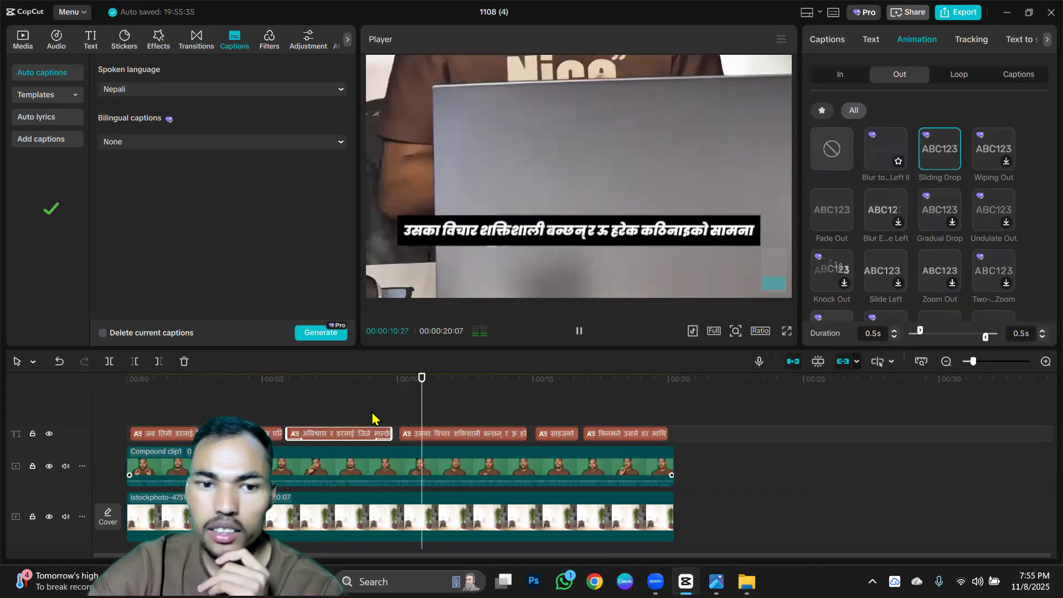
# Set the selected caption's exit animation to Blur E...e Left and replay it from about 5 seconds.
pyautogui.click(886, 160)
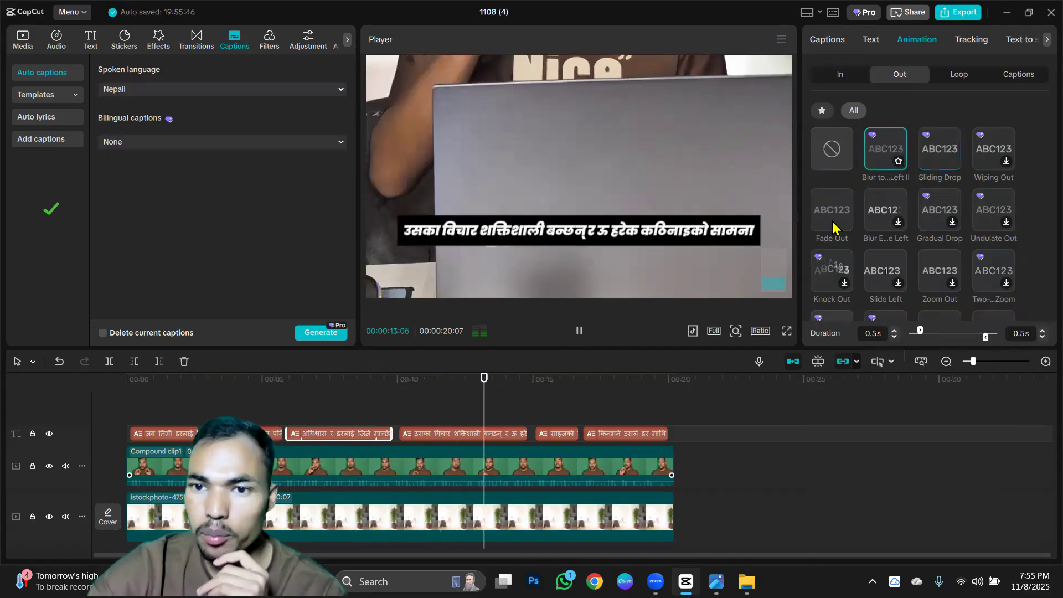
pyautogui.click(882, 210)
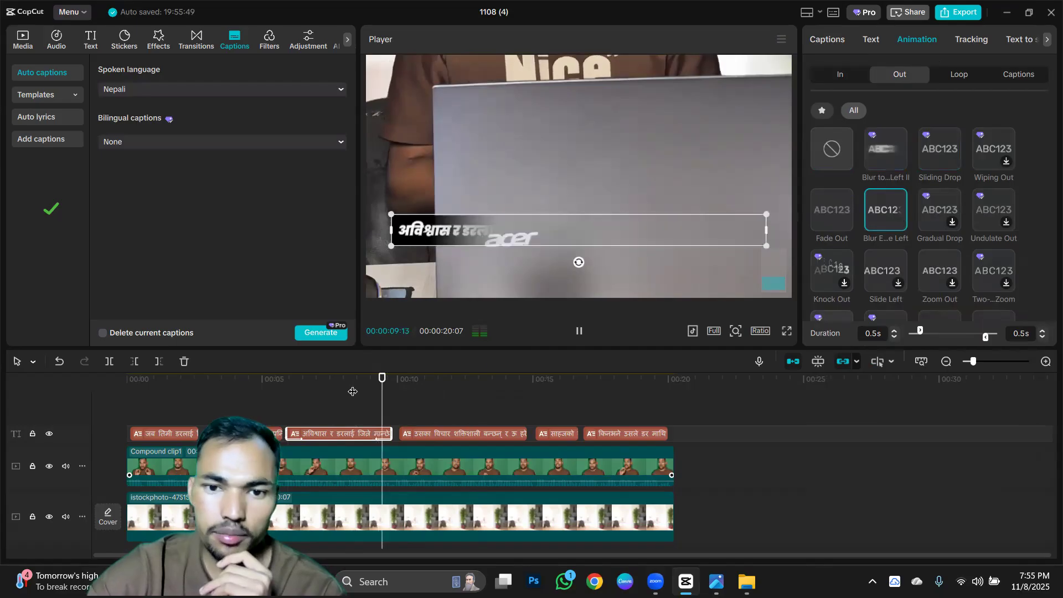
pyautogui.click(278, 381)
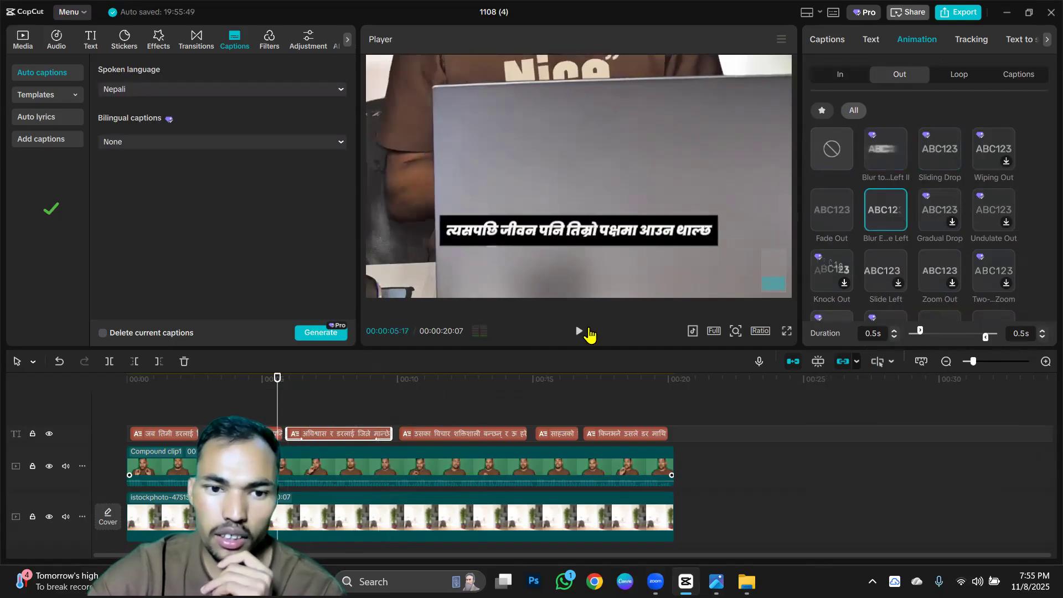
pyautogui.click(579, 331)
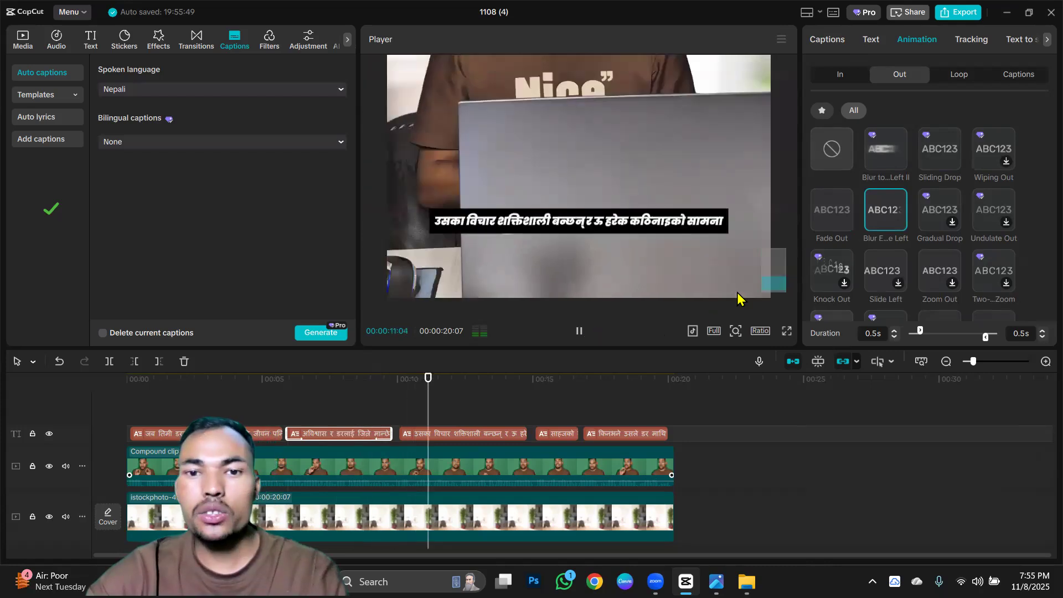
# Shrink the preview back to the full frame and pause playback.
pyautogui.scroll(-8, 744, 282)
pyautogui.click(574, 252)
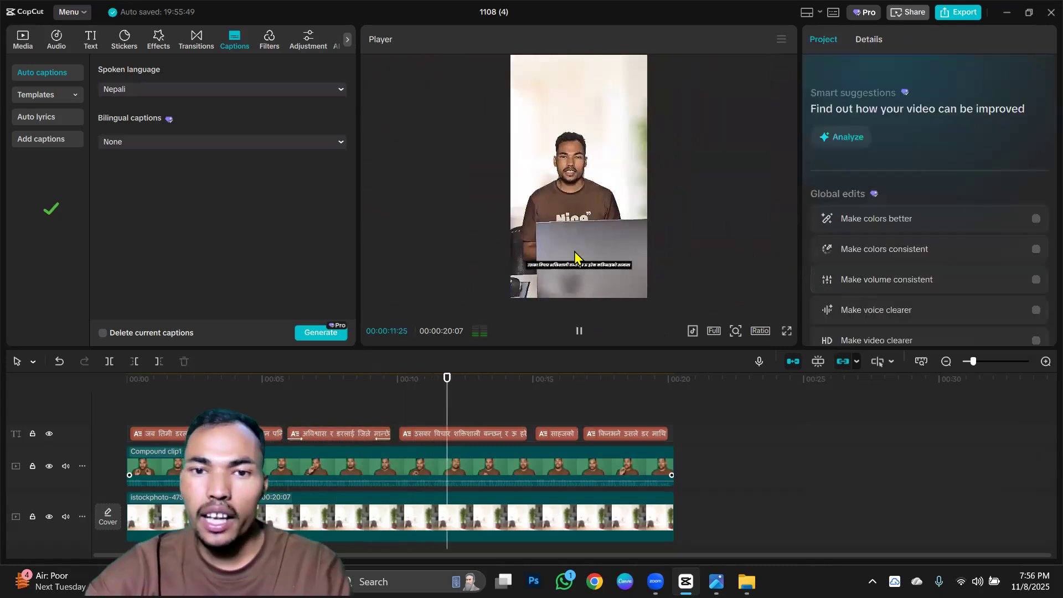
pyautogui.click(578, 331)
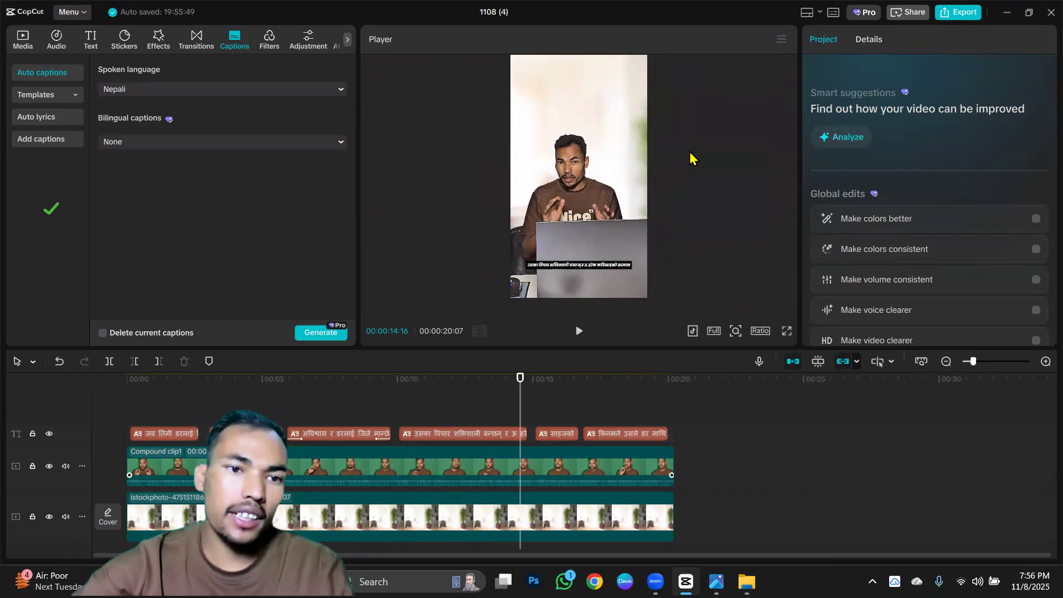
# Browse the Stock Photo folder in the media import dialog for an image to add to the project.
pyautogui.click(23, 42)
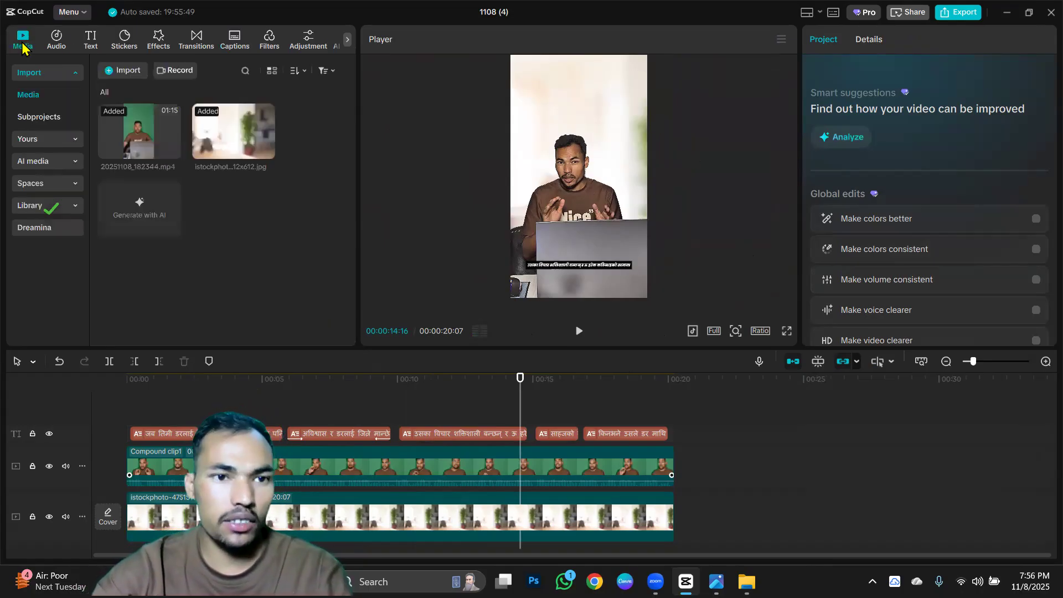
pyautogui.click(119, 74)
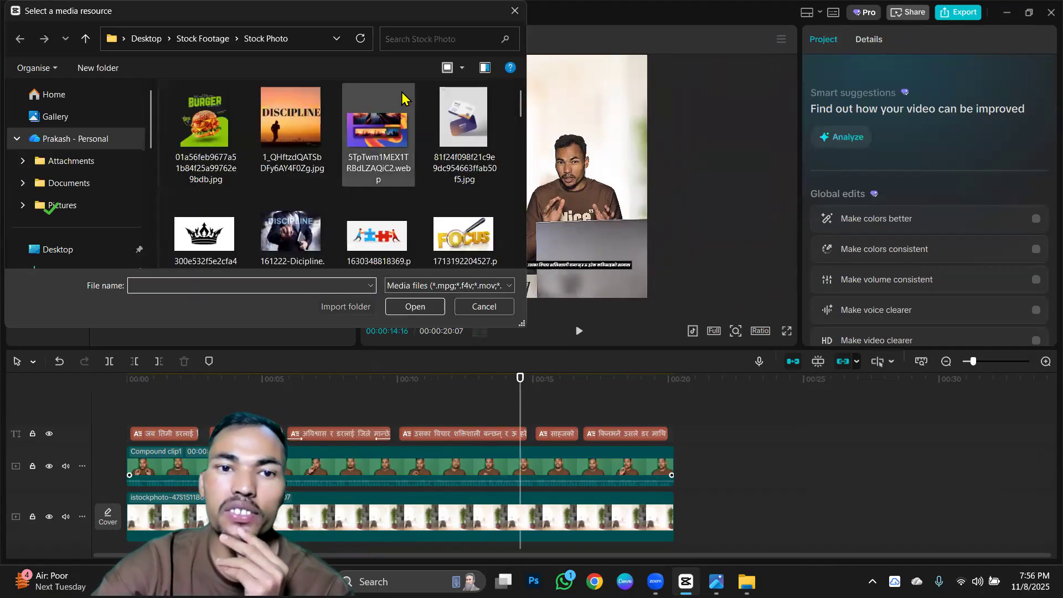
pyautogui.scroll(-8, 394, 127)
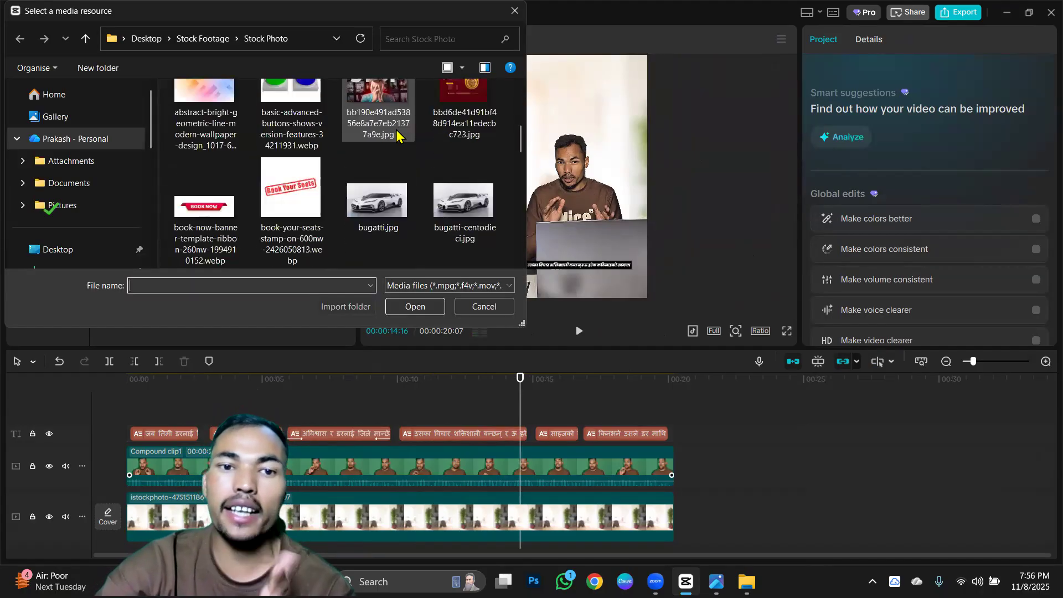
pyautogui.scroll(-3, 396, 134)
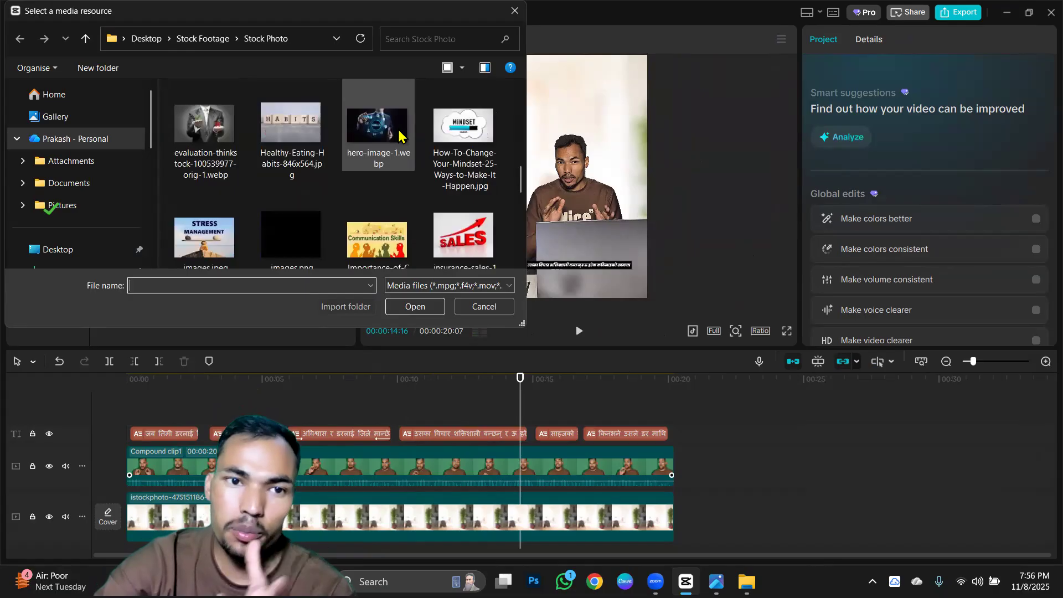
pyautogui.scroll(-3, 402, 137)
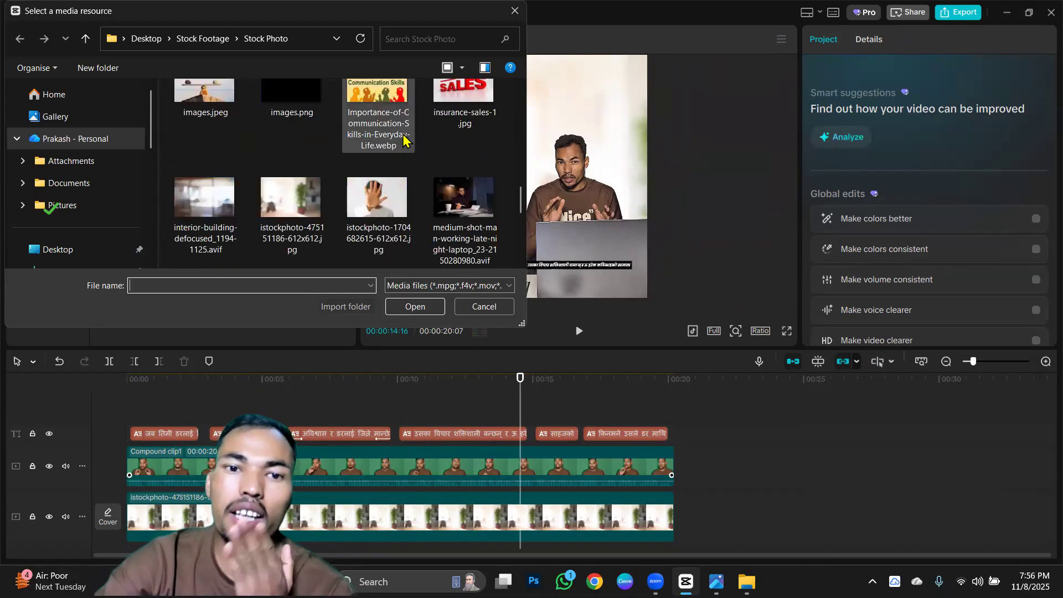
pyautogui.scroll(-5, 403, 145)
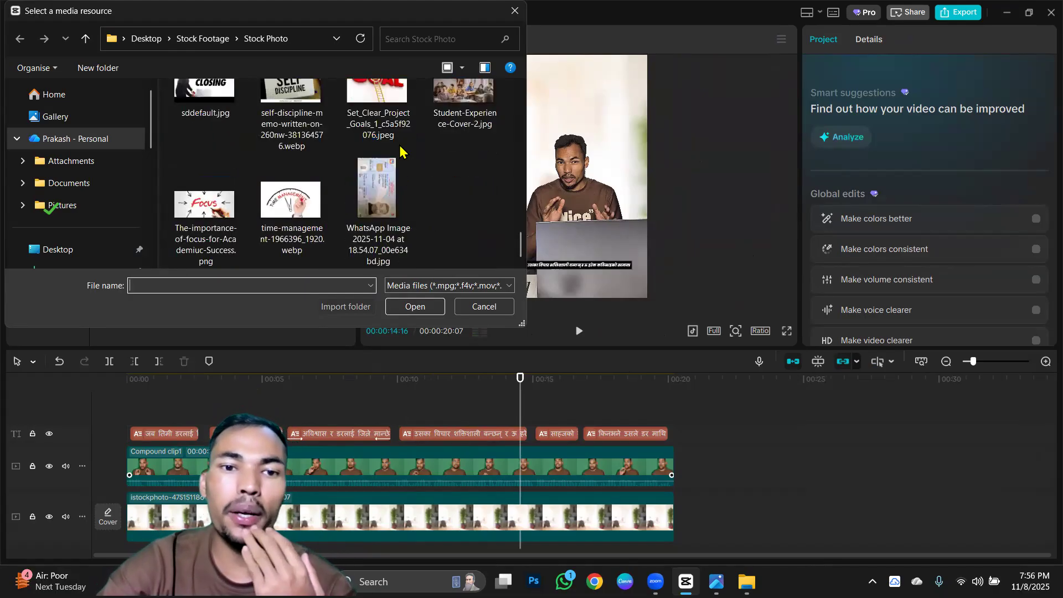
pyautogui.scroll(15, 399, 149)
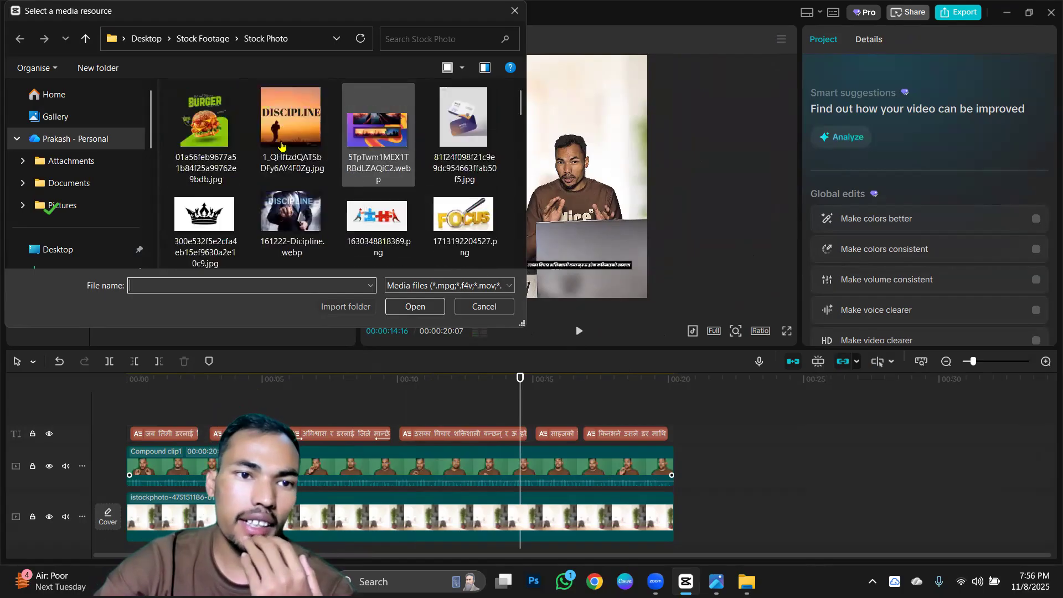
pyautogui.scroll(-5, 61, 202)
pyautogui.scroll(3, 72, 166)
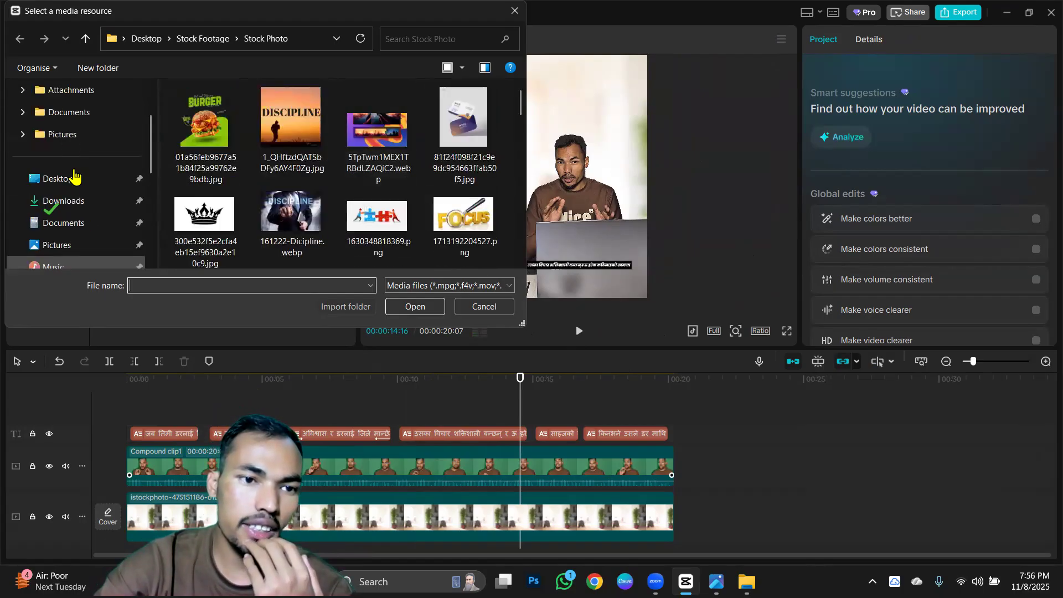
# Import the 4K Cinematic Drone view village Highway video from the Stock Footage folder on the Desktop.
pyautogui.click(69, 178)
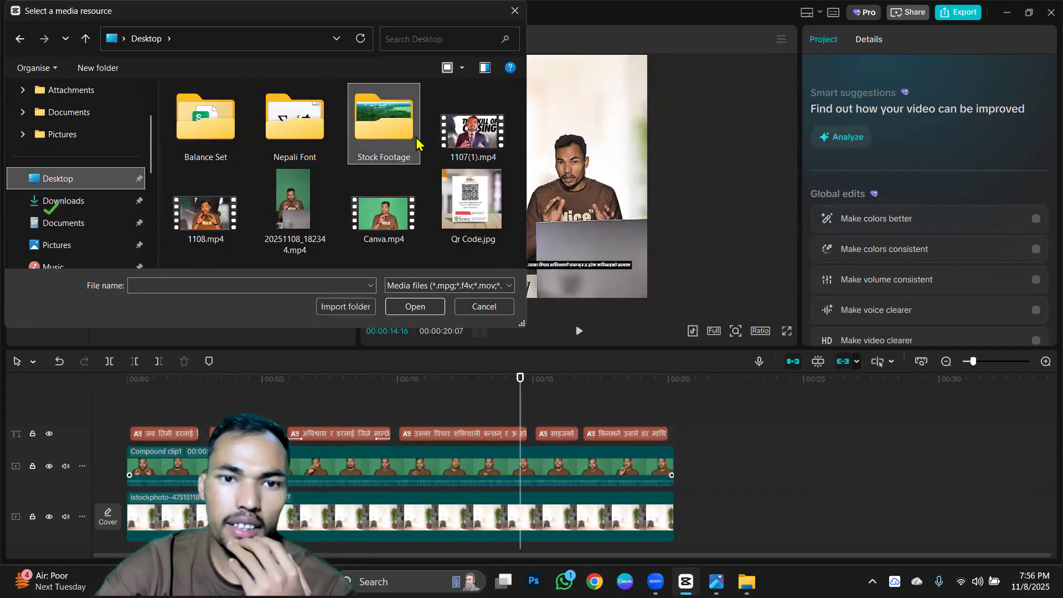
pyautogui.doubleClick(368, 132)
pyautogui.scroll(-3, 419, 172)
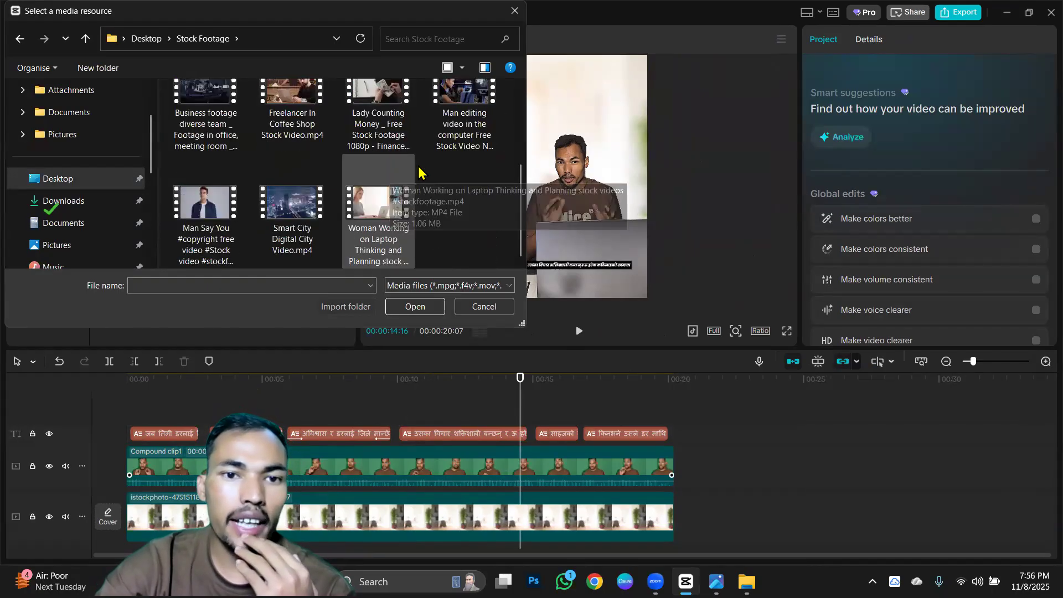
pyautogui.scroll(1, 355, 164)
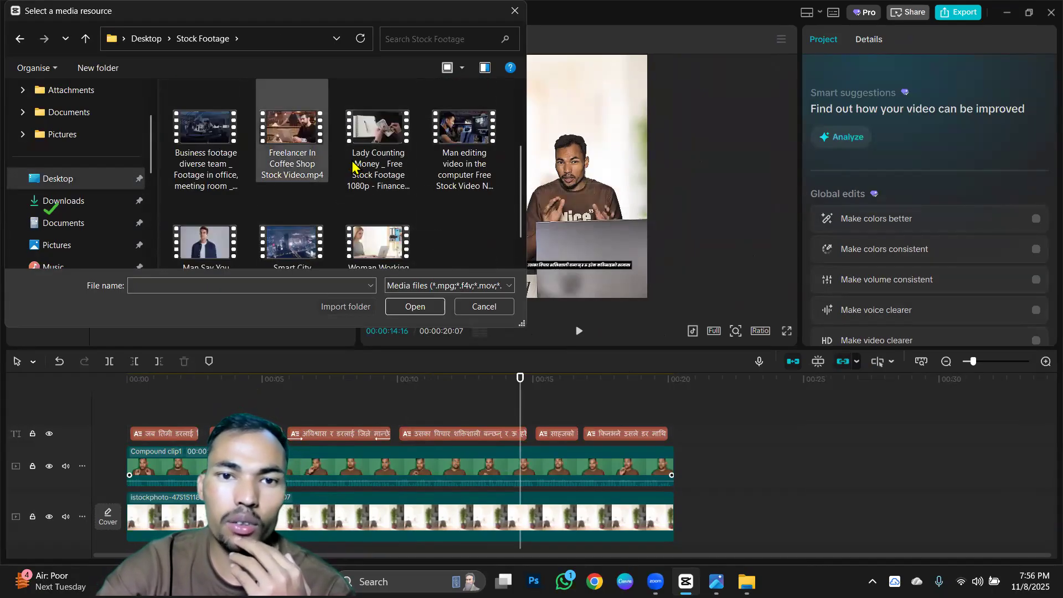
pyautogui.scroll(1, 353, 165)
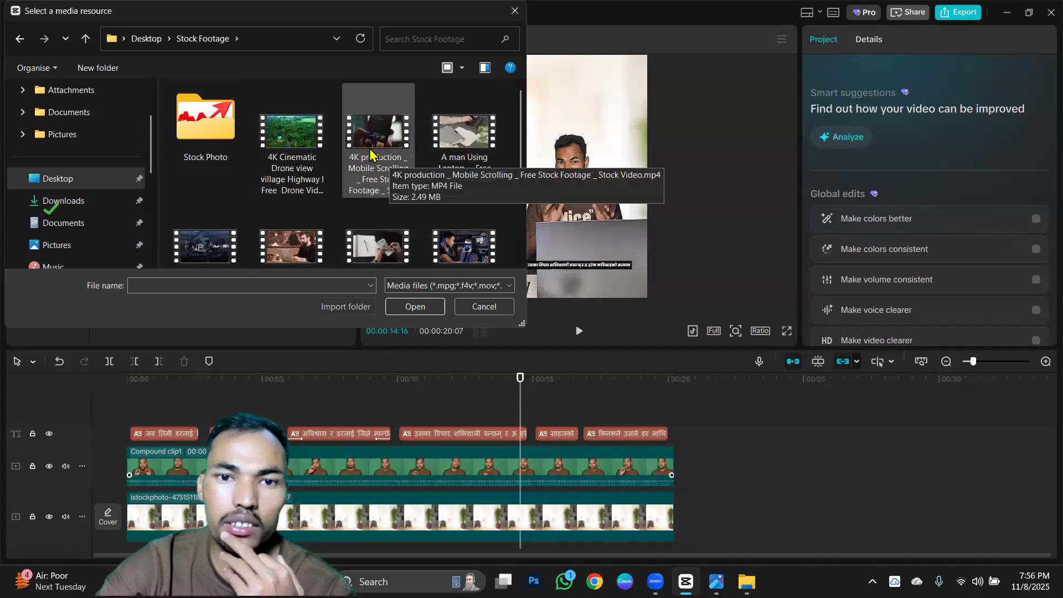
pyautogui.click(292, 135)
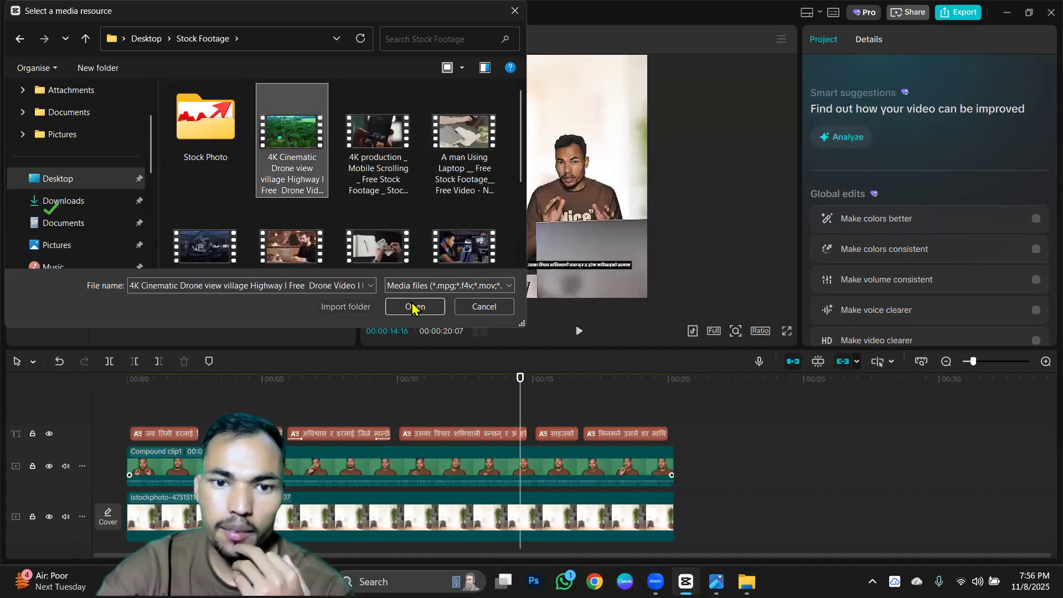
pyautogui.click(414, 307)
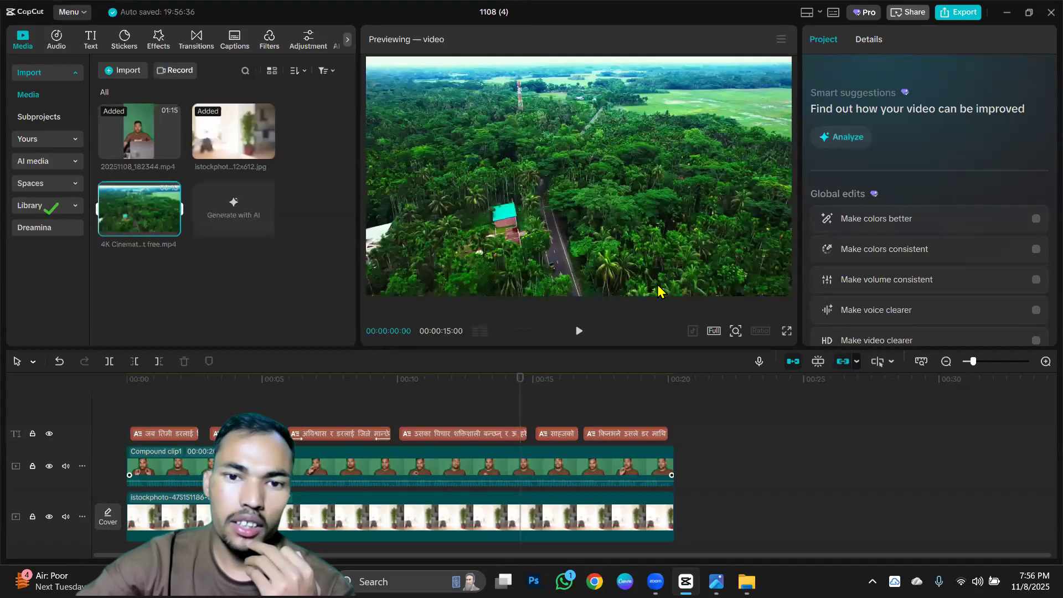
# Add the drone clip at the timeline's start, directly beneath the captions, and raise its picture in the frame.
pyautogui.moveTo(140, 209); pyautogui.dragTo(184, 413)
pyautogui.moveTo(581, 164); pyautogui.dragTo(581, 142)
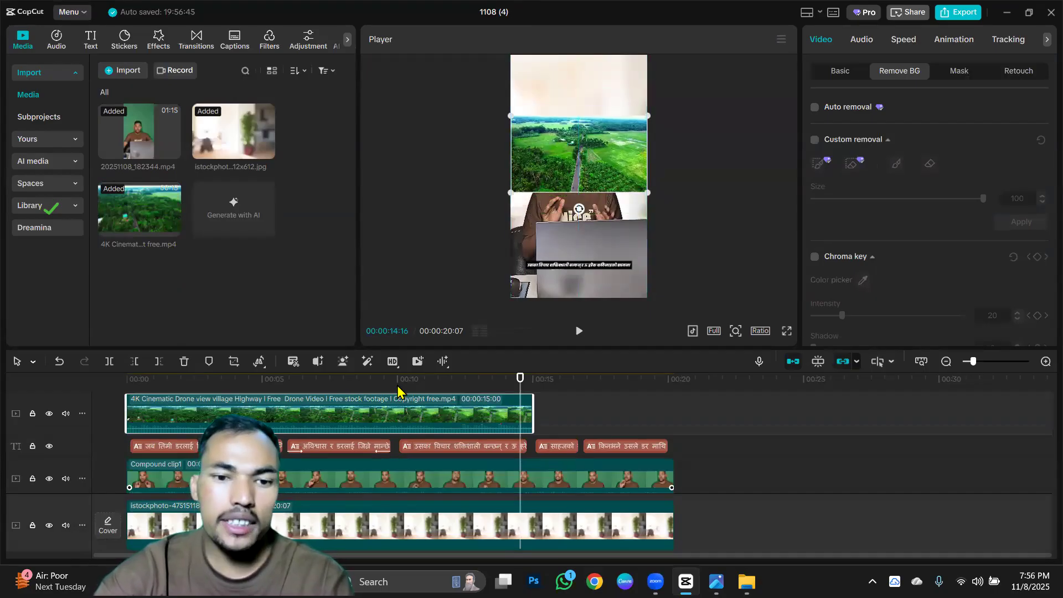
pyautogui.scroll(-1, 354, 495)
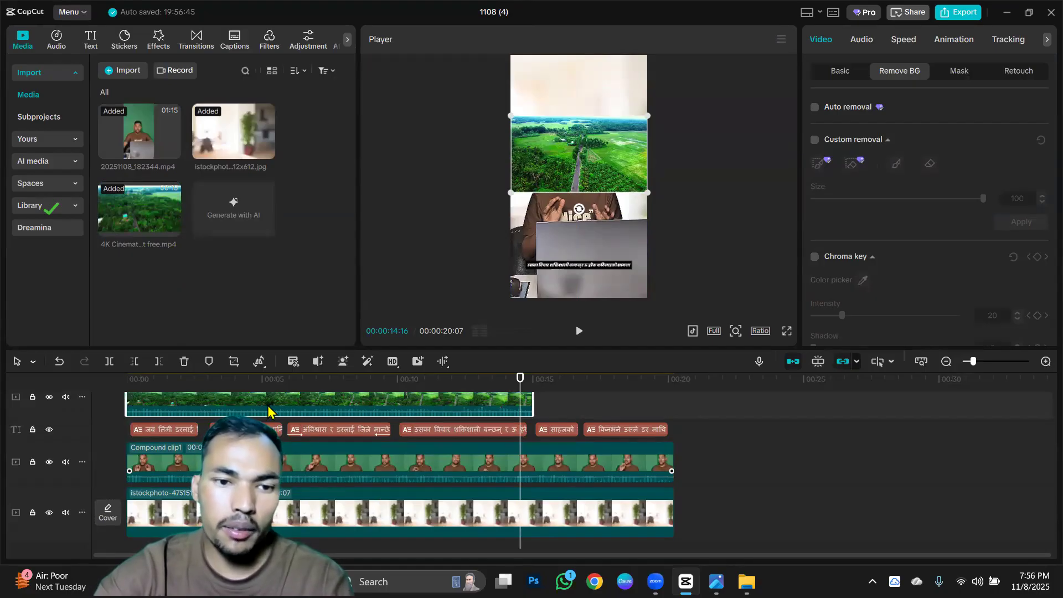
pyautogui.scroll(1, 268, 411)
pyautogui.moveTo(268, 433); pyautogui.dragTo(268, 492)
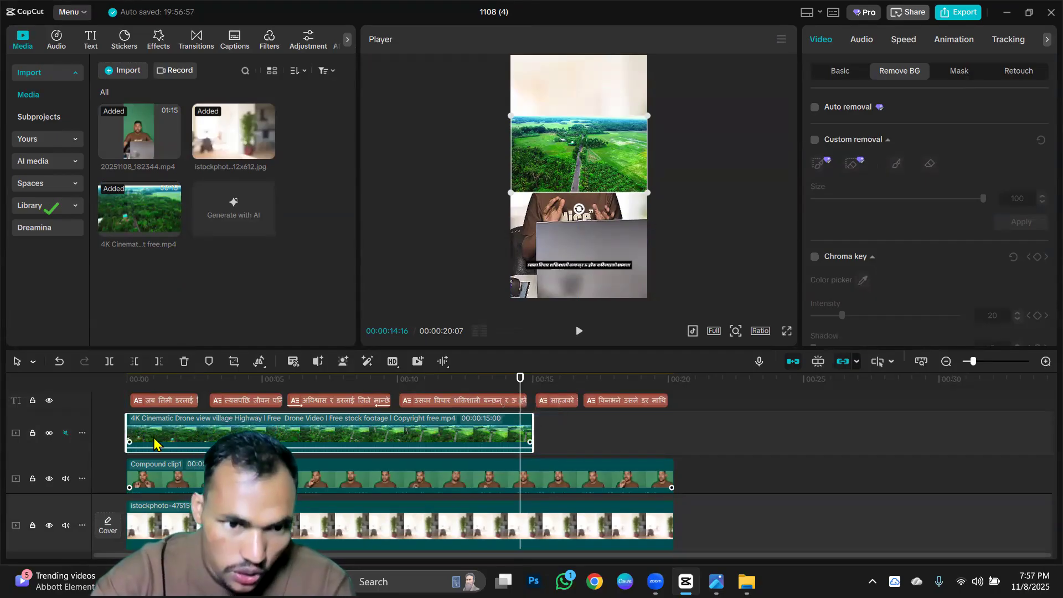
# Try to move the drone clip between the compound clip and the background photo.
pyautogui.scroll(1, 309, 439)
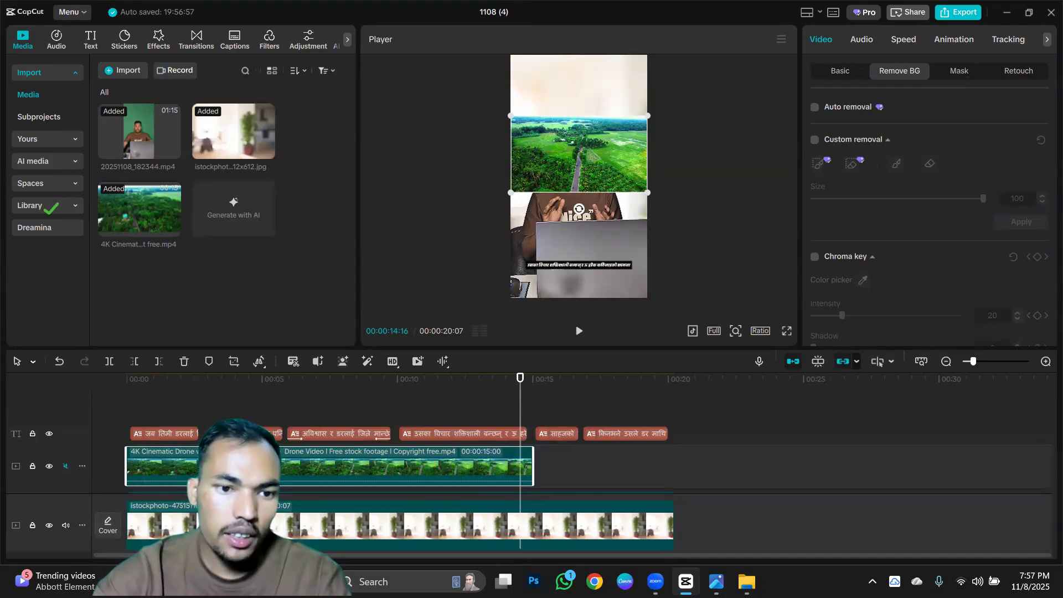
pyautogui.scroll(-2, 288, 446)
pyautogui.moveTo(254, 405); pyautogui.dragTo(413, 482)
pyautogui.moveTo(725, 487); pyautogui.dragTo(291, 452)
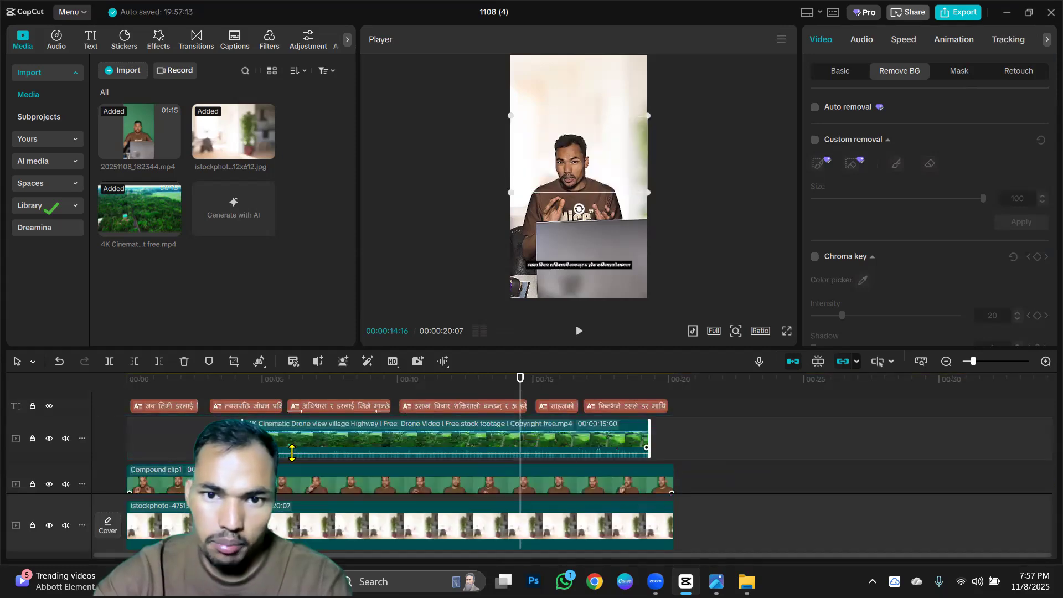
# Place the drone clip at the timeline's start between the compound clip and the background photo, and mute its track.
pyautogui.scroll(-2, 350, 465)
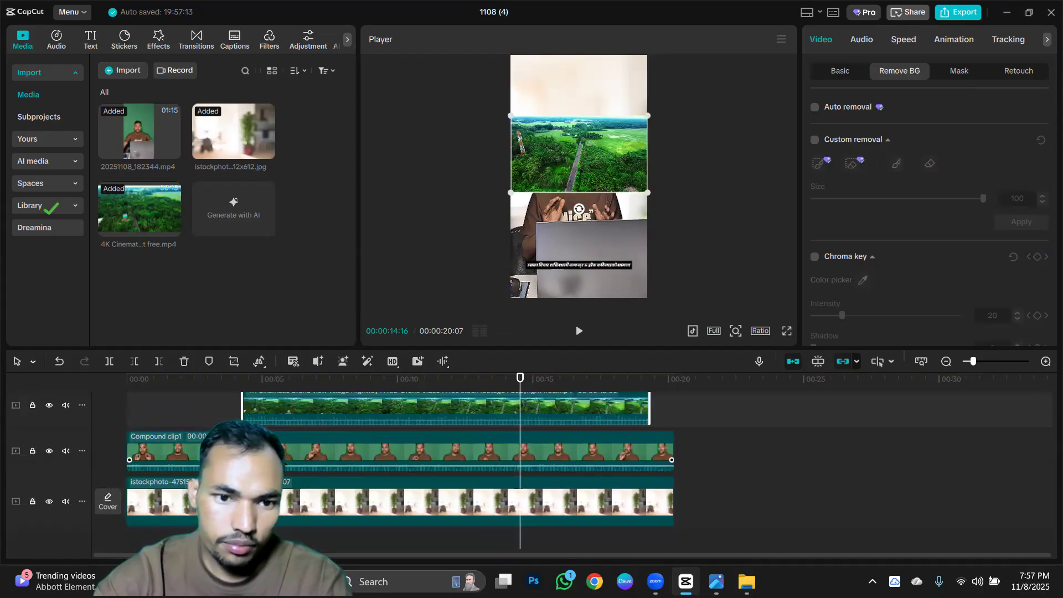
pyautogui.click(275, 425)
pyautogui.moveTo(275, 420); pyautogui.dragTo(215, 443)
pyautogui.scroll(-2, 362, 447)
pyautogui.click(66, 443)
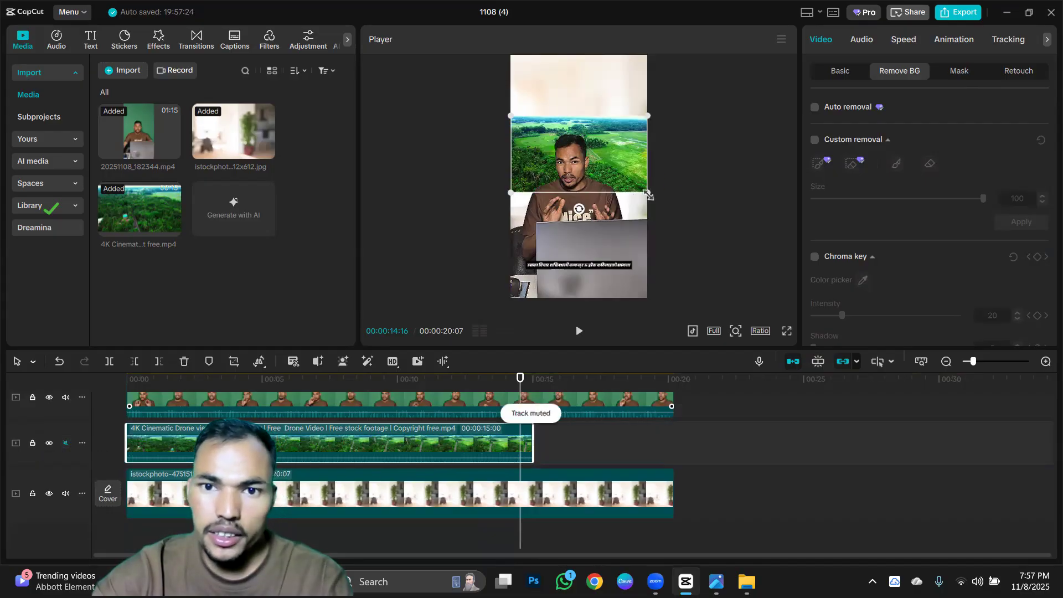
# Enlarge the drone footage and move it up to fill the upper half of the frame behind the speaker.
pyautogui.moveTo(648, 195); pyautogui.dragTo(704, 249)
pyautogui.moveTo(655, 190); pyautogui.dragTo(664, 142)
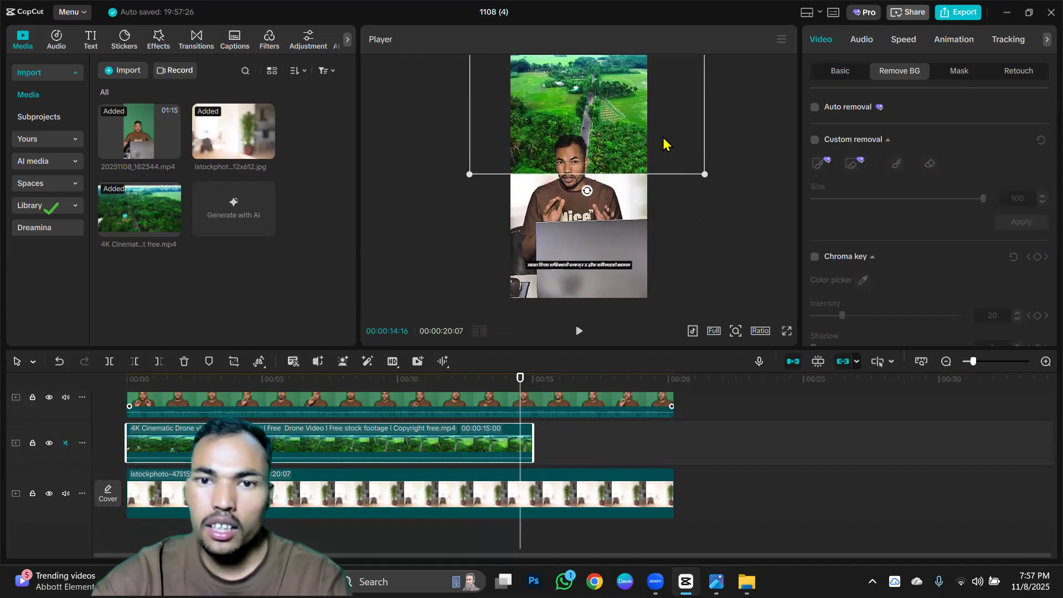
# Add a mask to the drone clip and try the Rectangle, Filmstrip and Circle shapes.
pyautogui.click(961, 71)
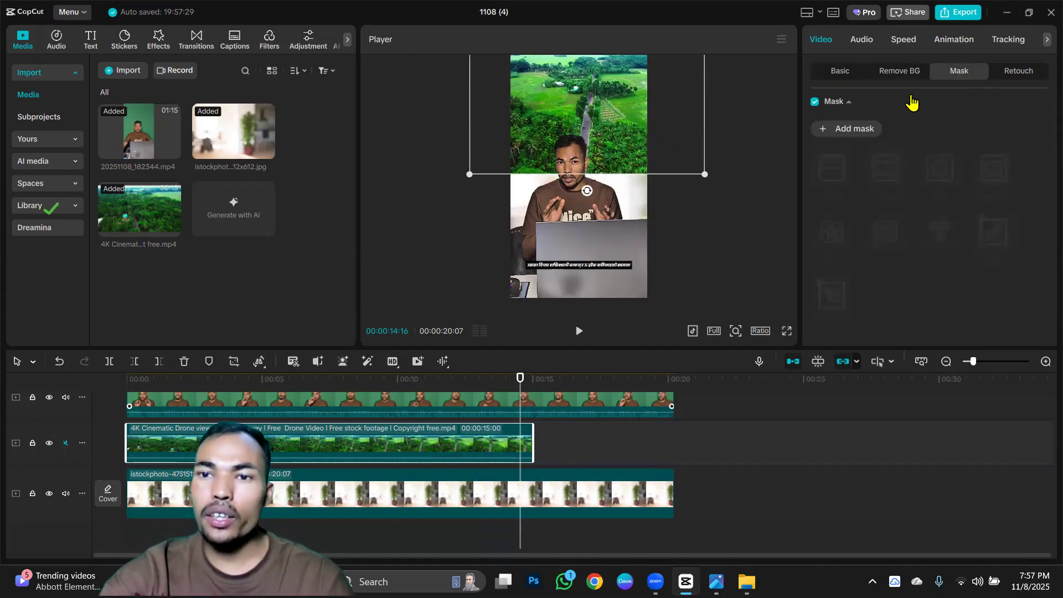
pyautogui.click(836, 130)
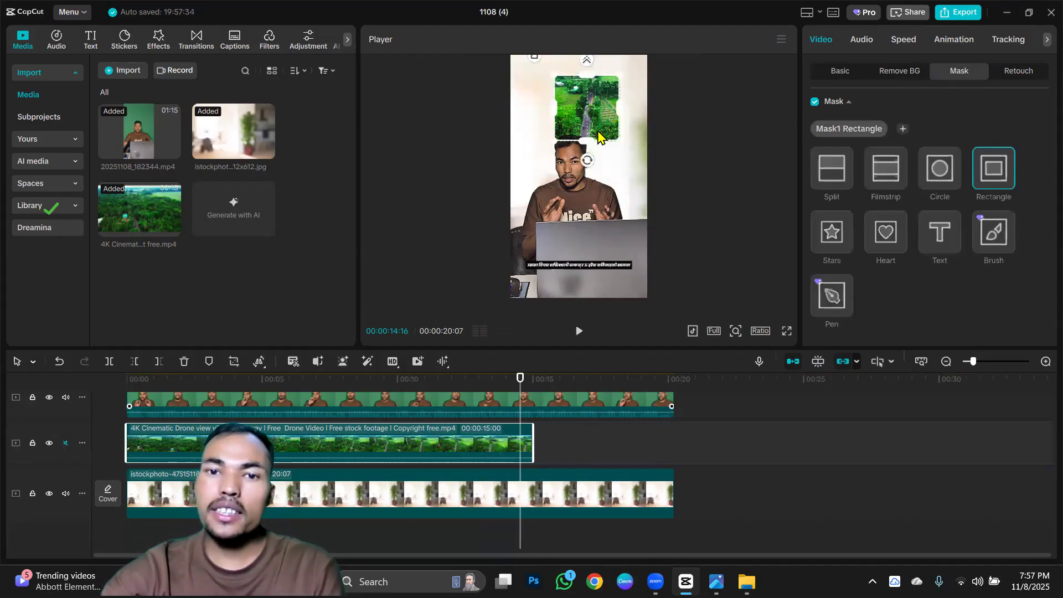
pyautogui.click(881, 176)
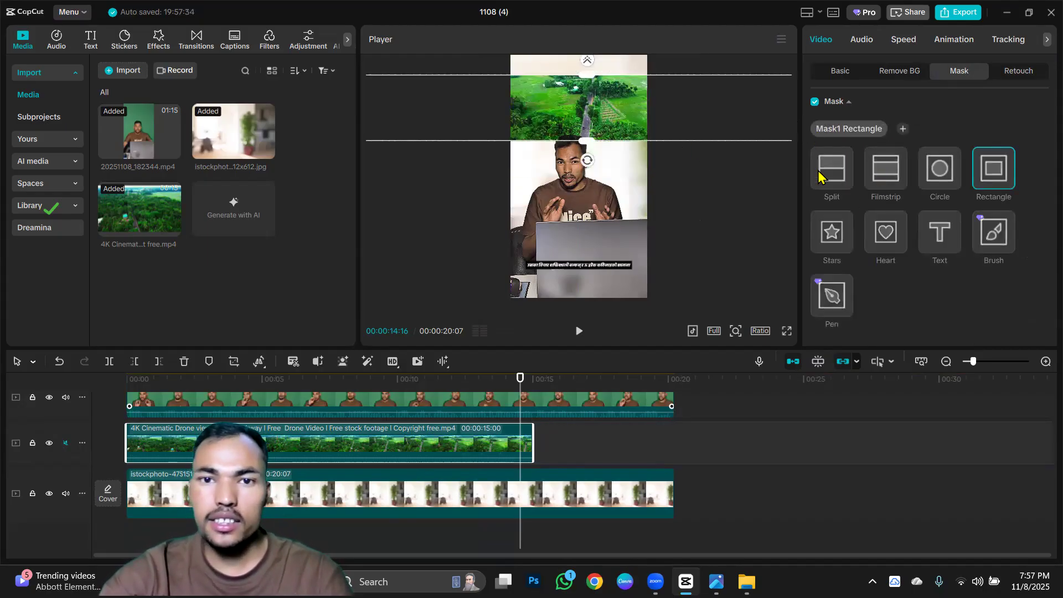
pyautogui.click(944, 178)
pyautogui.click(1002, 181)
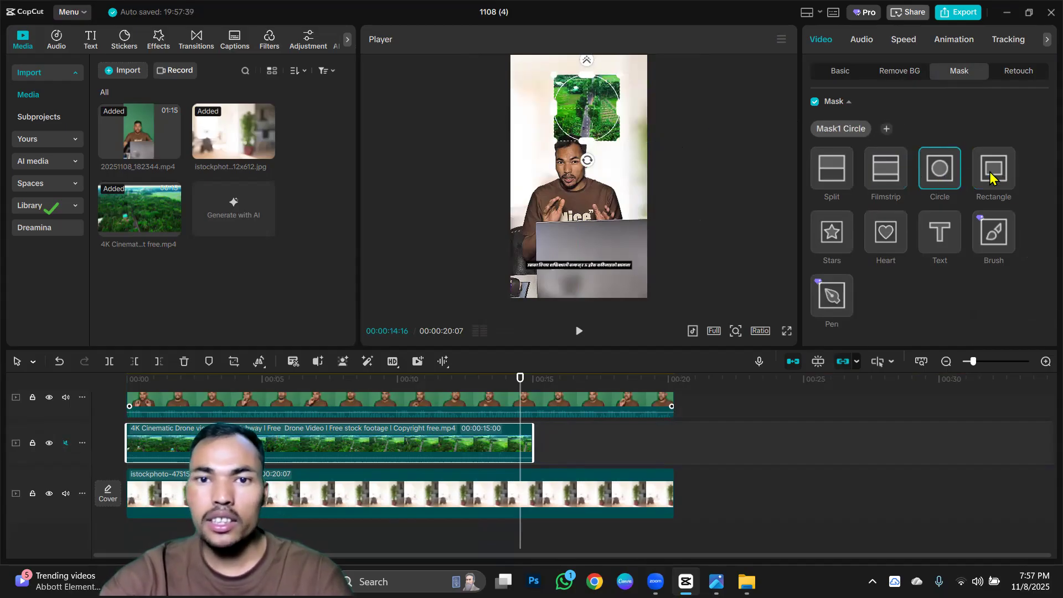
# Try the Stars, Heart, Text, Brush and Pen mask shapes on the drone clip.
pyautogui.click(832, 246)
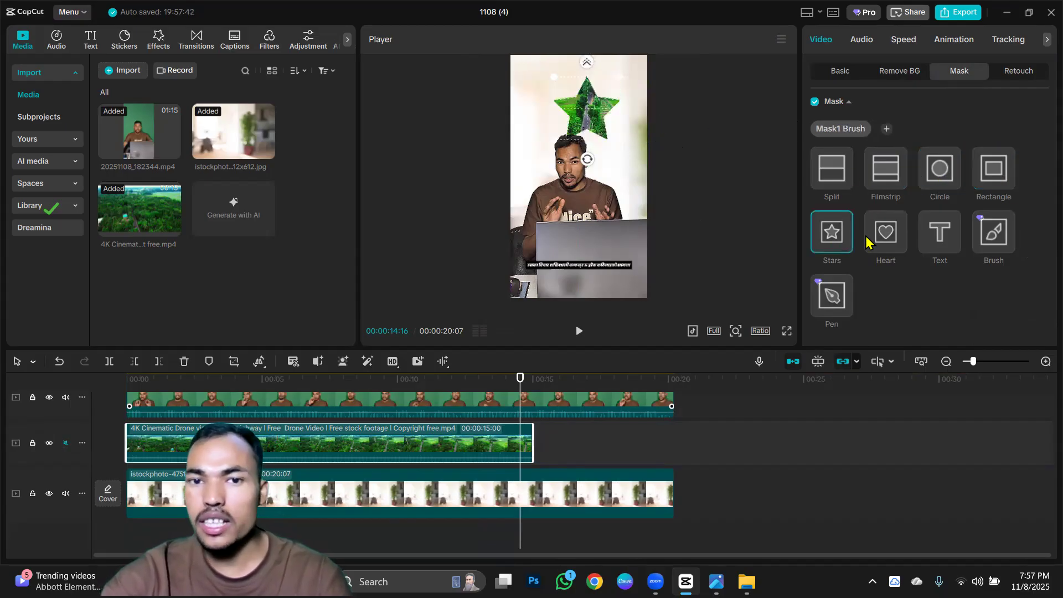
pyautogui.click(887, 239)
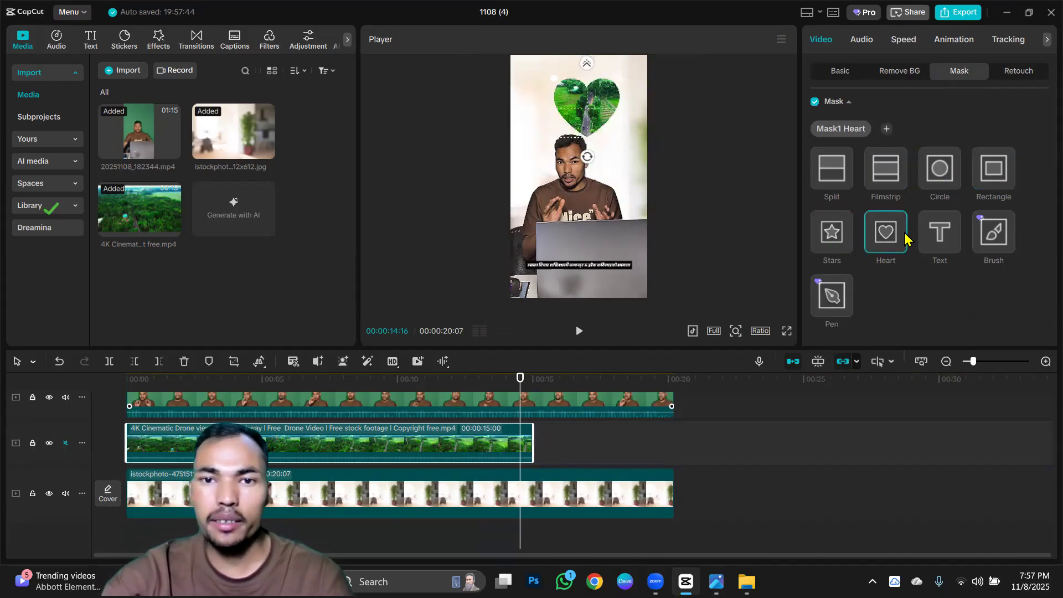
pyautogui.click(939, 246)
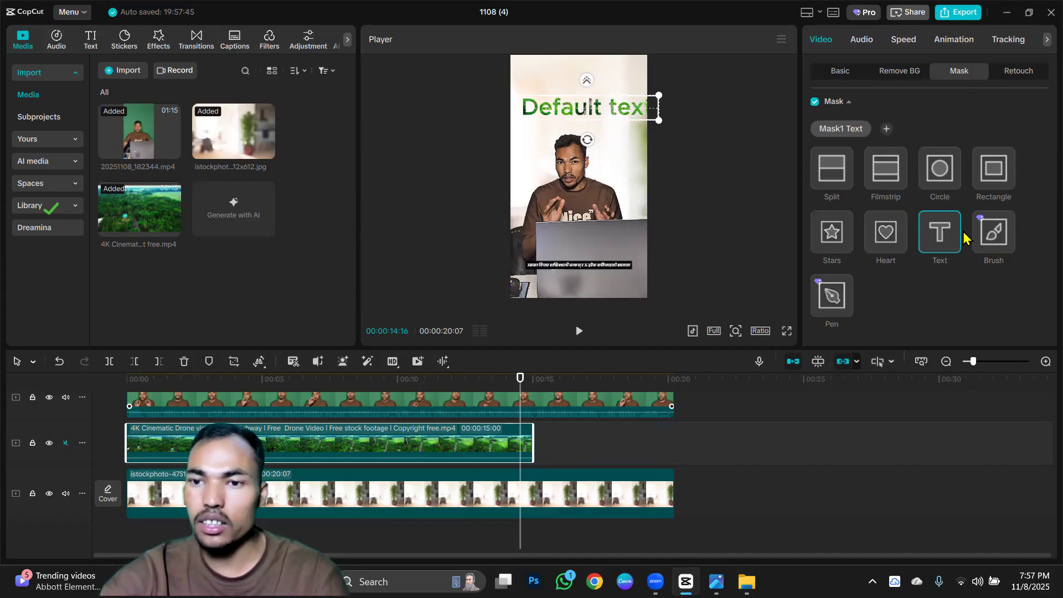
pyautogui.click(987, 242)
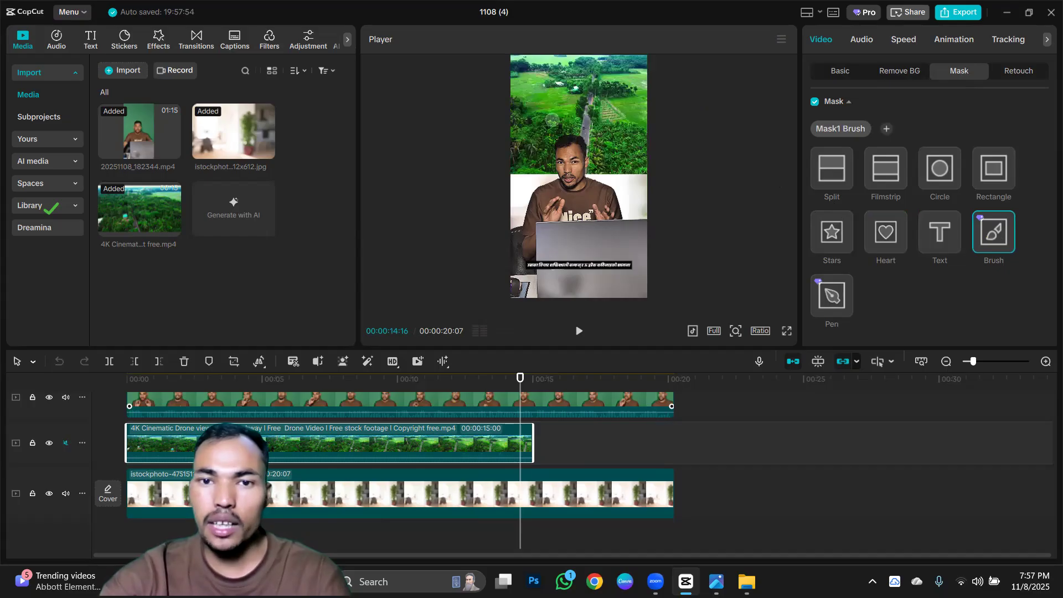
pyautogui.click(825, 299)
pyautogui.moveTo(604, 158); pyautogui.dragTo(570, 123)
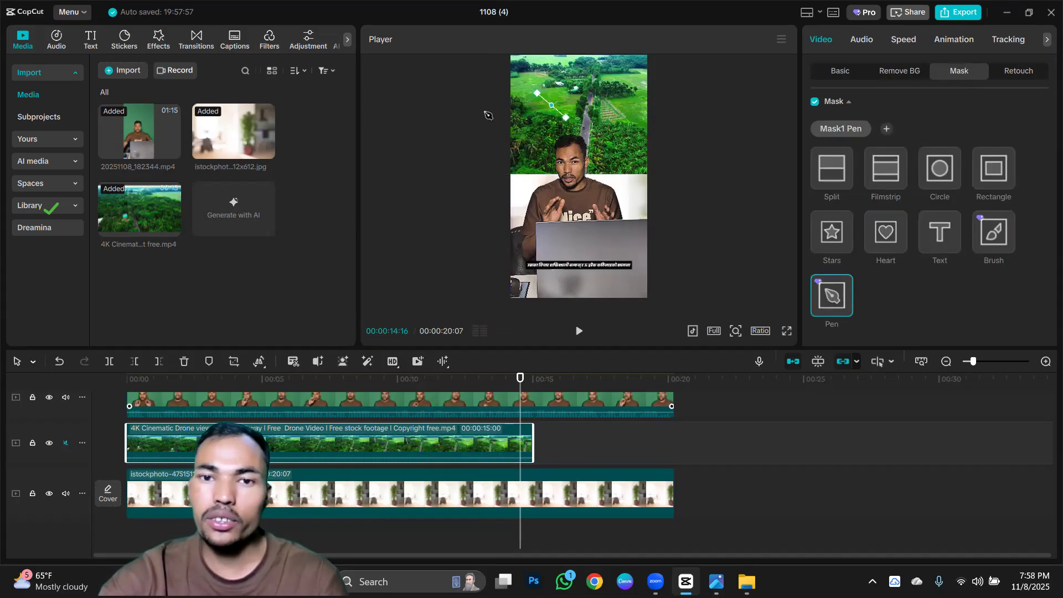
# Change the drone clip's mask to Split, feather its edge and lower the dividing line to the speaker's head.
pyautogui.click(827, 183)
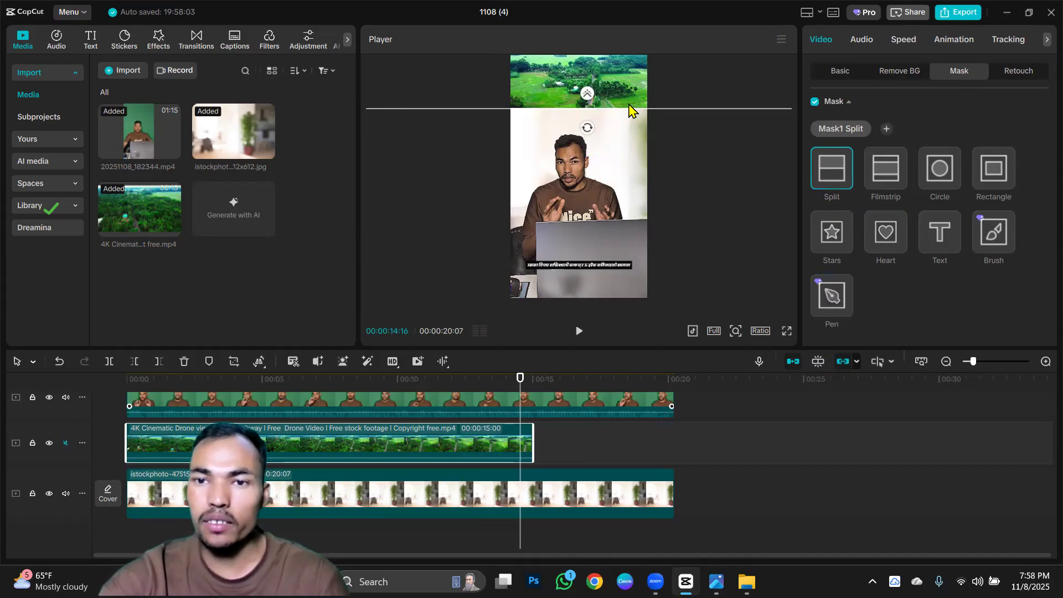
pyautogui.moveTo(624, 111); pyautogui.dragTo(589, 121)
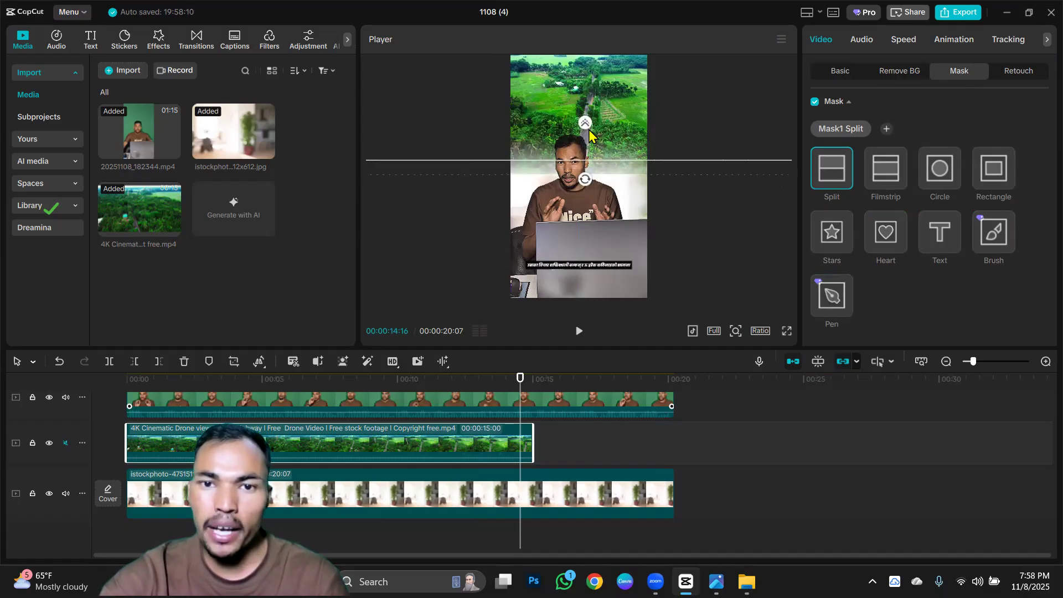
pyautogui.moveTo(603, 160); pyautogui.dragTo(602, 144)
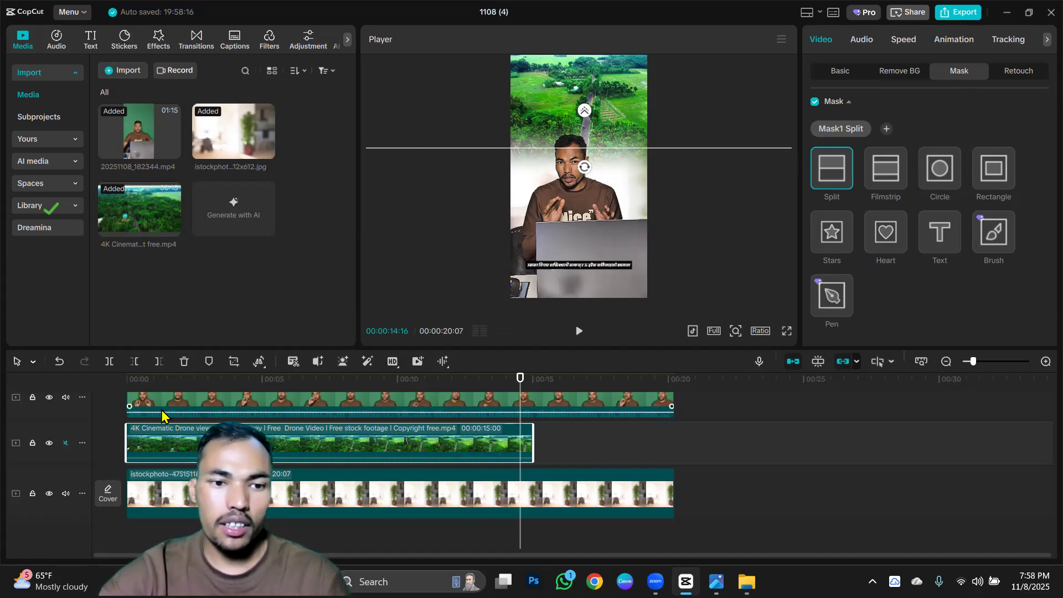
# Play the composite from the beginning in full screen to review the masked drone footage behind the speaker.
pyautogui.scroll(2, 142, 404)
pyautogui.click(137, 394)
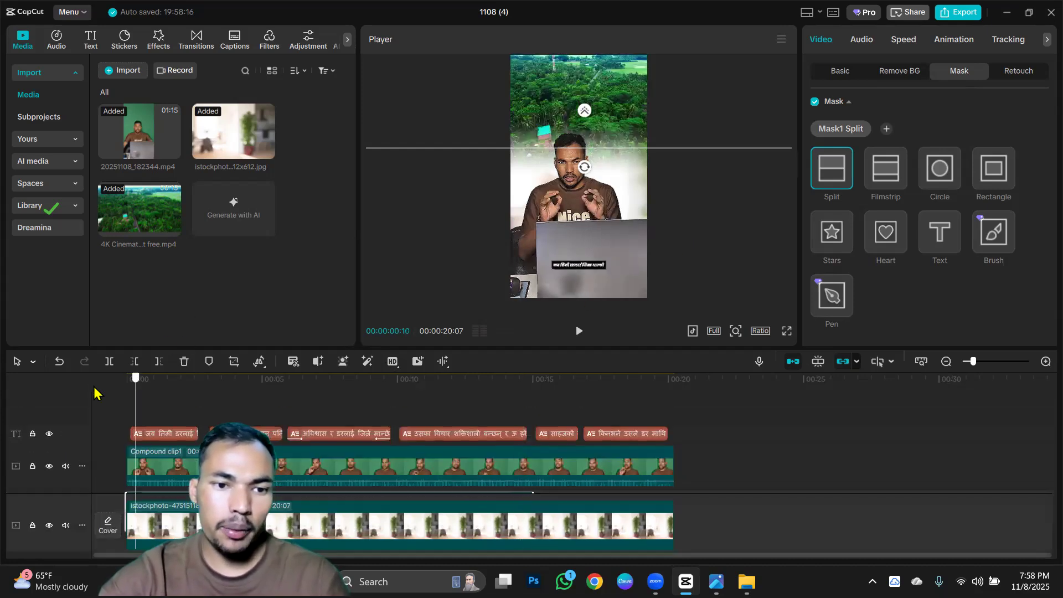
pyautogui.click(580, 330)
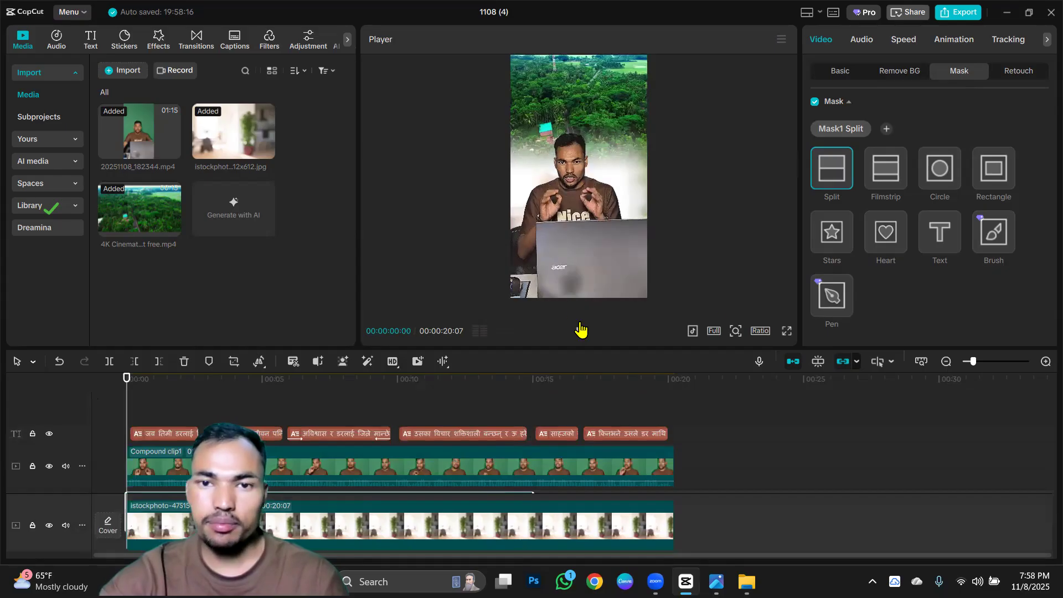
pyautogui.click(786, 330)
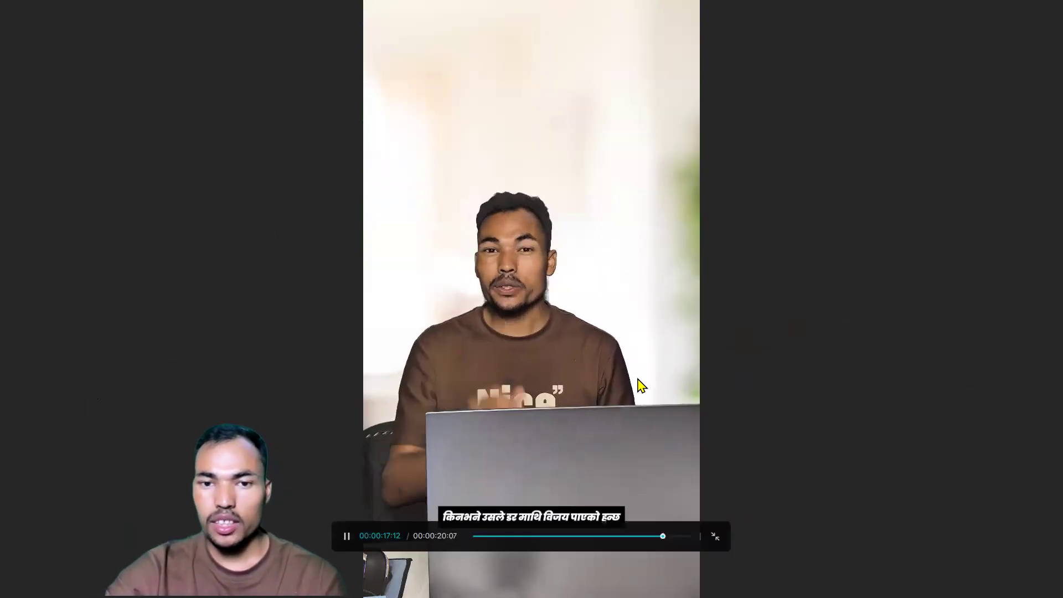
pyautogui.click(713, 541)
pyautogui.click(632, 498)
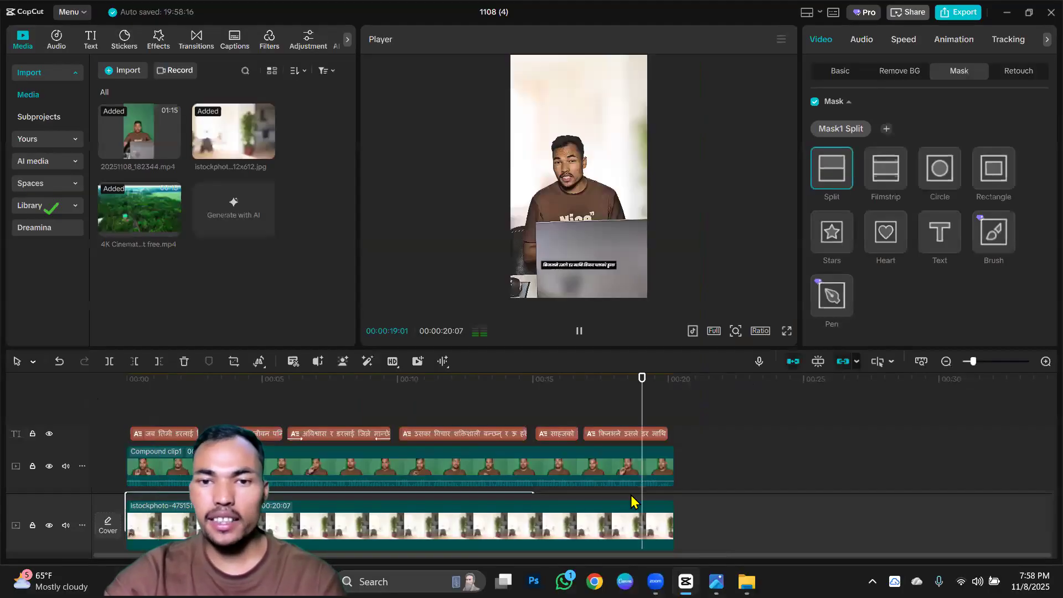
# Slow the drone clip to 0.71x and trim its end to match the 20:07 length of the other clips.
pyautogui.scroll(-1, 565, 442)
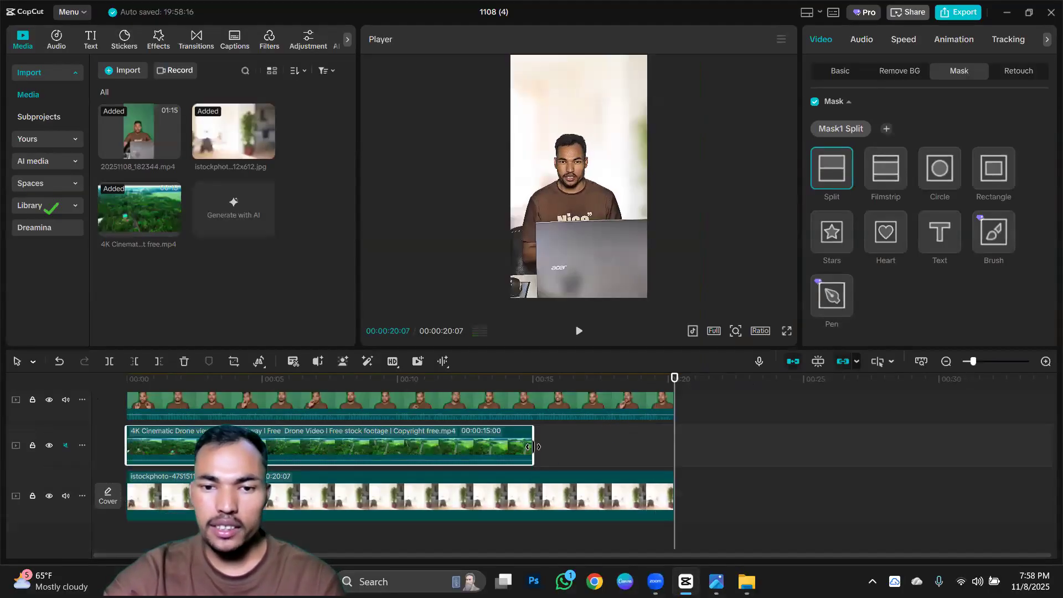
pyautogui.click(900, 39)
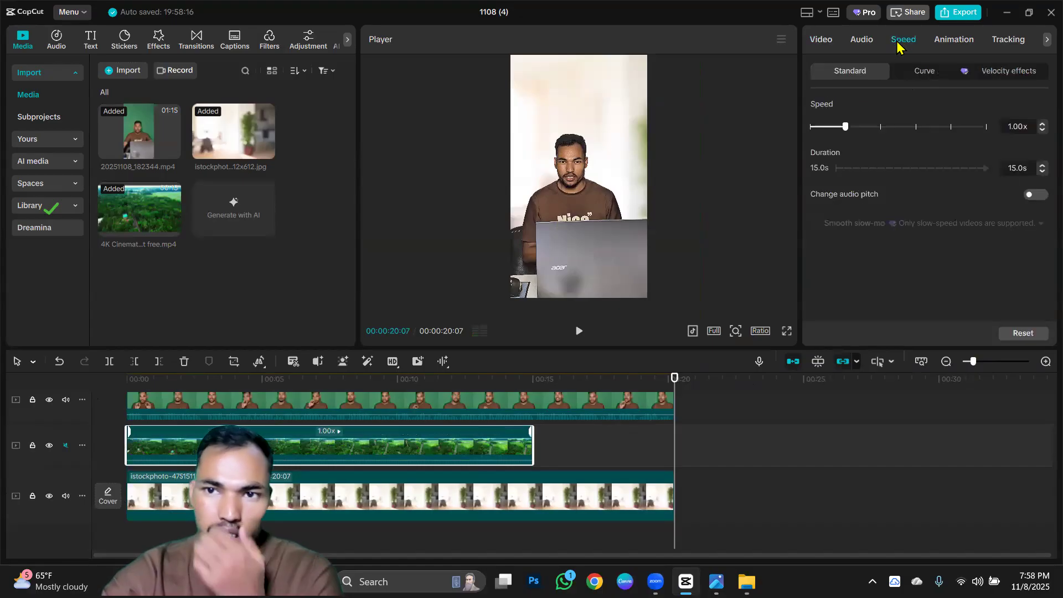
pyautogui.moveTo(840, 126); pyautogui.dragTo(835, 126)
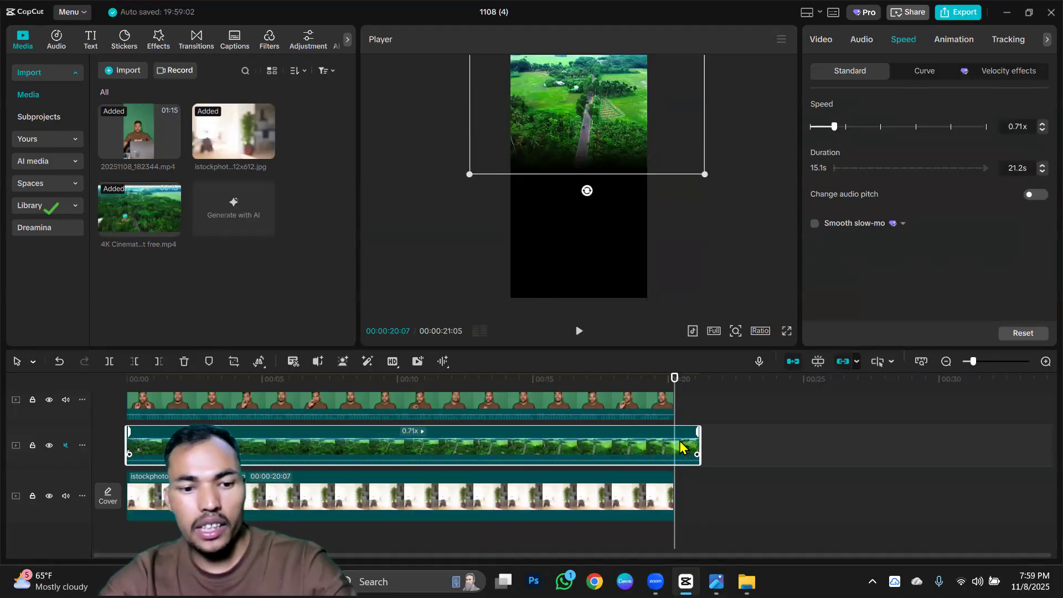
pyautogui.moveTo(682, 447); pyautogui.dragTo(674, 445)
# Move the drone clip slightly lower in the frame behind the speaker.
pyautogui.scroll(1, 627, 443)
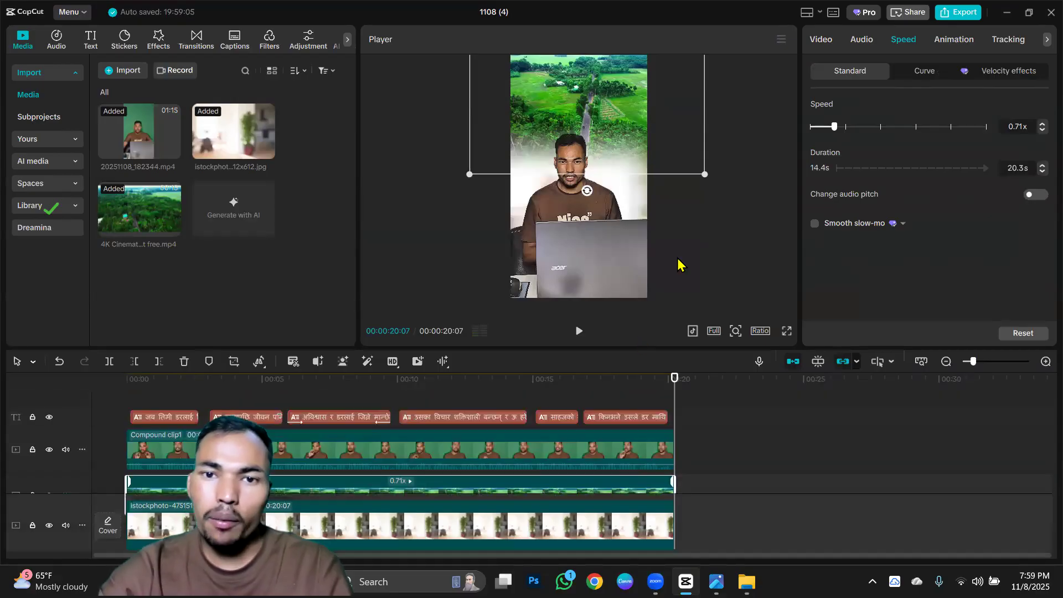
pyautogui.moveTo(675, 115)
pyautogui.mouseDown()
pyautogui.moveTo(673, 143)
pyautogui.moveTo(671, 129)
pyautogui.mouseUp()
pyautogui.click(737, 242)
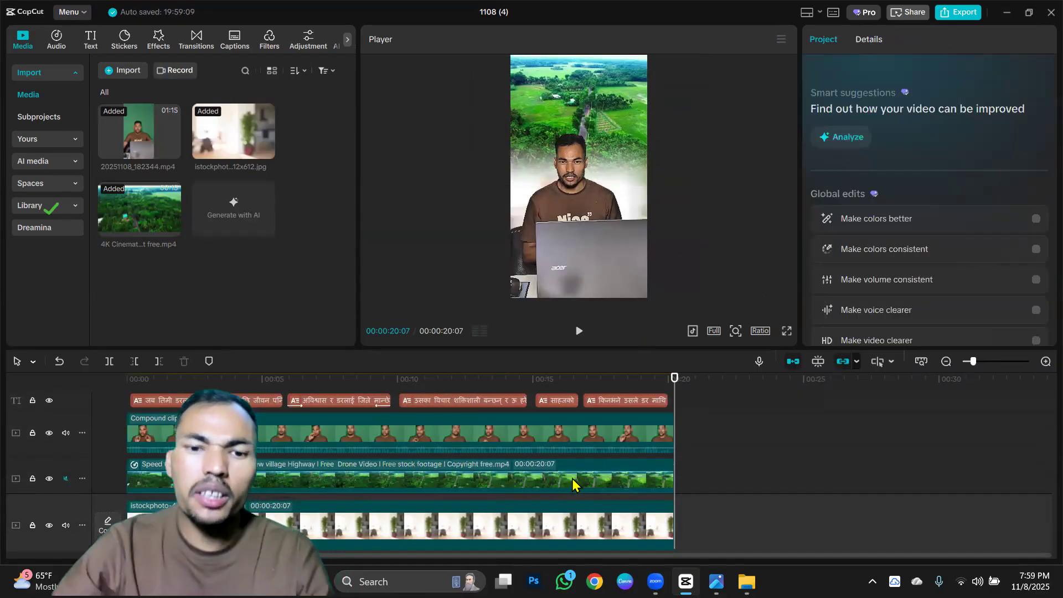
# Split the drone clip at 00:00:09:07.
pyautogui.scroll(-1, 282, 452)
pyautogui.click(371, 441)
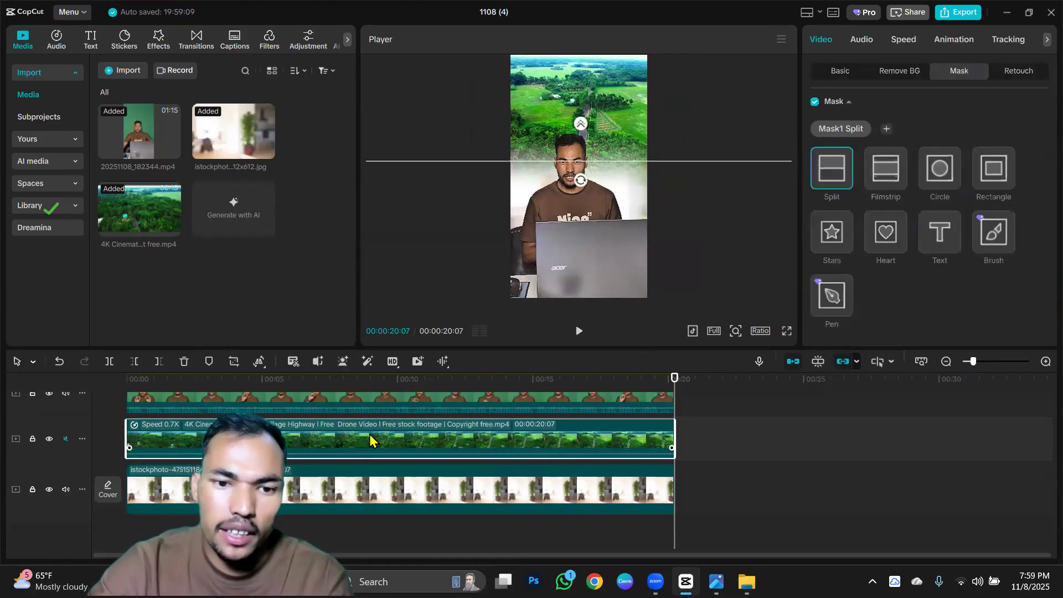
pyautogui.click(376, 381)
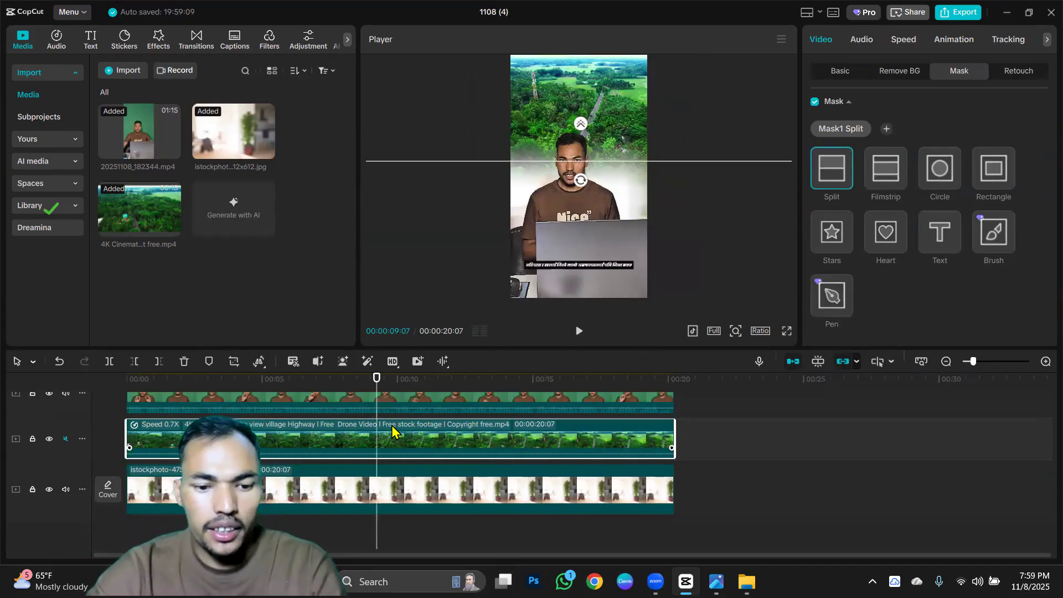
pyautogui.hotkey('ctrl', 'b')
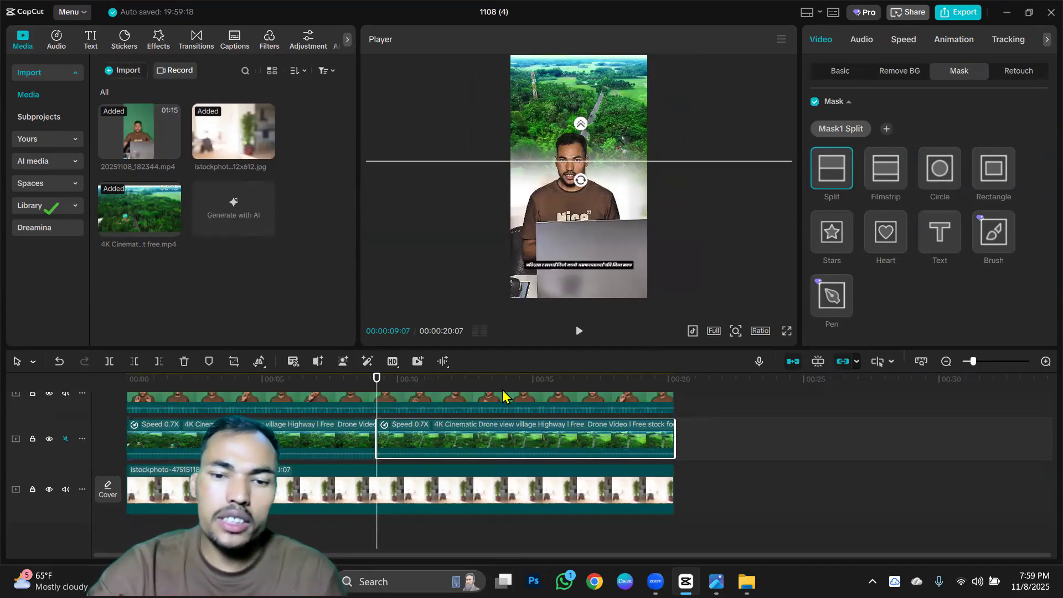
# Import the "A man Using Laptop" stock video and try to replace the second drone segment with it.
pyautogui.click(123, 71)
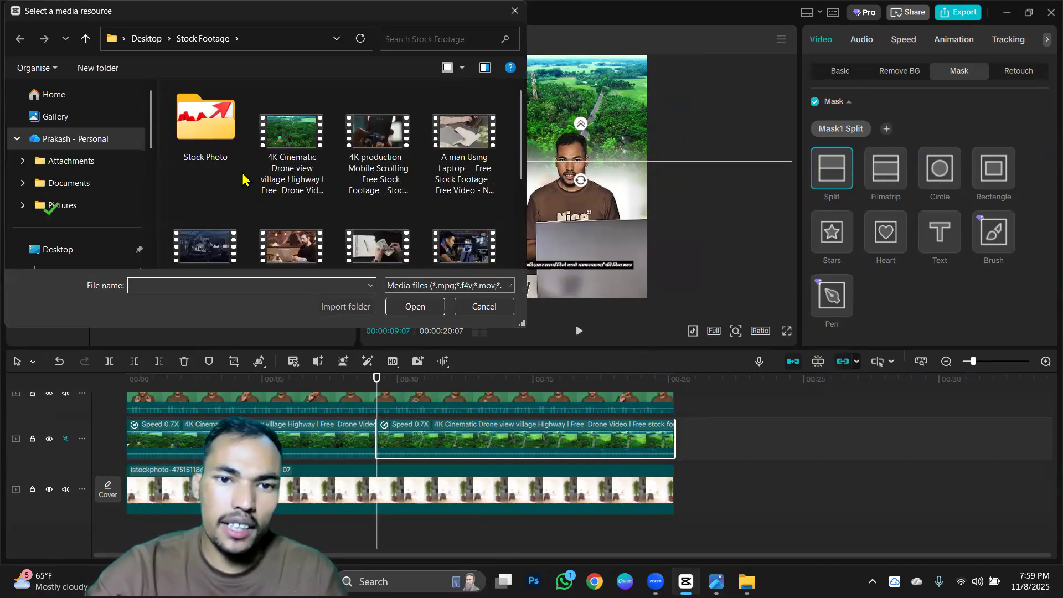
pyautogui.click(461, 138)
pyautogui.moveTo(461, 139); pyautogui.dragTo(449, 449)
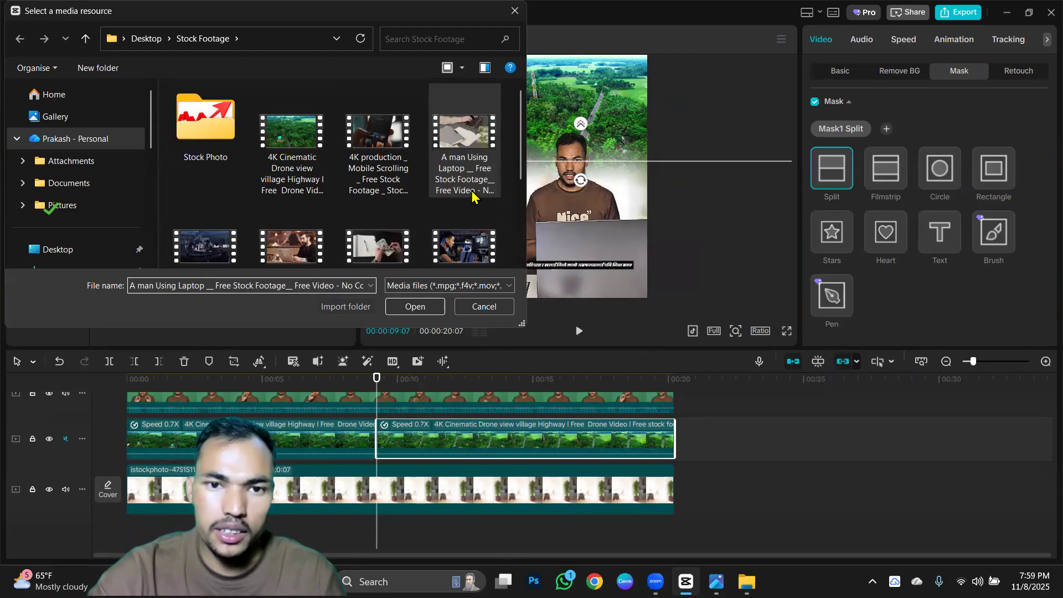
pyautogui.click(433, 305)
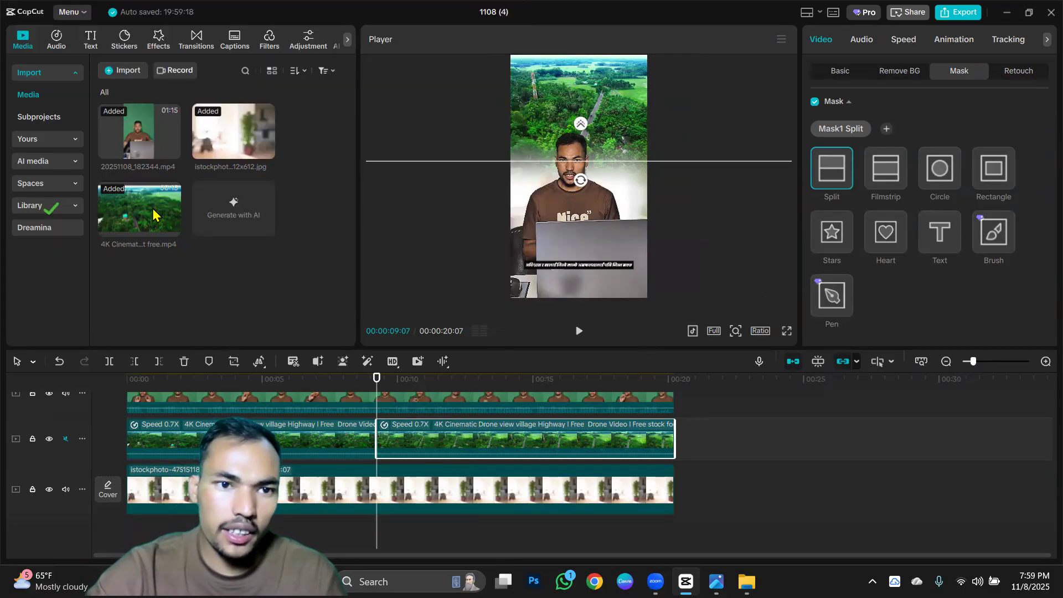
pyautogui.moveTo(389, 340); pyautogui.dragTo(445, 426)
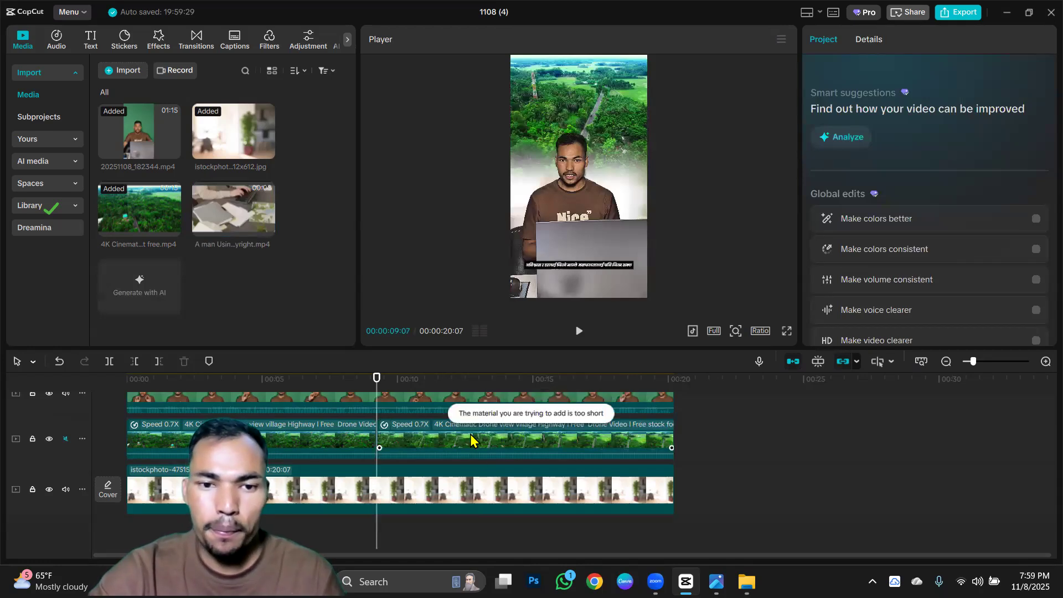
pyautogui.moveTo(238, 210); pyautogui.dragTo(404, 428)
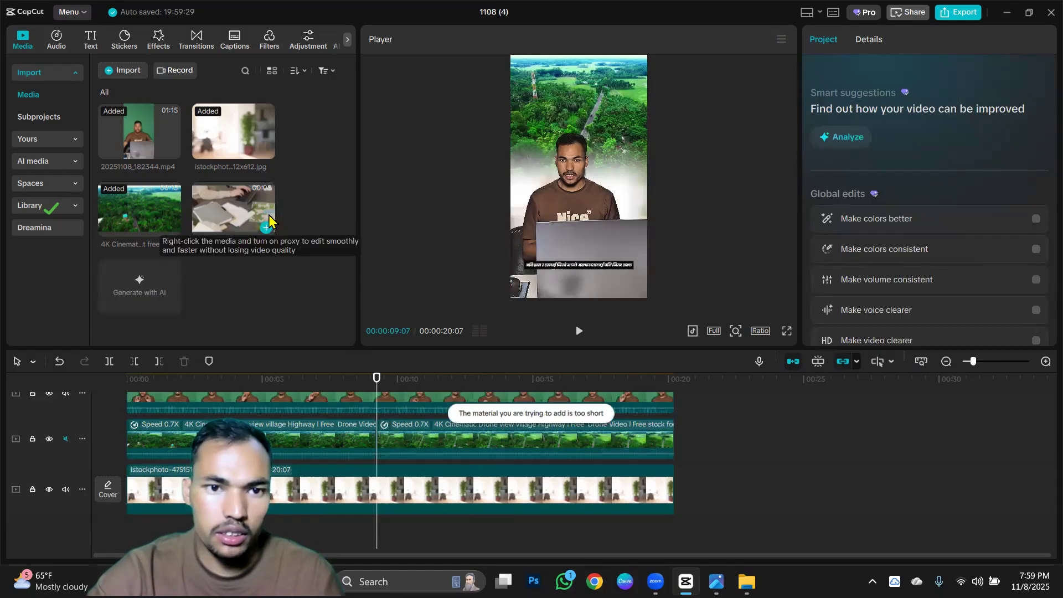
# Import the "Business footage diverse team" stock video and replace the second drone segment with it.
pyautogui.click(128, 72)
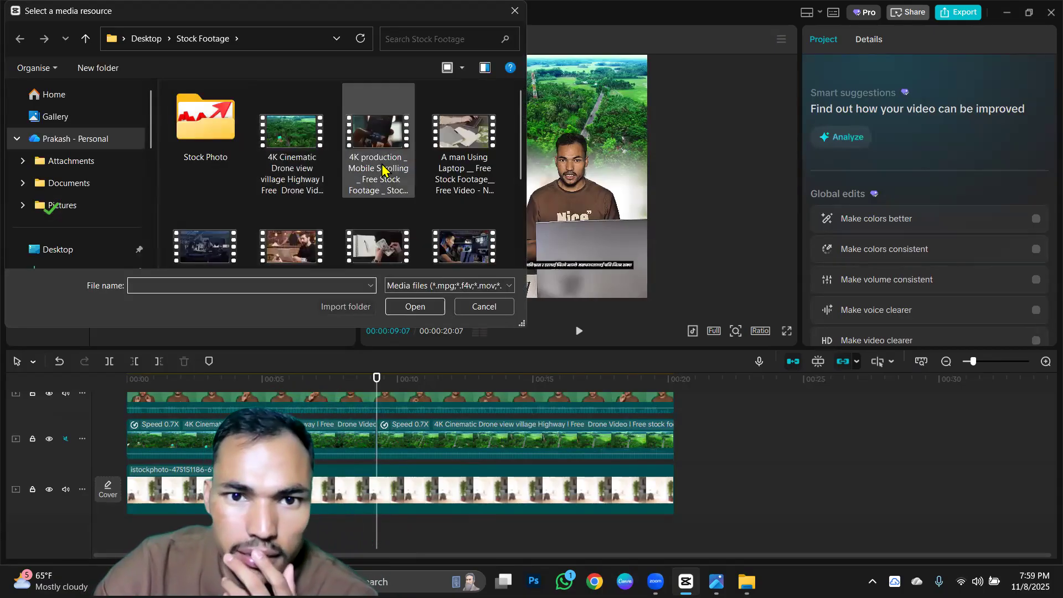
pyautogui.scroll(-1, 381, 172)
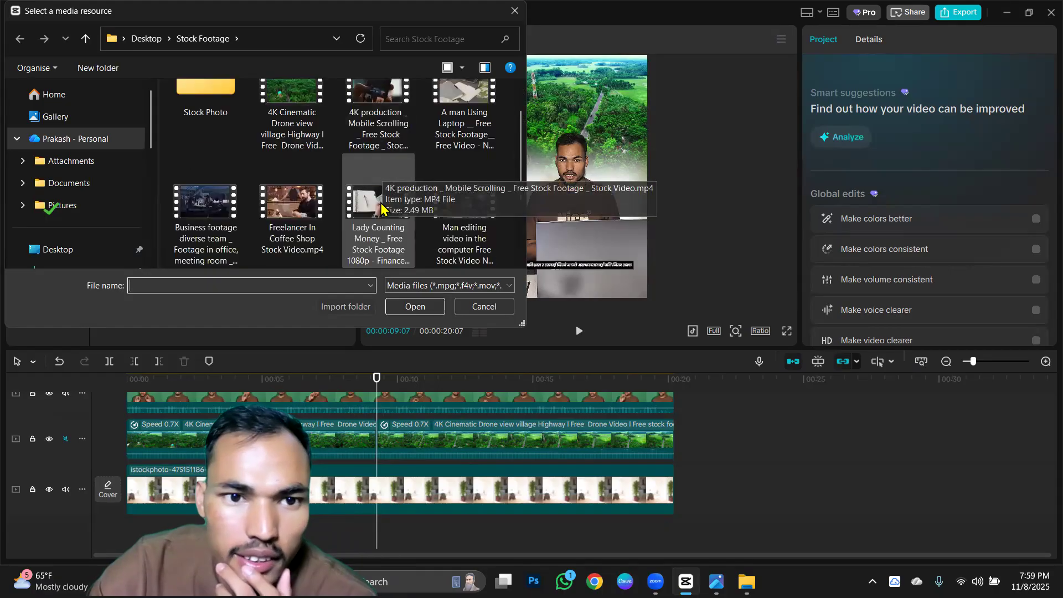
pyautogui.click(216, 213)
pyautogui.click(412, 307)
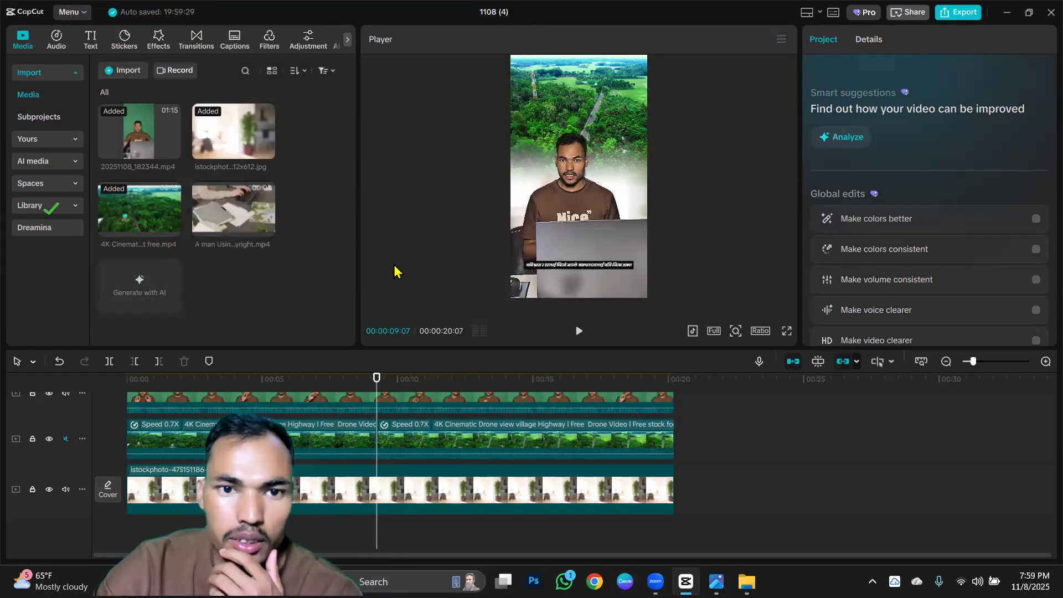
pyautogui.moveTo(134, 286); pyautogui.dragTo(427, 431)
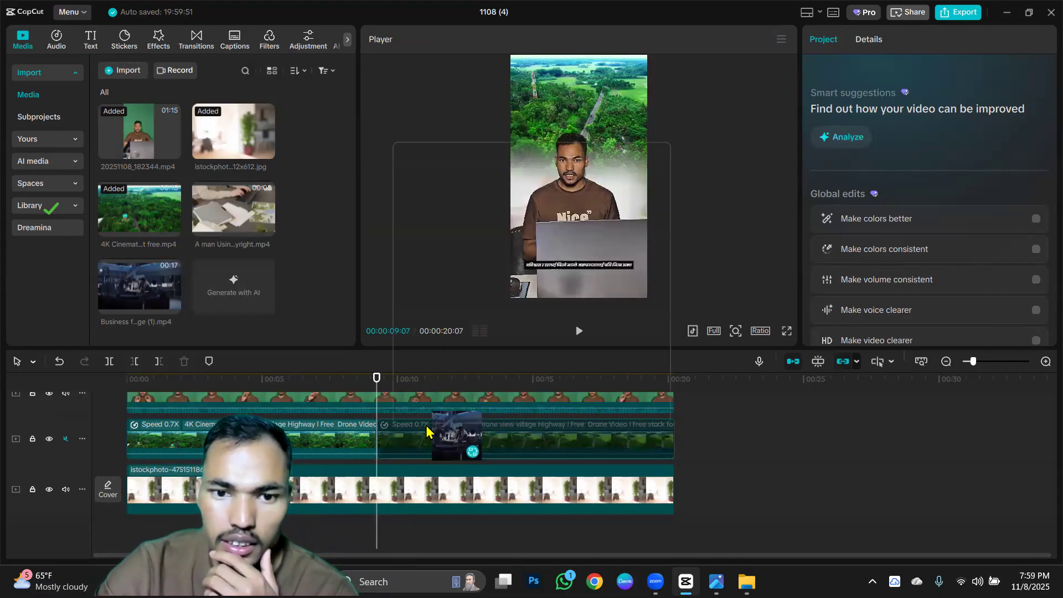
pyautogui.click(574, 409)
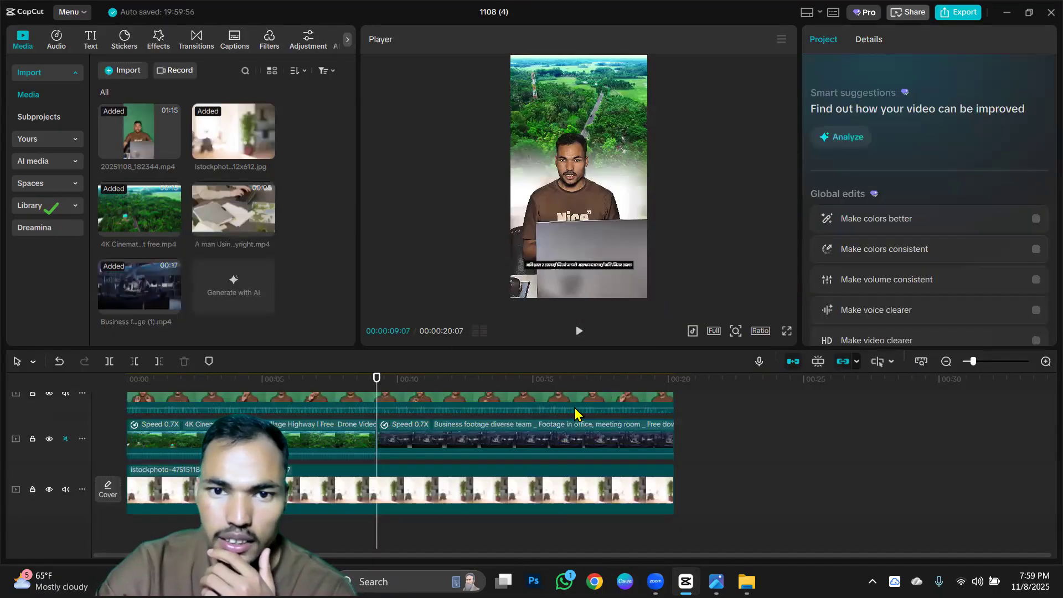
# Try speeds of 1.00x and 0.91x on the business footage clip and undo both speed changes.
pyautogui.click(580, 441)
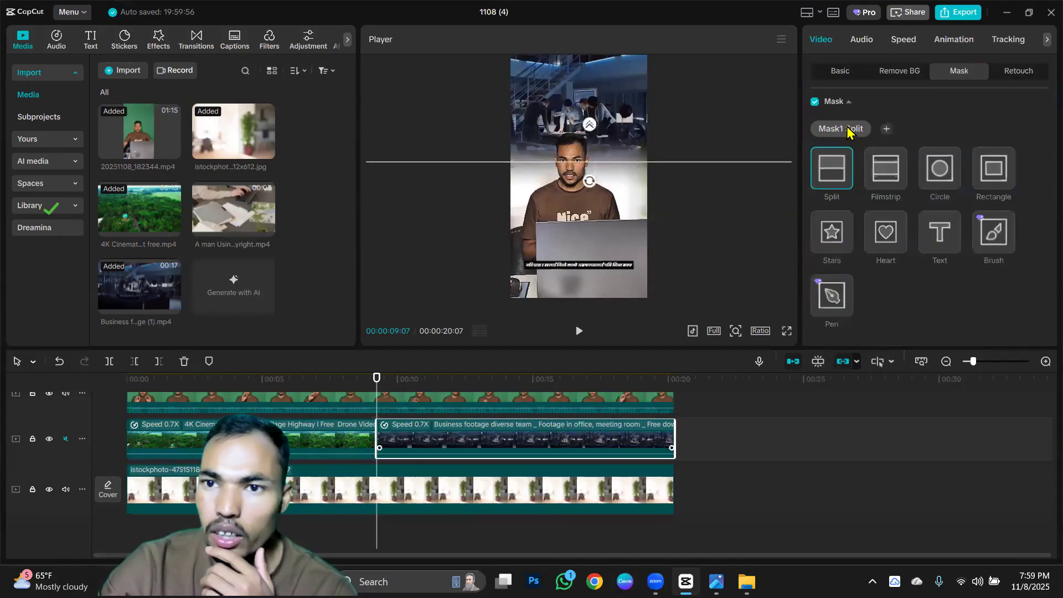
pyautogui.click(903, 40)
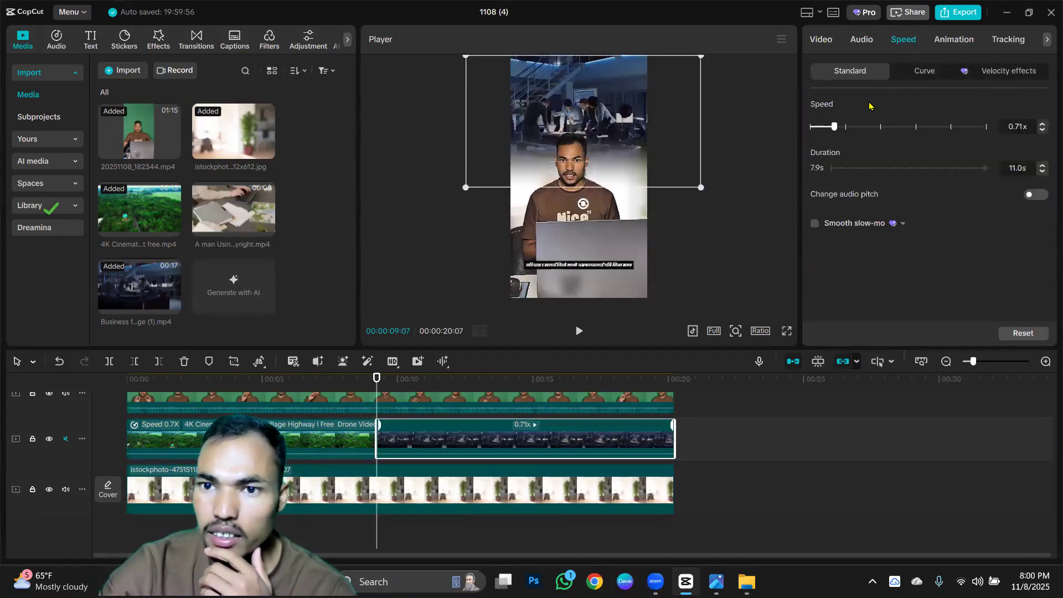
pyautogui.click(845, 126)
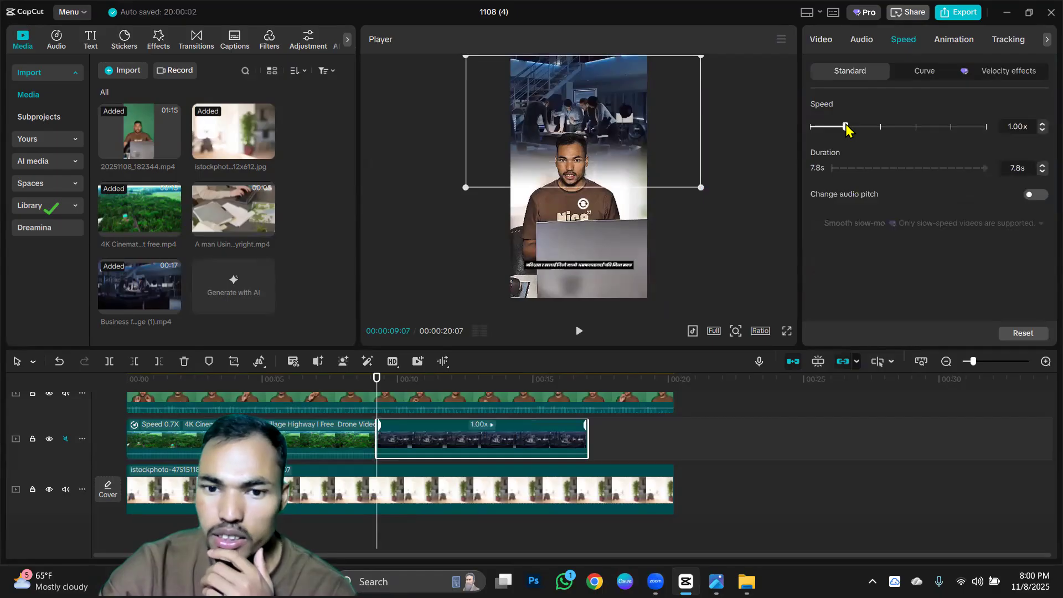
pyautogui.click(842, 127)
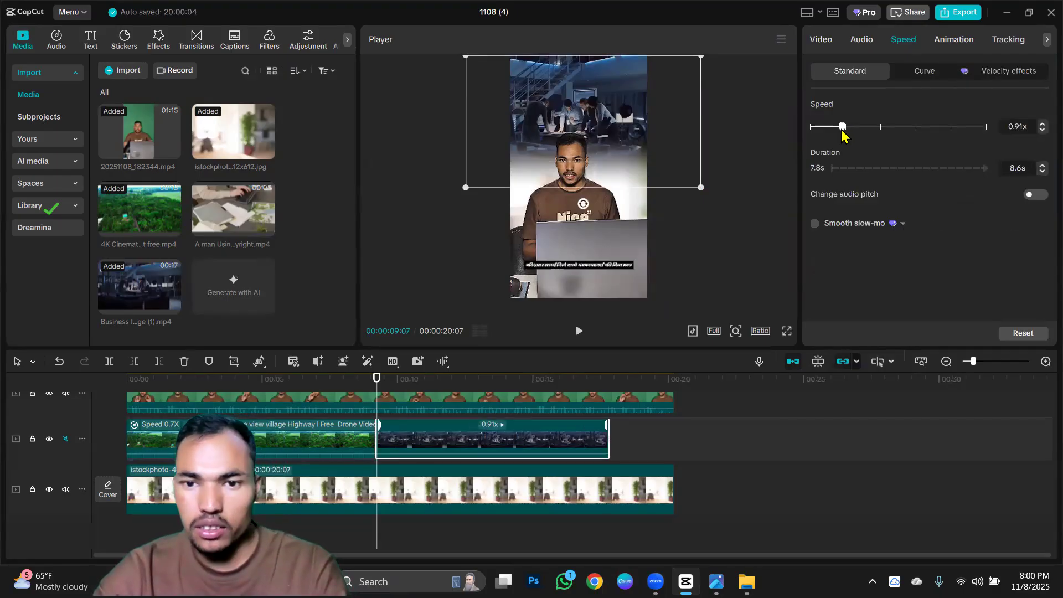
pyautogui.hotkey('ctrl', 'z')
pyautogui.hotkey('ctrl', 'z')
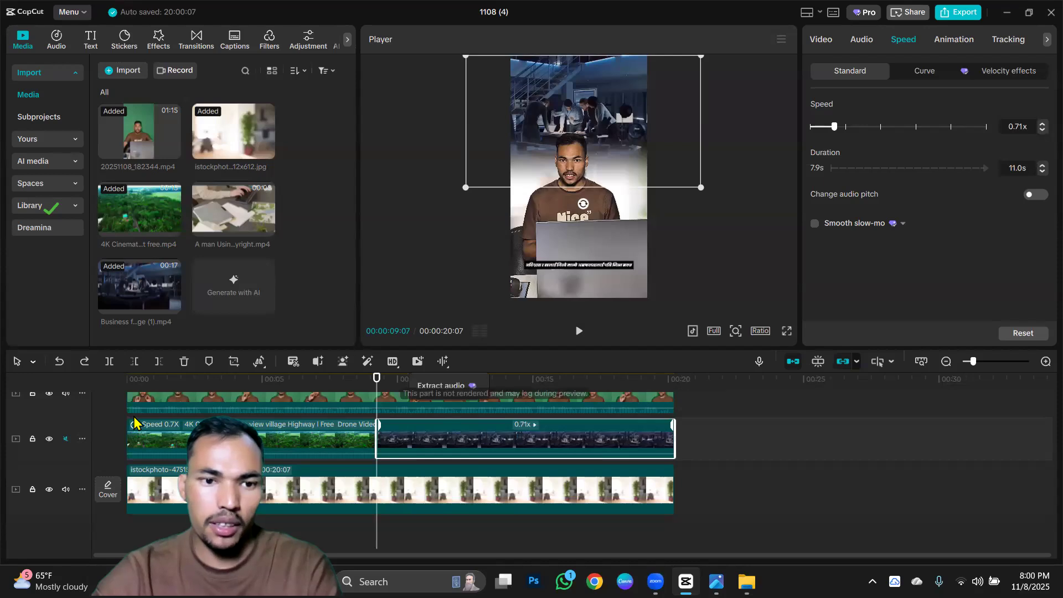
# Play the video from the beginning to review the drone and business footage behind the speaker.
pyautogui.click(131, 383)
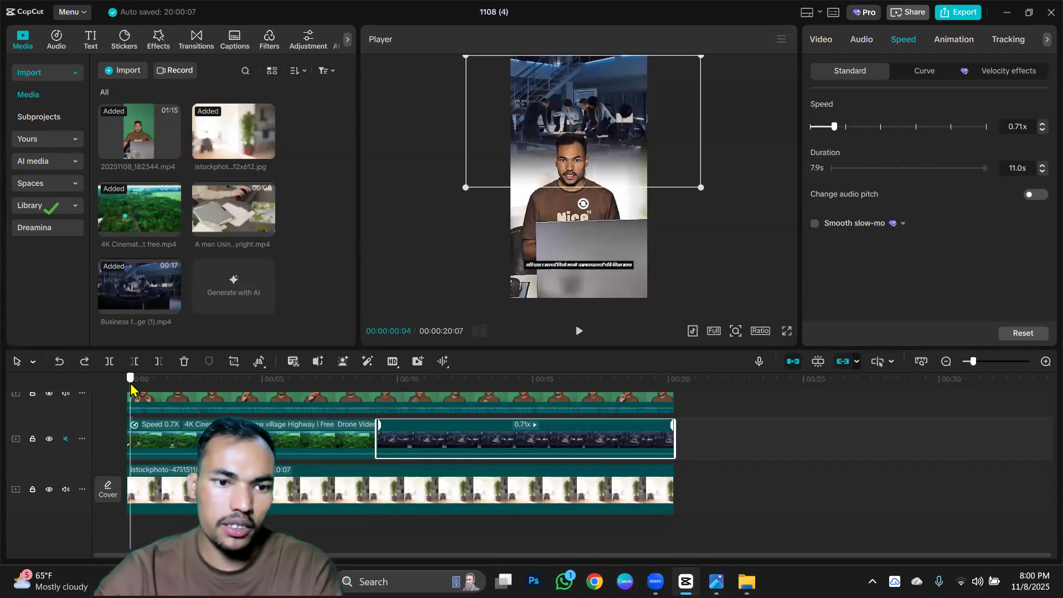
pyautogui.click(577, 333)
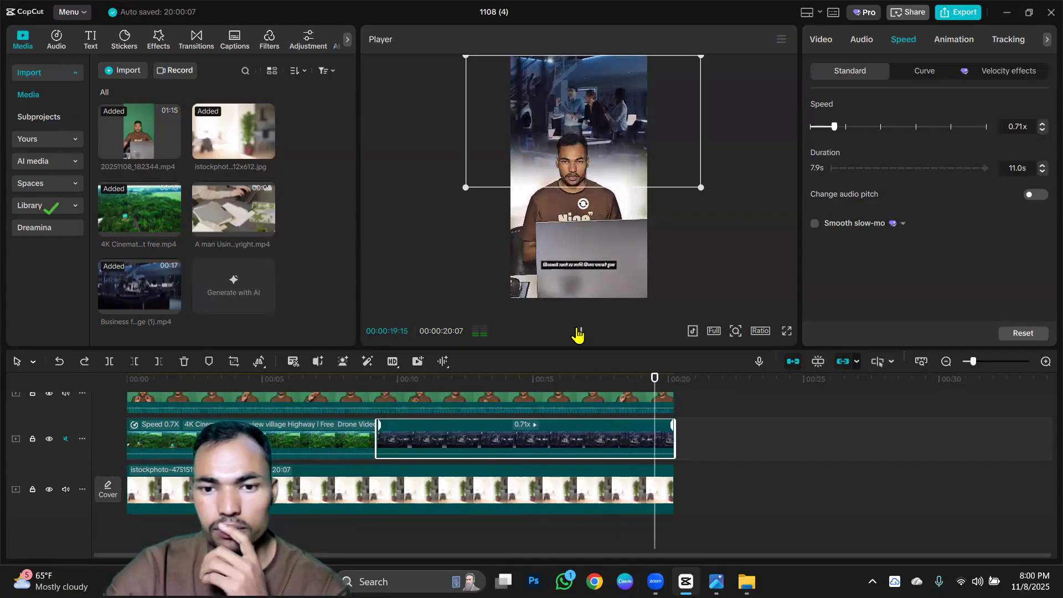
pyautogui.click(715, 247)
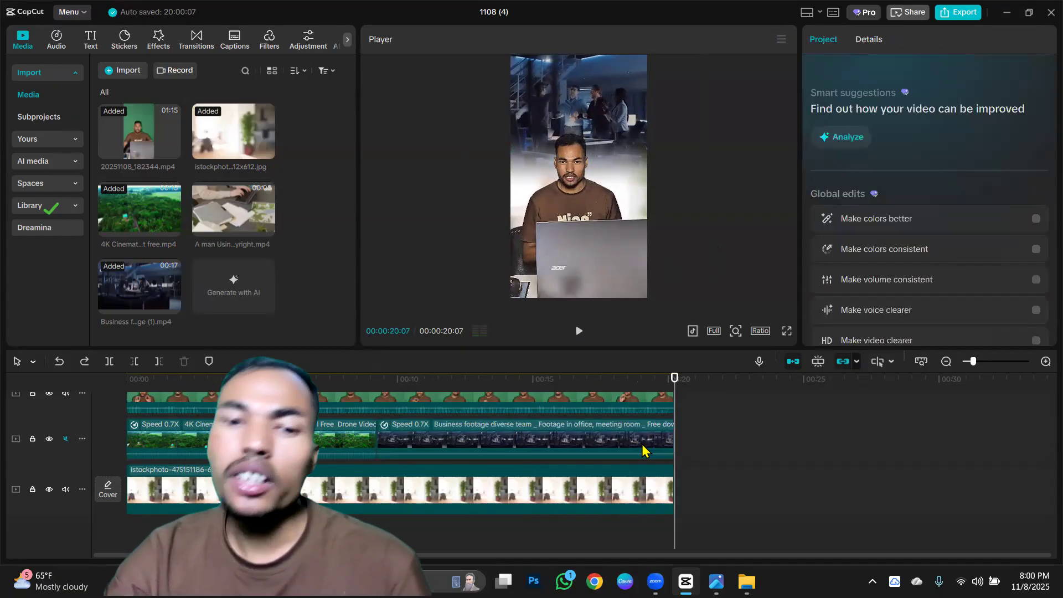
pyautogui.scroll(2, 443, 414)
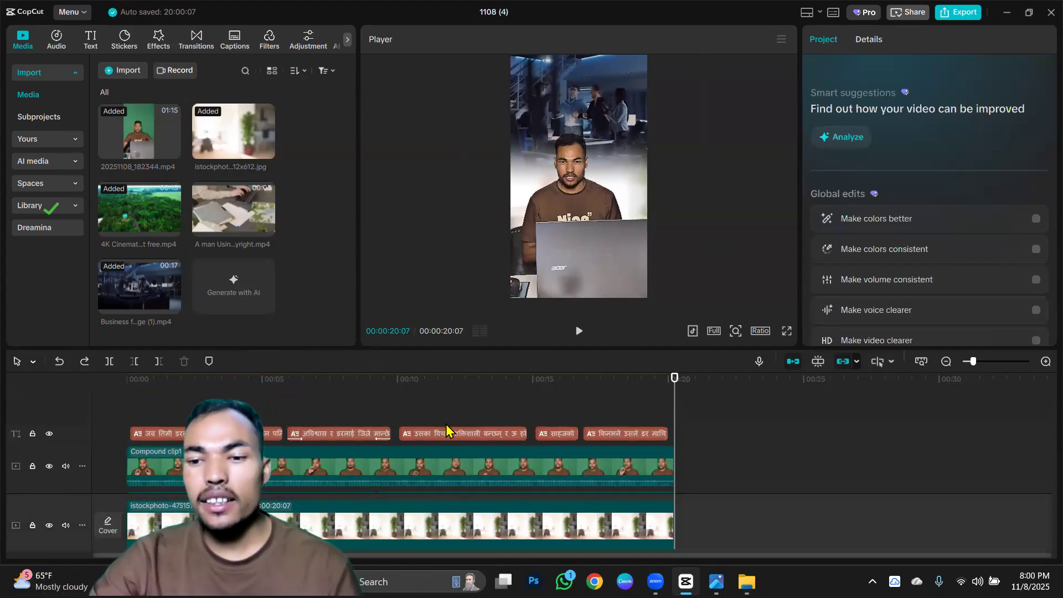
pyautogui.scroll(-2, 446, 426)
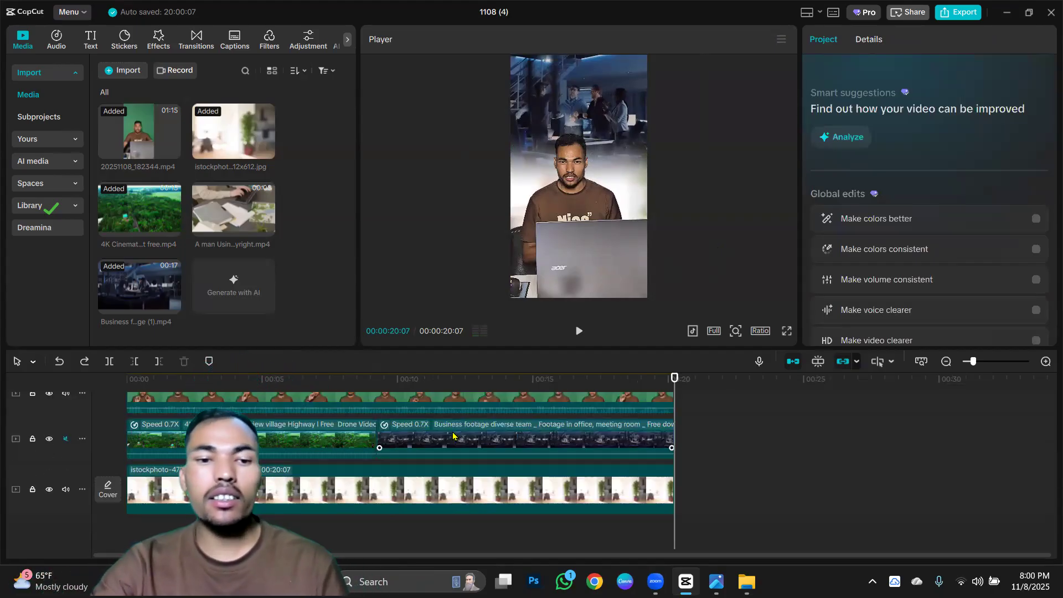
# Search the music library for "motivational cinematic background music".
pyautogui.click(56, 42)
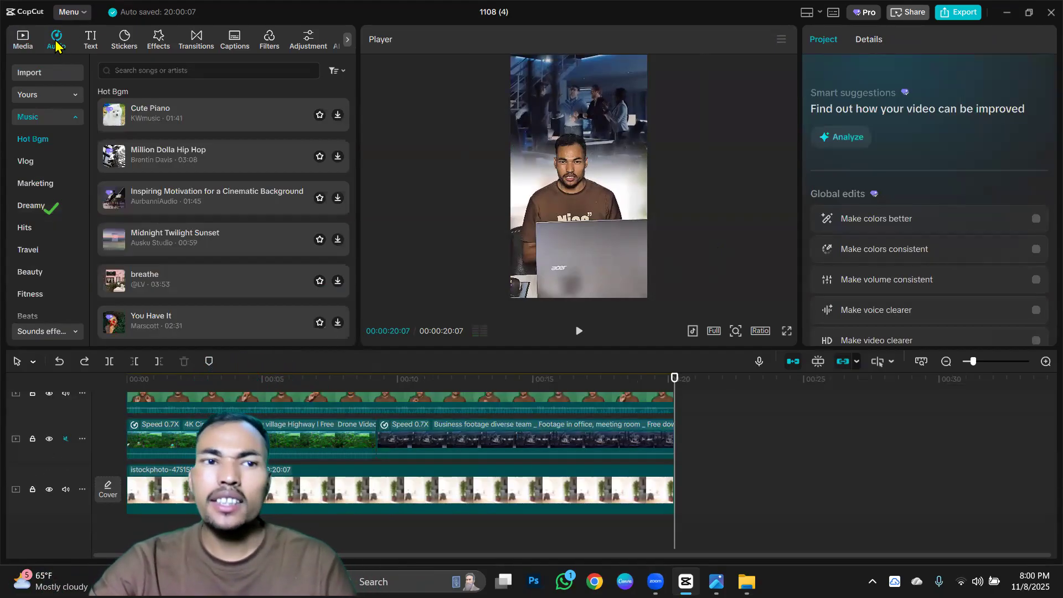
pyautogui.click(189, 69)
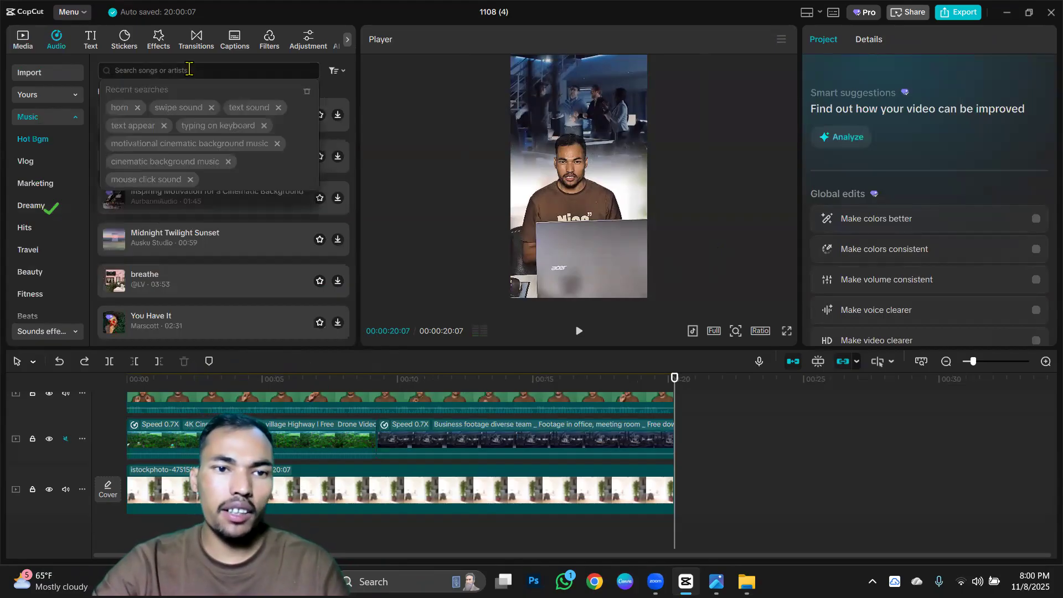
pyautogui.click(159, 145)
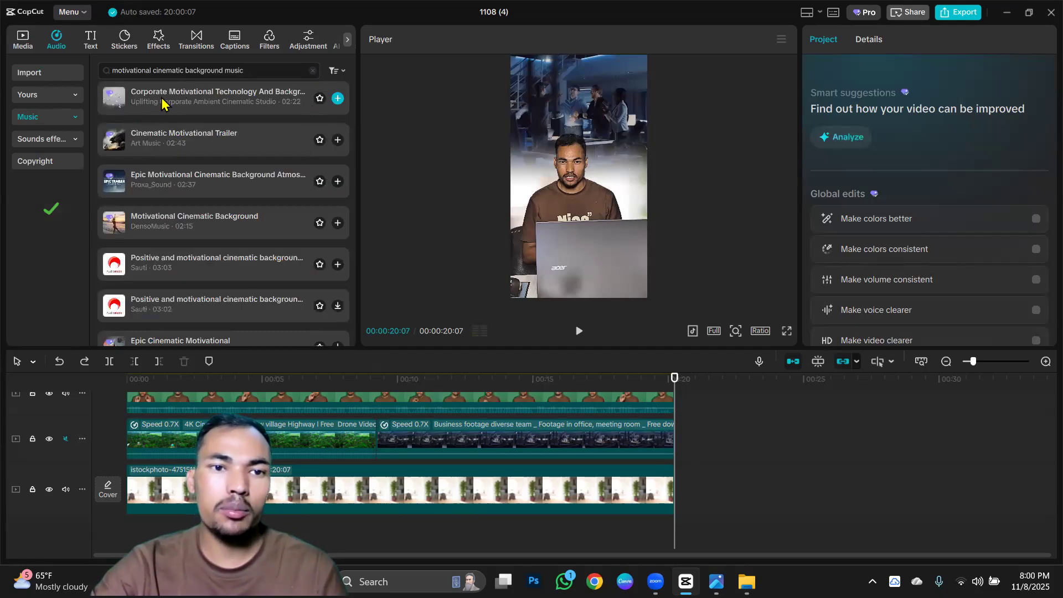
# Preview the "Corporate Motivational Technology And Background Music" track, add it to the timeline and move it to the video's start.
pyautogui.click(164, 103)
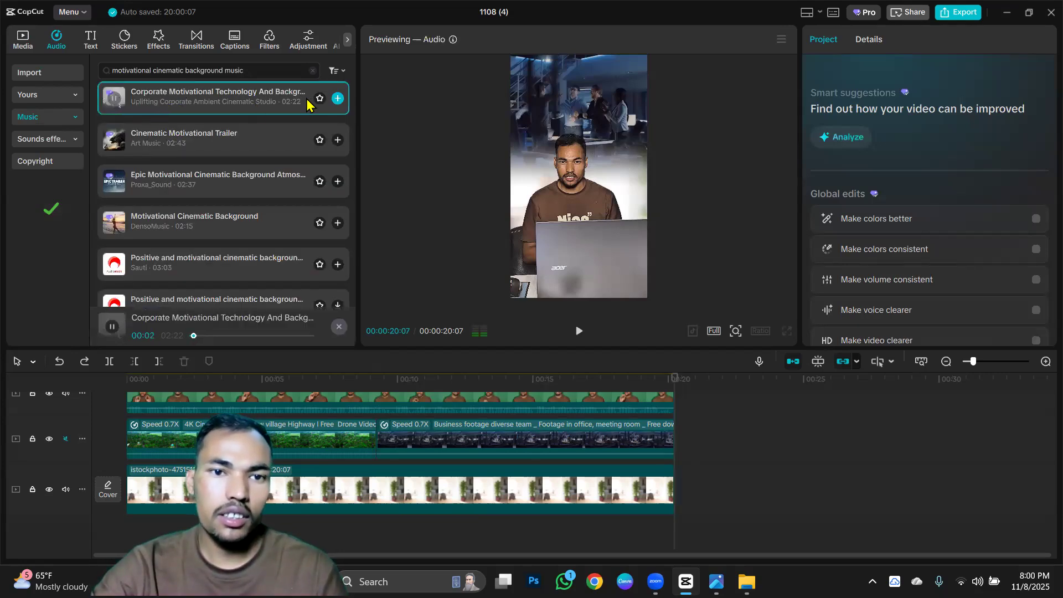
pyautogui.click(337, 99)
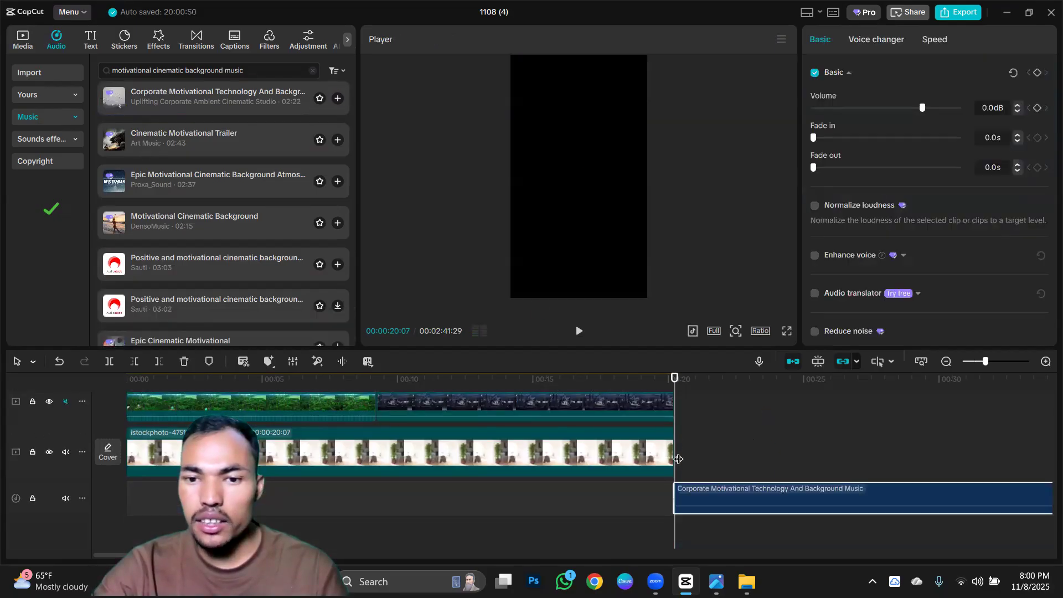
pyautogui.moveTo(802, 505); pyautogui.dragTo(270, 468)
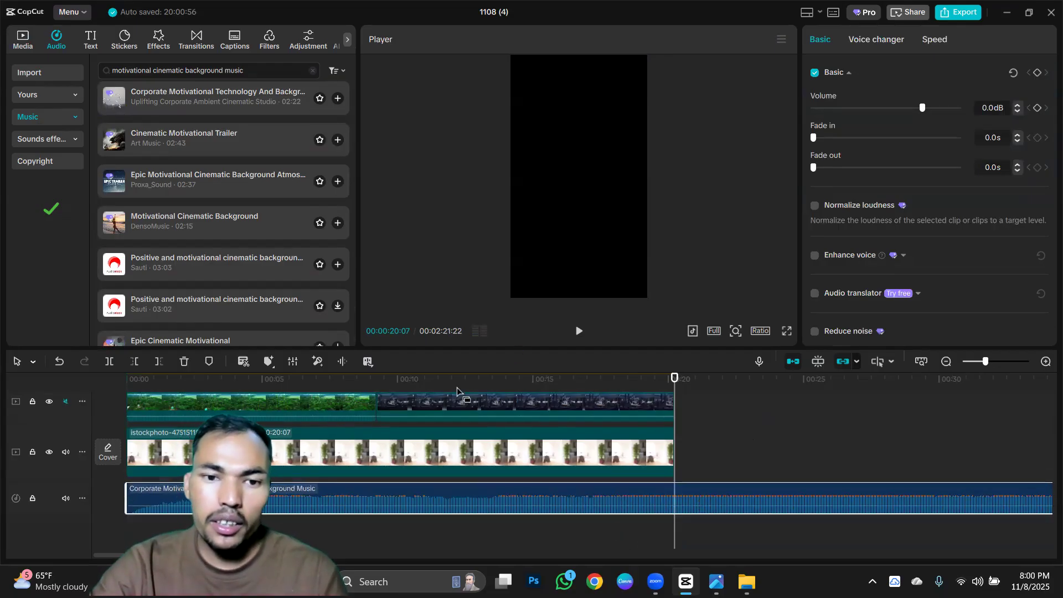
# Lower the background music's volume to -19.4 dB while playing the video, and trim its end to 00:00:20:07.
pyautogui.click(132, 381)
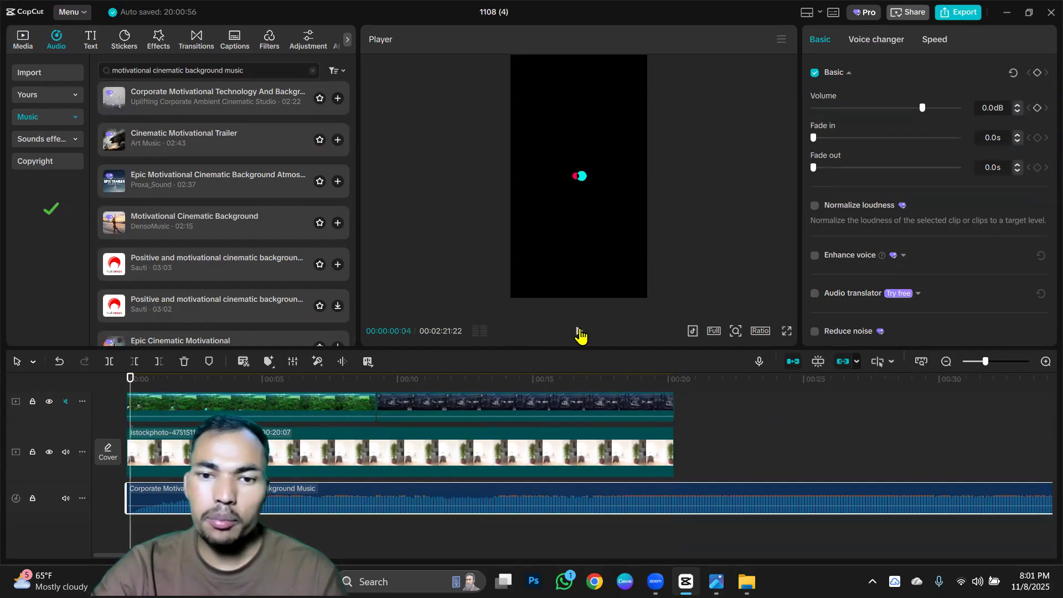
pyautogui.click(580, 331)
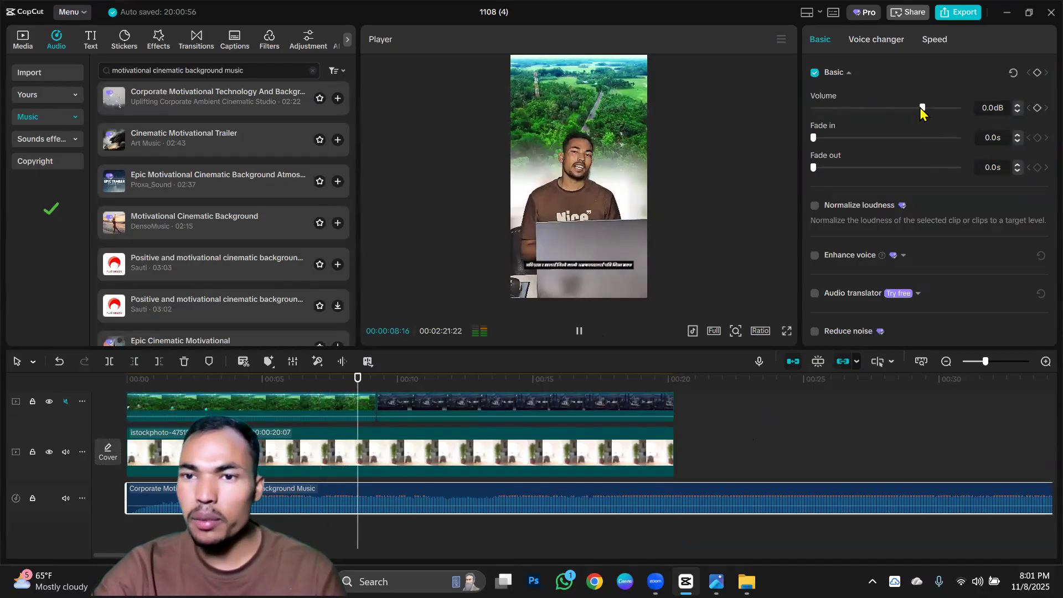
pyautogui.moveTo(922, 109); pyautogui.dragTo(885, 111)
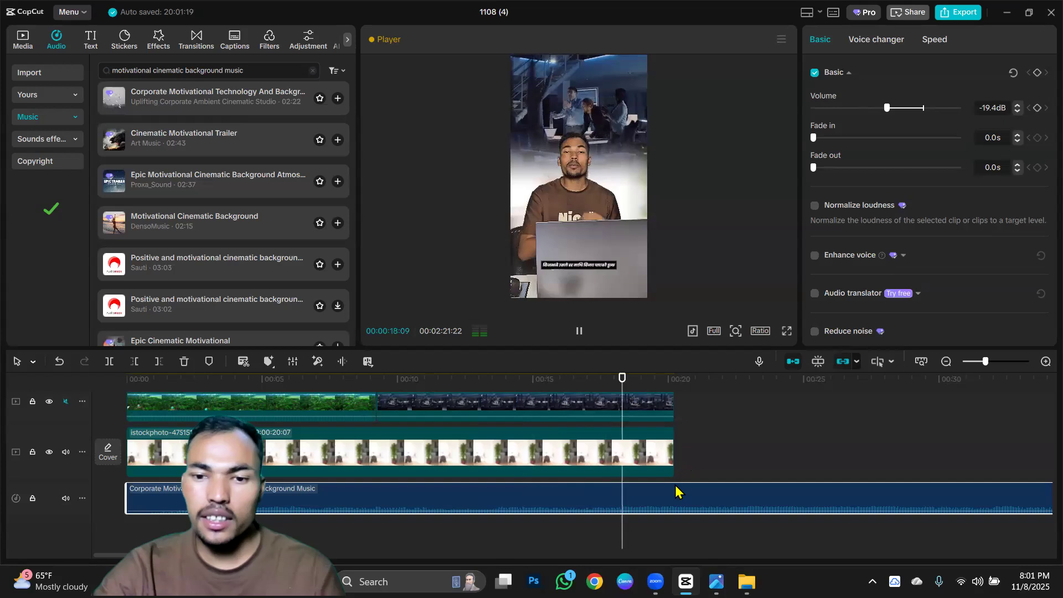
pyautogui.click(671, 387)
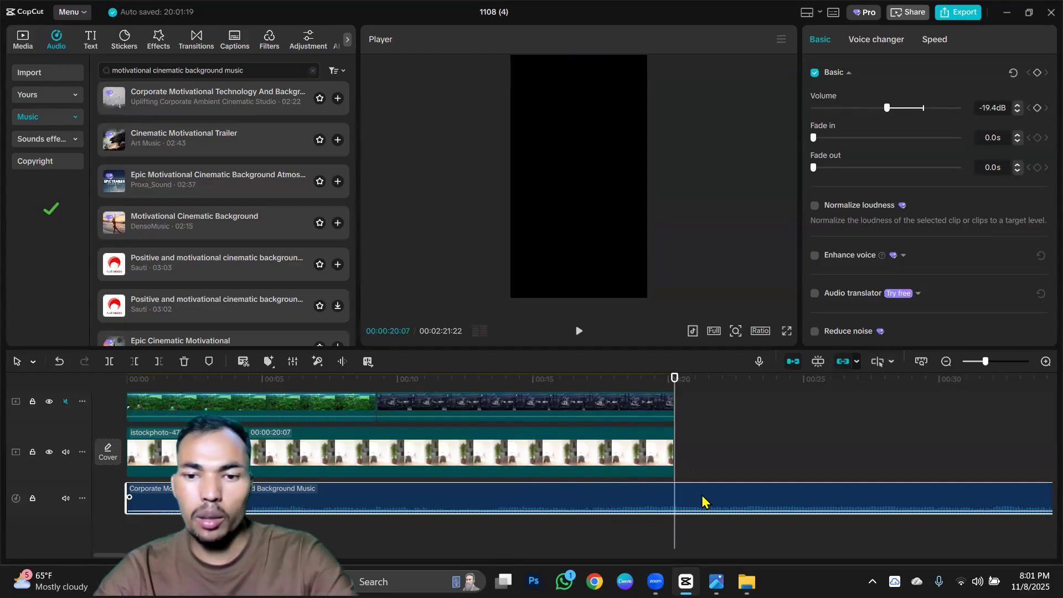
pyautogui.press('w')
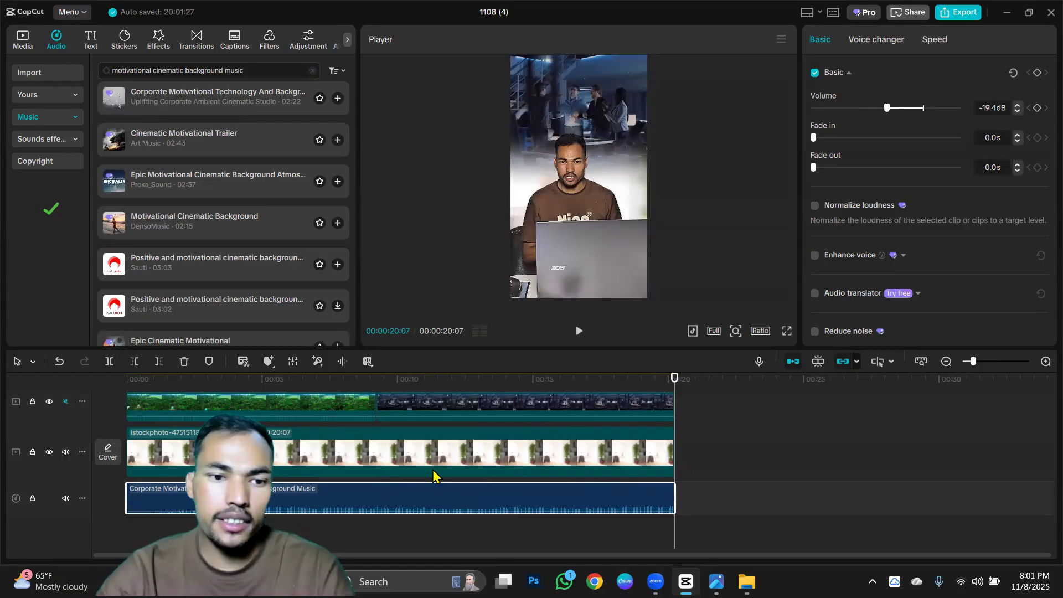
# Add a Shadow Wipe transition between the drone and business footage clips, accepting duplicate frames for it.
pyautogui.scroll(1, 306, 464)
pyautogui.scroll(1, 310, 461)
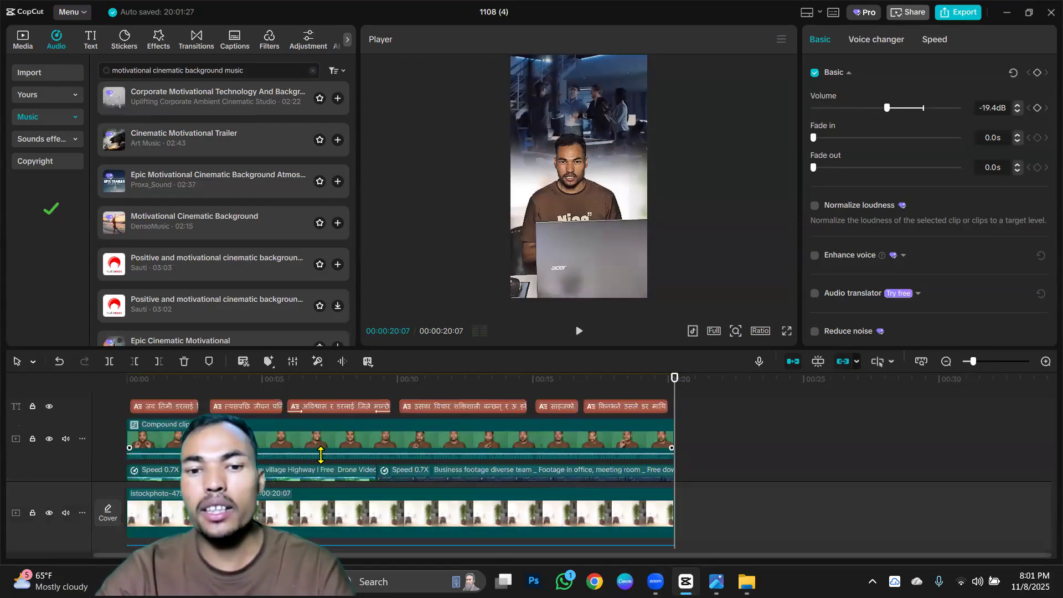
pyautogui.scroll(-2, 320, 455)
pyautogui.scroll(1, 320, 455)
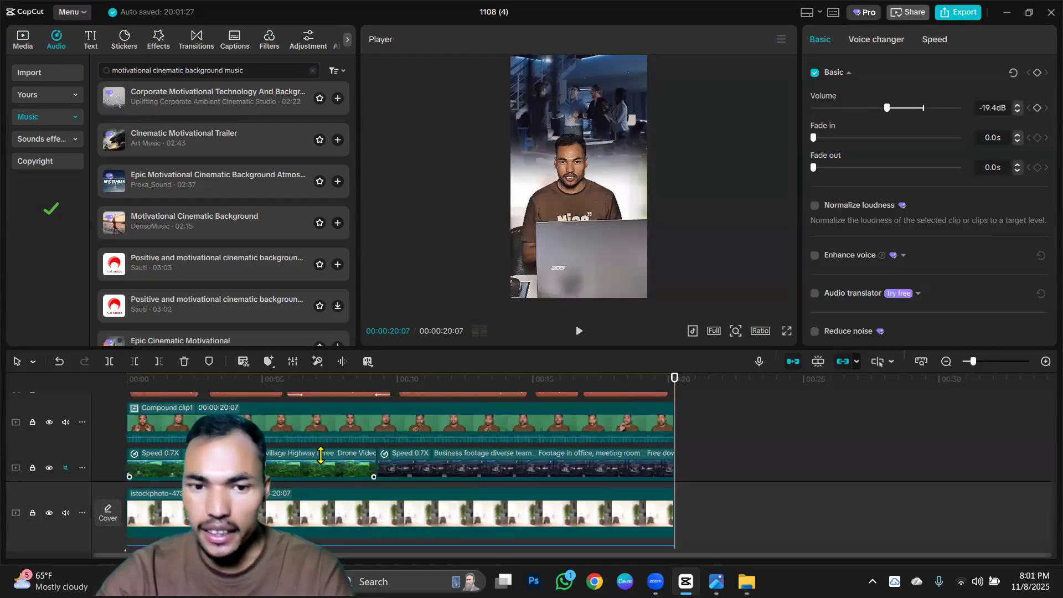
pyautogui.click(378, 466)
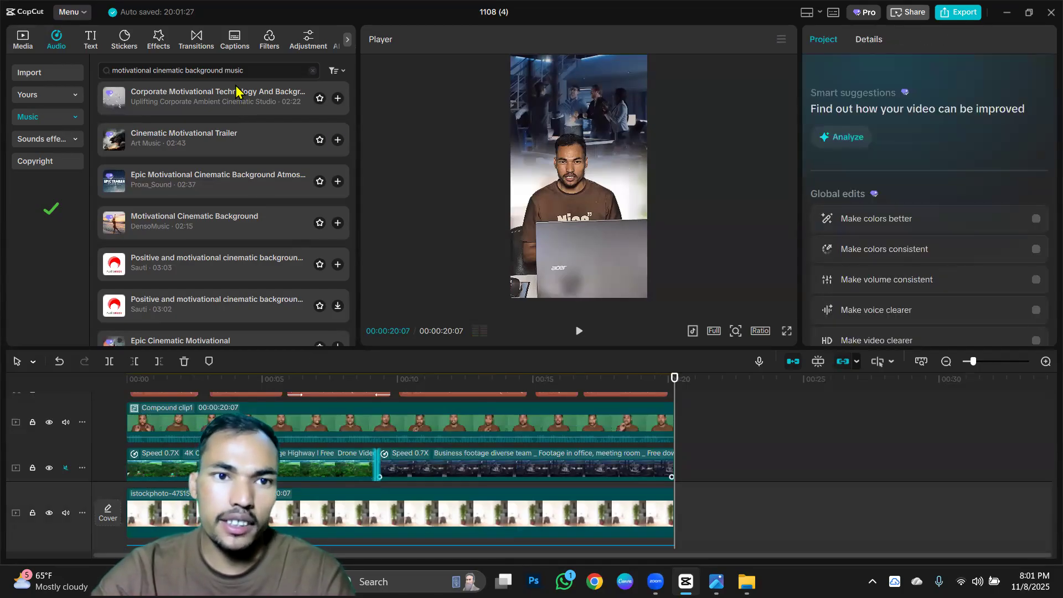
pyautogui.click(198, 41)
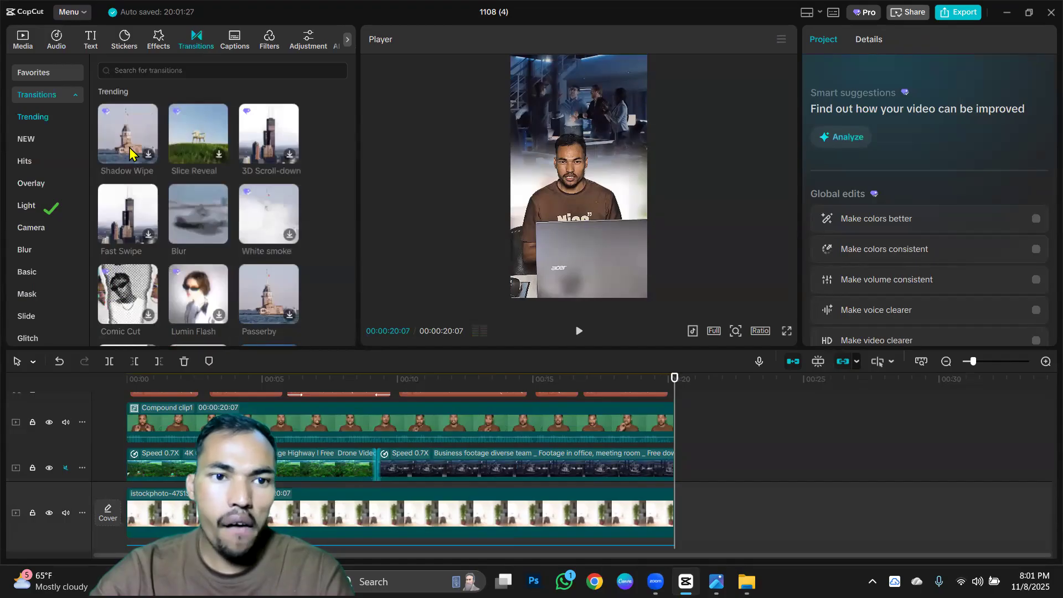
pyautogui.click(147, 154)
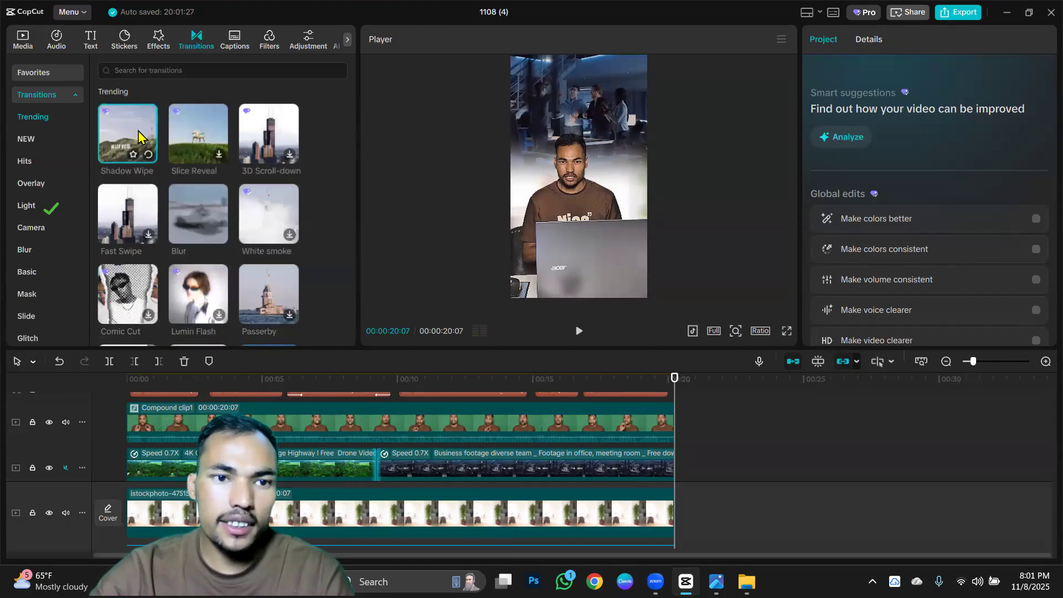
pyautogui.moveTo(139, 135); pyautogui.dragTo(355, 467)
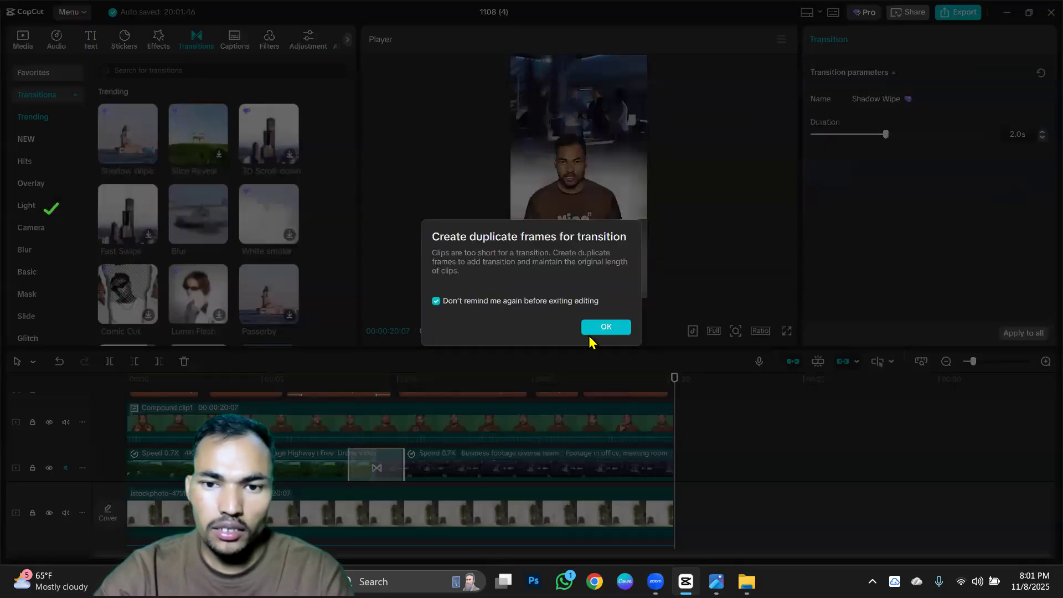
pyautogui.click(592, 330)
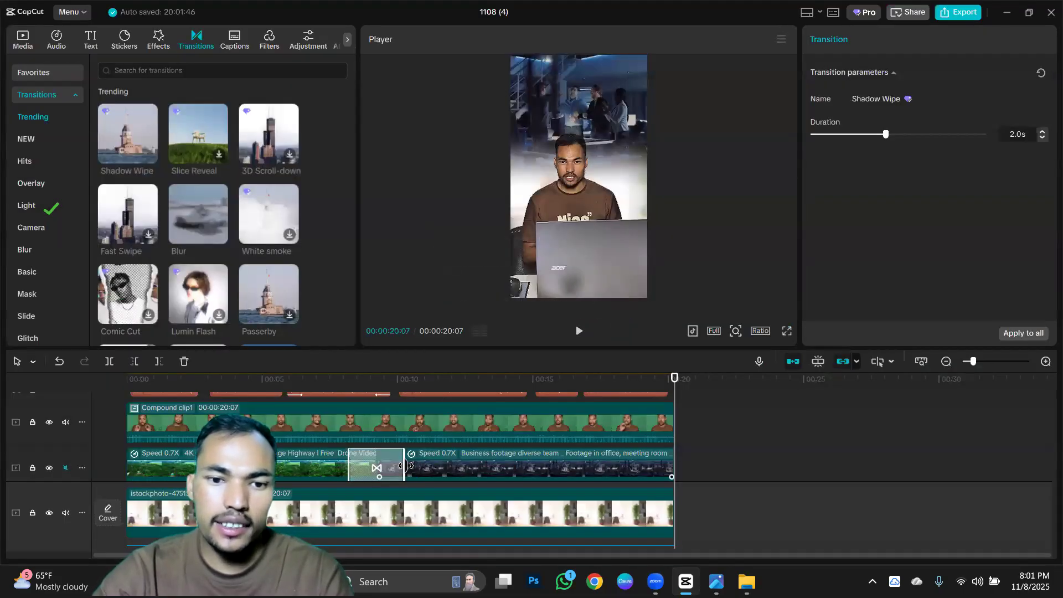
# Shorten the transition between the two background clips to 1.2 s and play the video across it.
pyautogui.moveTo(398, 467); pyautogui.dragTo(392, 468)
pyautogui.click(279, 379)
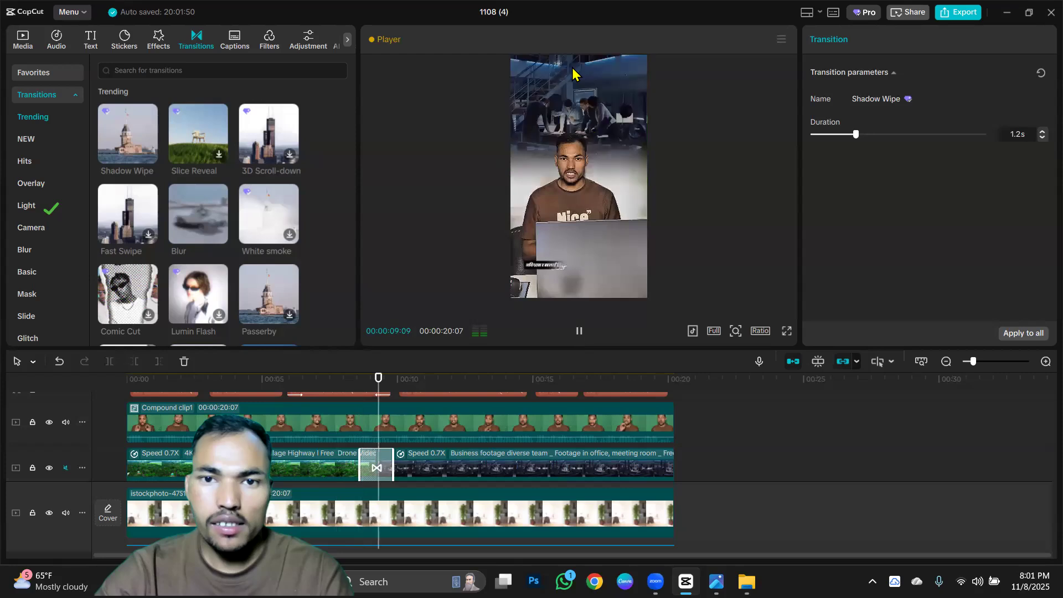
pyautogui.click(357, 379)
pyautogui.click(576, 332)
# Download the Lumin Flash transition and replace Shadow Wipe with it between the two background clips.
pyautogui.moveTo(208, 218)
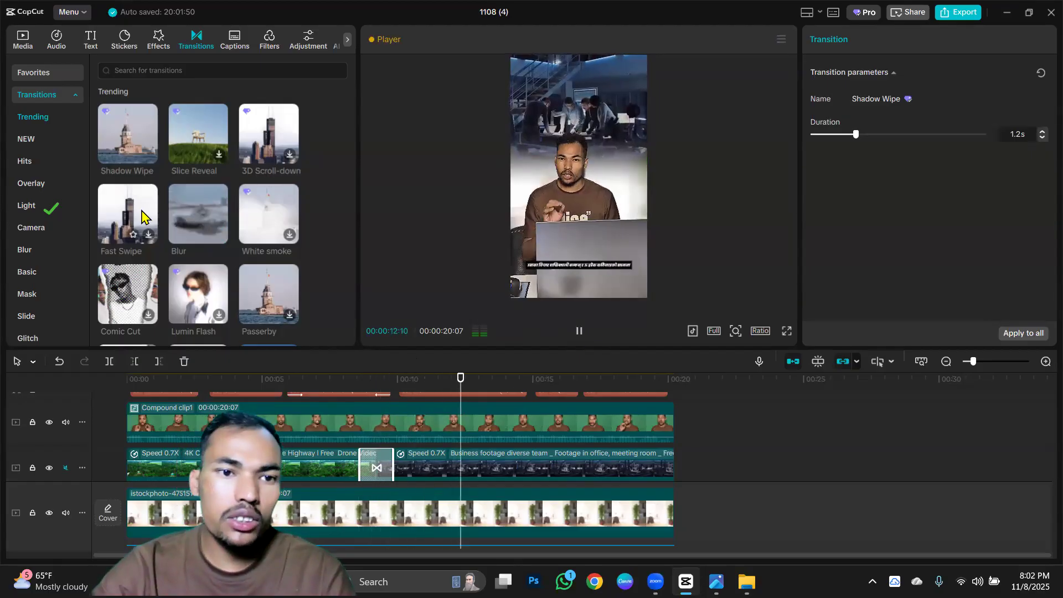
pyautogui.scroll(-2, 191, 244)
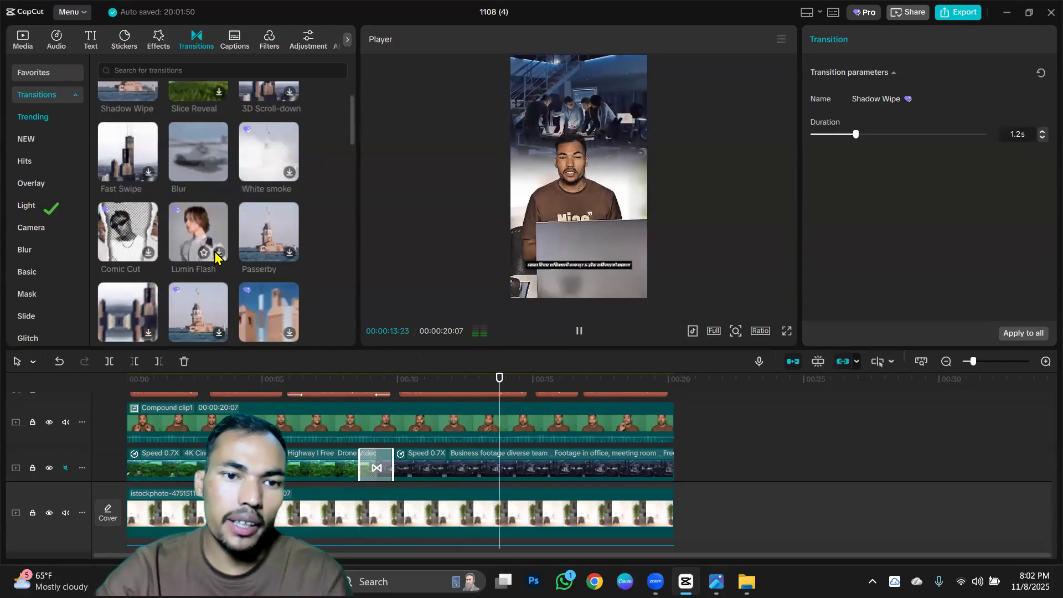
pyautogui.click(218, 253)
pyautogui.moveTo(191, 235); pyautogui.dragTo(367, 461)
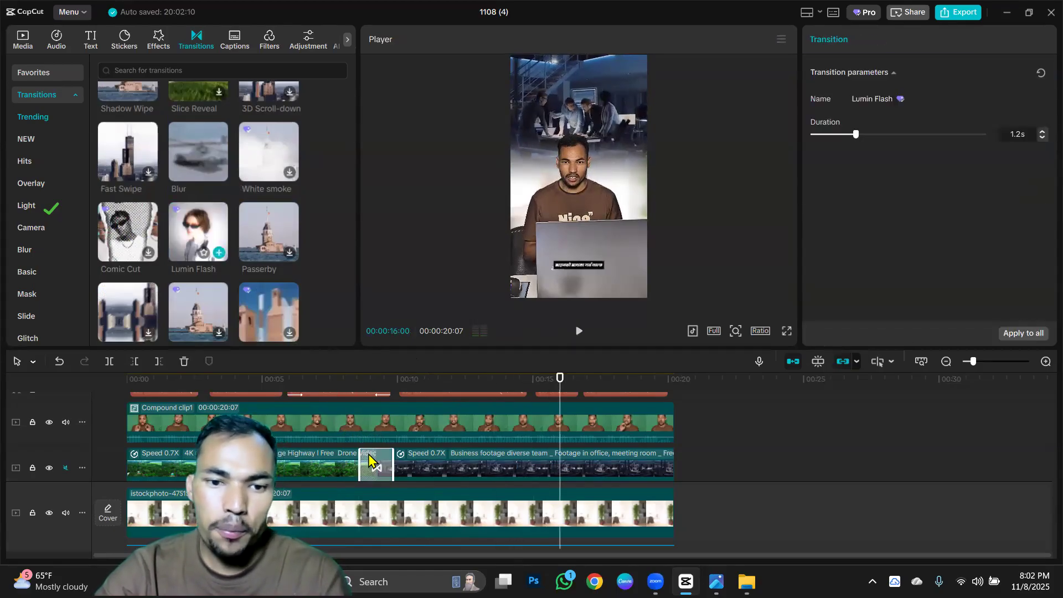
# Play the section around the cut repeatedly to review the Lumin Flash transition.
pyautogui.click(317, 379)
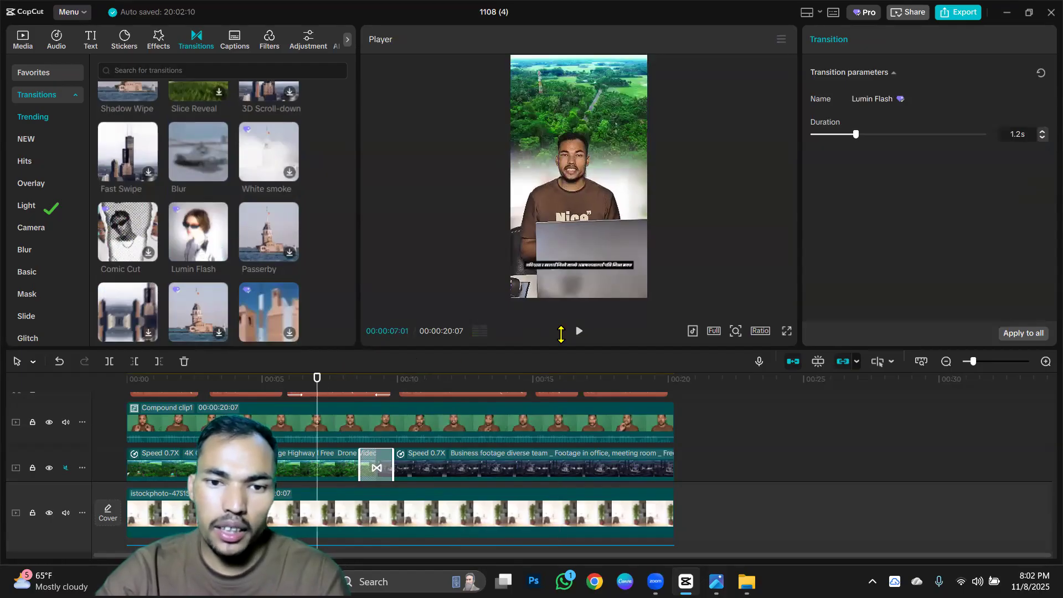
pyautogui.click(577, 331)
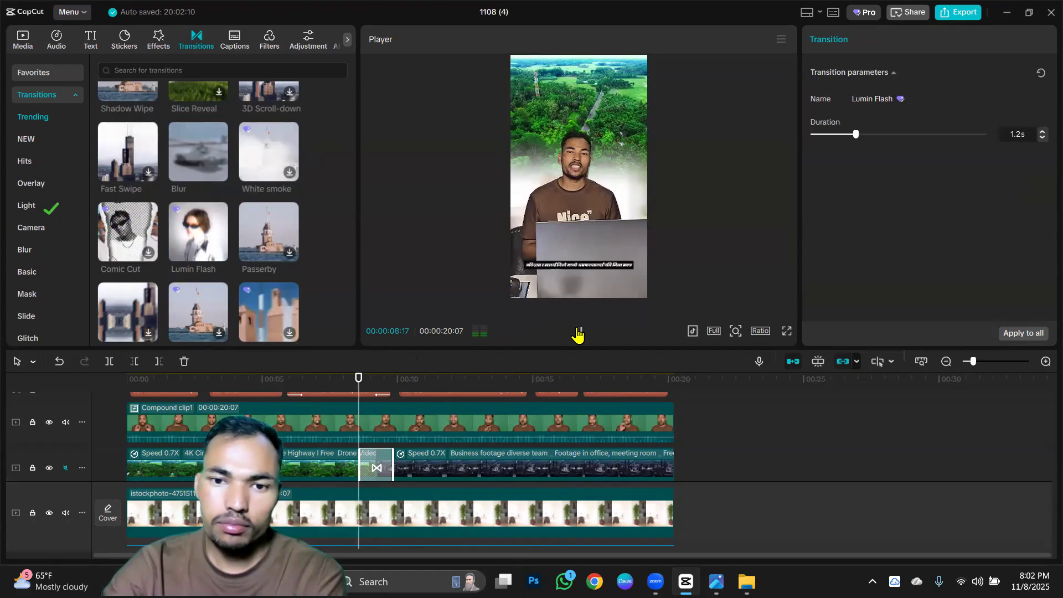
pyautogui.click(578, 332)
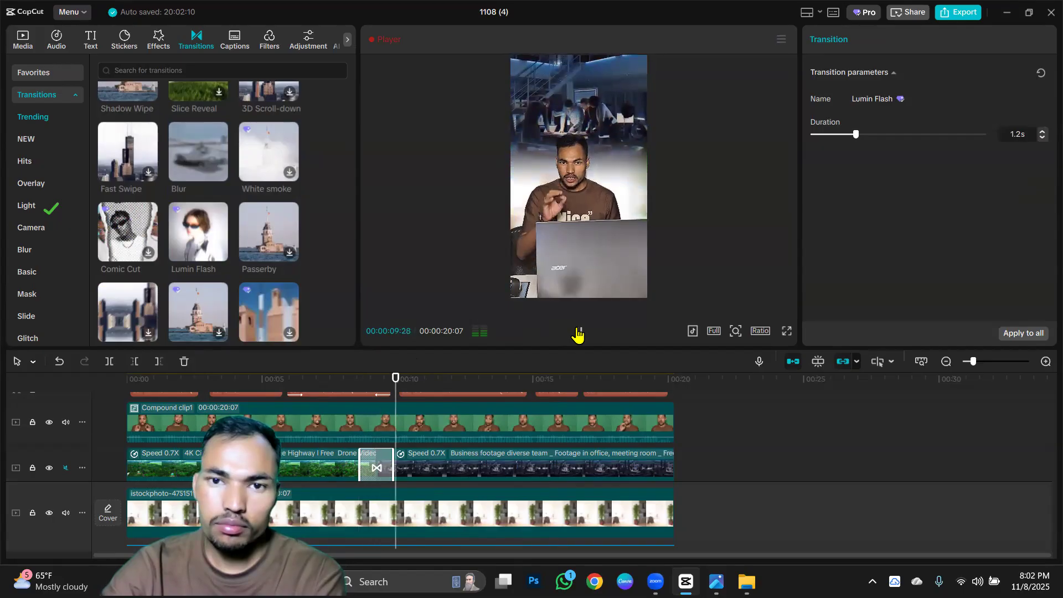
pyautogui.click(578, 333)
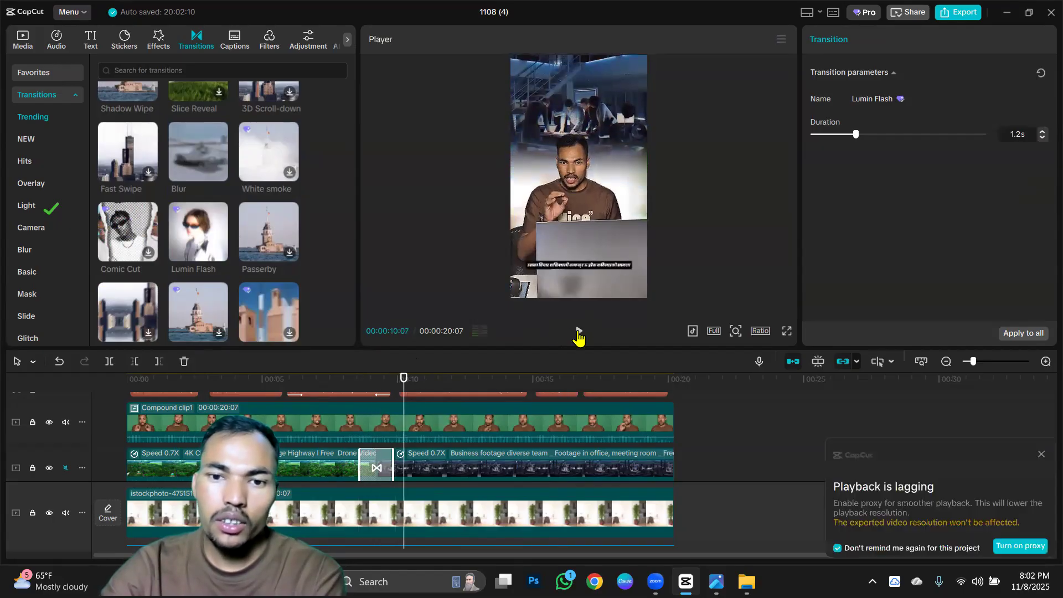
pyautogui.click(579, 333)
pyautogui.click(352, 378)
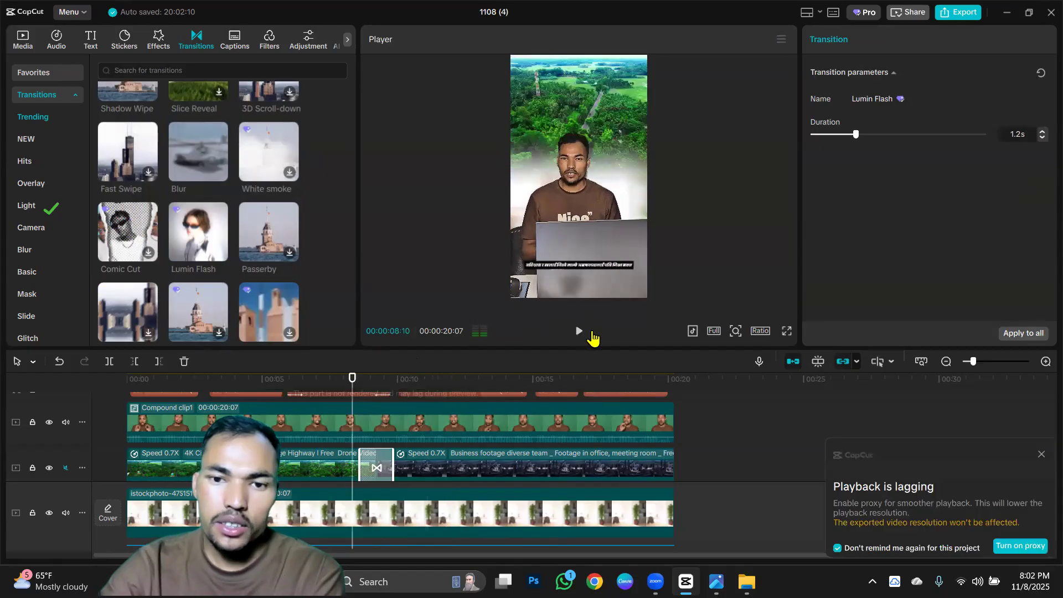
pyautogui.click(579, 333)
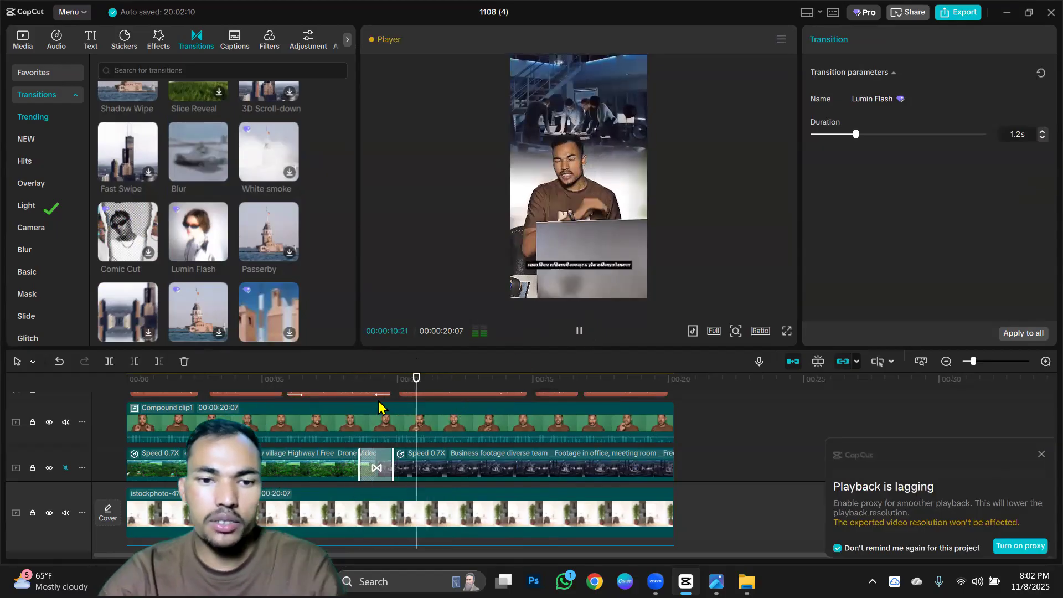
# Give the first Nepali caption a Fade Out exit animation and a Type 2 entrance animation.
pyautogui.scroll(2, 371, 409)
pyautogui.click(364, 408)
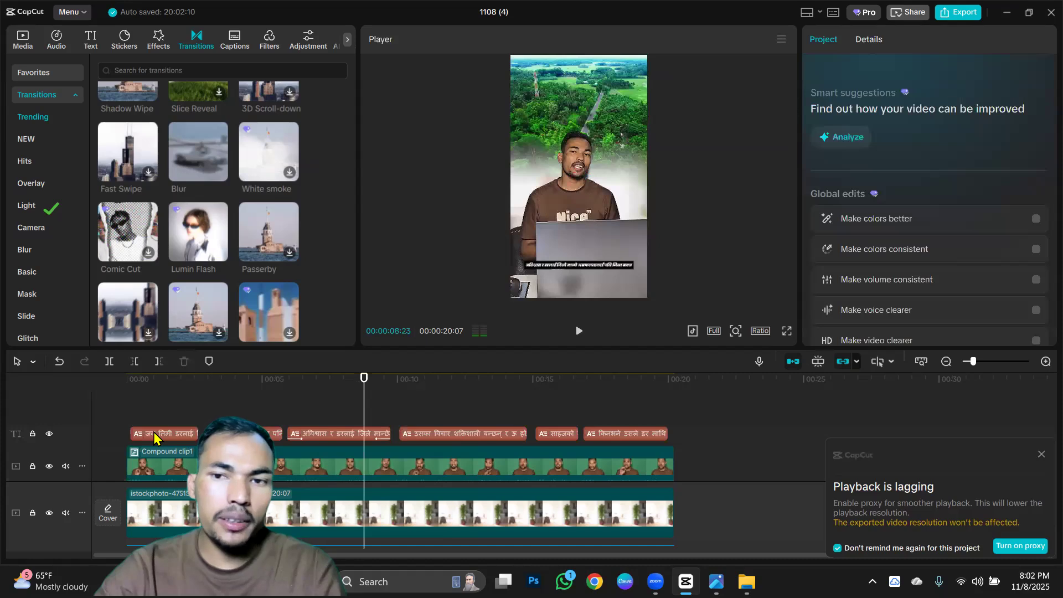
pyautogui.click(155, 433)
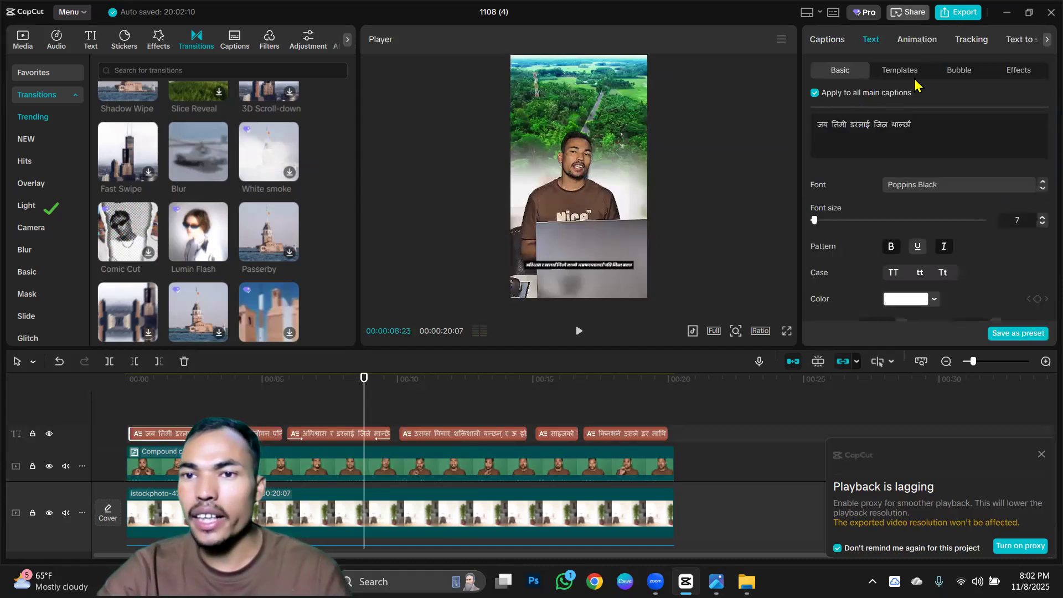
pyautogui.click(917, 39)
pyautogui.click(899, 74)
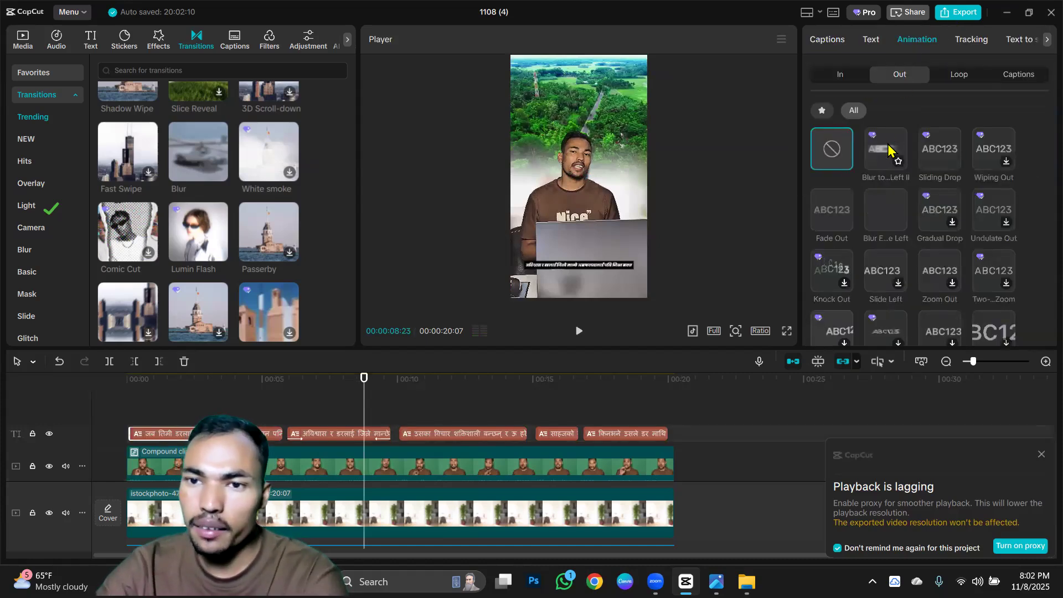
pyautogui.click(836, 218)
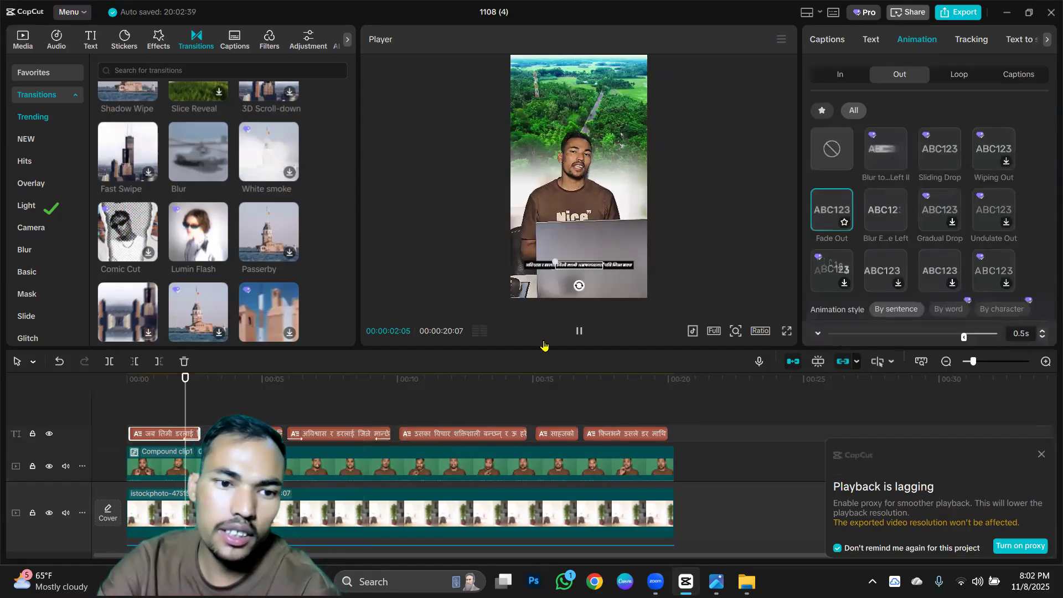
pyautogui.click(835, 76)
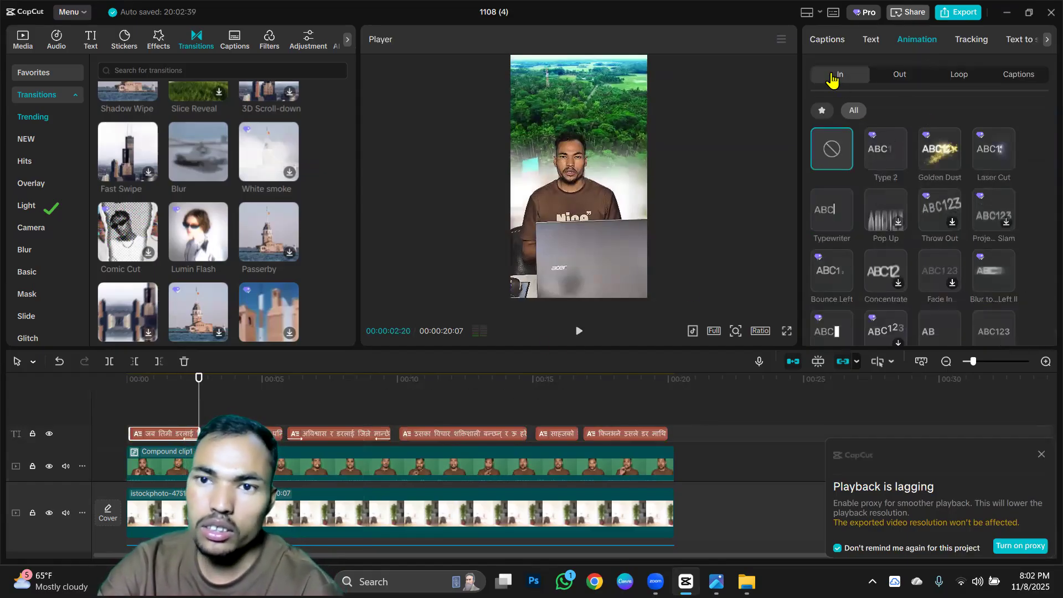
pyautogui.click(880, 155)
# Give the second Nepali caption a Typewriter entrance animation and a Fade Out exit animation.
pyautogui.click(244, 434)
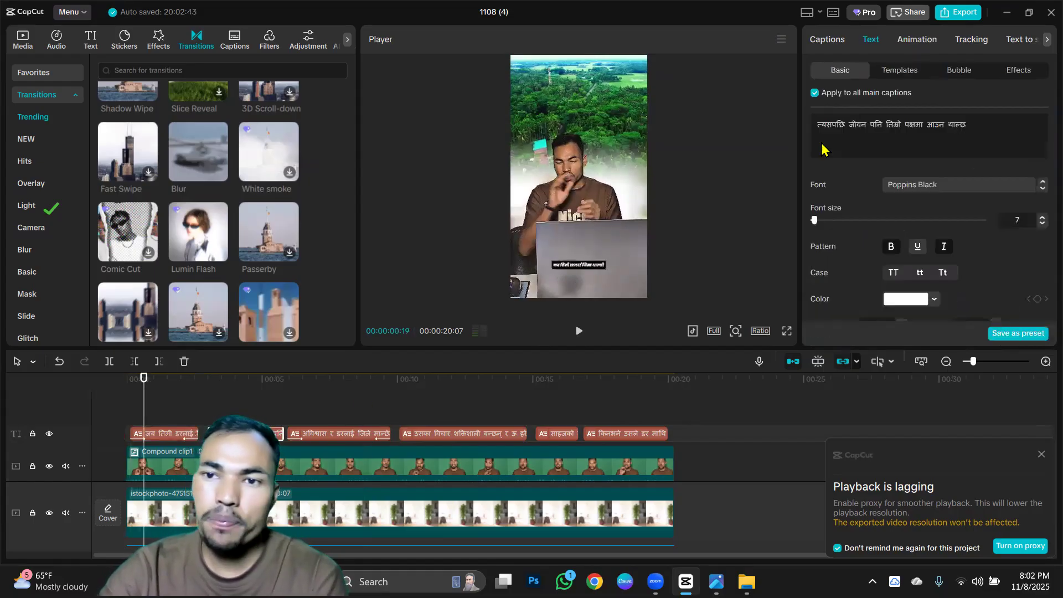
pyautogui.click(906, 40)
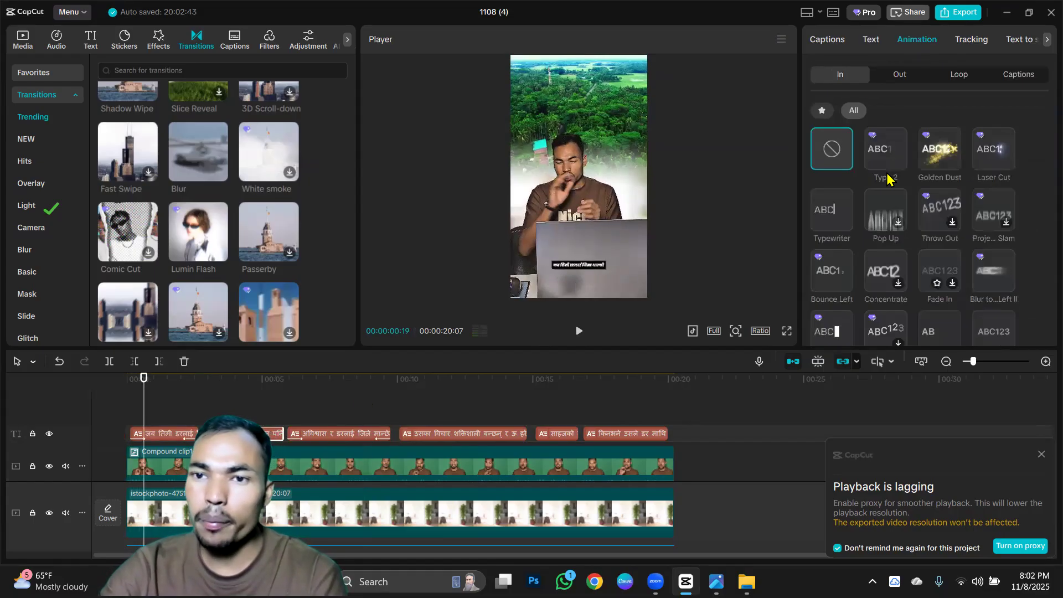
pyautogui.click(830, 223)
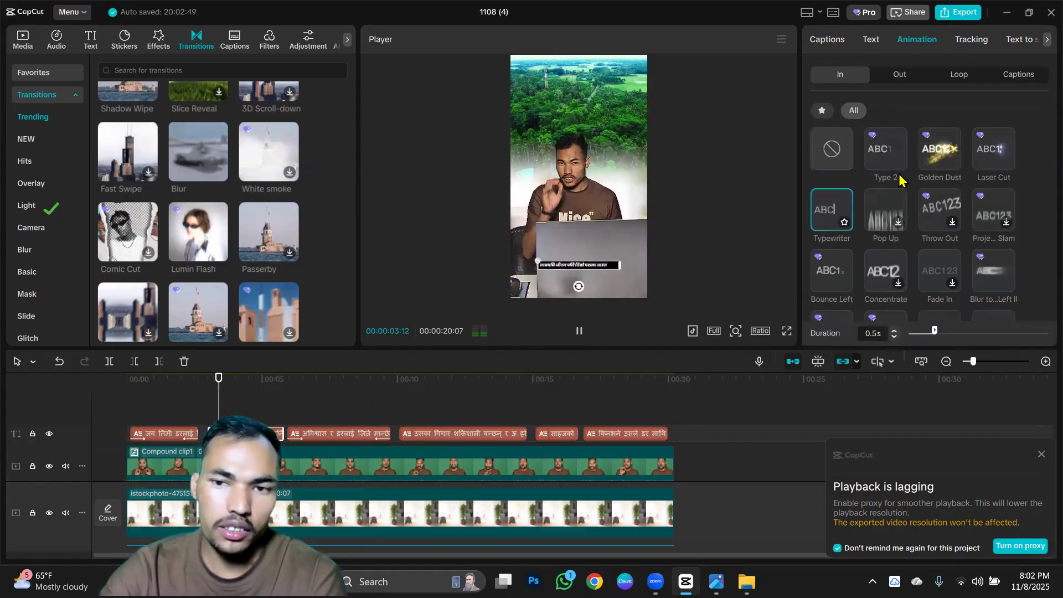
pyautogui.click(899, 76)
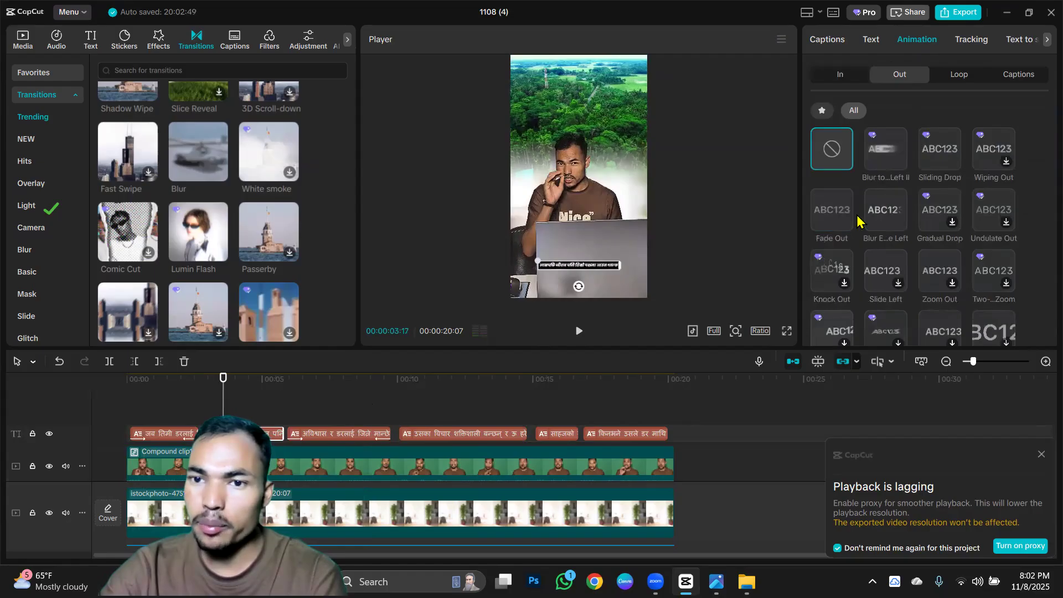
pyautogui.click(831, 211)
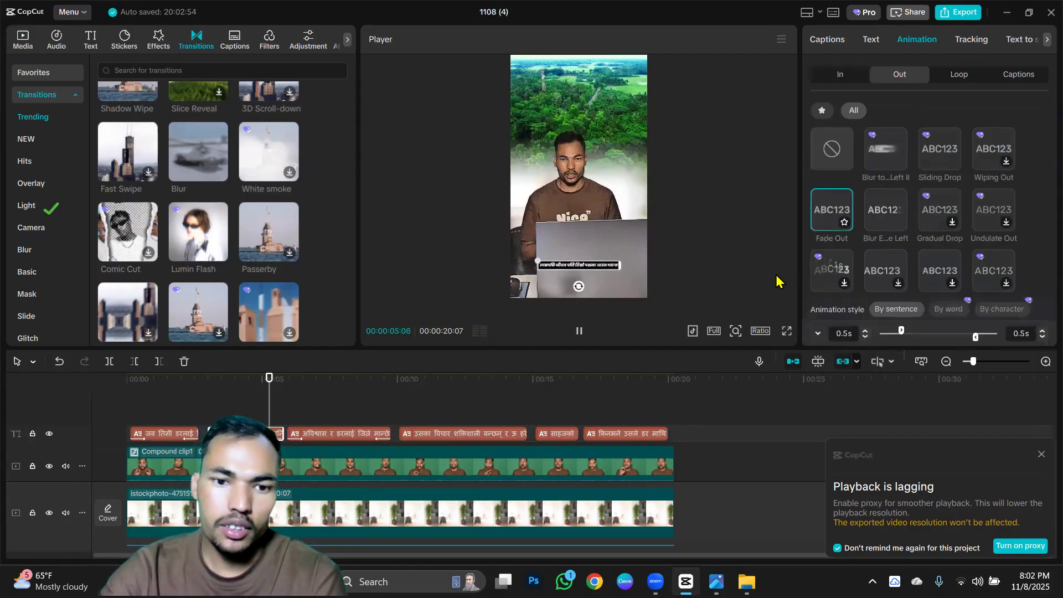
# Give the fourth Nepali caption a Typewriter entrance animation and a Fade Out exit animation.
pyautogui.click(443, 432)
pyautogui.click(446, 406)
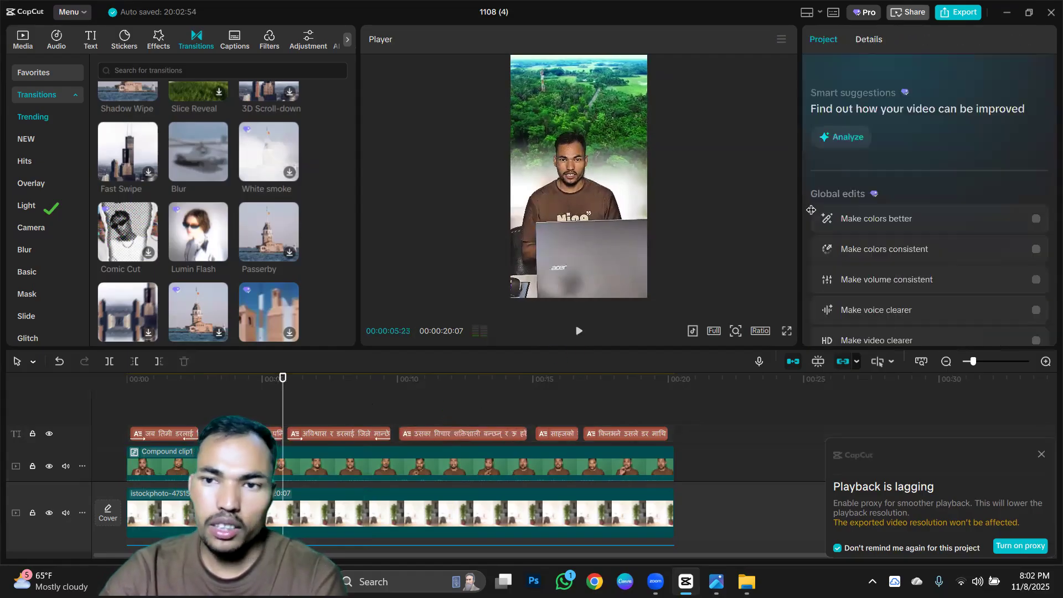
pyautogui.click(483, 431)
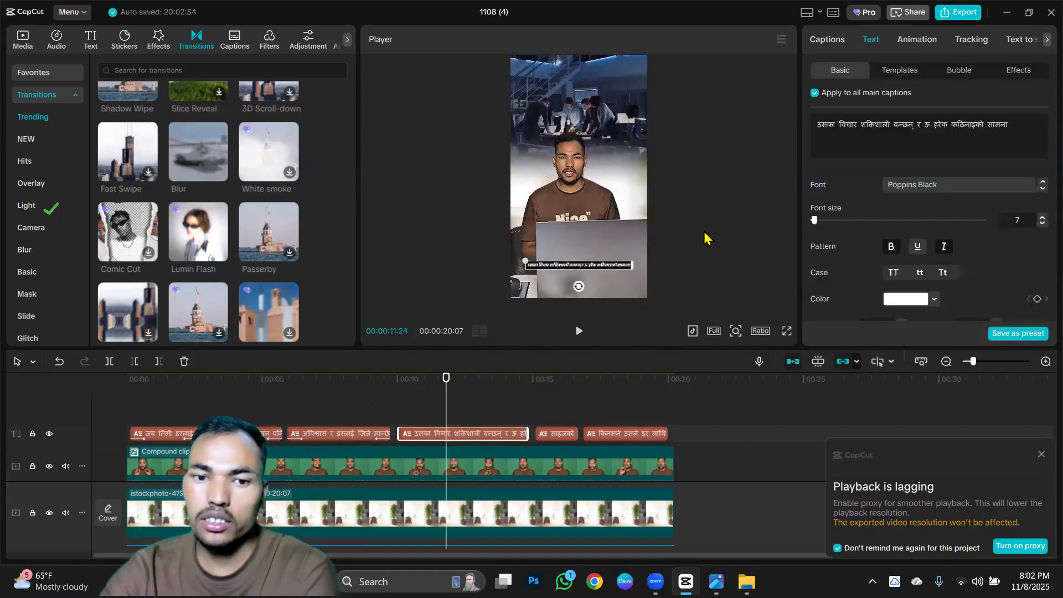
pyautogui.click(910, 41)
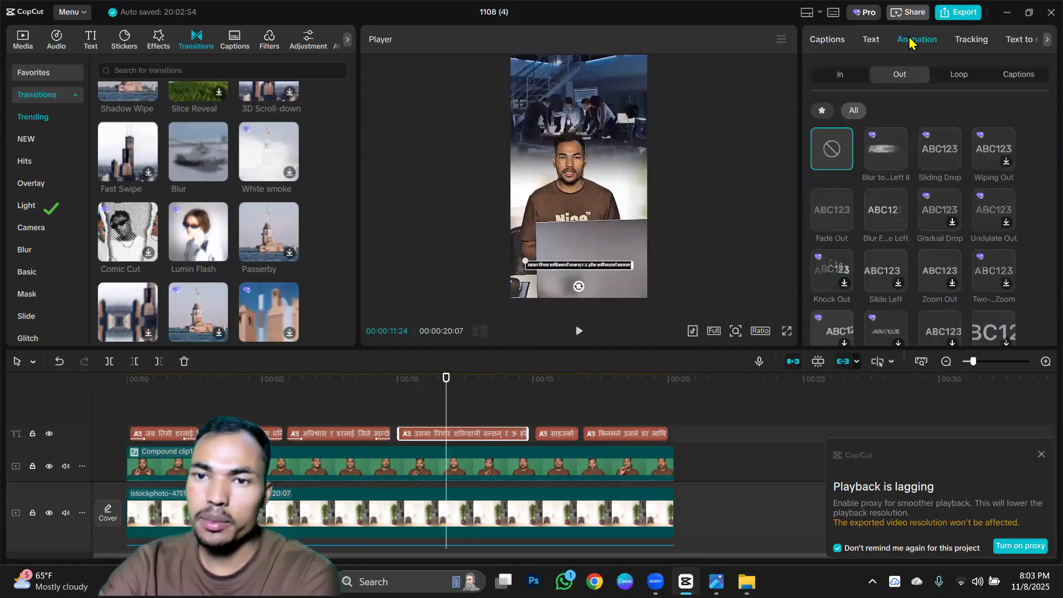
pyautogui.click(840, 78)
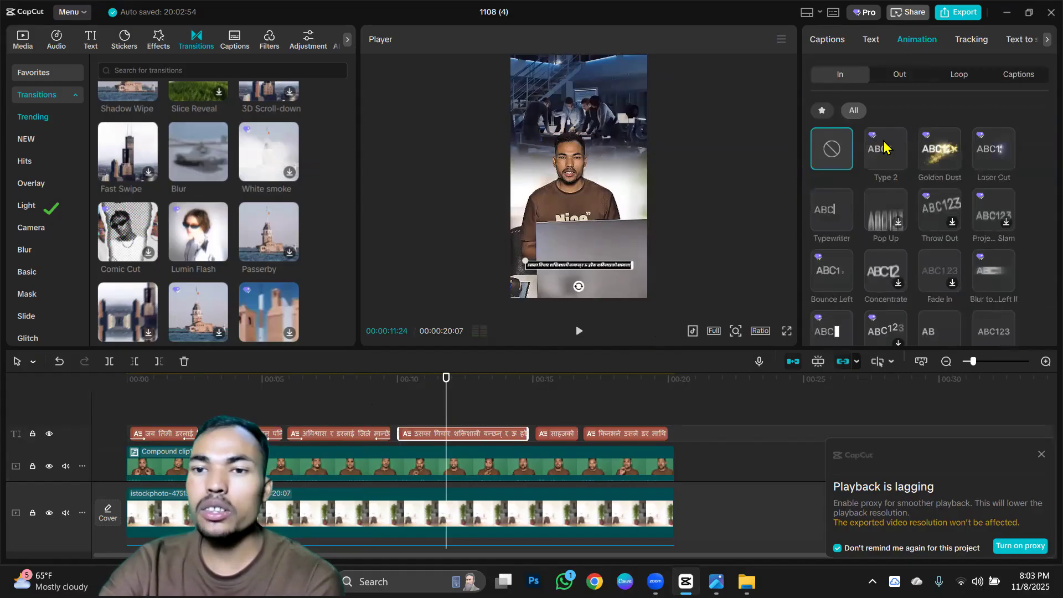
pyautogui.click(840, 212)
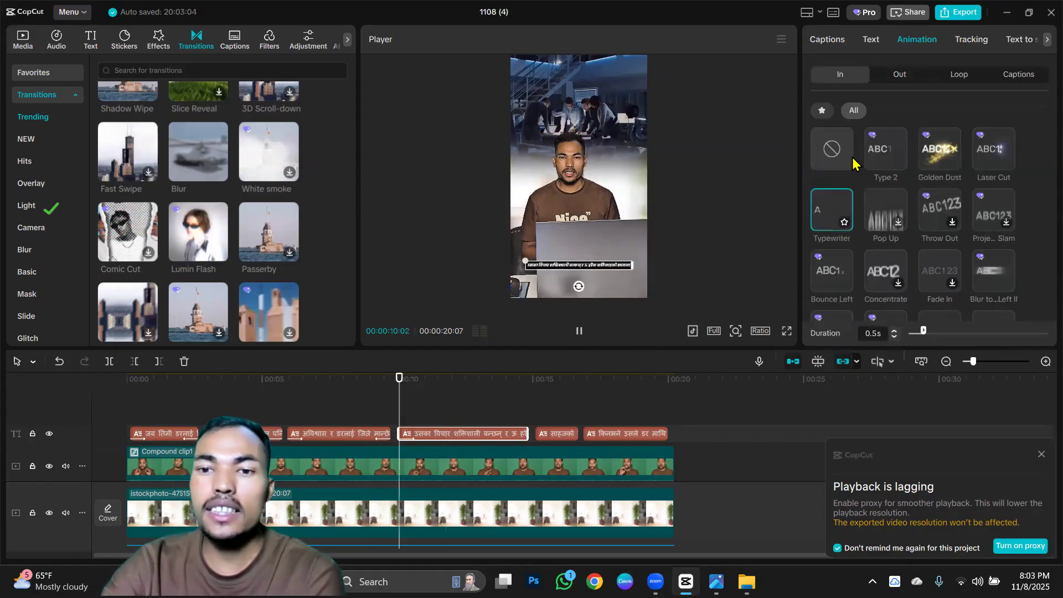
pyautogui.click(900, 77)
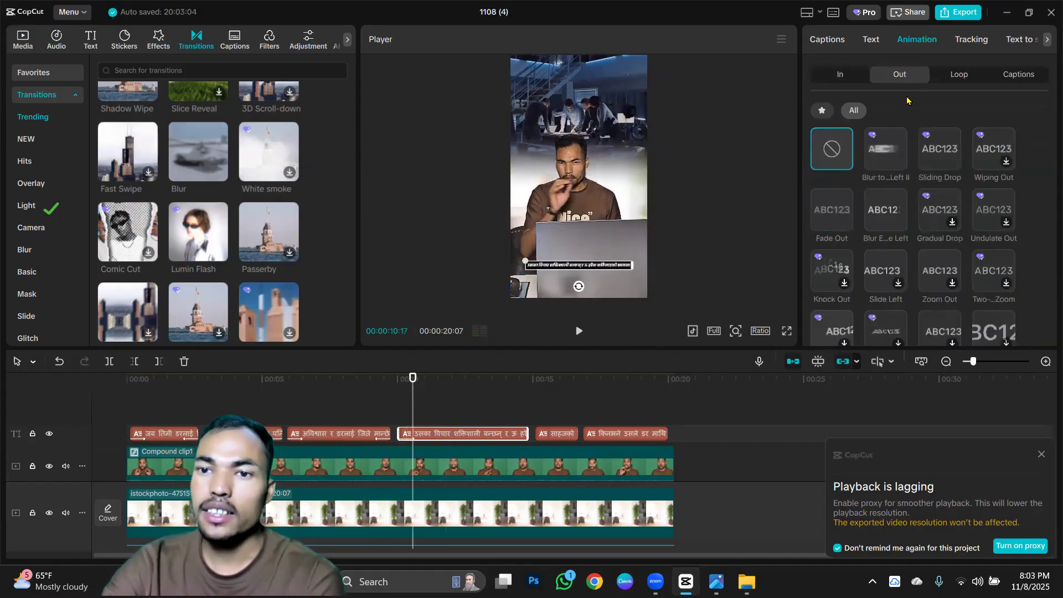
pyautogui.click(826, 209)
# Apply a Fade Out exit animation and a Typewriter entrance animation to the short fifth Nepali caption.
pyautogui.click(554, 405)
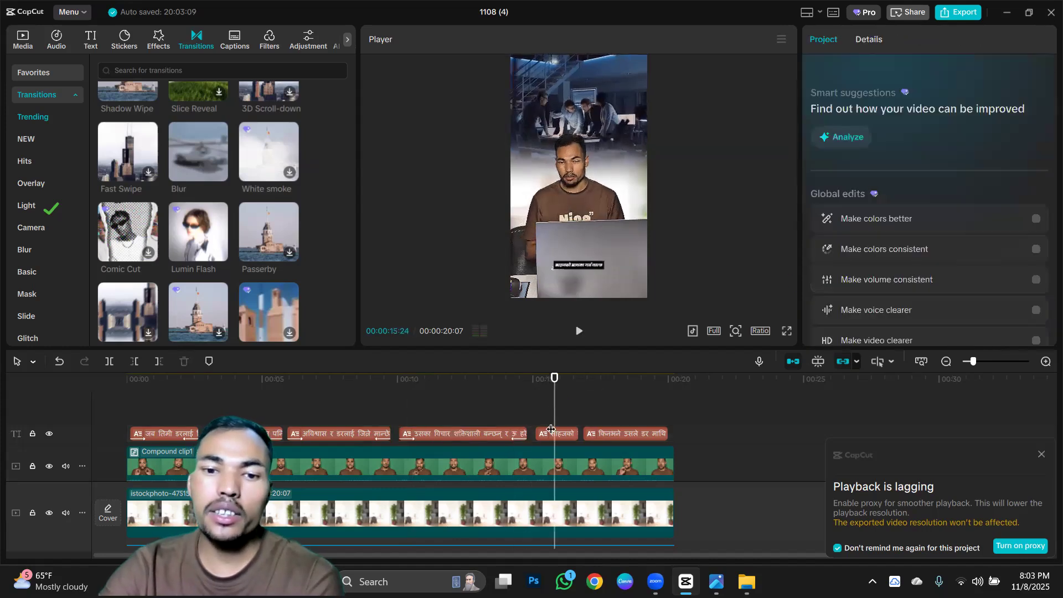
pyautogui.click(540, 432)
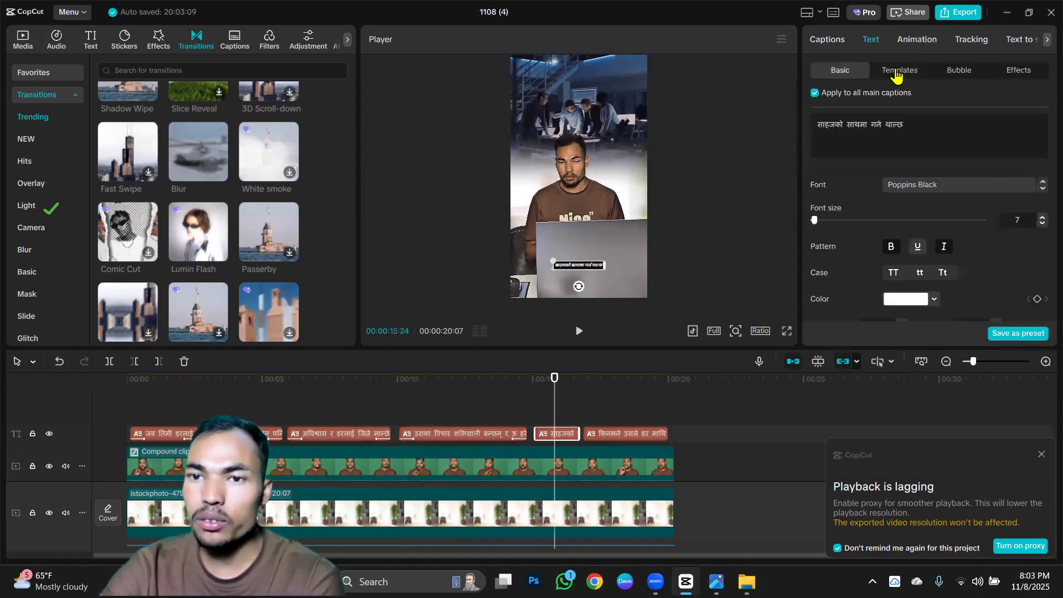
pyautogui.click(917, 40)
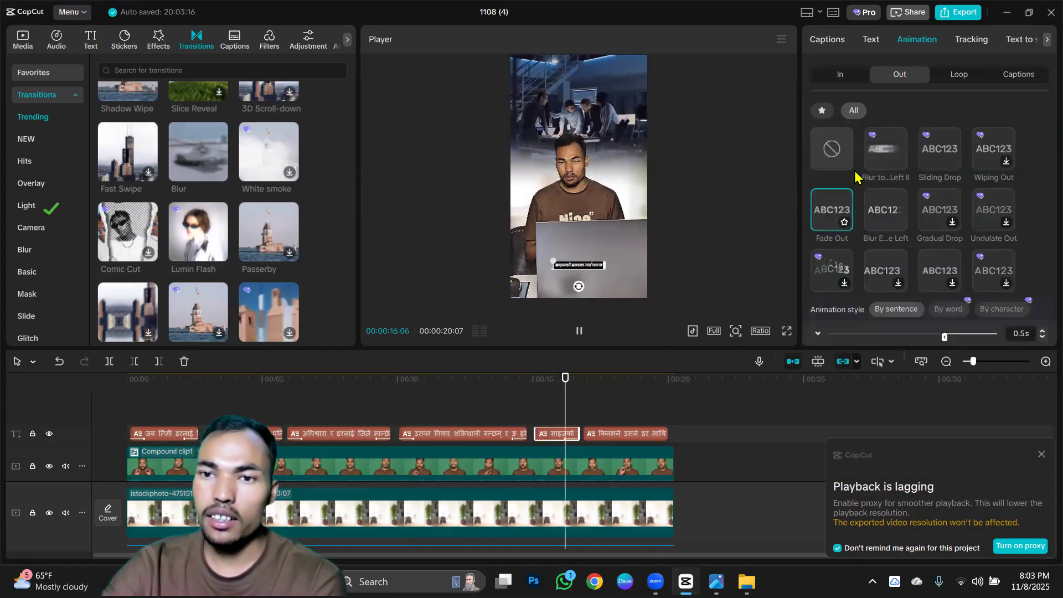
pyautogui.click(840, 74)
pyautogui.click(819, 220)
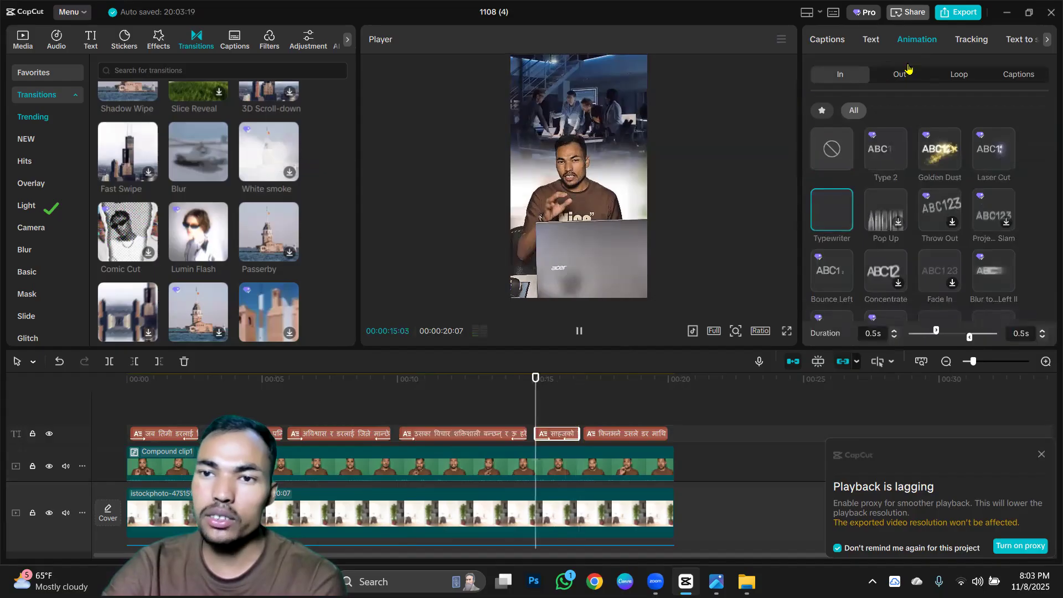
# Animate the last Nepali caption with a Typewriter entrance and a Fade Out exit.
pyautogui.click(624, 435)
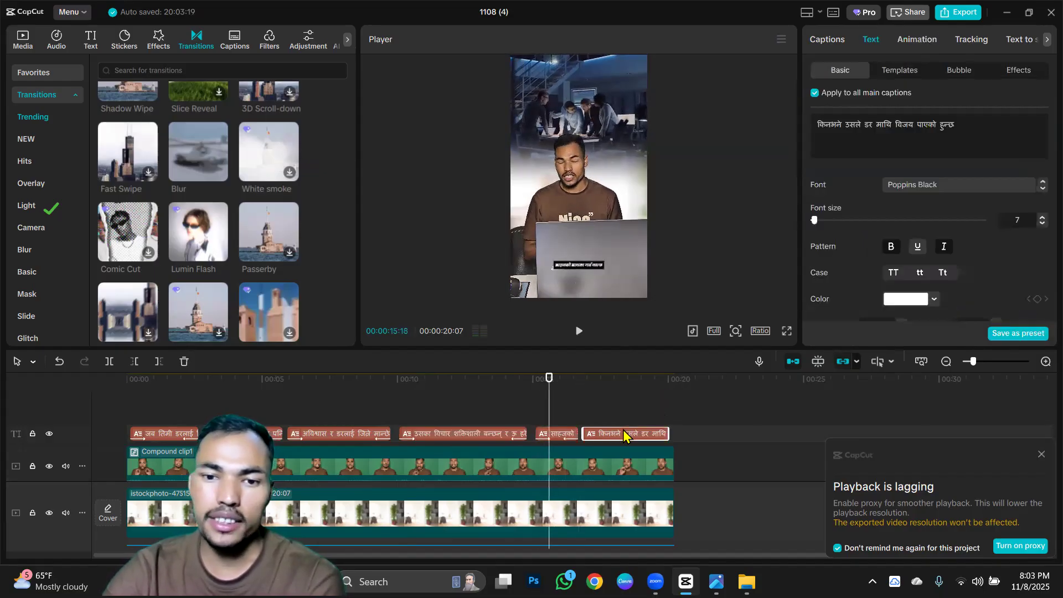
pyautogui.click(599, 414)
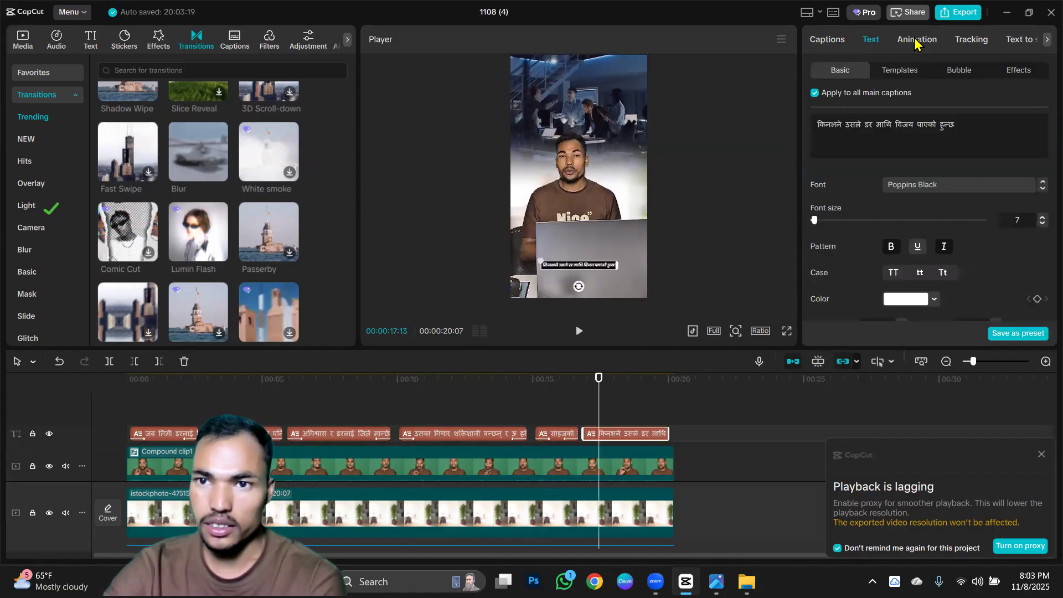
pyautogui.click(914, 41)
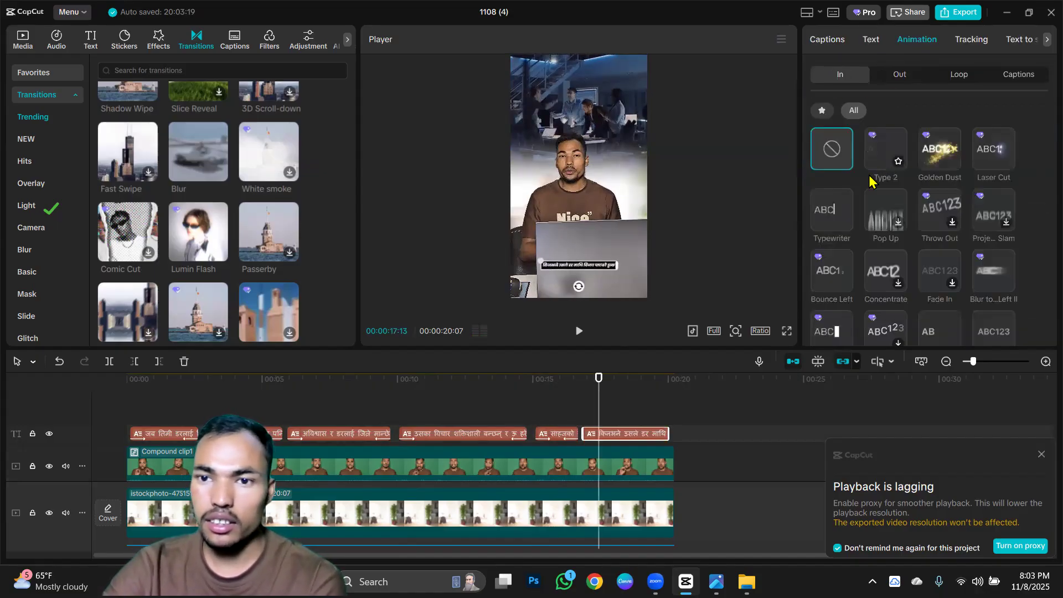
pyautogui.click(898, 76)
pyautogui.click(847, 212)
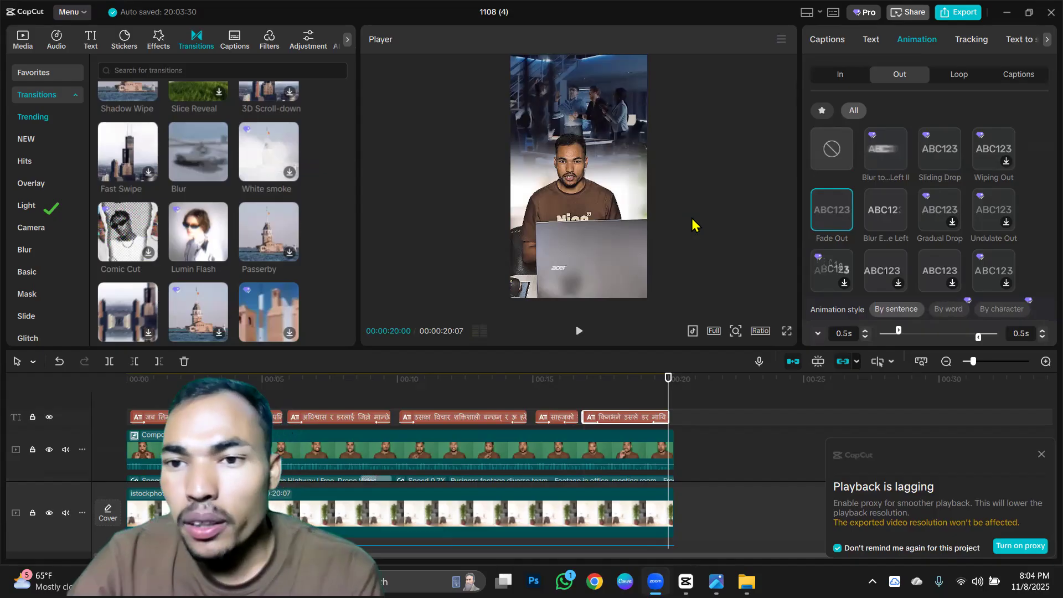
# Return the playhead to the start and set the green-screen compound clip's chroma key intensity to 48.
pyautogui.click(723, 218)
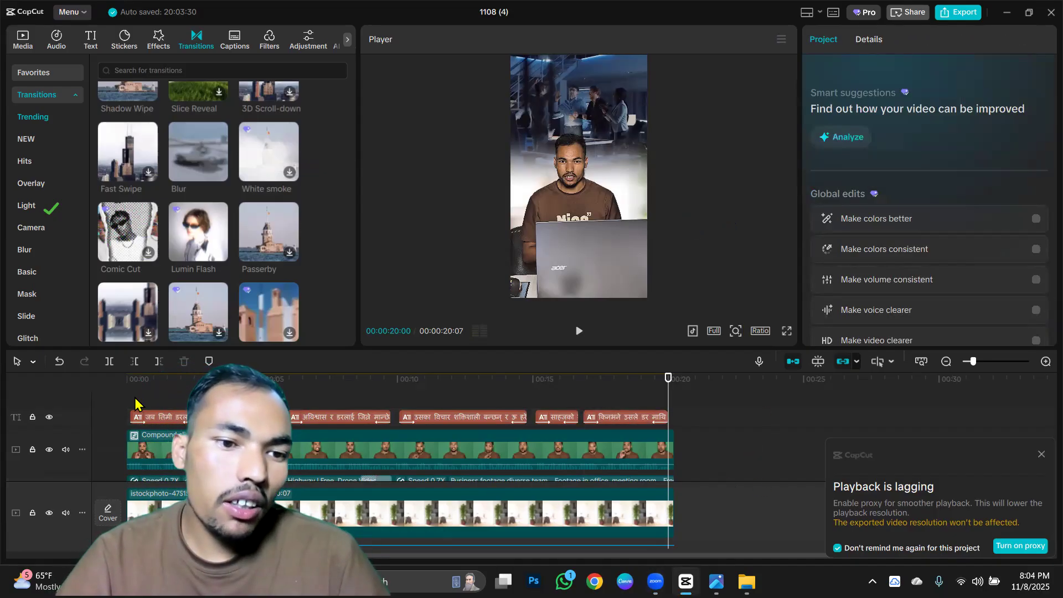
pyautogui.moveTo(143, 387); pyautogui.dragTo(127, 387)
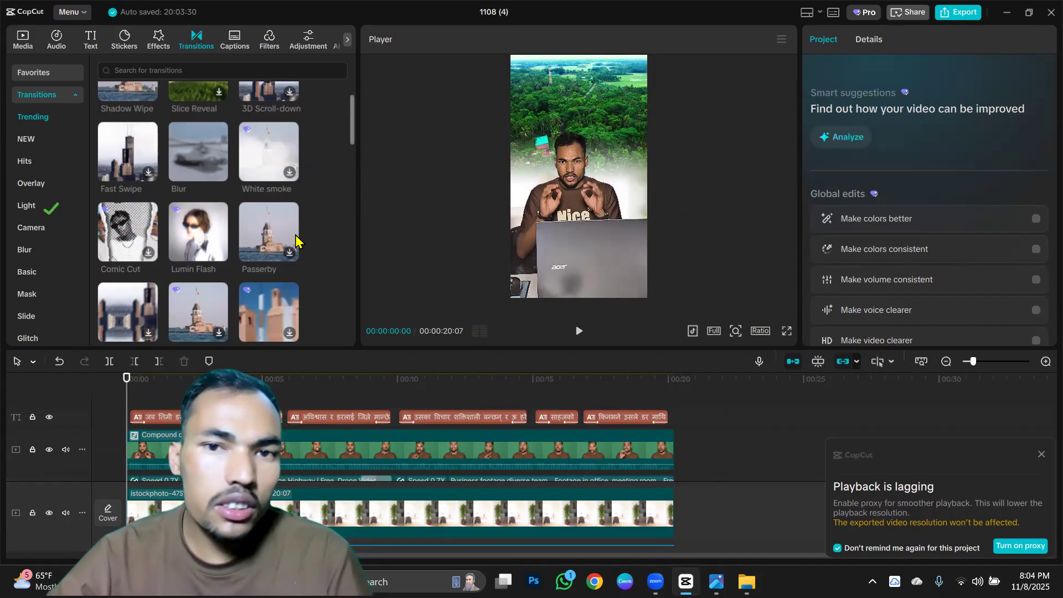
pyautogui.click(359, 442)
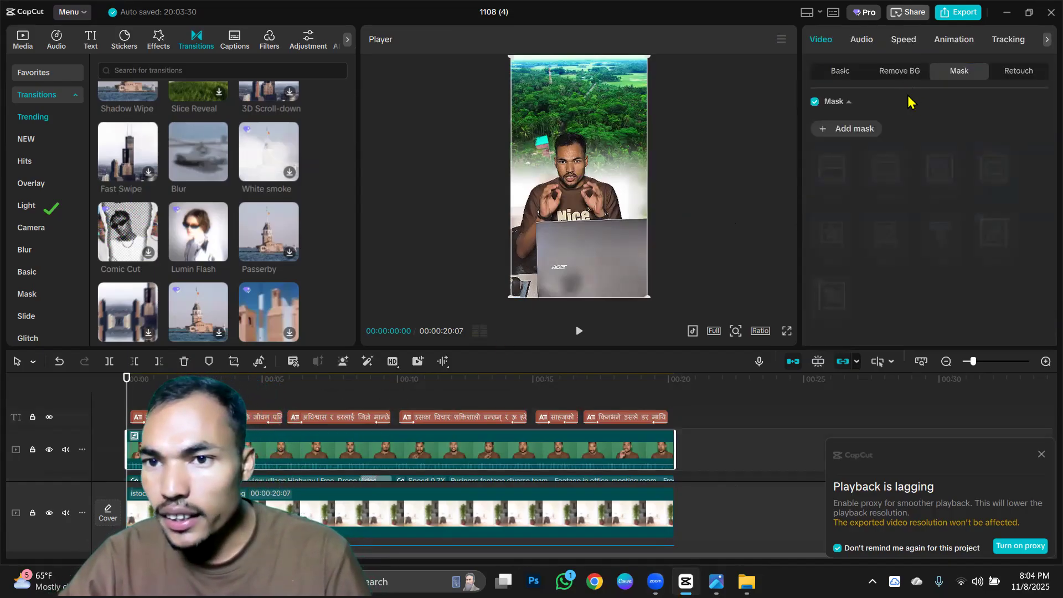
pyautogui.click(891, 78)
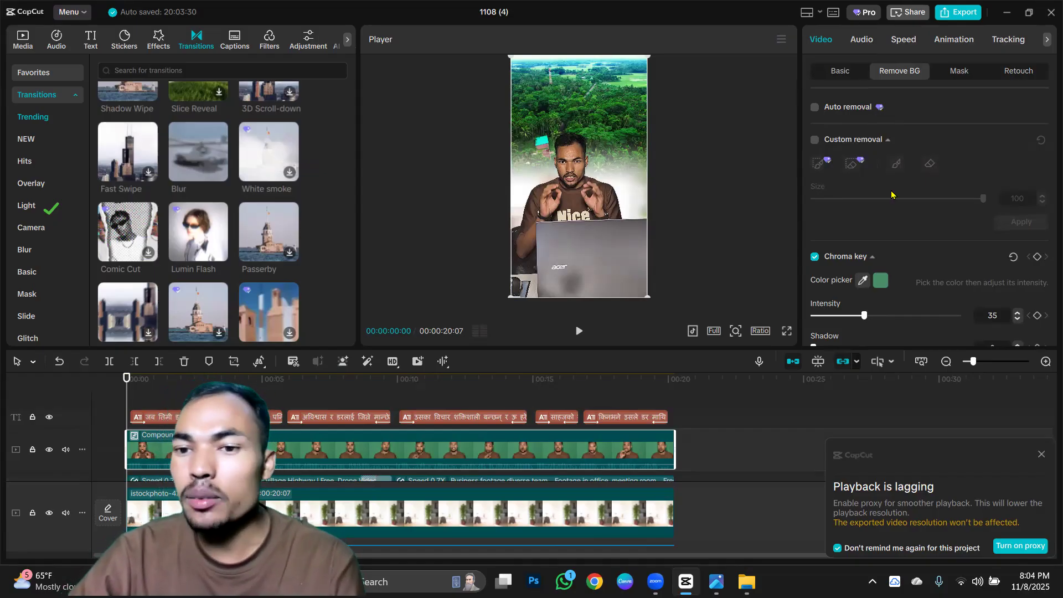
pyautogui.moveTo(865, 314); pyautogui.dragTo(883, 317)
pyautogui.click(740, 211)
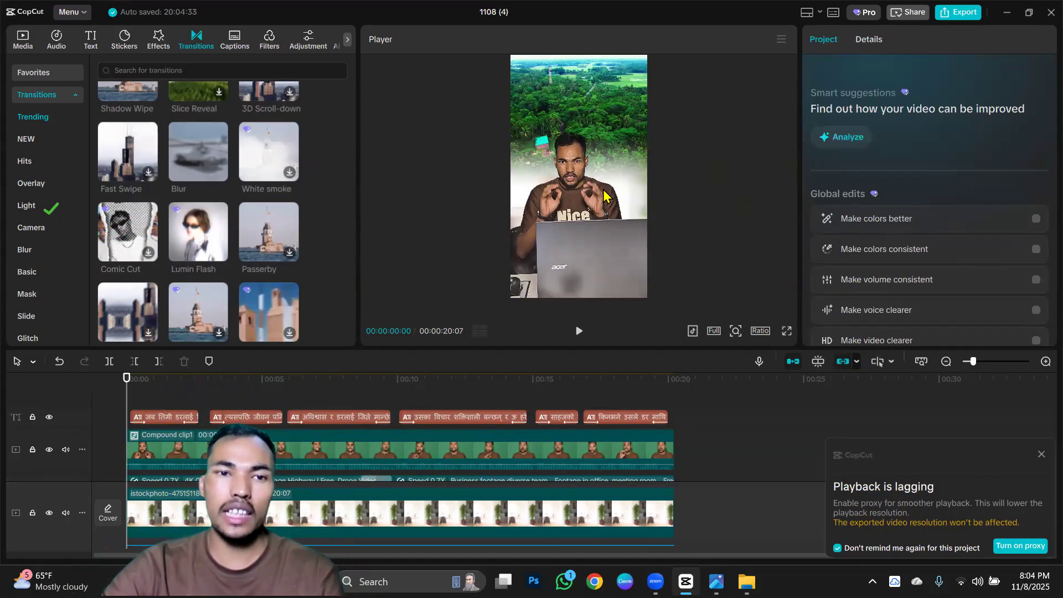
# Review the composite at several points on the timeline, viewing it in full screen and enlarging the speaker in the preview.
pyautogui.click(699, 100)
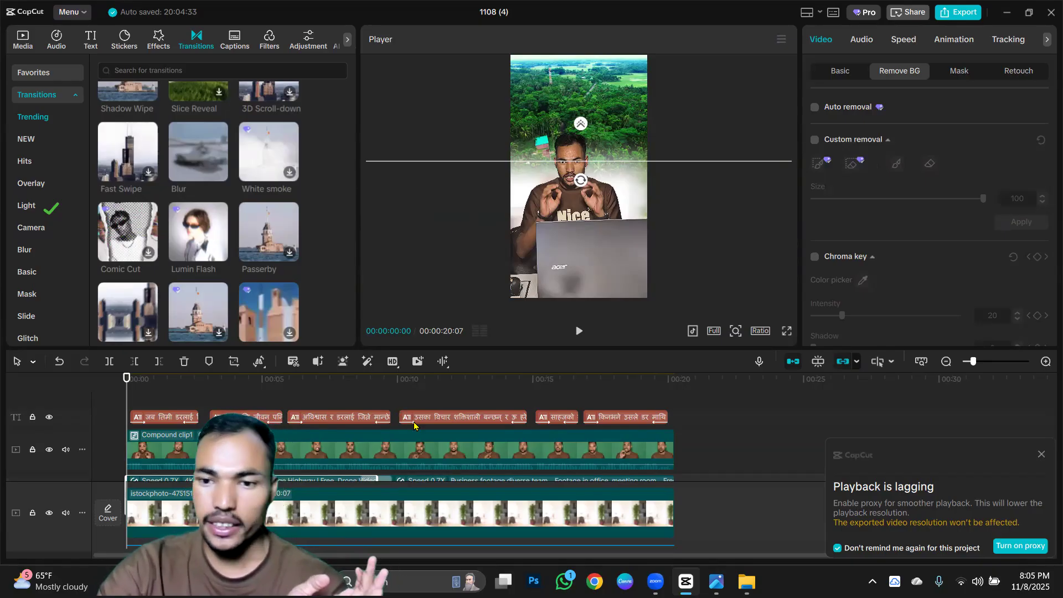
pyautogui.scroll(1, 414, 425)
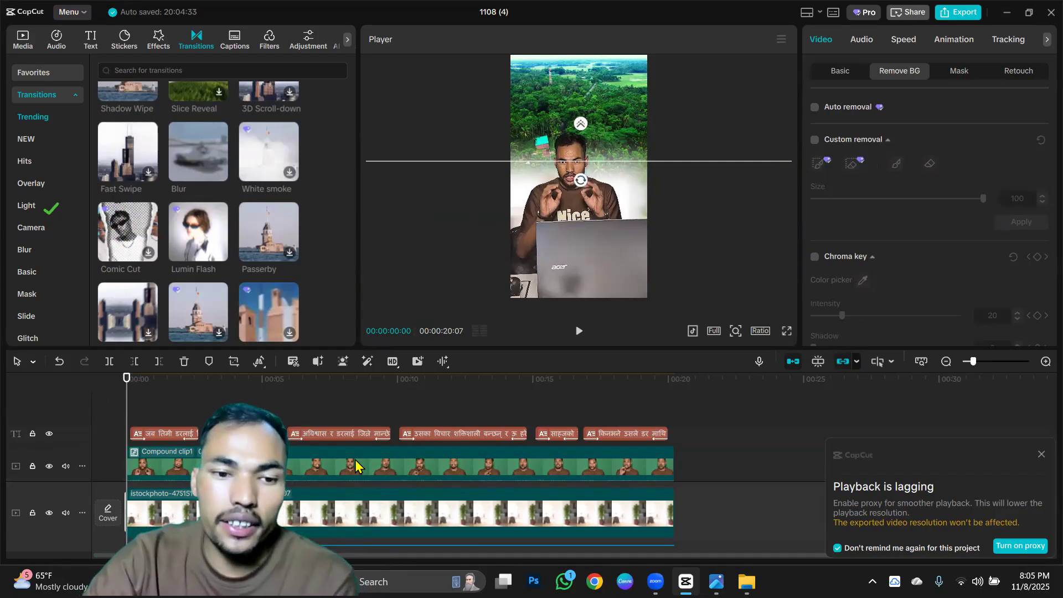
pyautogui.click(174, 441)
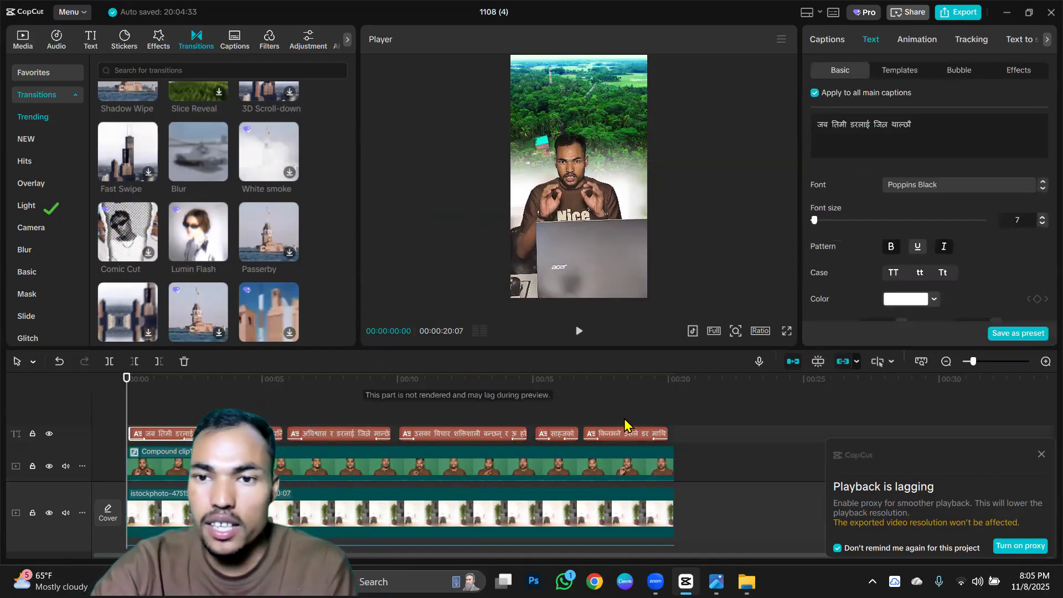
pyautogui.click(565, 414)
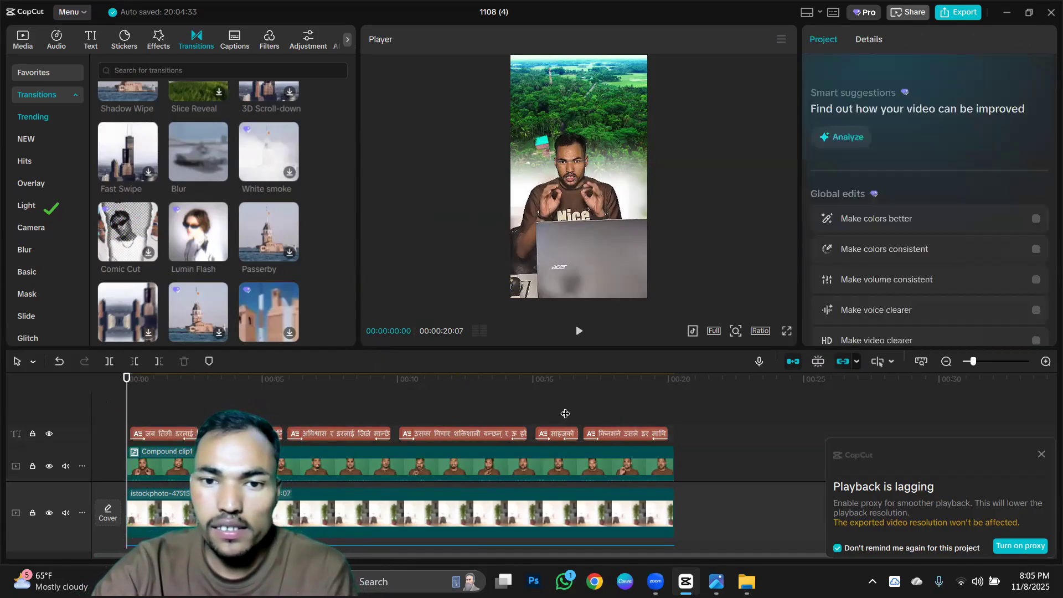
pyautogui.click(644, 425)
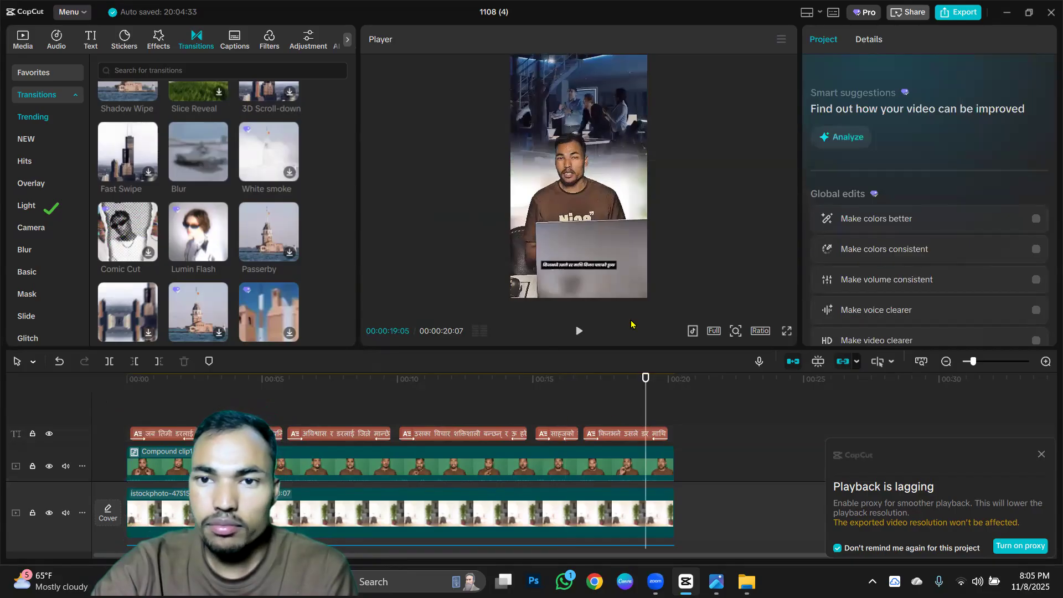
pyautogui.click(786, 331)
pyautogui.click(714, 537)
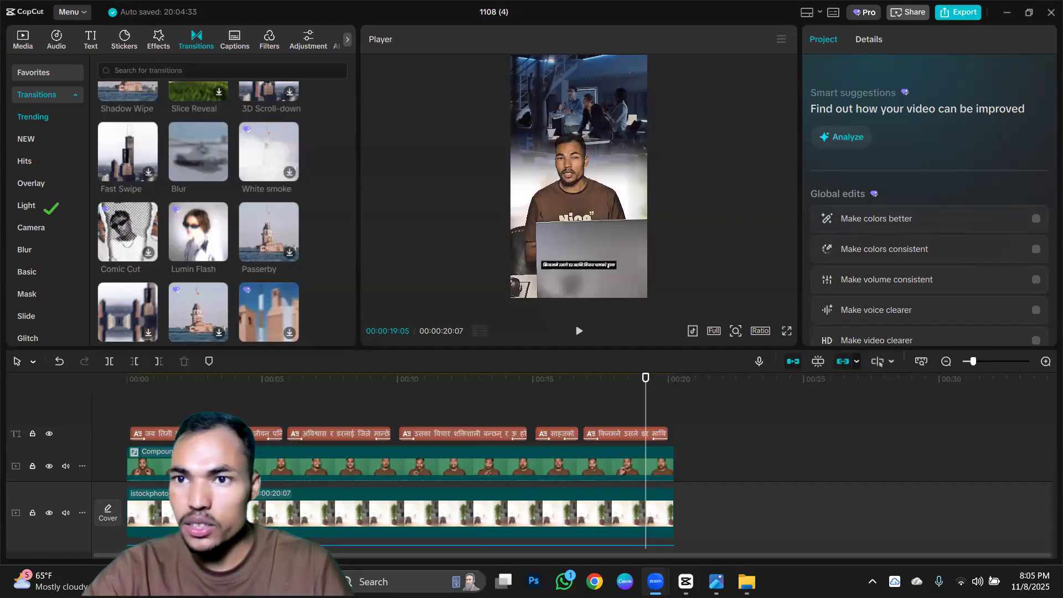
pyautogui.click(686, 581)
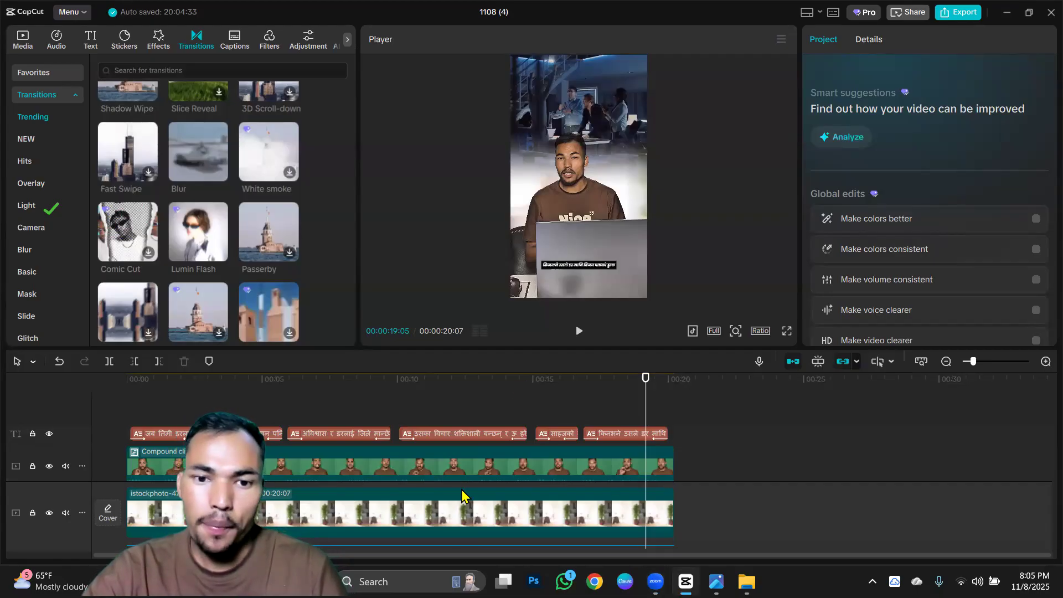
pyautogui.click(598, 209)
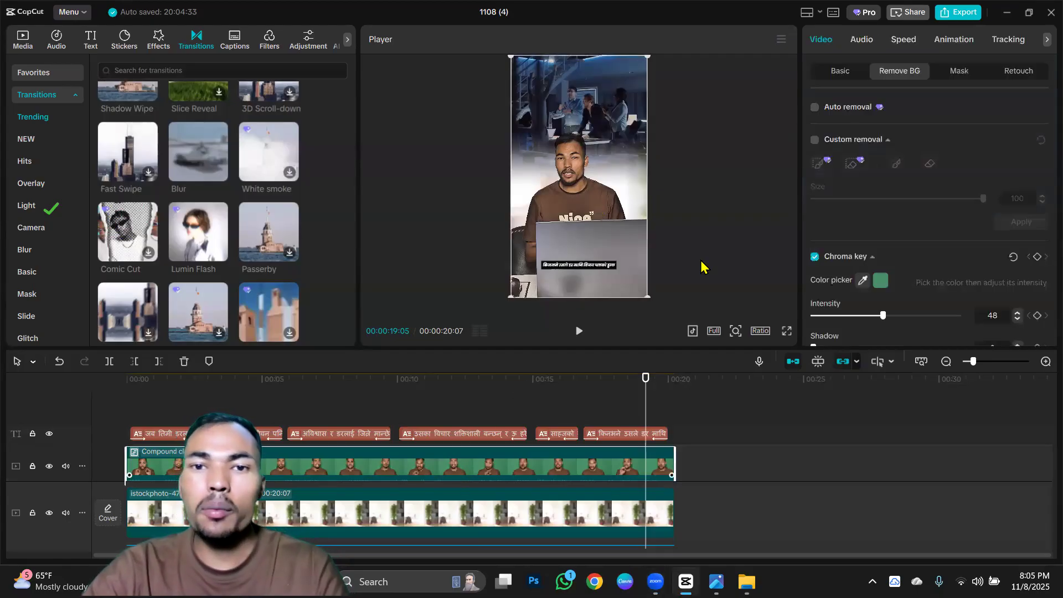
pyautogui.scroll(5, 696, 261)
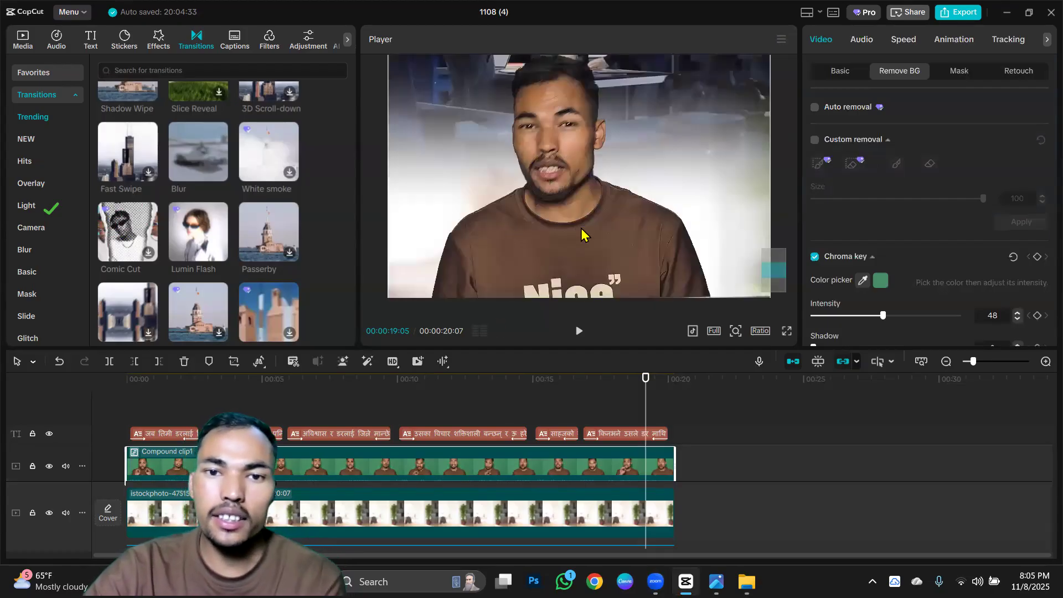
pyautogui.click(427, 397)
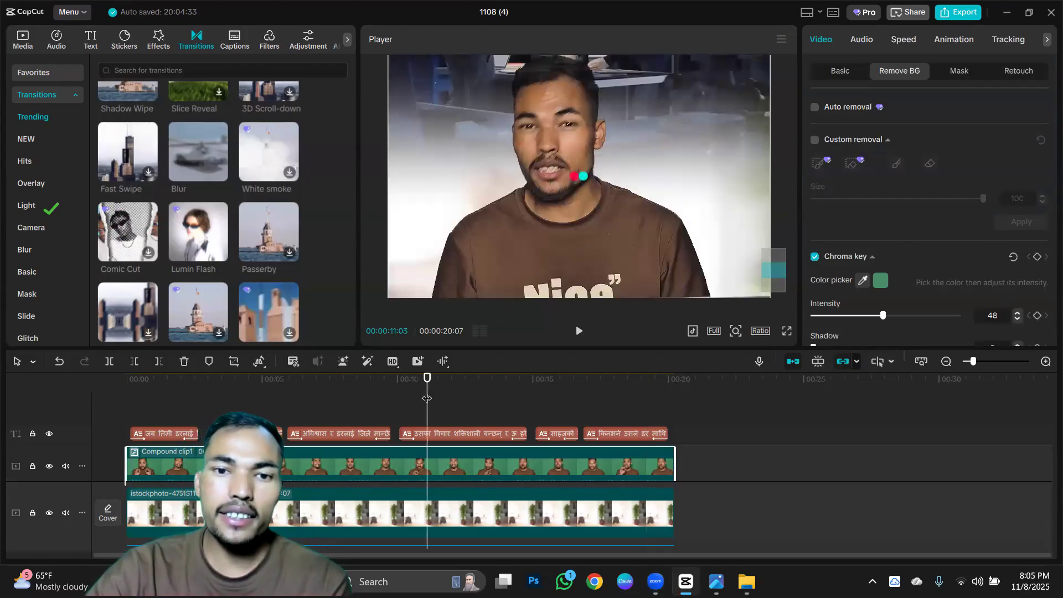
pyautogui.click(316, 401)
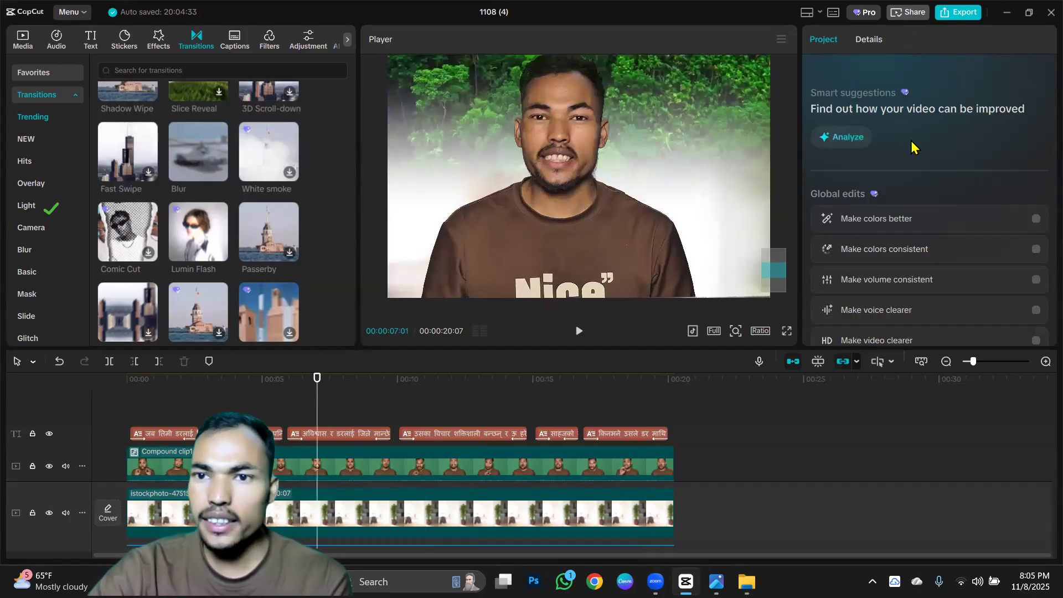
# Enable Enhance quality at the UHD level for the green-screen compound clip.
pyautogui.click(532, 460)
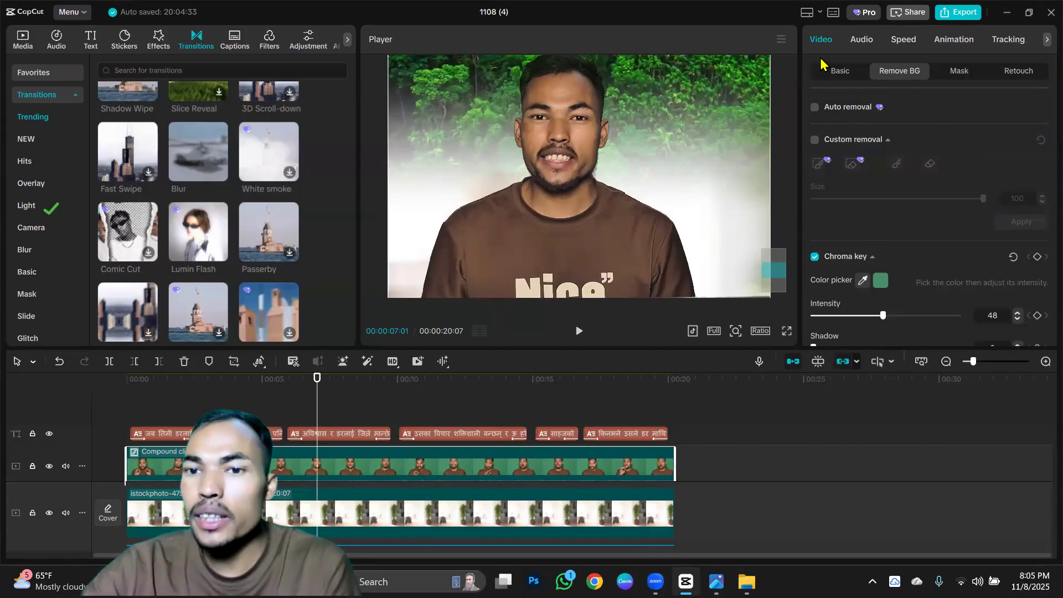
pyautogui.scroll(-2, 888, 257)
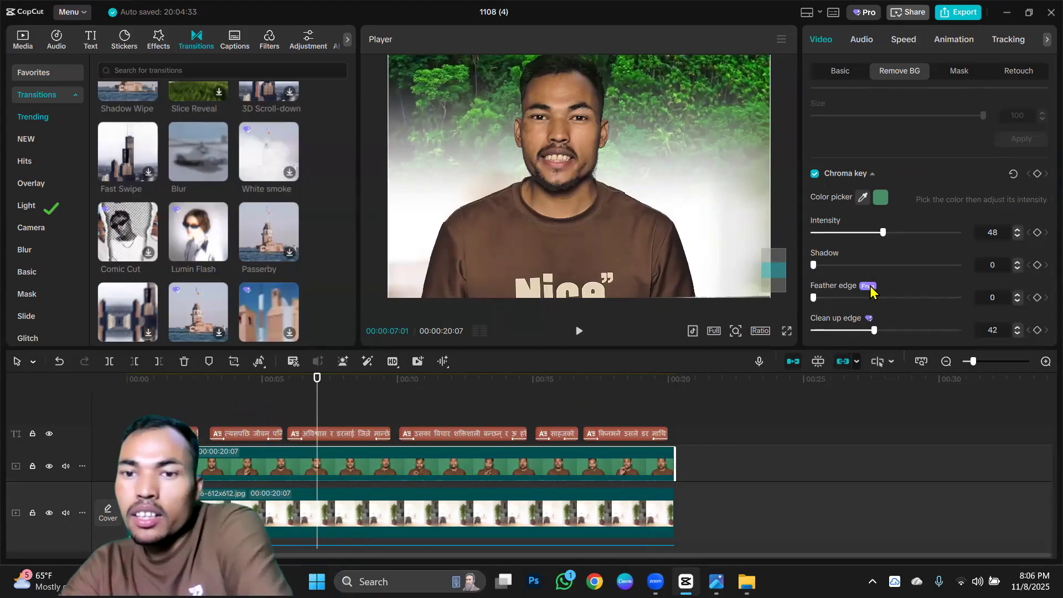
pyautogui.click(837, 77)
pyautogui.scroll(-5, 902, 221)
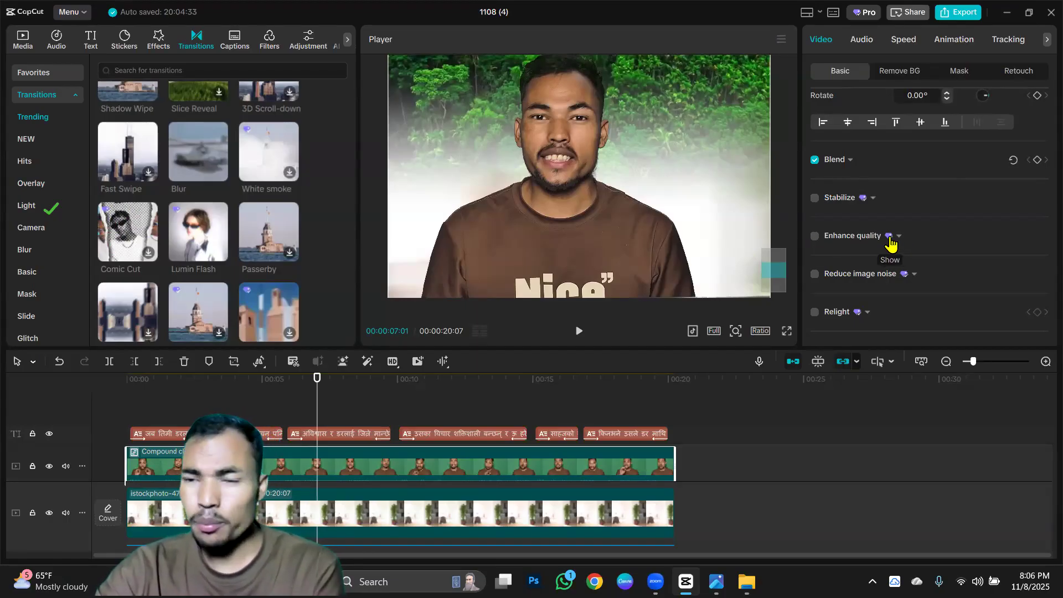
pyautogui.click(815, 237)
pyautogui.scroll(-1, 861, 232)
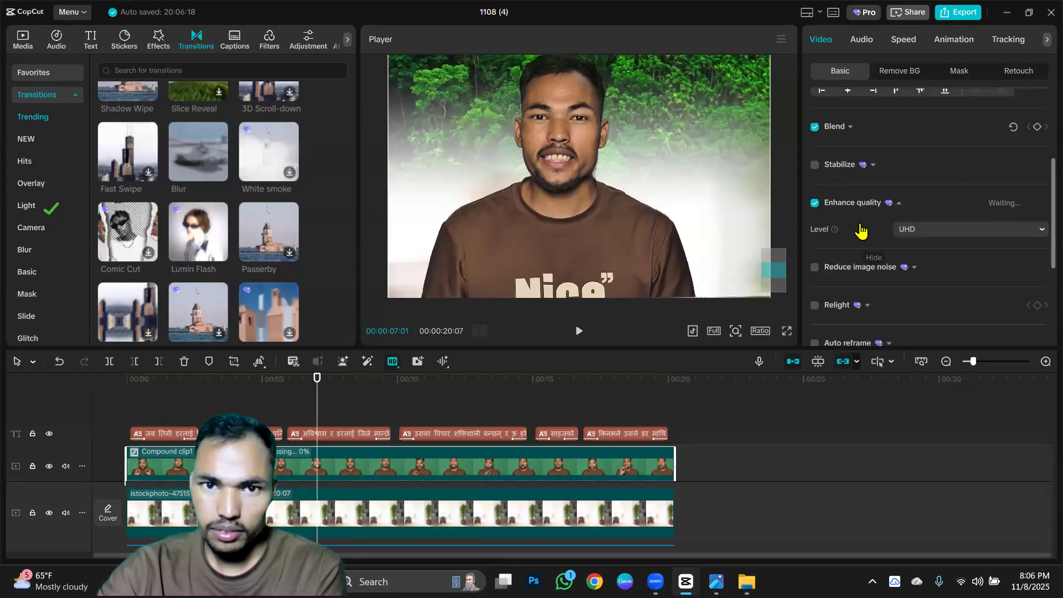
pyautogui.scroll(-1, 861, 231)
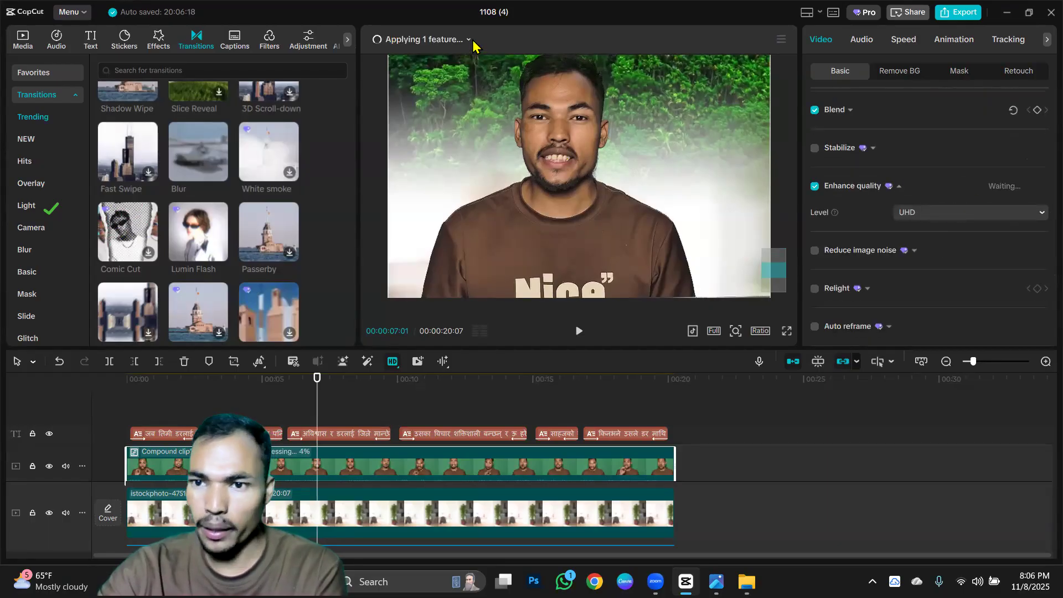
# Check the clip's processing progress and enable Reduce image noise at the Weak level for the green-screen compound clip.
pyautogui.click(470, 40)
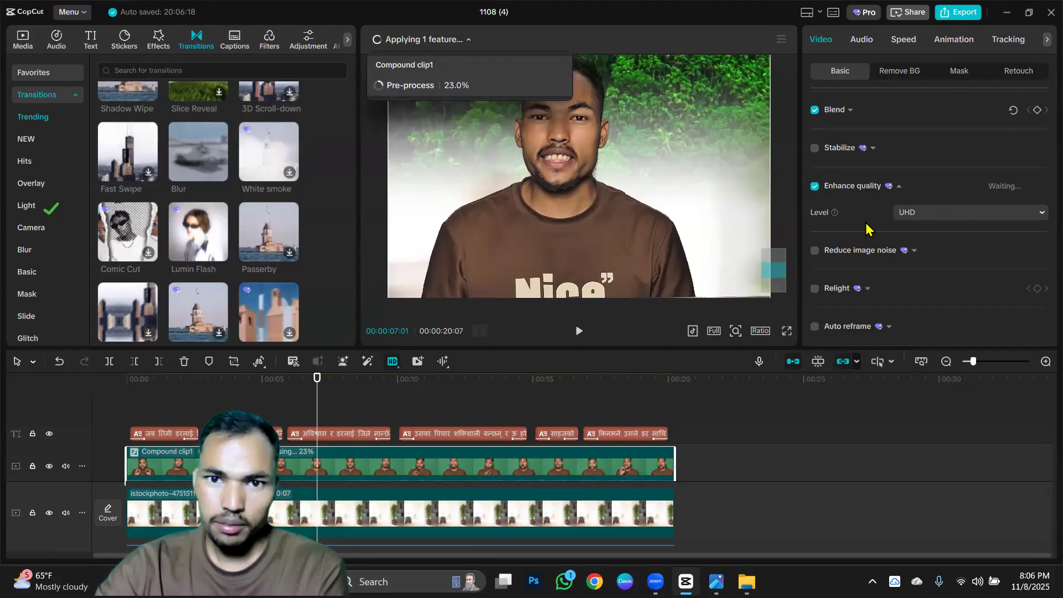
pyautogui.scroll(-3, 830, 229)
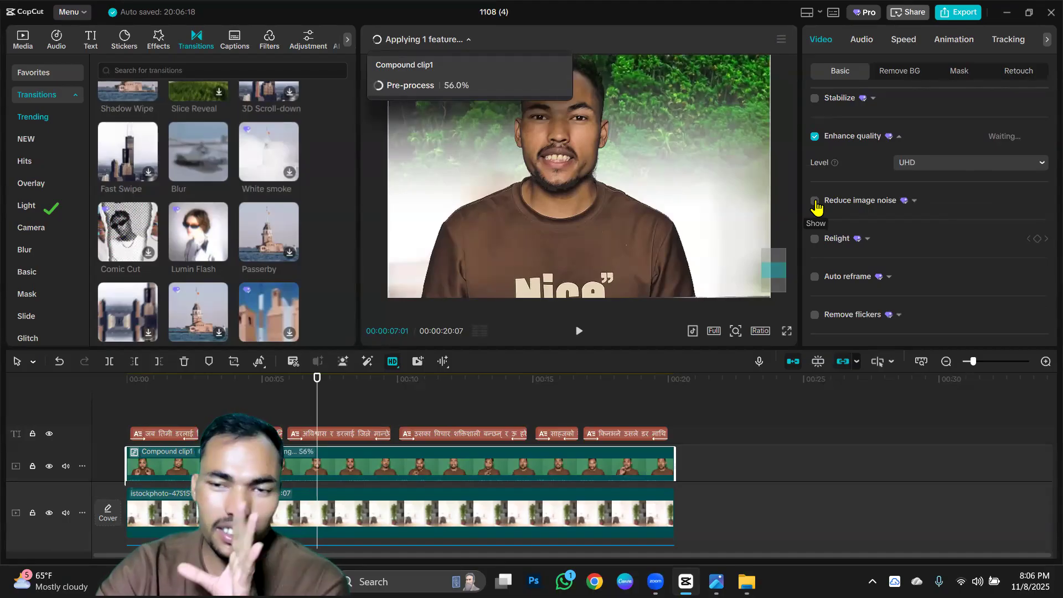
pyautogui.click(814, 201)
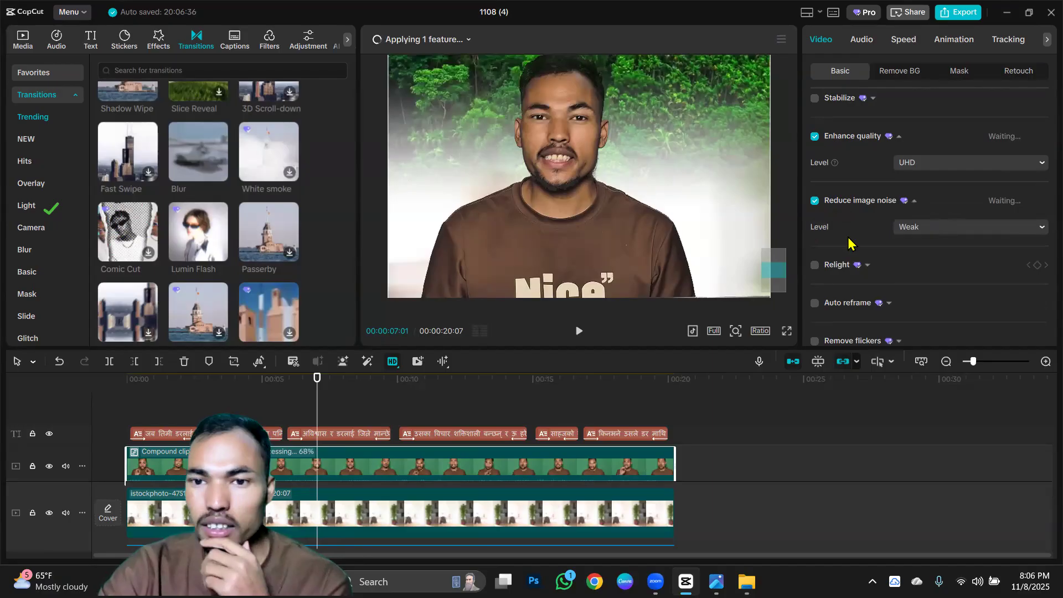
# Enable Relight with the first warm Facial light preset and move its light source beside the speaker's shoulder on the left of the frame.
pyautogui.scroll(-2, 824, 244)
pyautogui.click(815, 216)
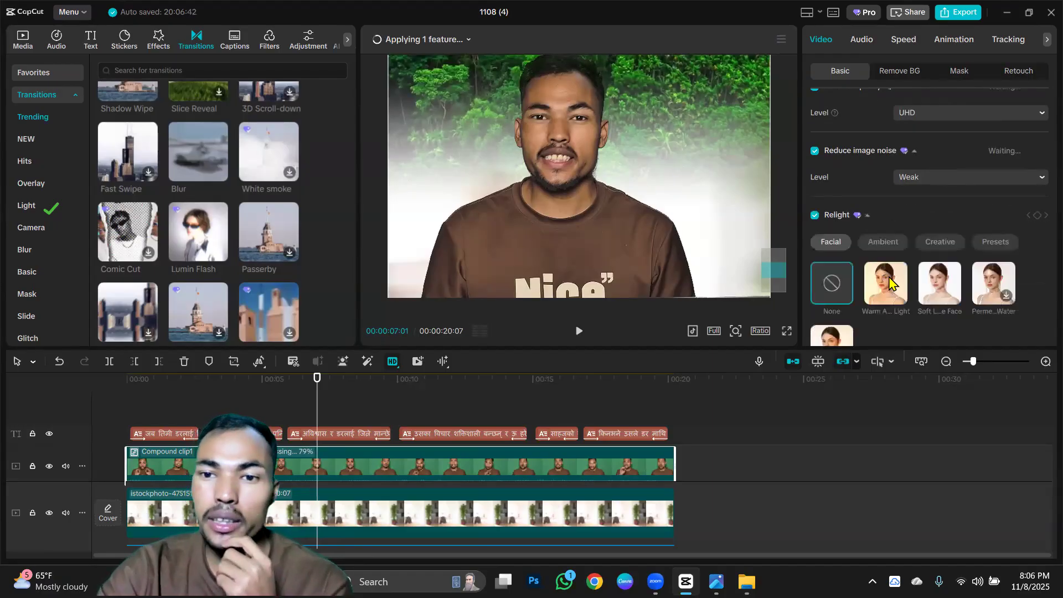
pyautogui.click(884, 288)
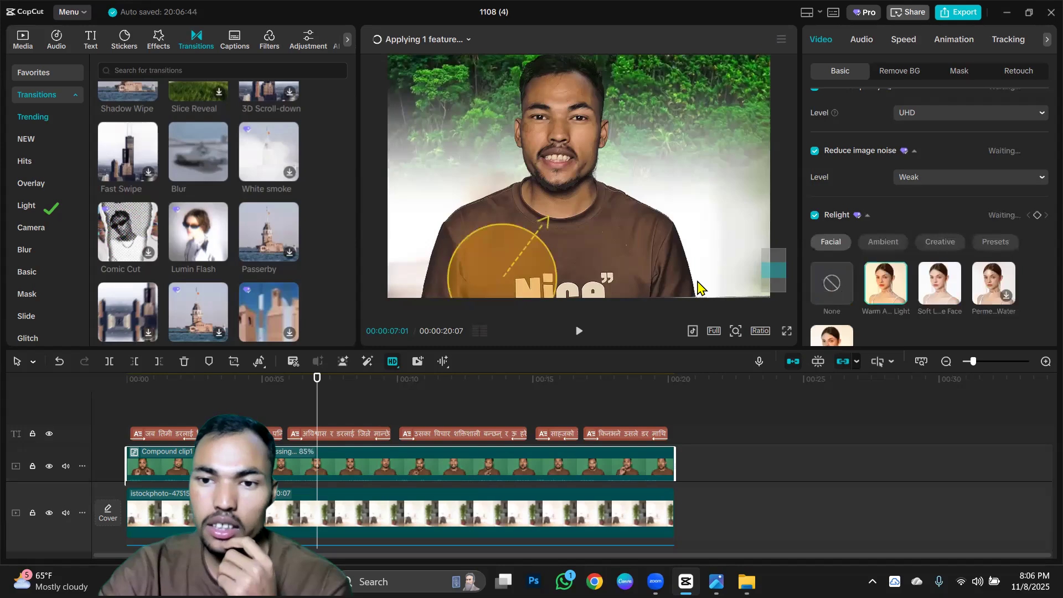
pyautogui.moveTo(551, 256); pyautogui.dragTo(456, 183)
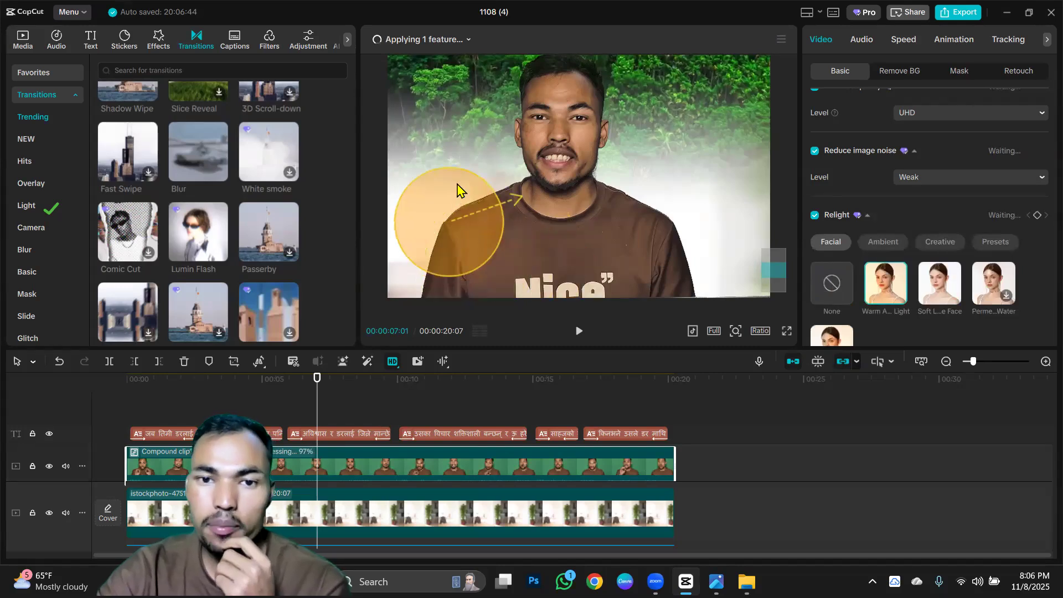
# Set the Relight light's intensity to 79 and radius to 75, and raise its highlights.
pyautogui.scroll(-6, 886, 244)
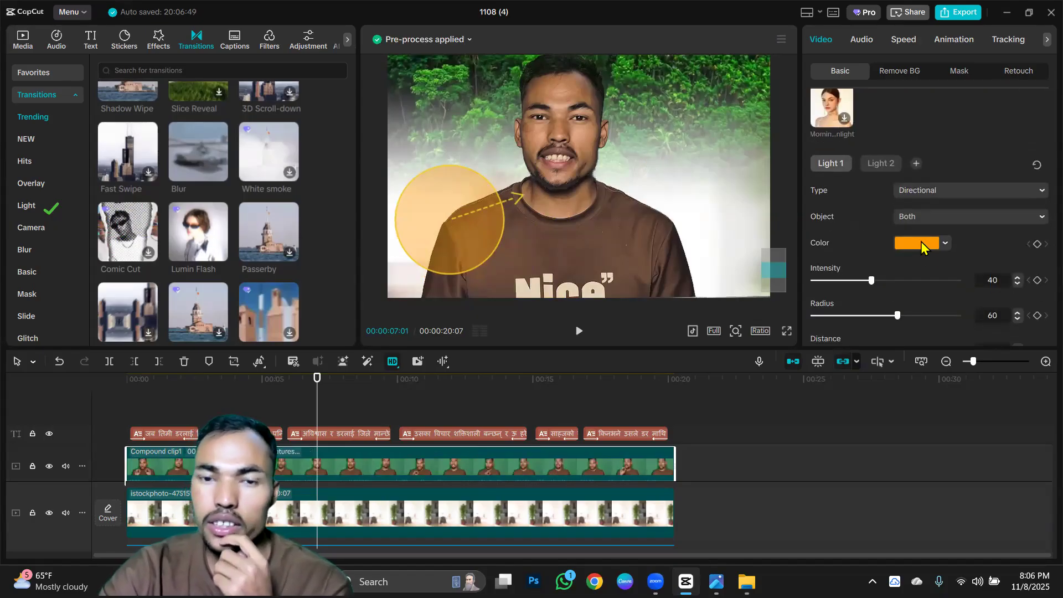
pyautogui.scroll(-2, 886, 233)
pyautogui.scroll(-1, 877, 203)
pyautogui.moveTo(871, 189); pyautogui.dragTo(927, 188)
pyautogui.moveTo(901, 227)
pyautogui.mouseDown()
pyautogui.moveTo(954, 222)
pyautogui.moveTo(910, 223)
pyautogui.moveTo(920, 223)
pyautogui.mouseUp()
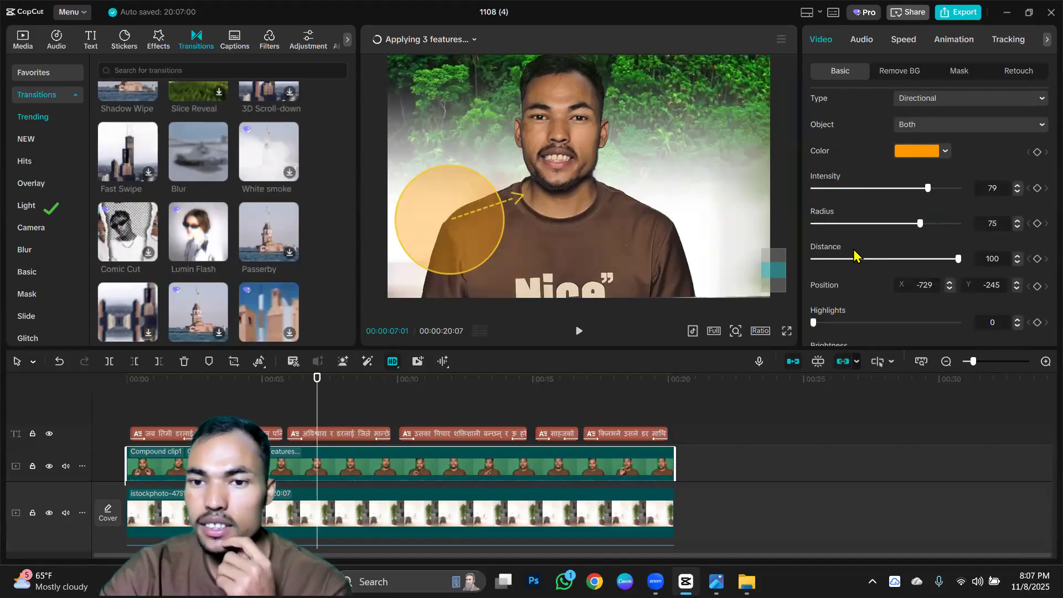
pyautogui.scroll(-3, 851, 249)
pyautogui.moveTo(814, 226); pyautogui.dragTo(854, 227)
pyautogui.scroll(-3, 897, 231)
pyautogui.scroll(-1, 866, 224)
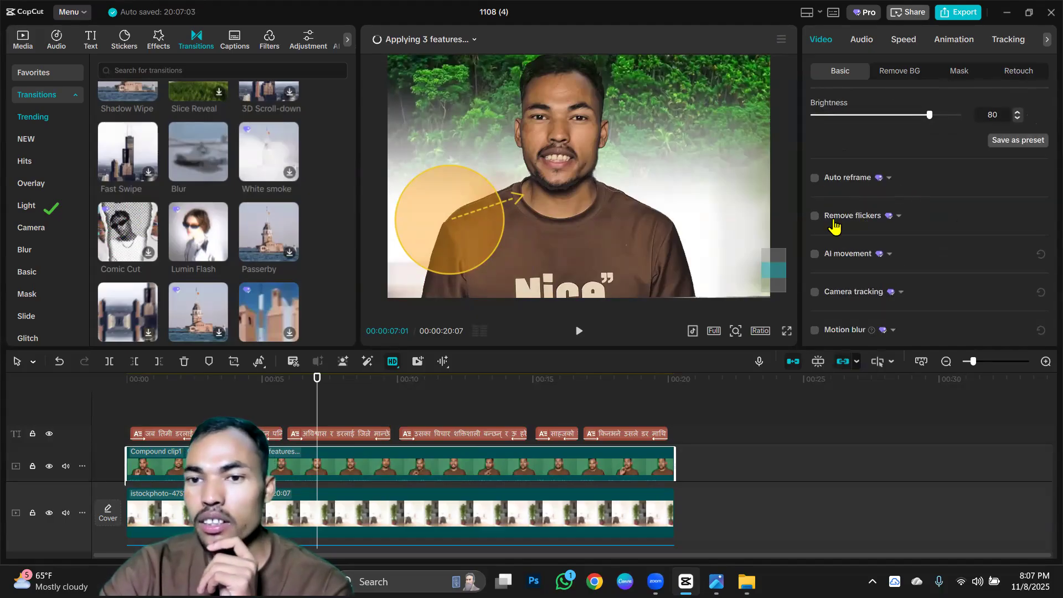
pyautogui.scroll(-1, 835, 230)
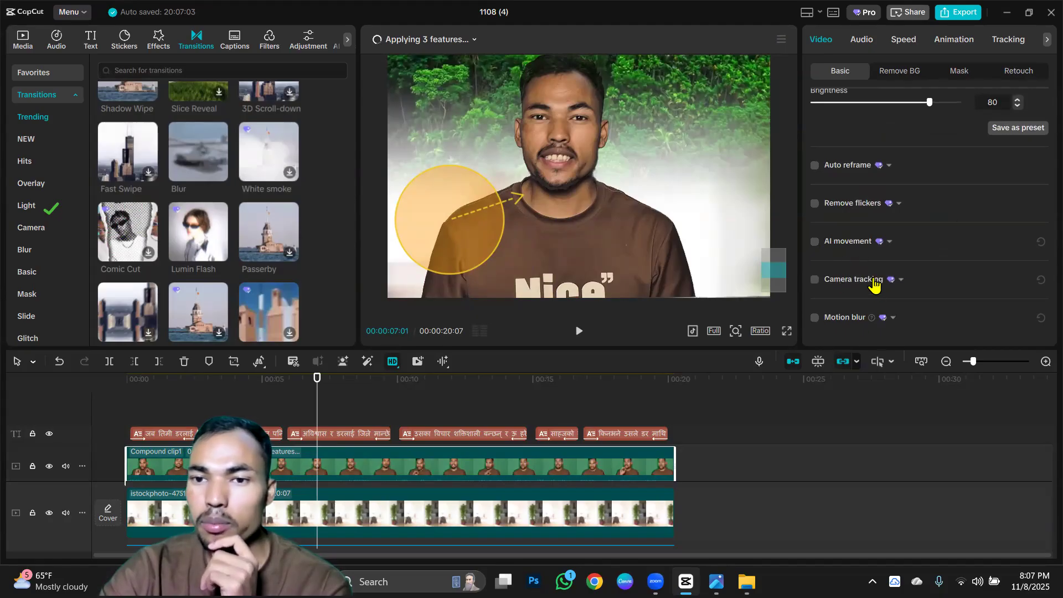
pyautogui.scroll(8, 872, 279)
pyautogui.scroll(10, 872, 265)
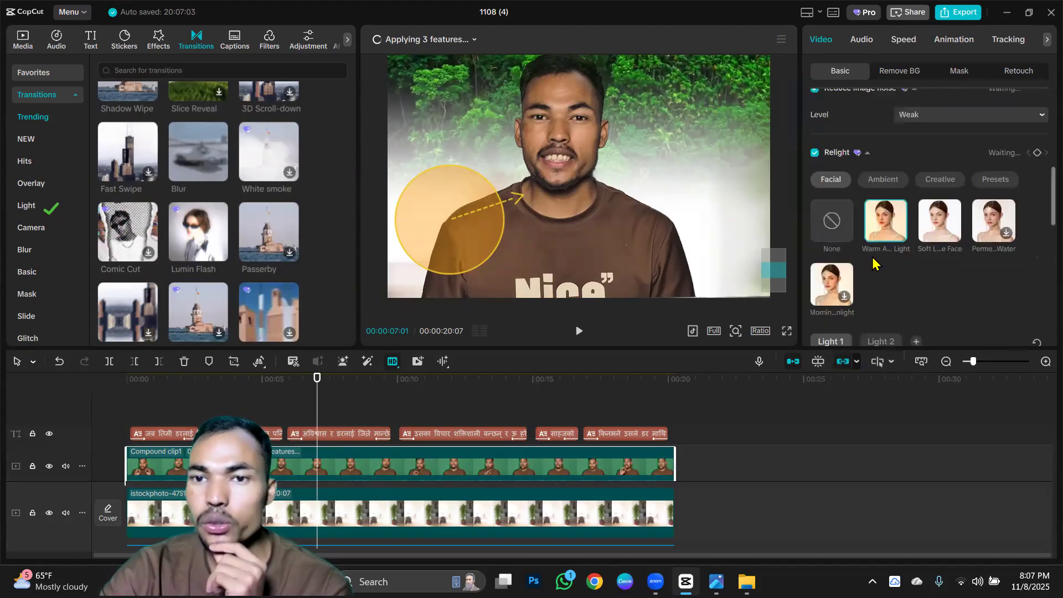
pyautogui.scroll(1, 883, 250)
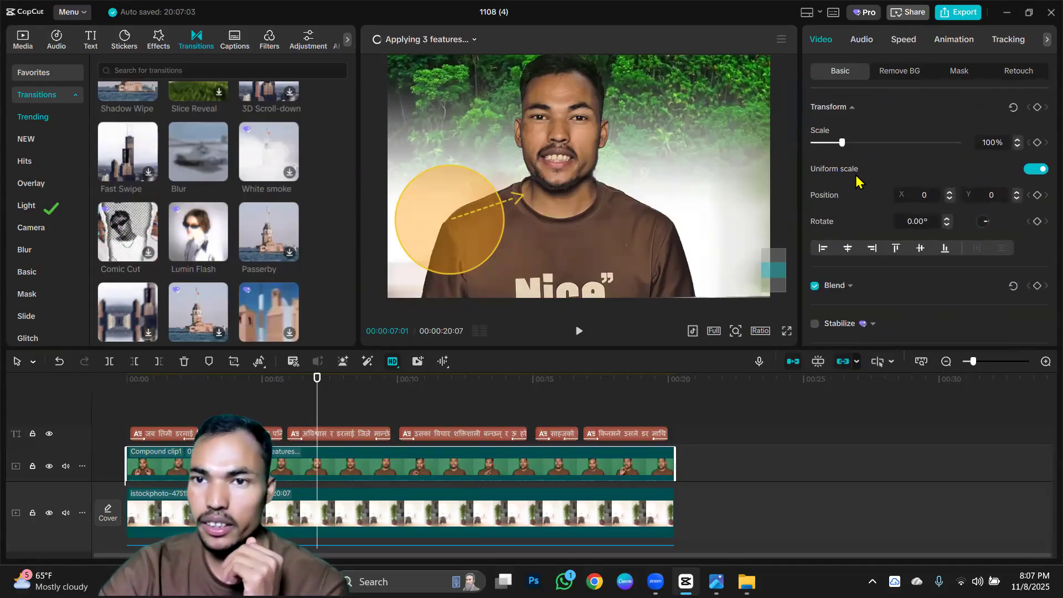
# Add the Cream filter above the captions and extend it over the full length of the video.
pyautogui.click(270, 42)
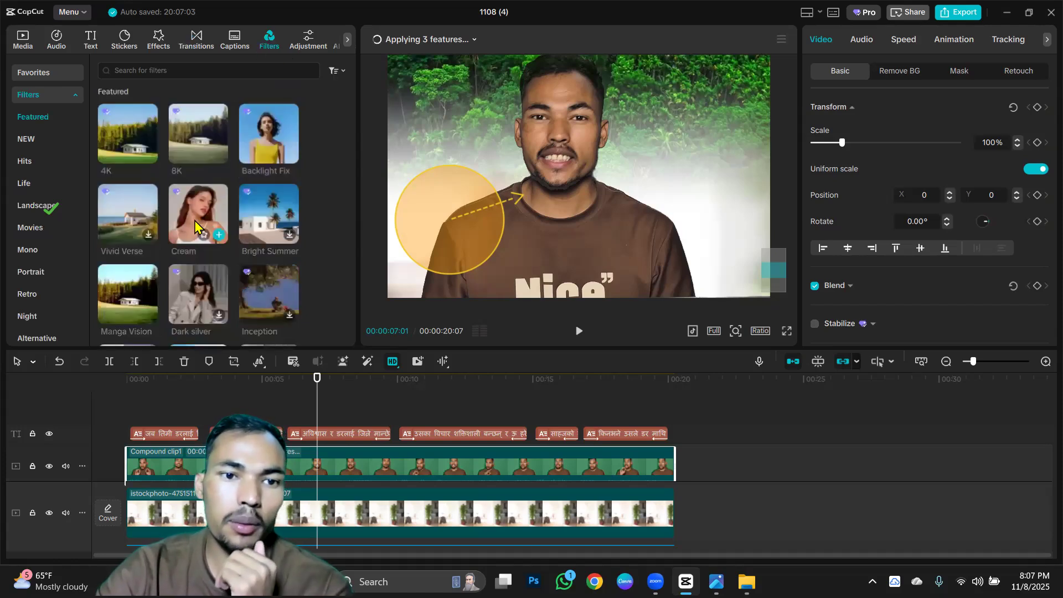
pyautogui.click(219, 235)
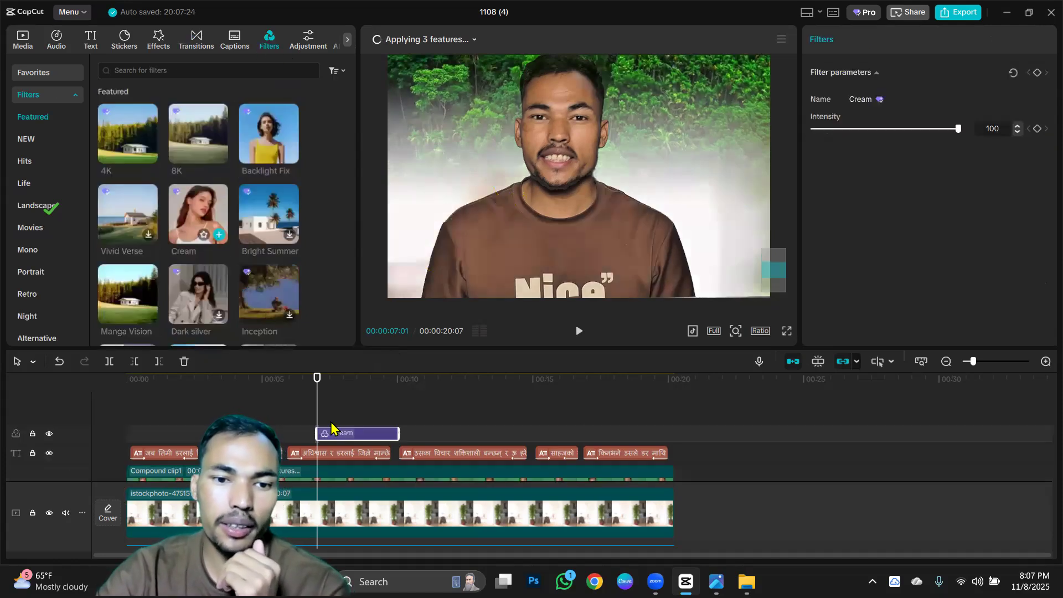
pyautogui.moveTo(314, 433); pyautogui.dragTo(59, 432)
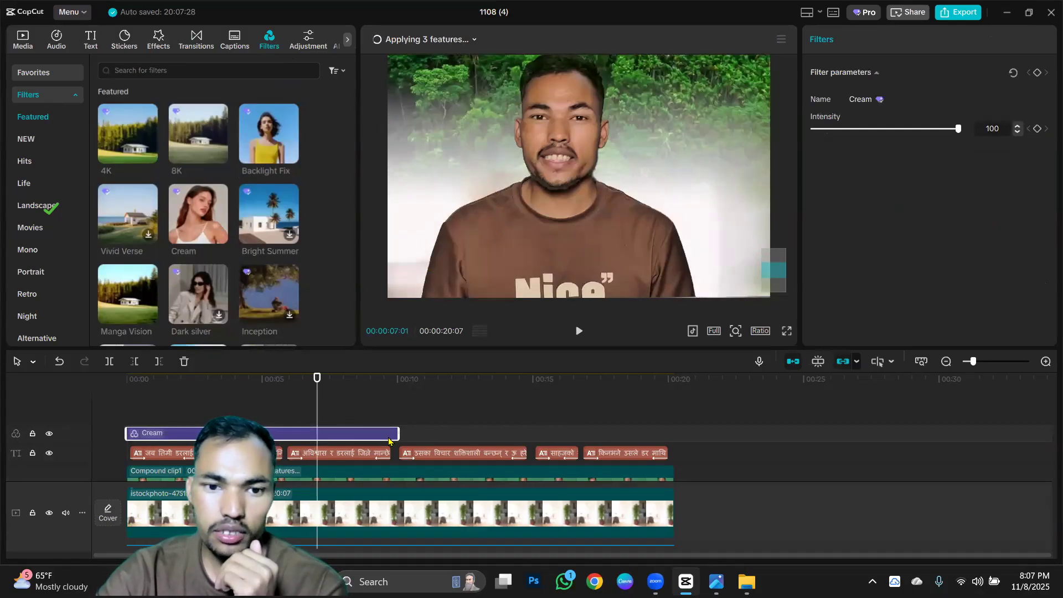
pyautogui.moveTo(395, 435); pyautogui.dragTo(669, 447)
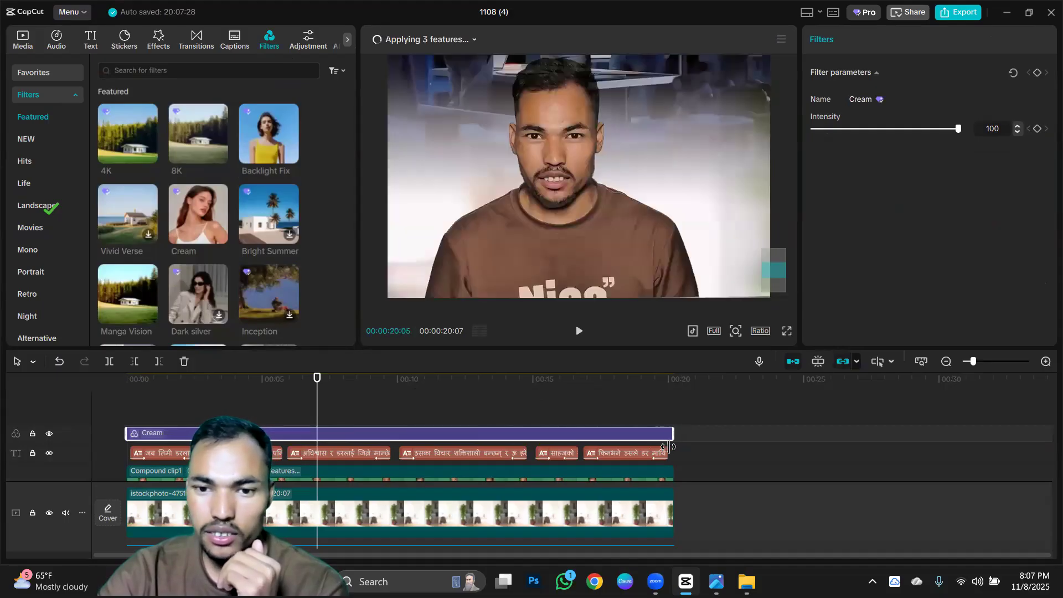
# Play the filtered video from the start for a few seconds and inspect the whole vertical frame in the preview.
pyautogui.click(133, 381)
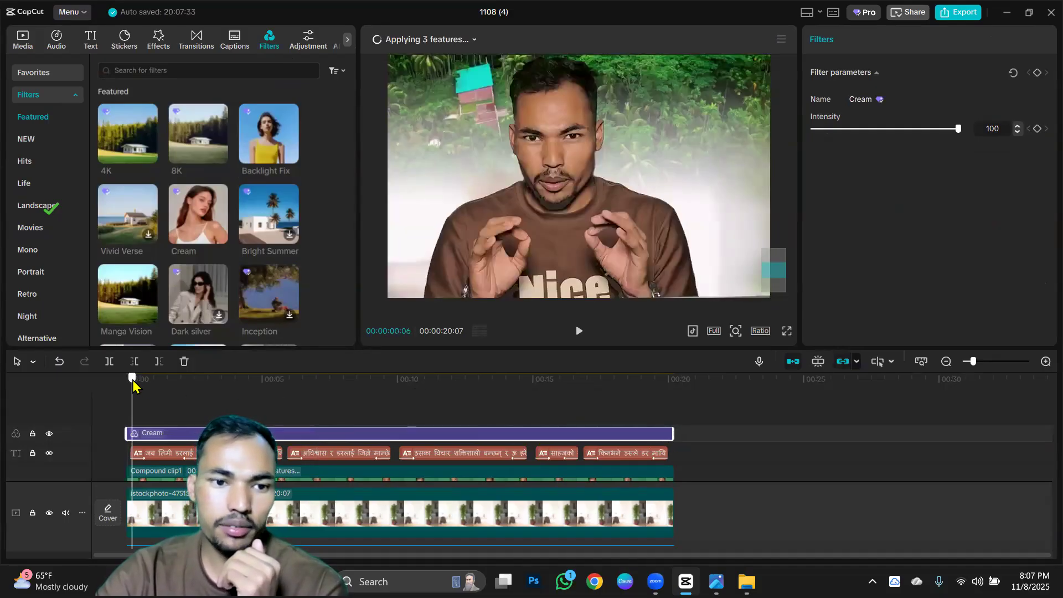
pyautogui.click(579, 331)
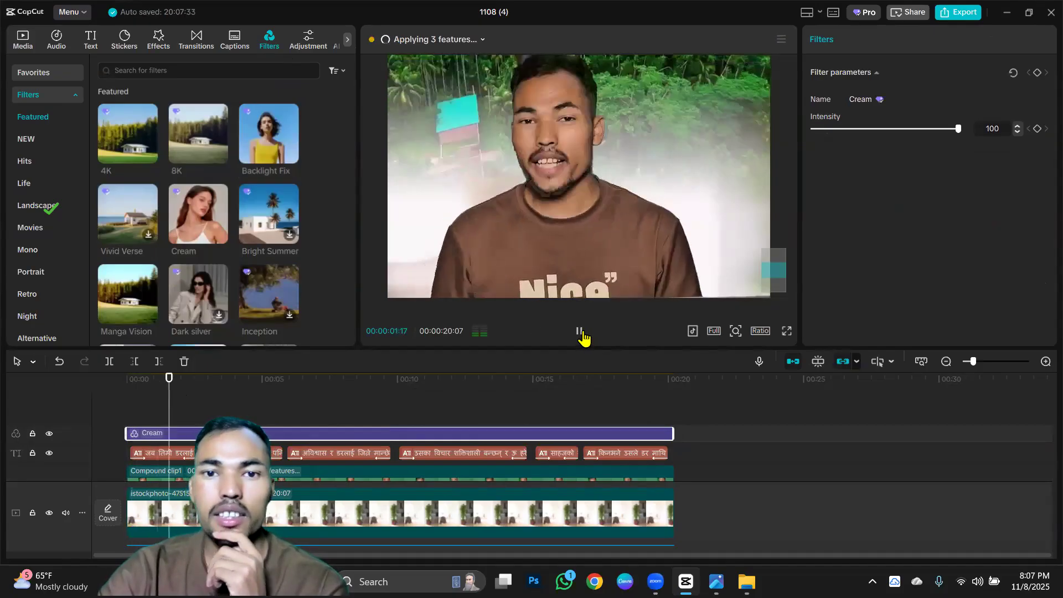
pyautogui.click(579, 332)
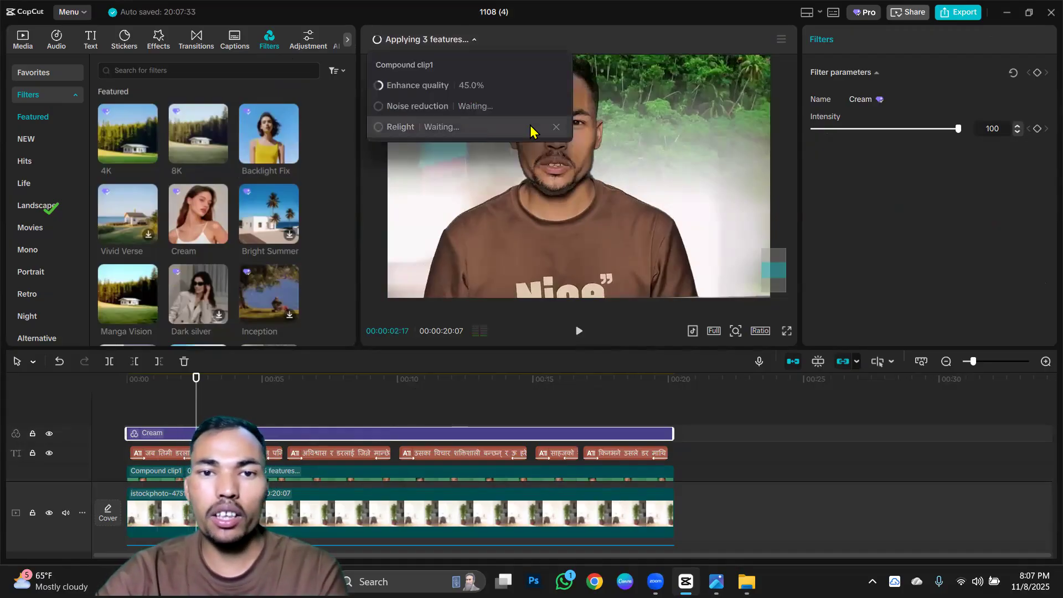
pyautogui.click(731, 184)
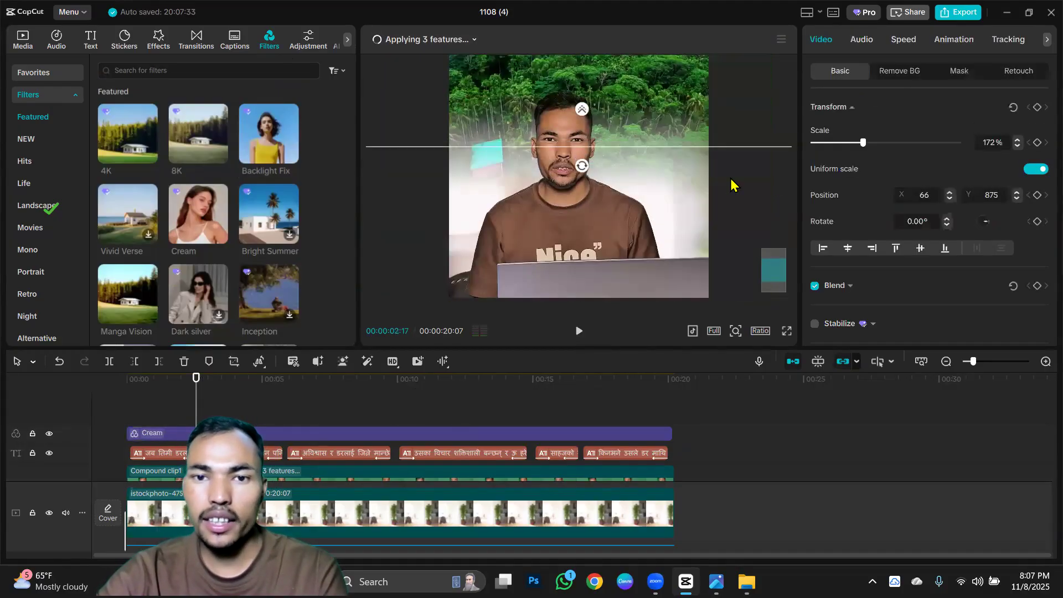
pyautogui.scroll(-5, 731, 184)
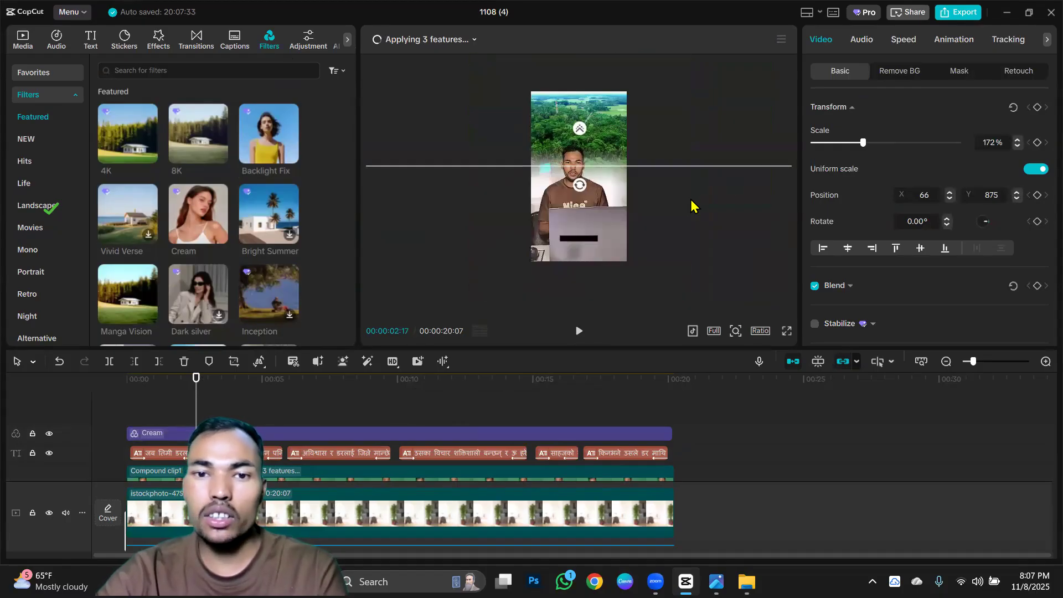
pyautogui.scroll(3, 694, 206)
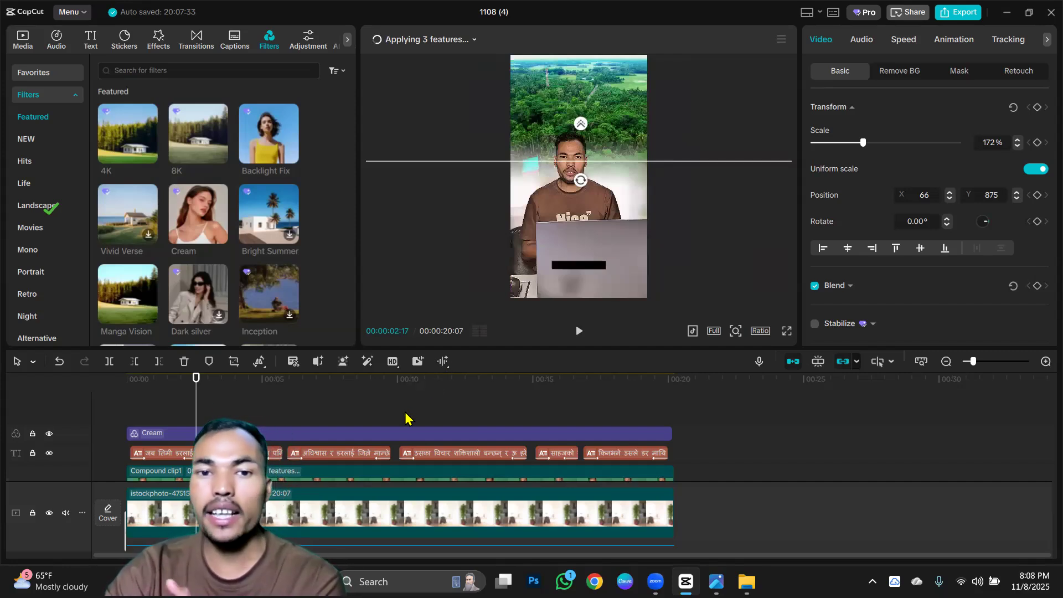
# Look over the timeline tracks and check the processing progress of the compound clip's enhancement features.
pyautogui.scroll(-2, 406, 418)
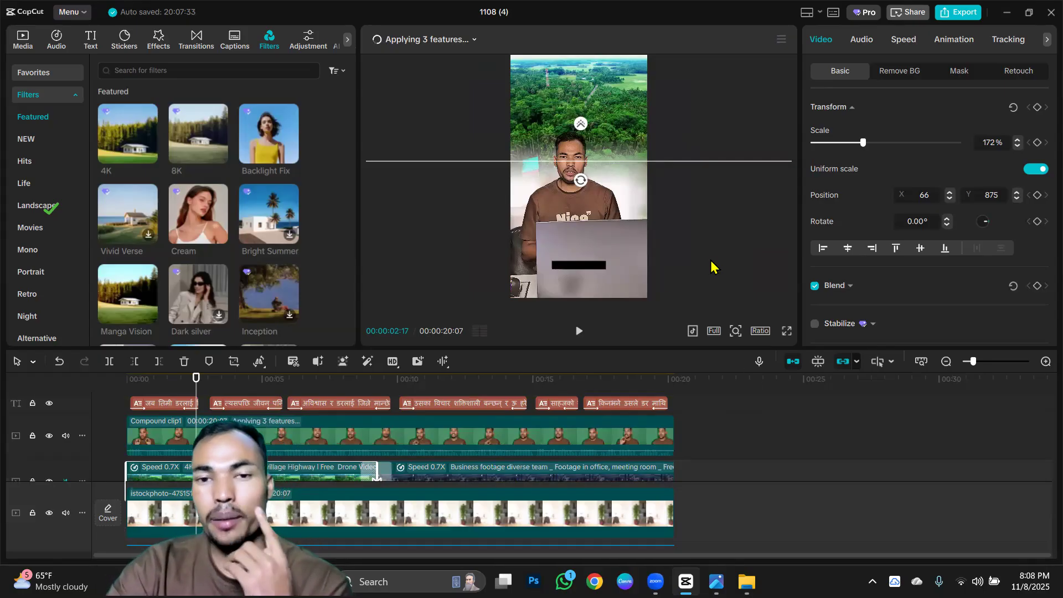
pyautogui.scroll(2, 570, 437)
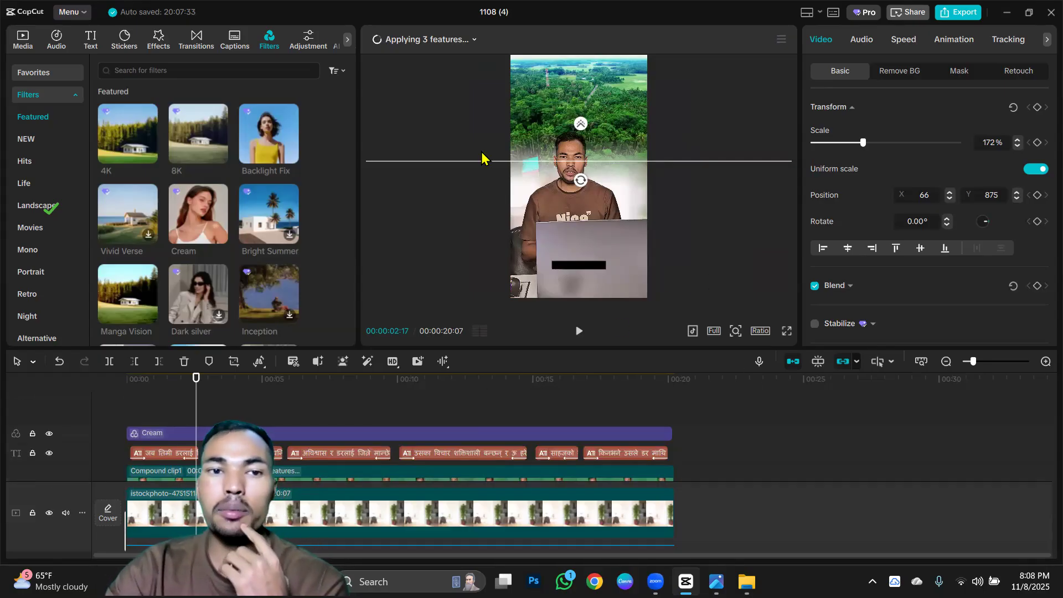
pyautogui.click(467, 41)
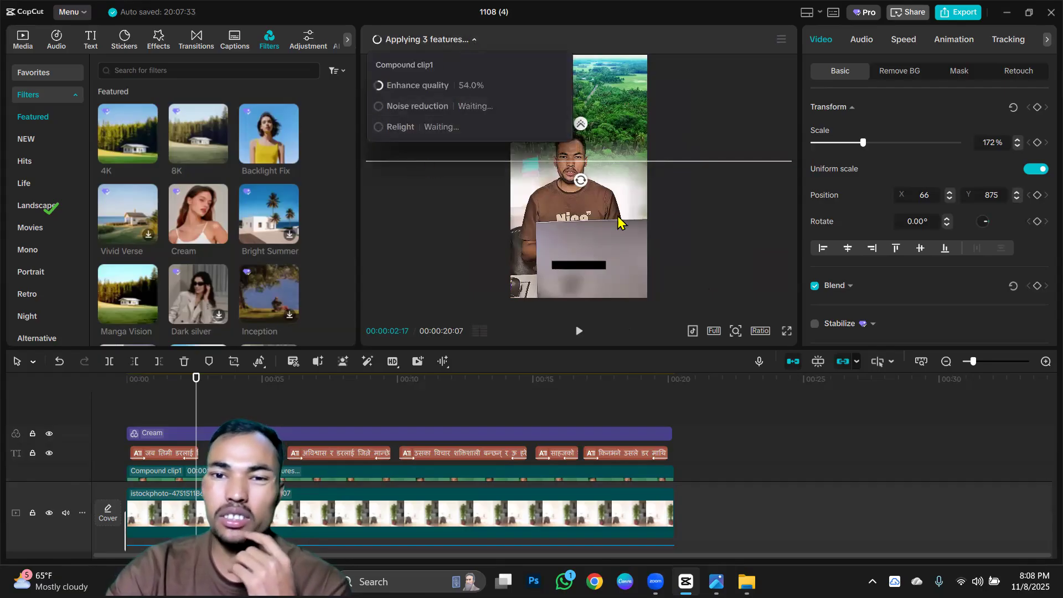